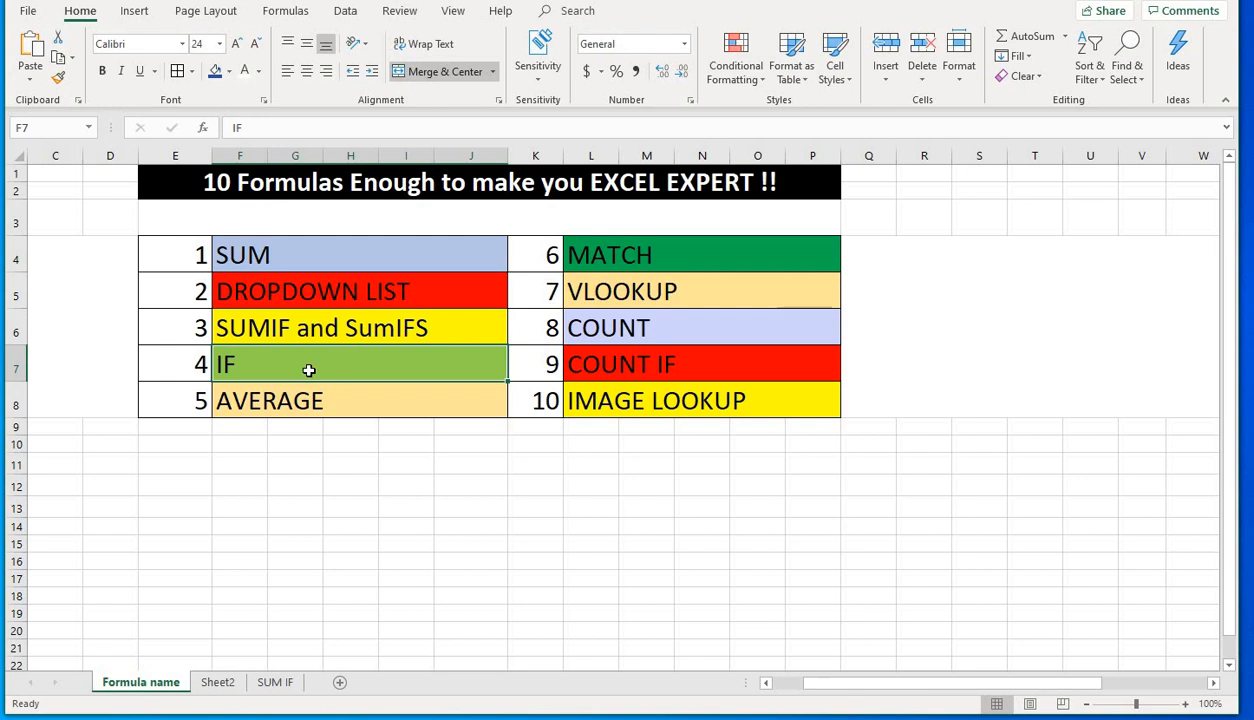
# - Review the ten formula names listed on the Formula name sheet, from SUM to IMAGE LOOKUP
pyautogui.click(258, 405)
pyautogui.click(617, 248)
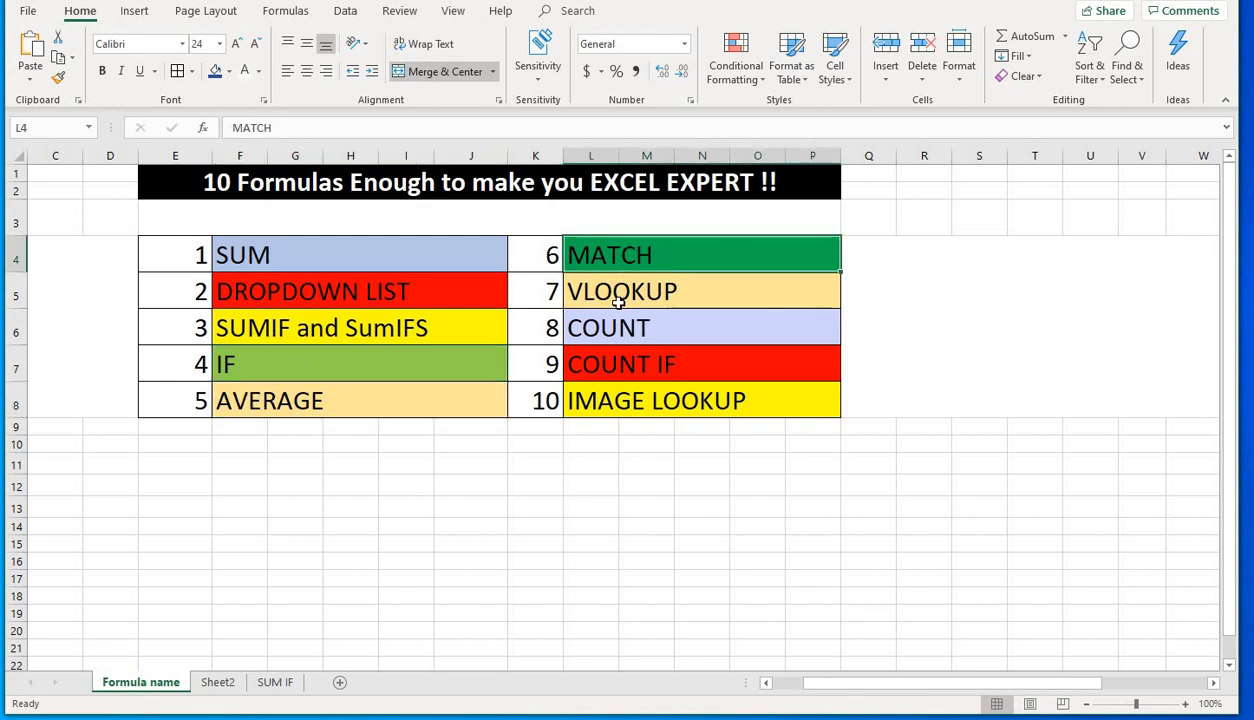
pyautogui.click(619, 303)
pyautogui.click(598, 336)
pyautogui.click(595, 362)
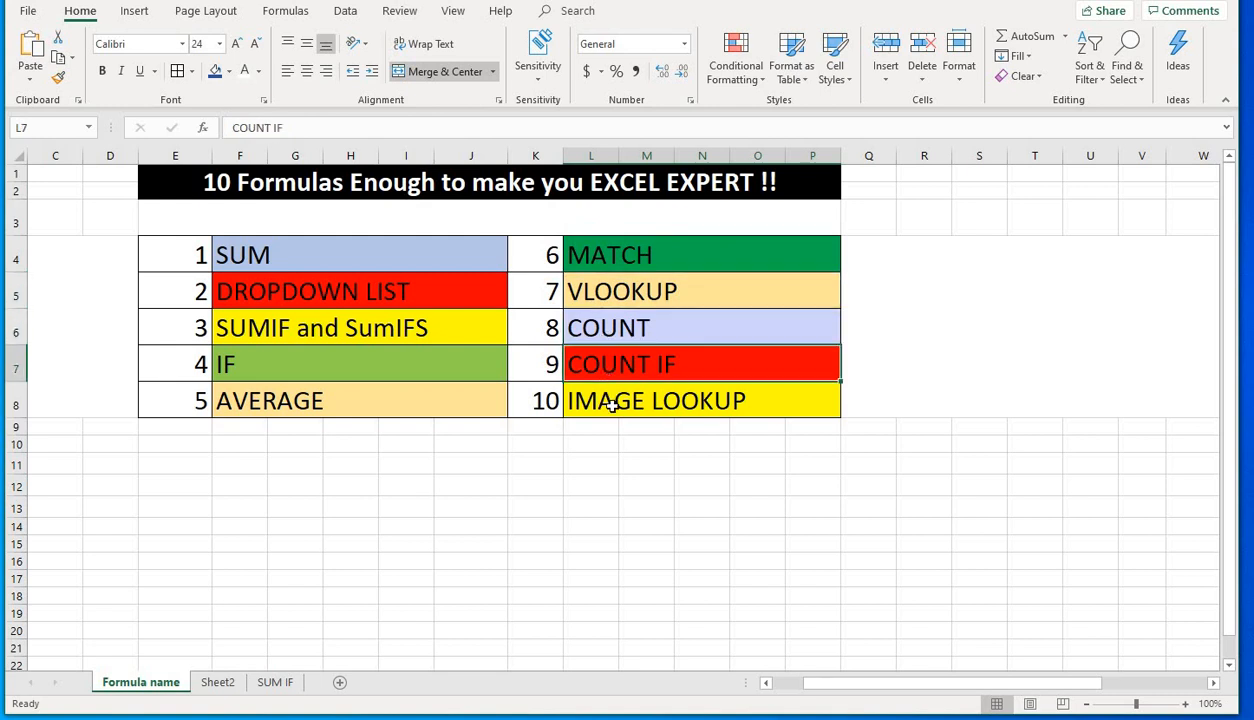
pyautogui.click(612, 405)
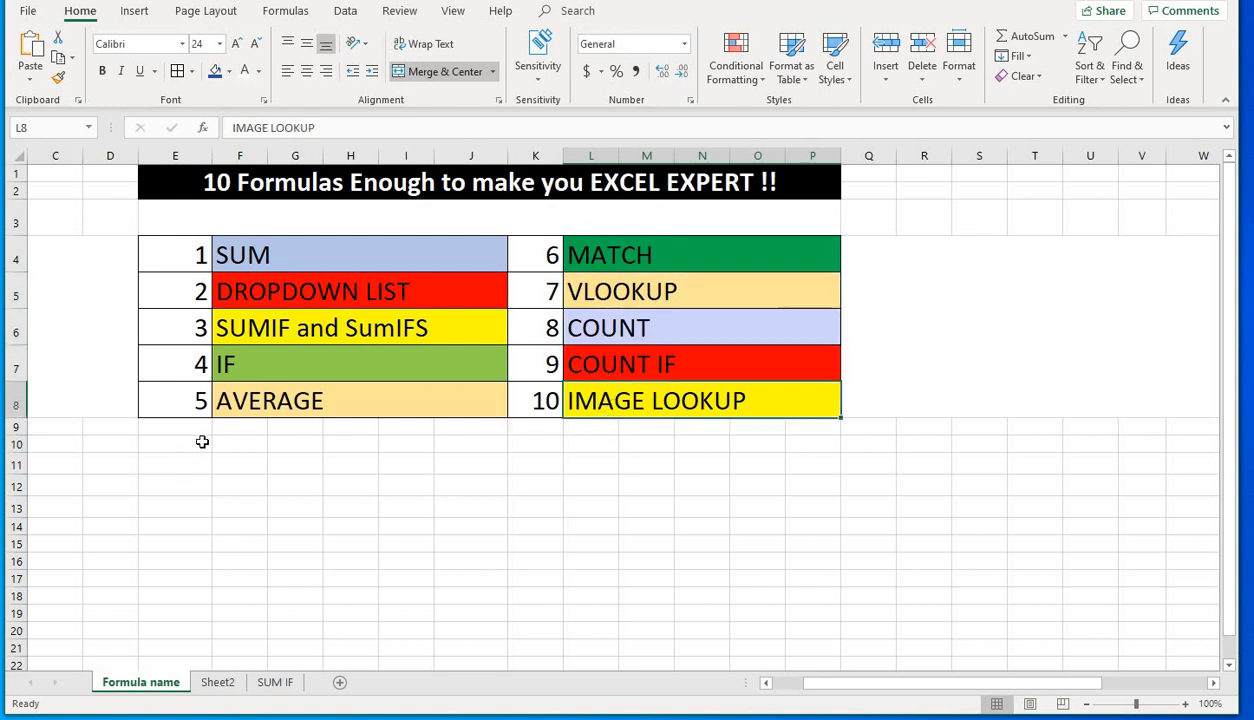
pyautogui.click(180, 462)
pyautogui.click(250, 333)
pyautogui.click(253, 366)
pyautogui.click(258, 399)
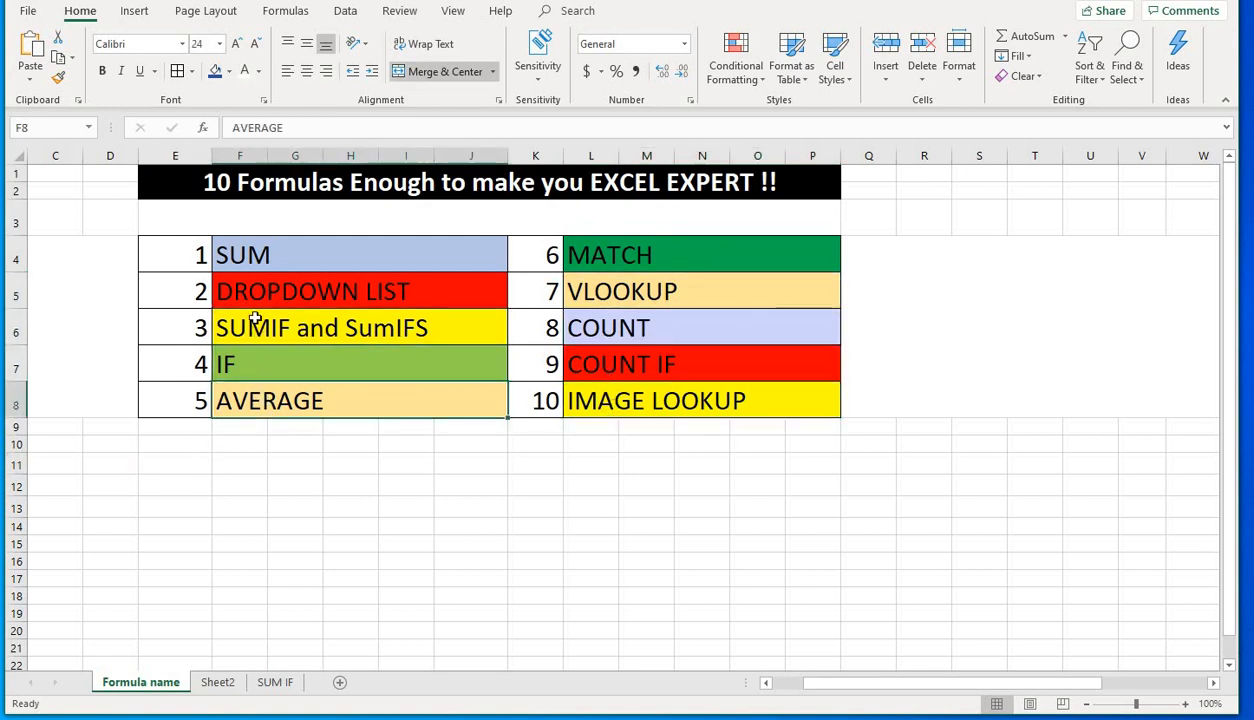
pyautogui.moveTo(250, 264); pyautogui.dragTo(255, 300)
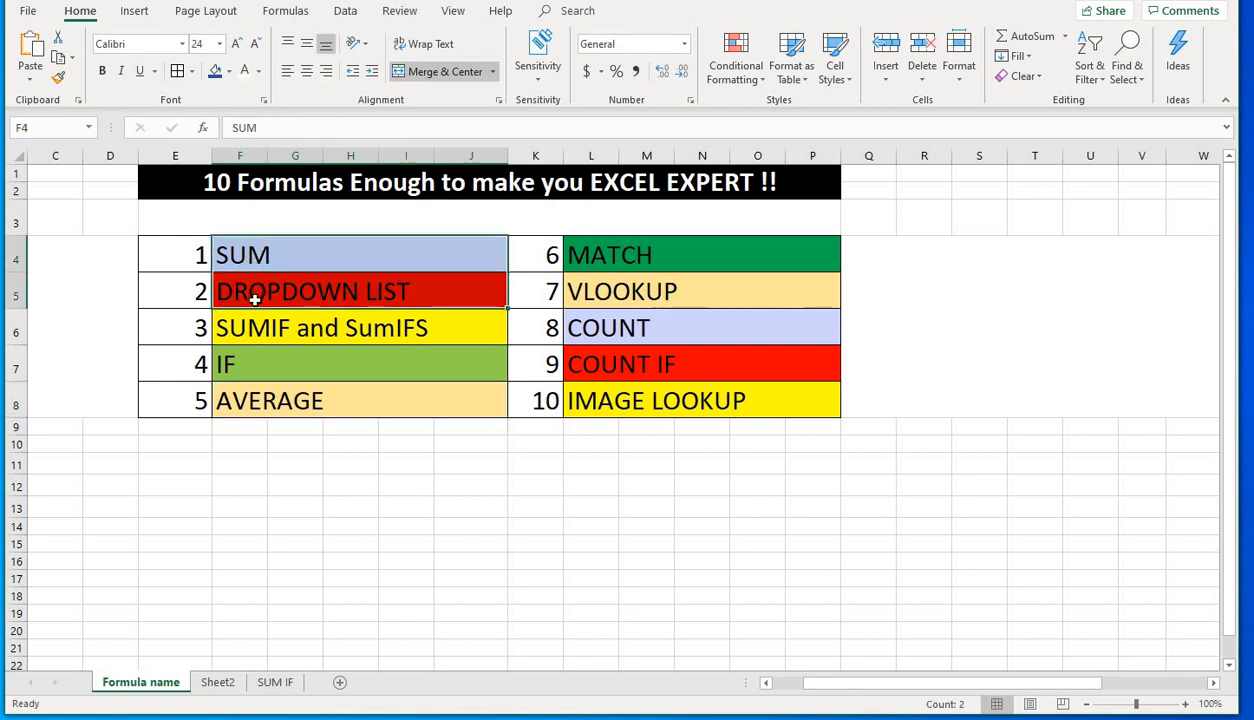
pyautogui.click(269, 441)
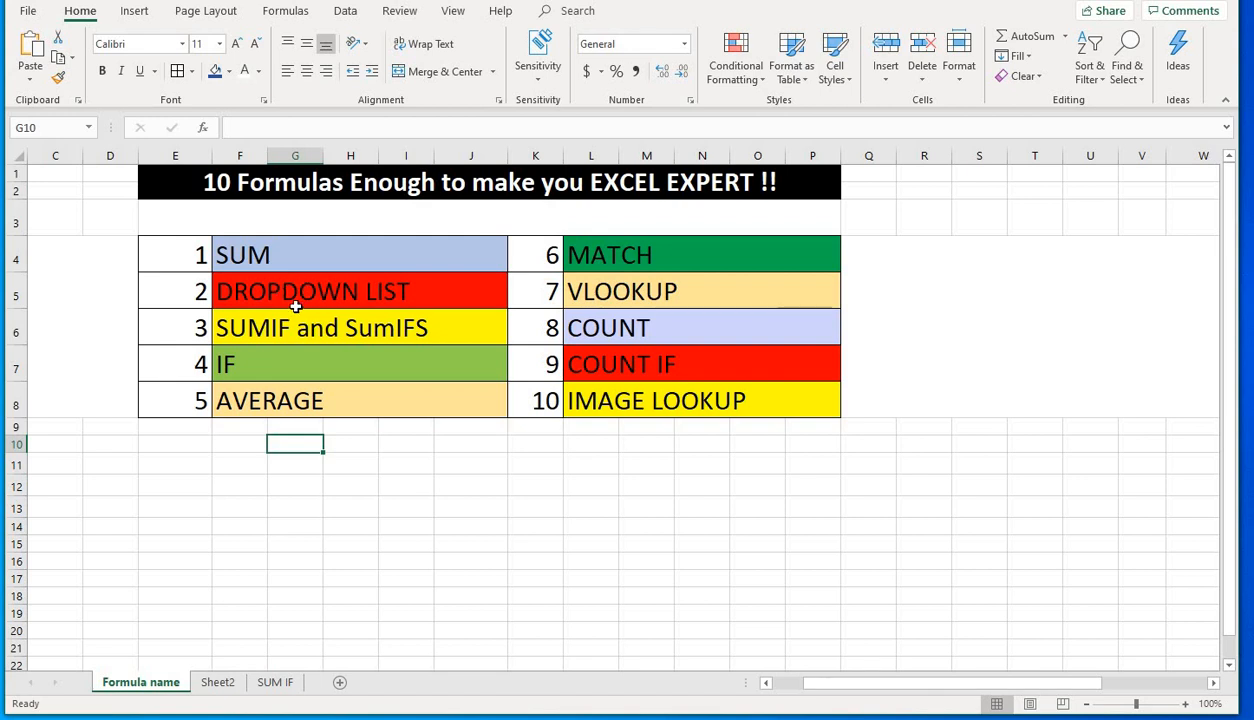
pyautogui.click(242, 289)
pyautogui.click(260, 252)
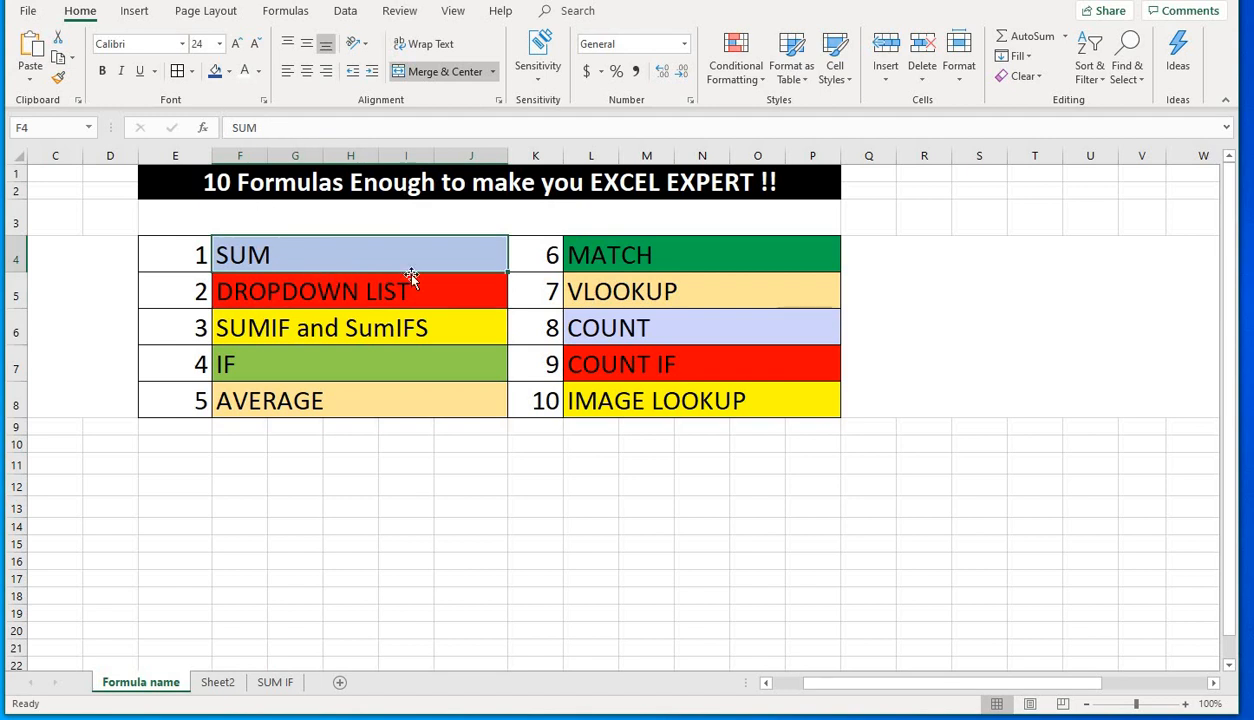
pyautogui.moveTo(240, 258); pyautogui.dragTo(257, 312)
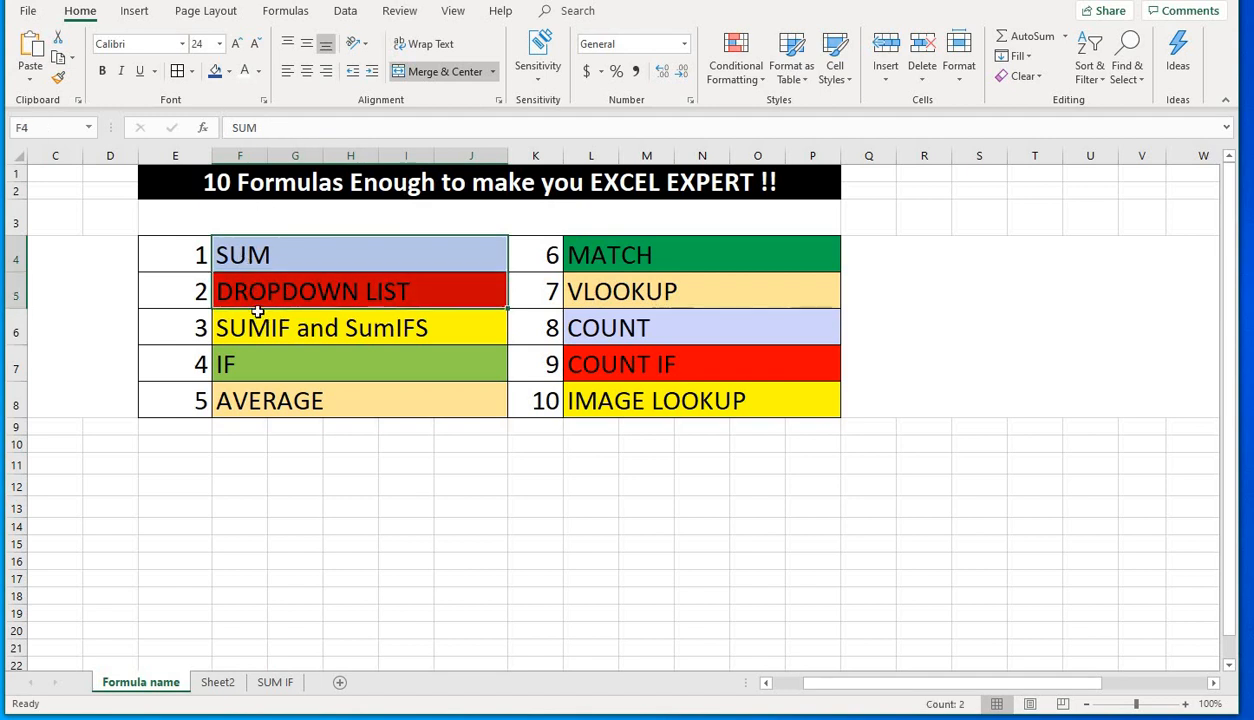
pyautogui.click(280, 297)
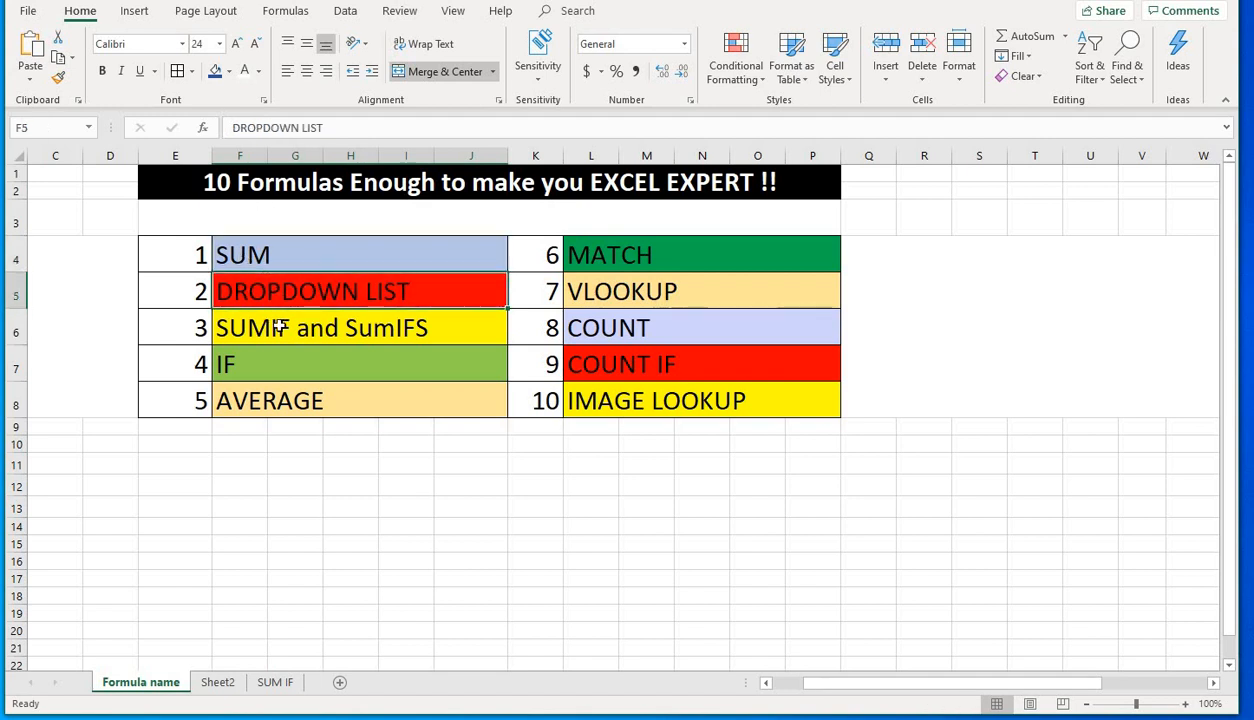
pyautogui.click(282, 326)
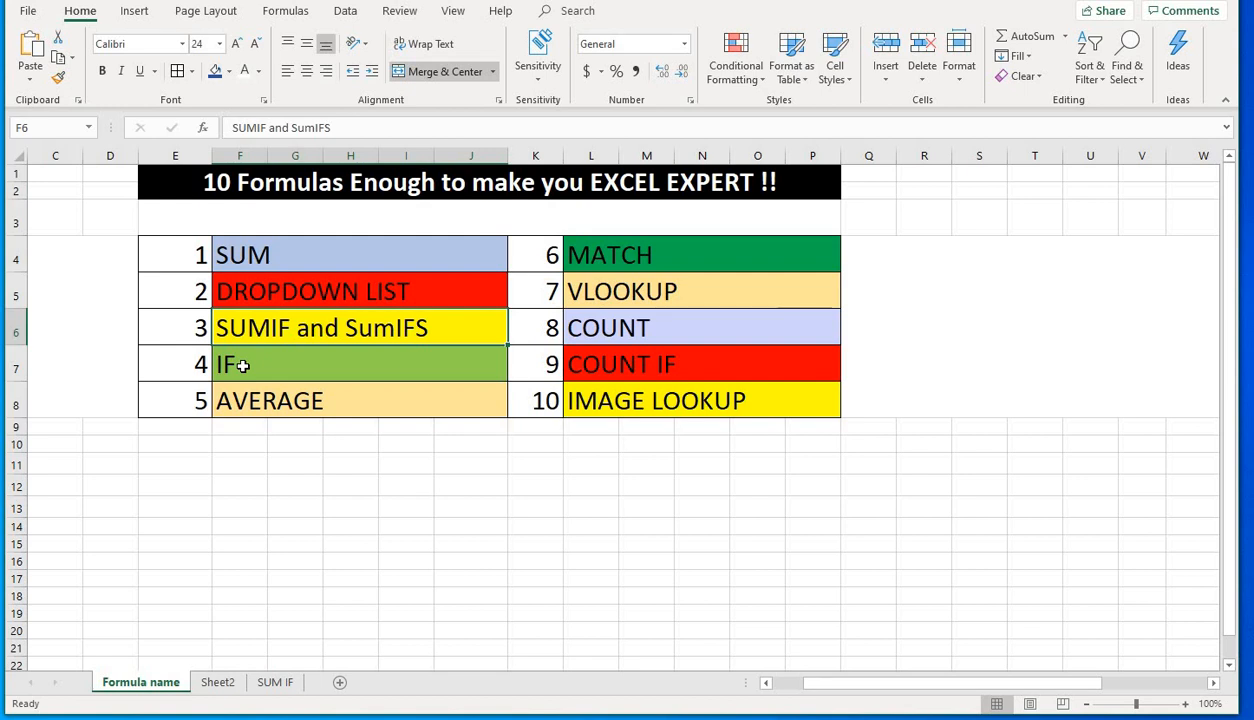
# - Open the SUM IF sheet and look over the employee sales table and the empty area beside it
pyautogui.click(280, 684)
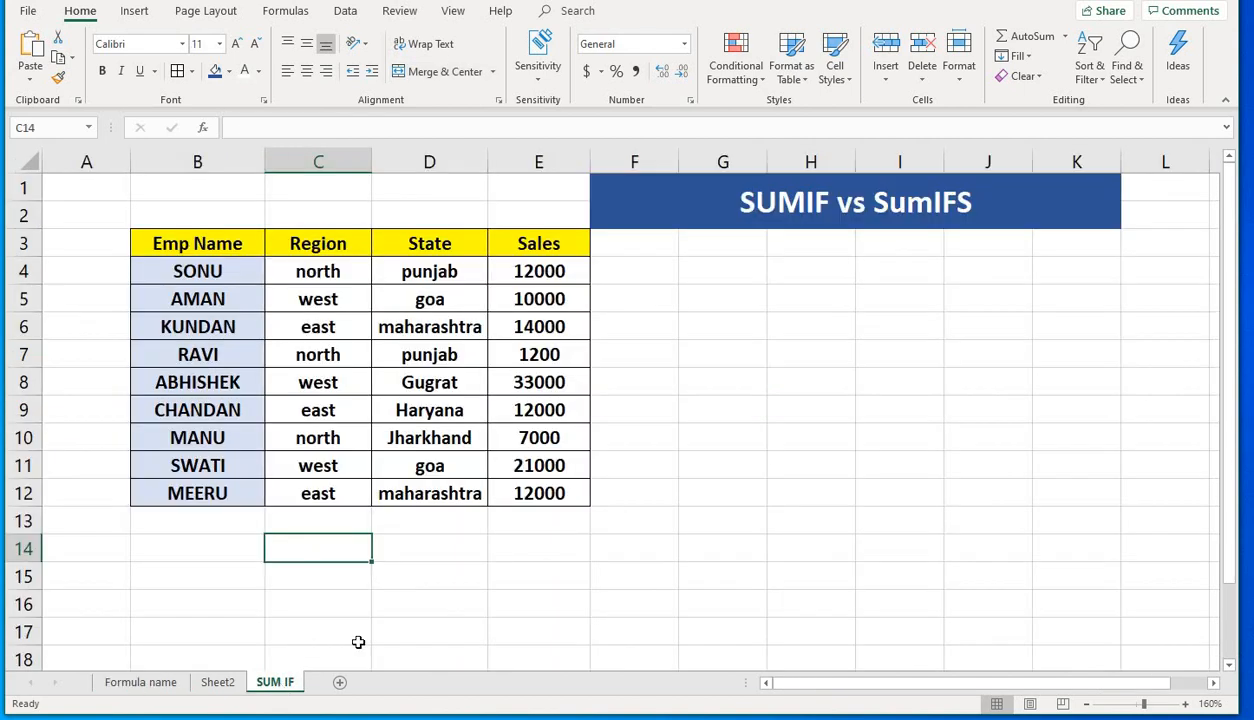
pyautogui.click(722, 328)
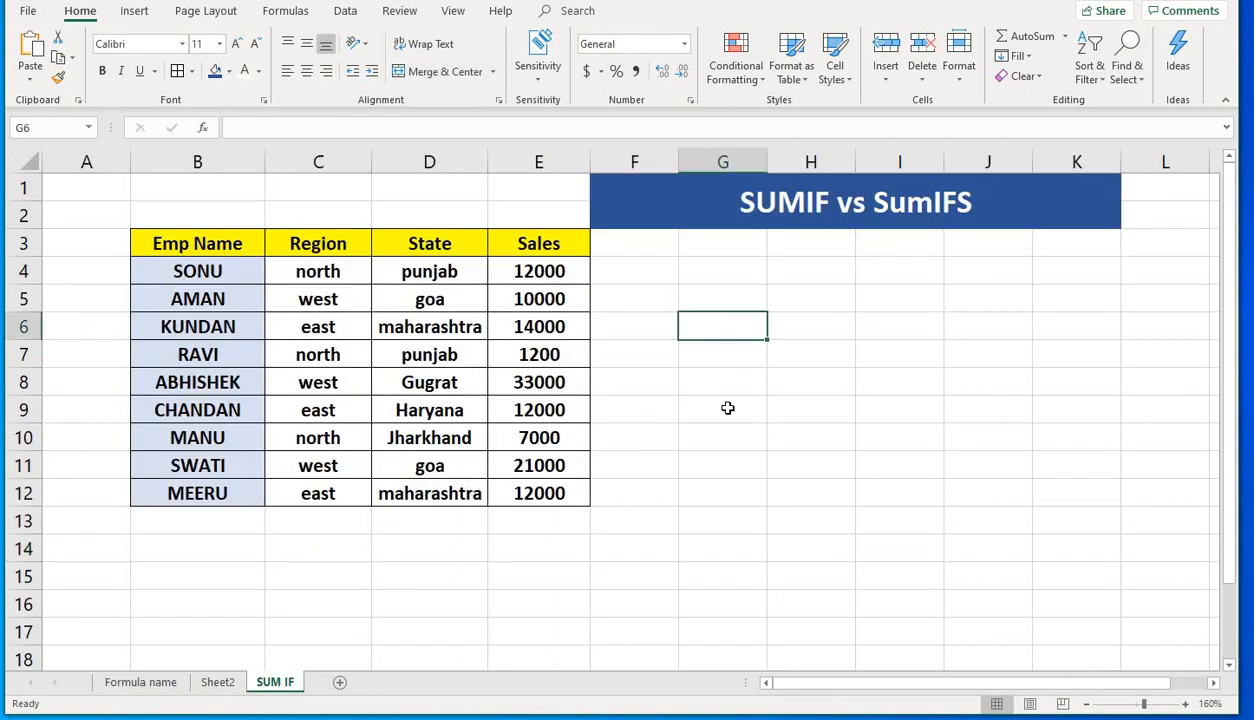
pyautogui.click(655, 262)
pyautogui.click(769, 271)
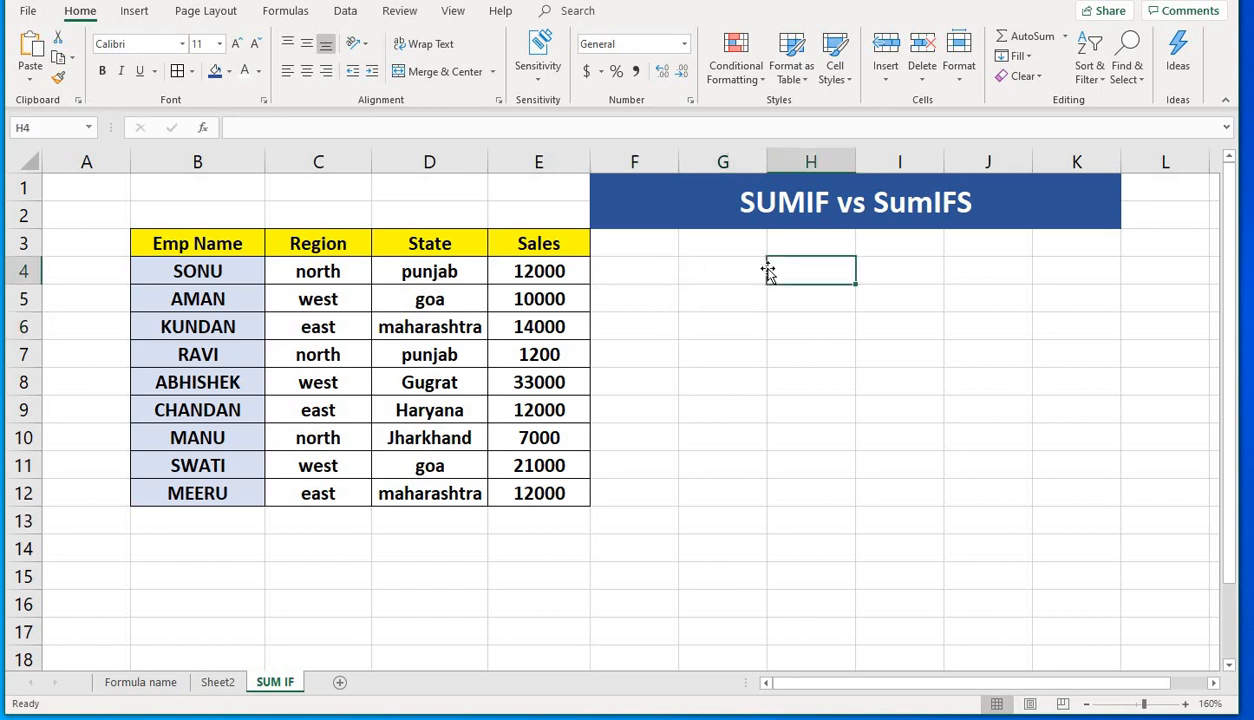
pyautogui.click(612, 288)
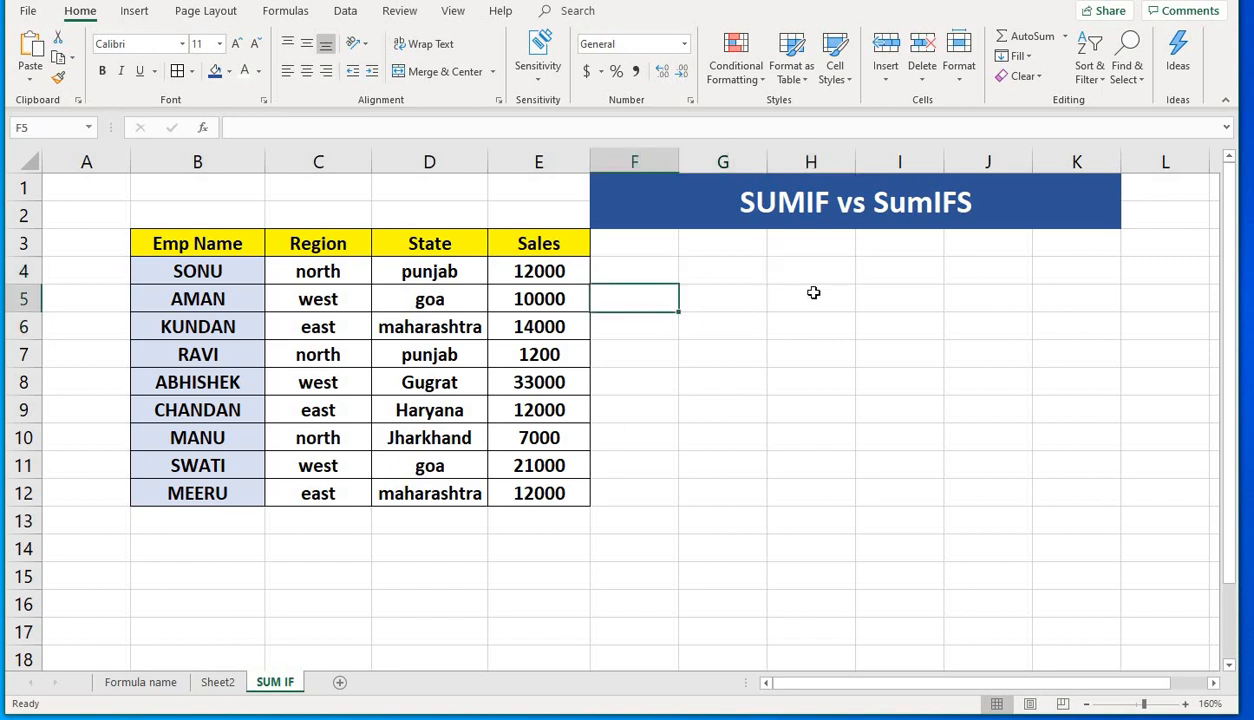
pyautogui.click(815, 291)
pyautogui.click(686, 277)
pyautogui.click(660, 268)
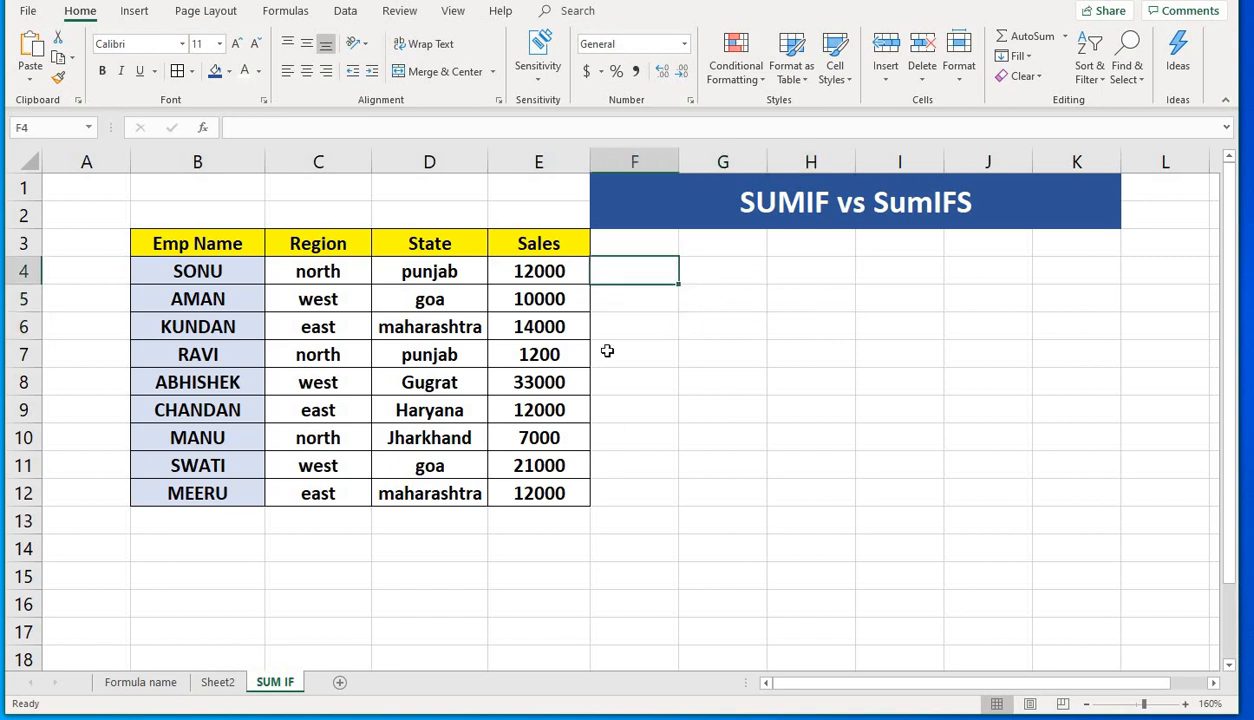
# - Check the SUM entry on the Formula name sheet and return to the SUM IF sheet
pyautogui.click(141, 682)
pyautogui.click(248, 258)
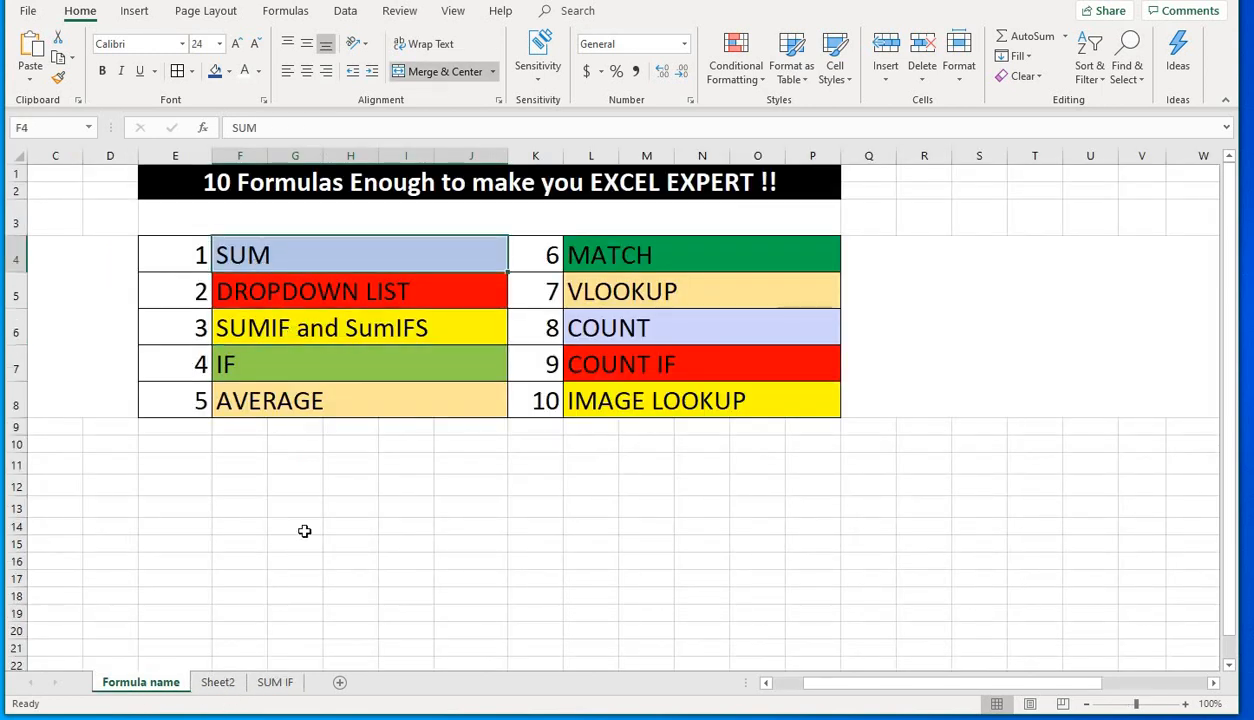
pyautogui.click(292, 530)
pyautogui.click(238, 684)
pyautogui.click(278, 682)
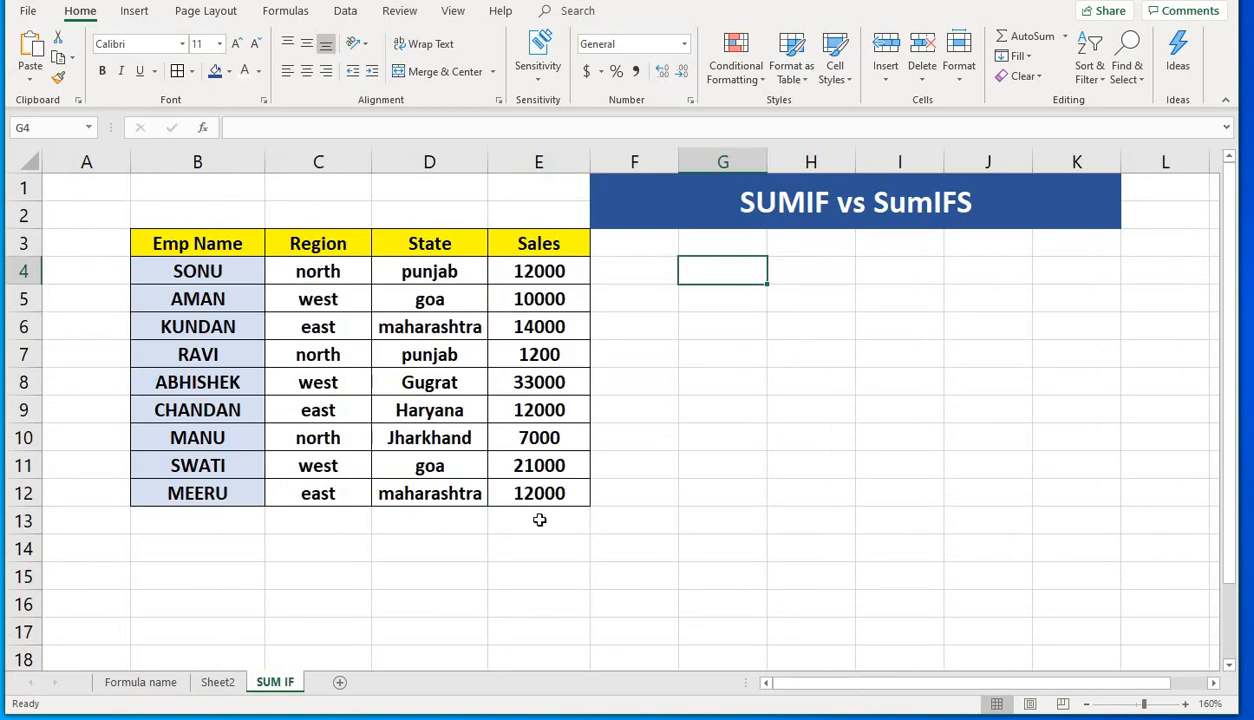
# - Enter the label TOTAL in cell B13, directly below the employee names
pyautogui.click(533, 521)
pyautogui.click(228, 520)
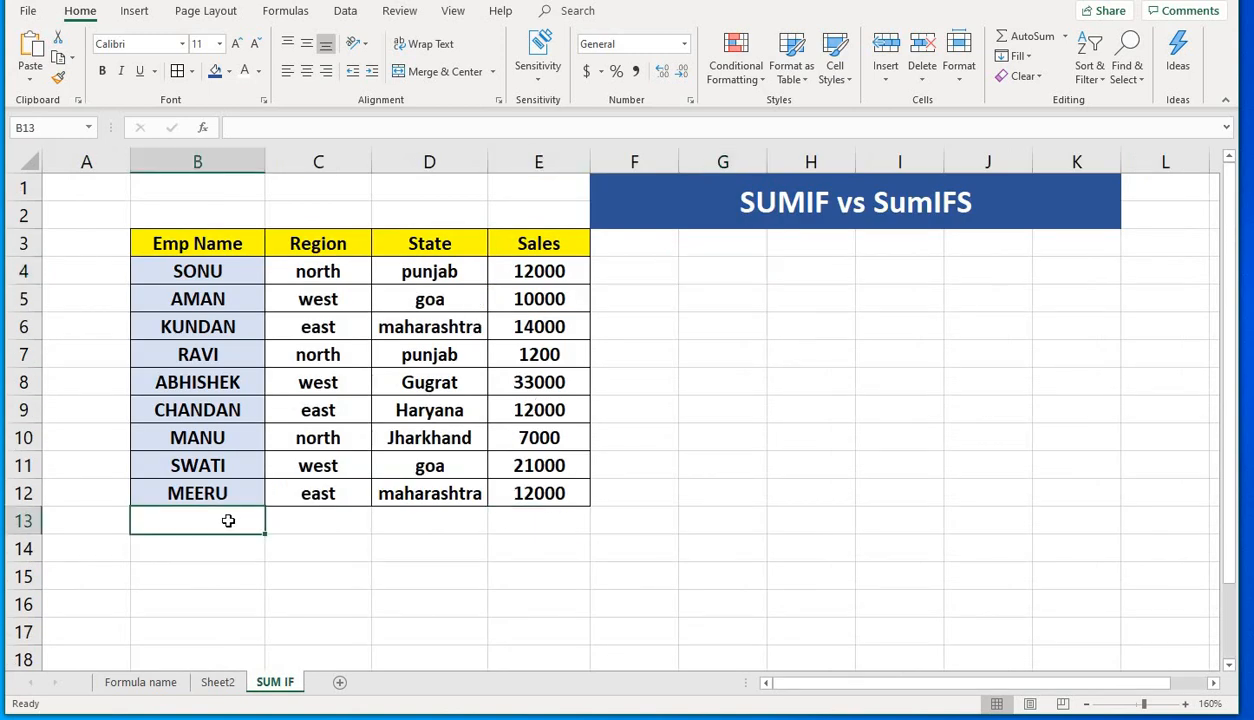
pyautogui.write('TOTAL')
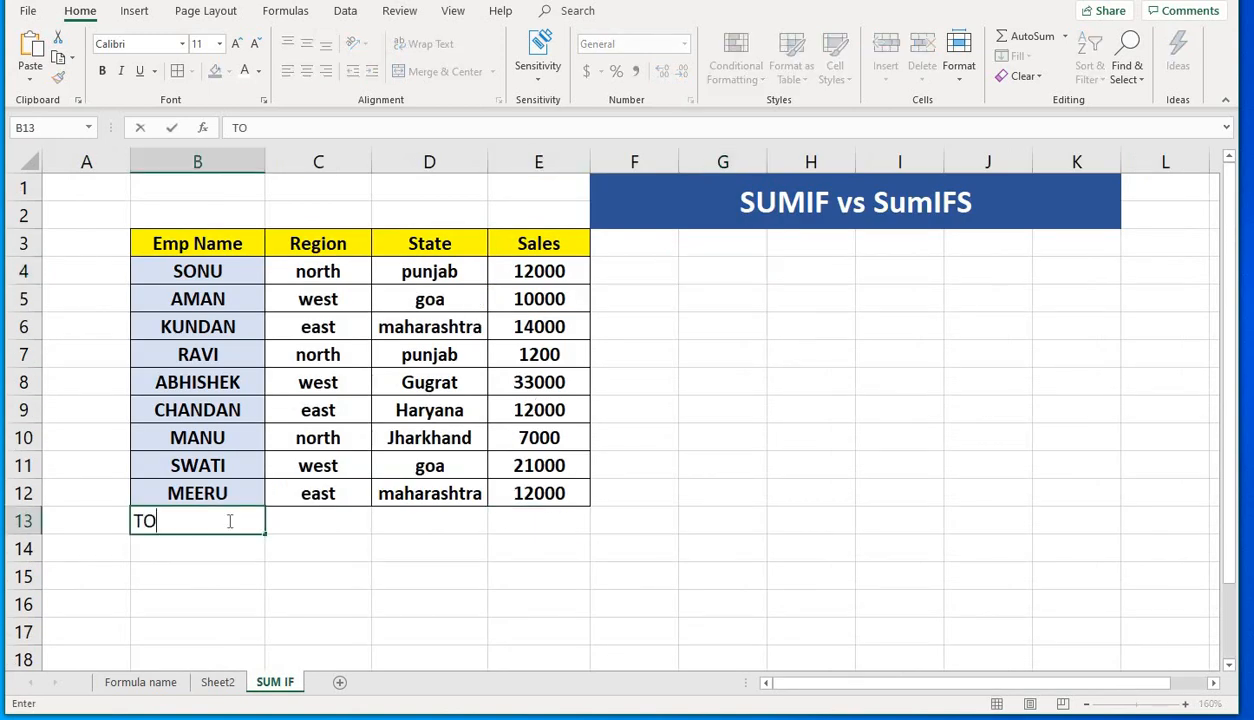
pyautogui.press('Return')
pyautogui.press('Up')
pyautogui.press('Right')
pyautogui.press('Right')
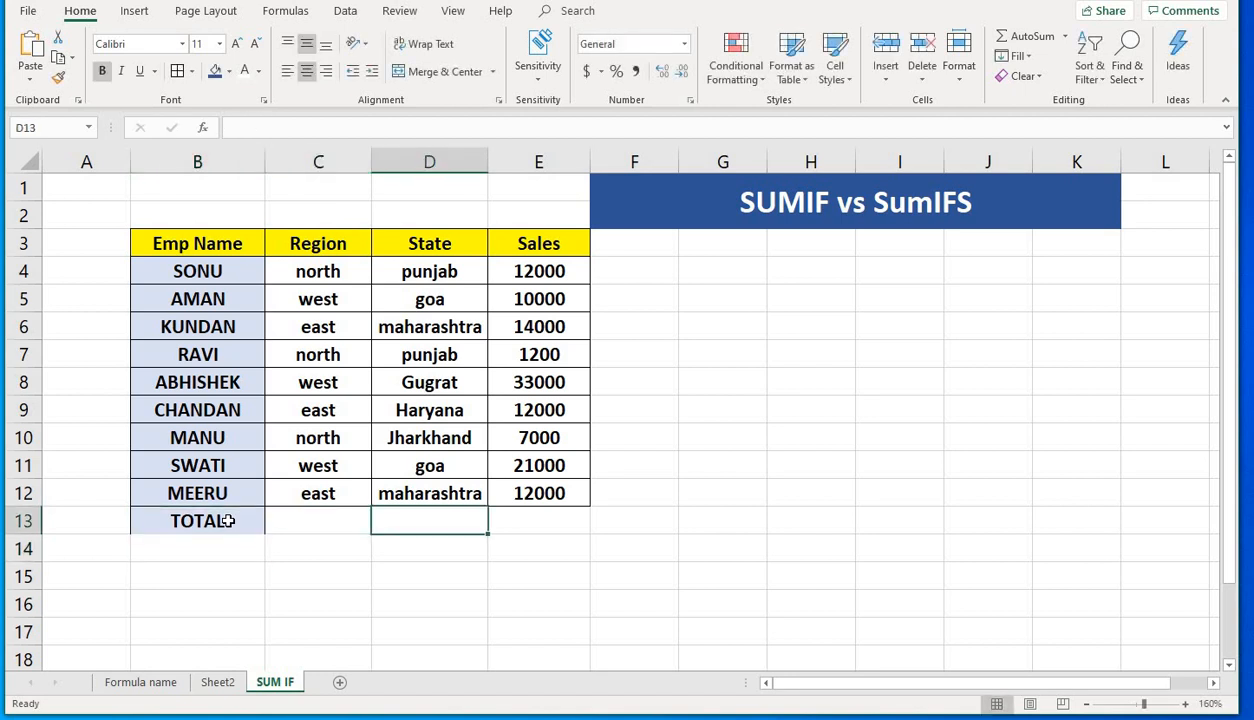
pyautogui.press('Right')
# - Fill the TOTAL label cell B13 with the standard red colour
pyautogui.click(228, 520)
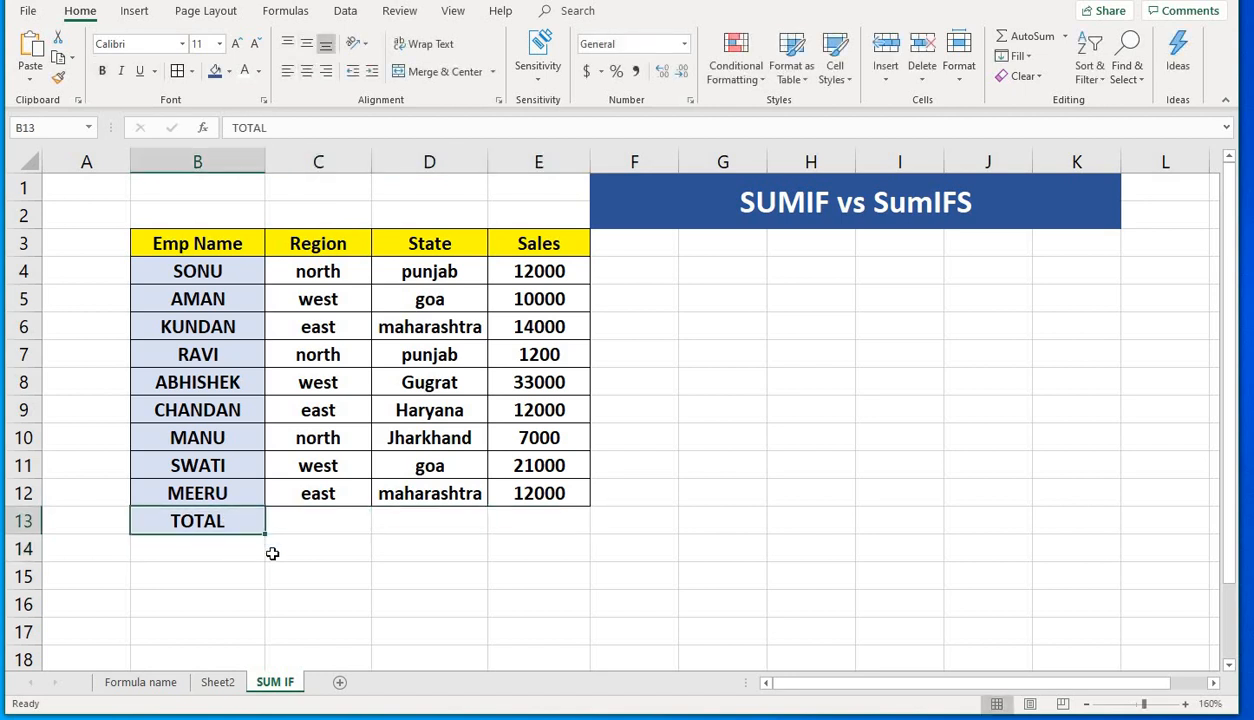
pyautogui.click(229, 71)
pyautogui.click(224, 206)
# - Enter the formula =SUM(E4:E12) in cell E13 to total the Sales column
pyautogui.click(512, 518)
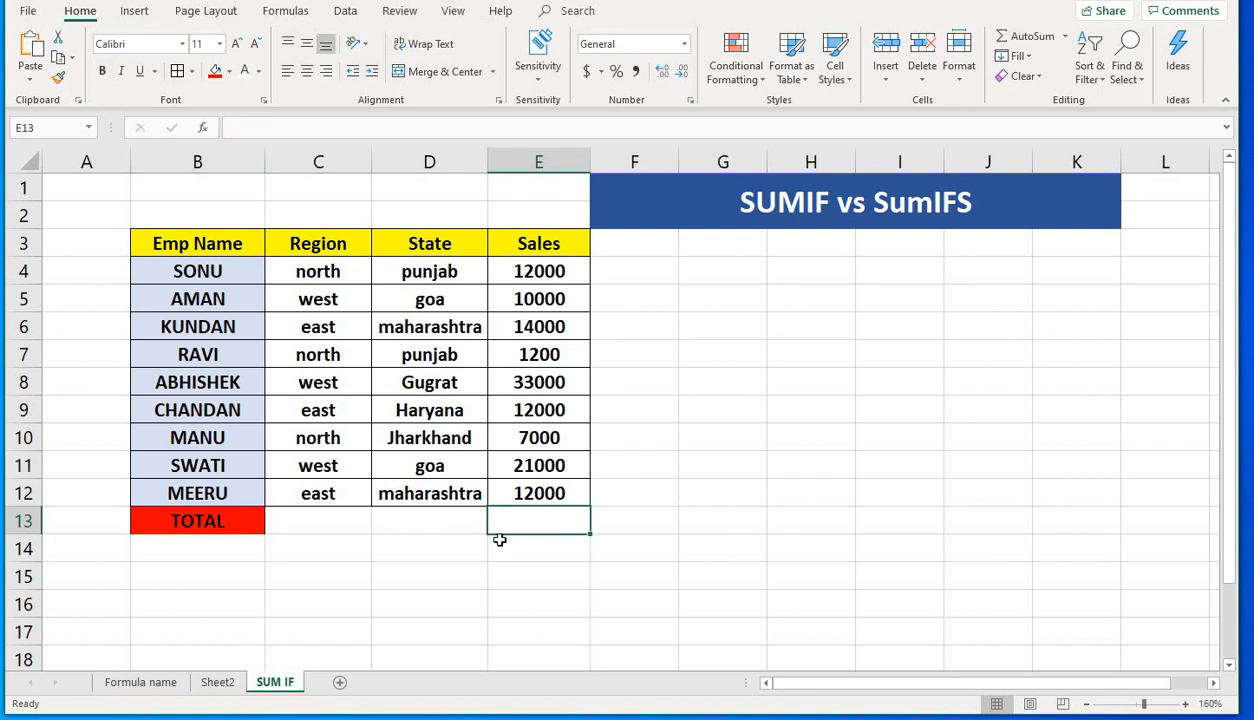
pyautogui.write('=SUM(')
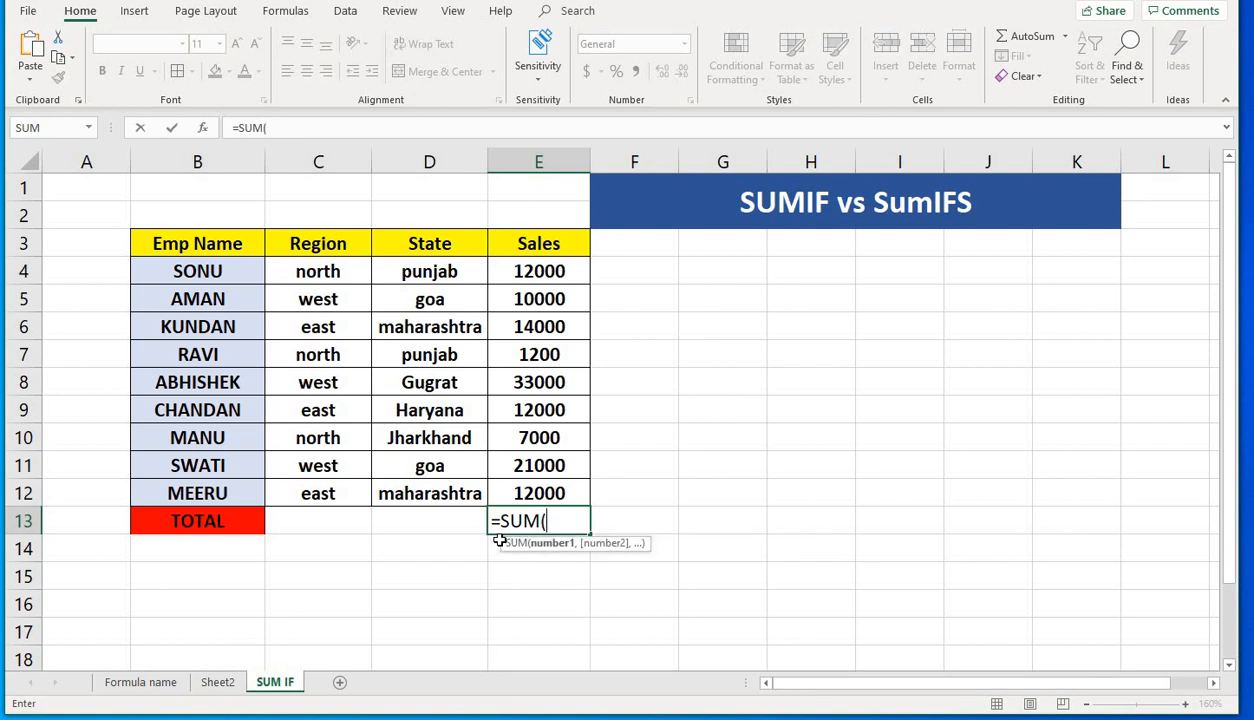
pyautogui.moveTo(520, 271); pyautogui.dragTo(545, 483)
pyautogui.write(')')
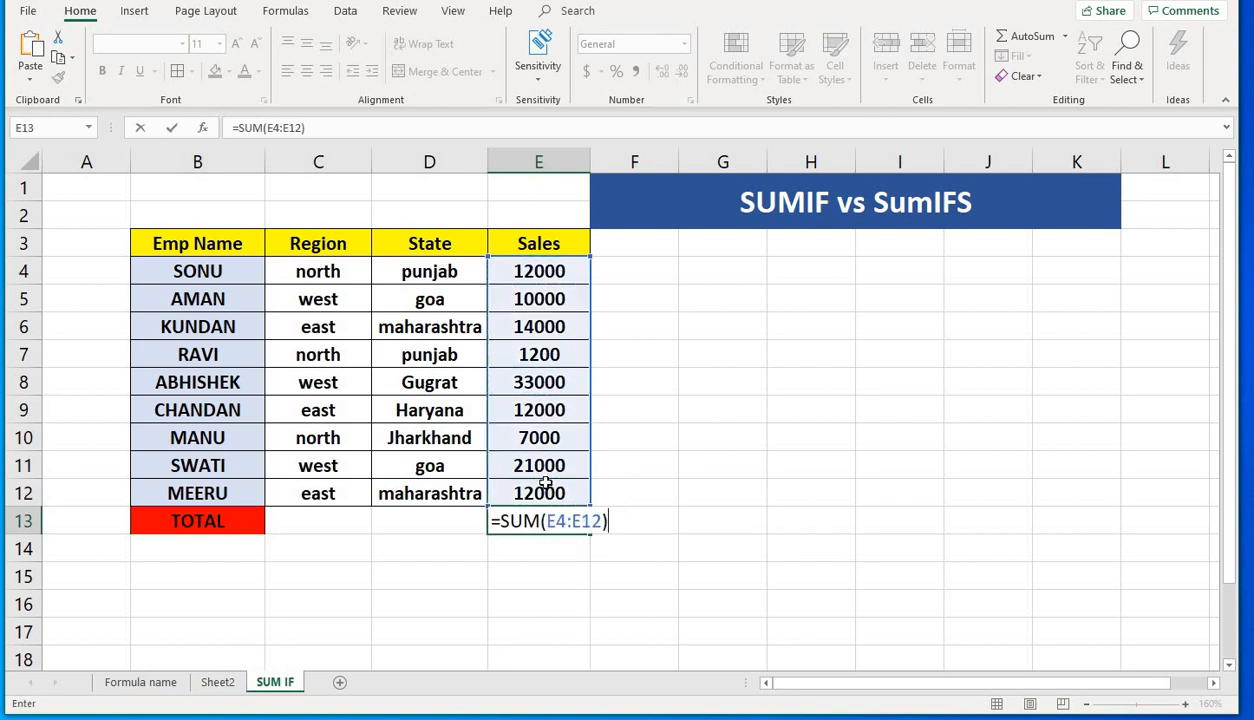
pyautogui.press('Return')
# - Make the sales total in cell E13 bold and give it a standard yellow fill
pyautogui.click(549, 493)
pyautogui.click(524, 519)
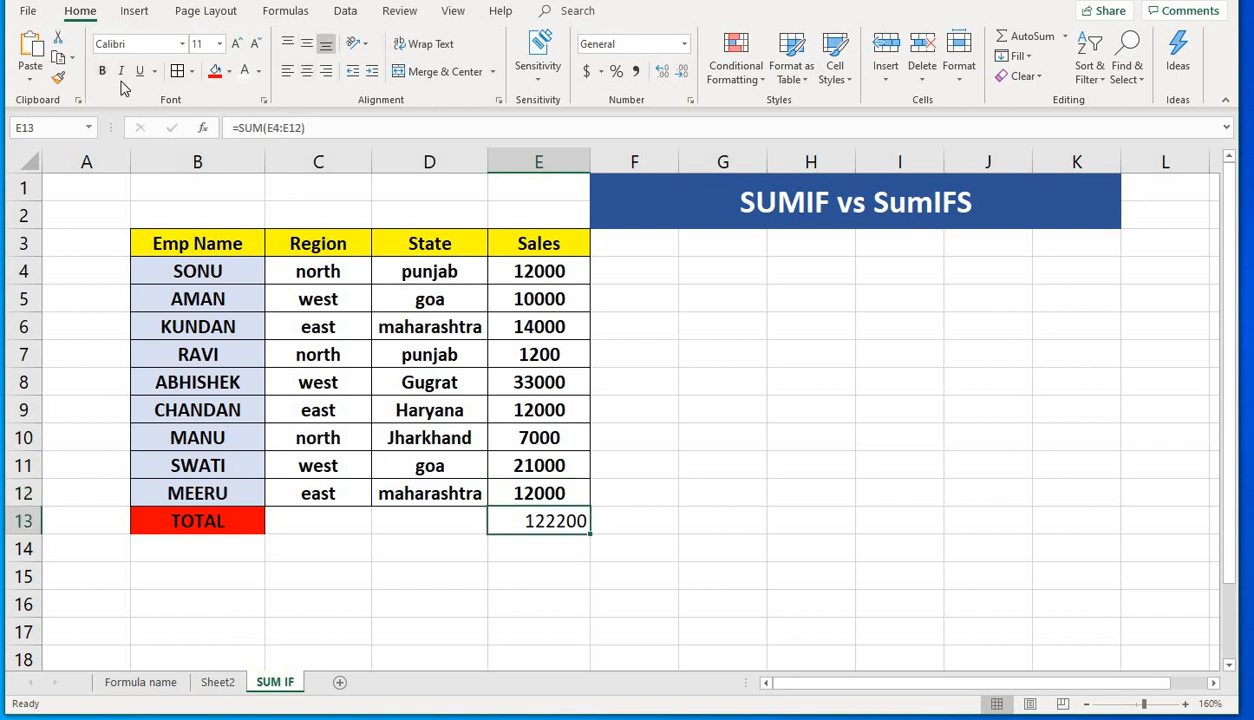
pyautogui.click(229, 72)
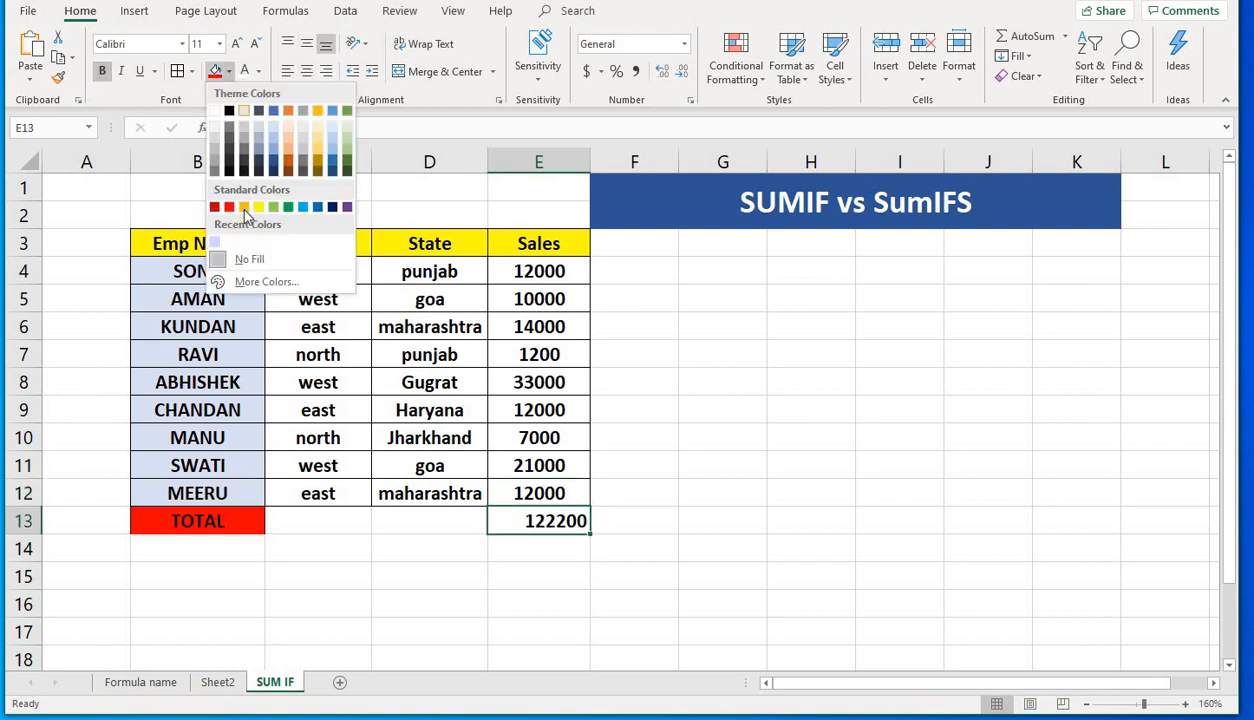
pyautogui.click(253, 204)
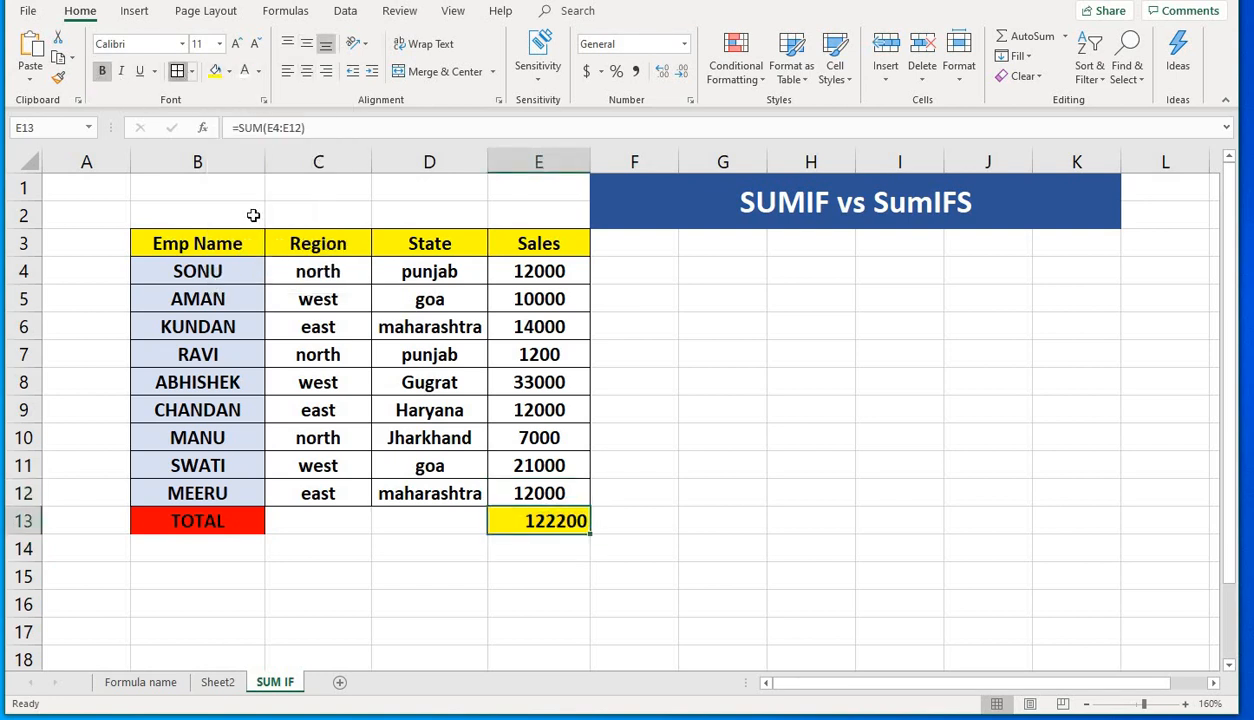
# - Apply cell borders to the whole total row, B13:E13
pyautogui.click(476, 518)
pyautogui.moveTo(228, 520); pyautogui.dragTo(547, 511)
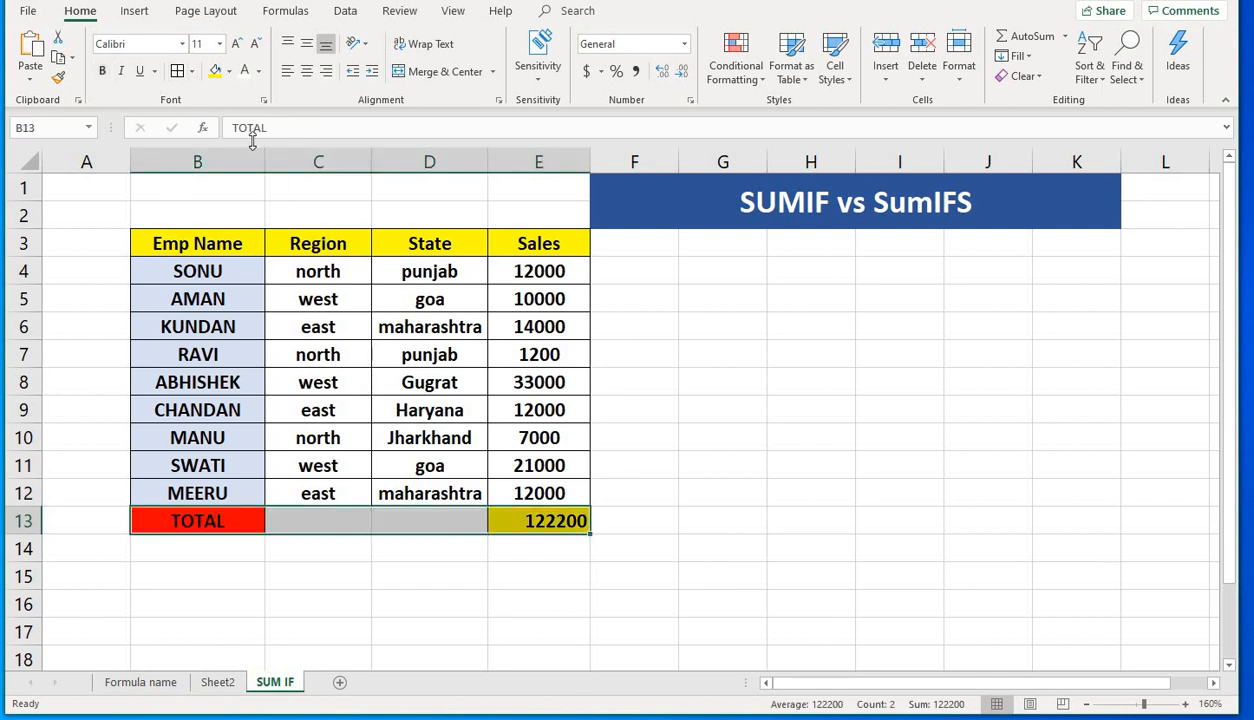
pyautogui.click(178, 71)
pyautogui.click(335, 549)
pyautogui.click(404, 555)
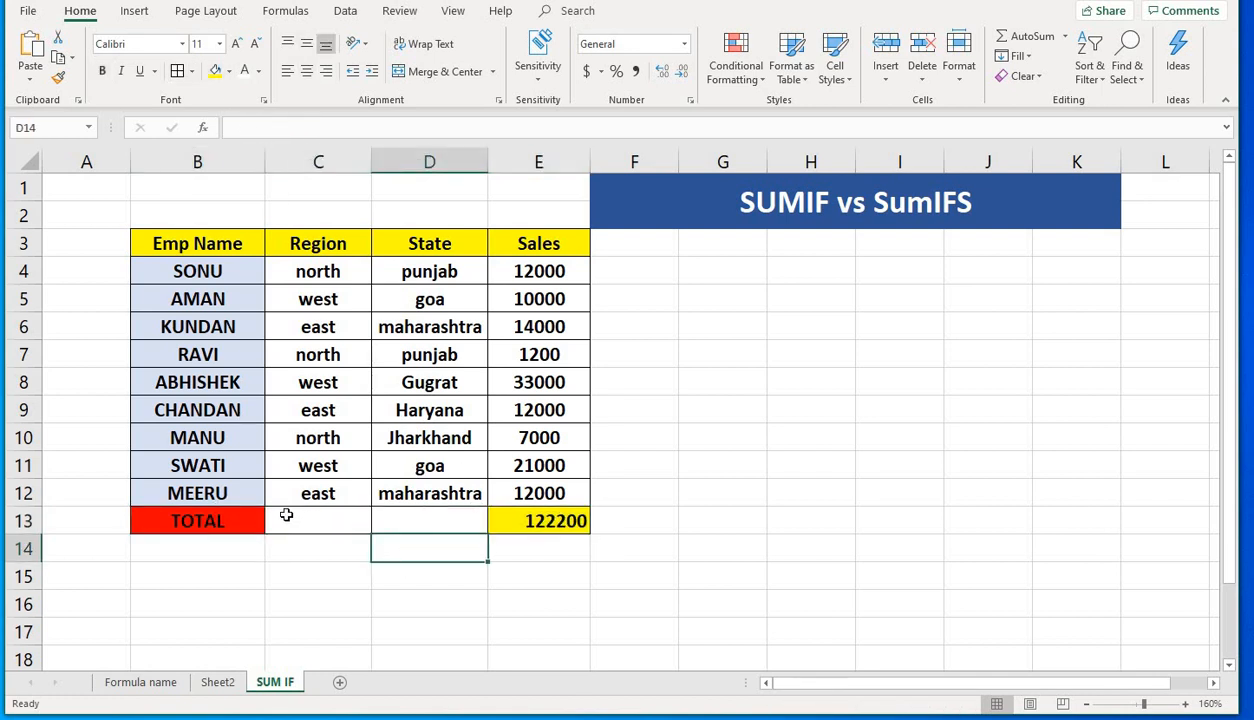
pyautogui.moveTo(288, 516); pyautogui.dragTo(624, 531)
pyautogui.click(600, 570)
pyautogui.click(503, 500)
pyautogui.click(531, 521)
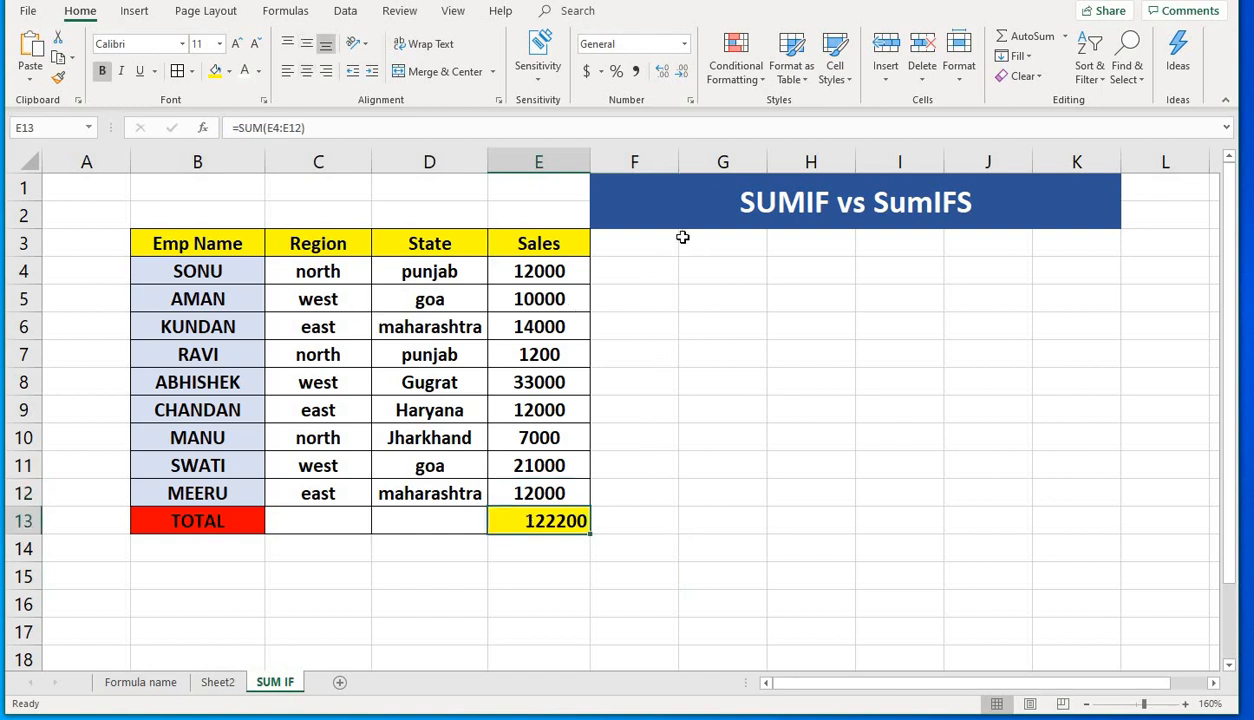
pyautogui.click(645, 325)
pyautogui.click(662, 293)
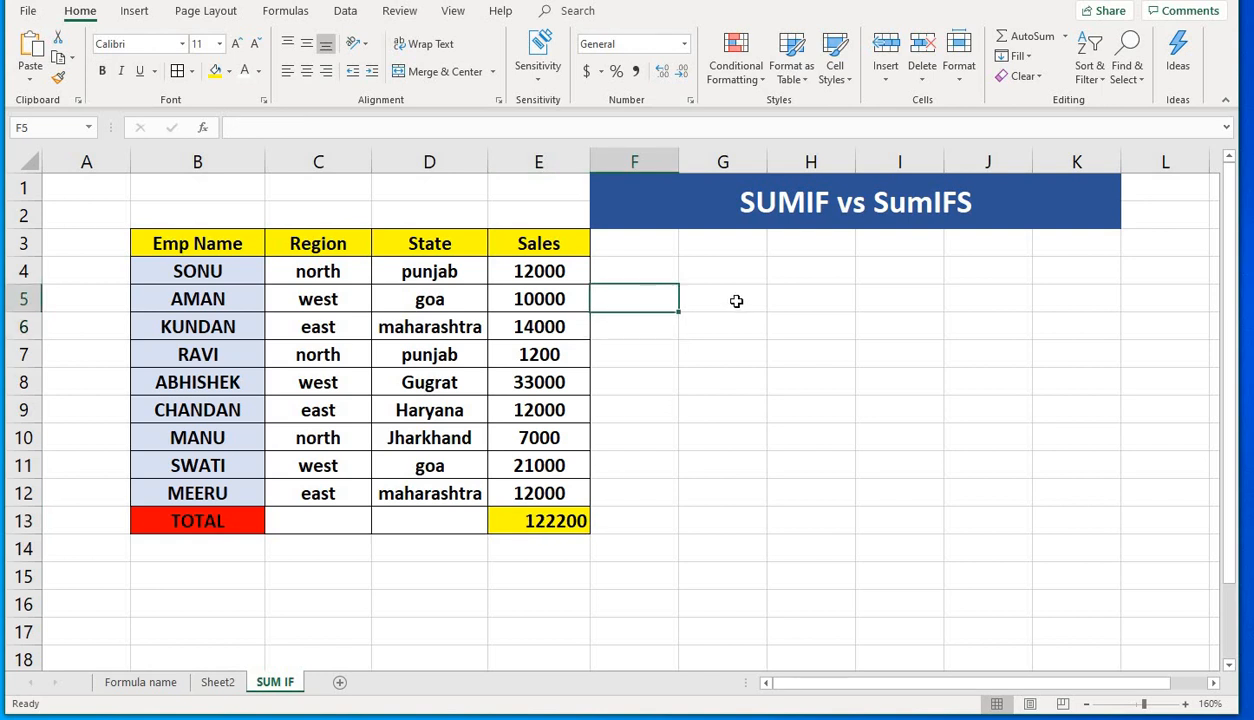
pyautogui.click(732, 298)
pyautogui.click(663, 295)
pyautogui.click(714, 296)
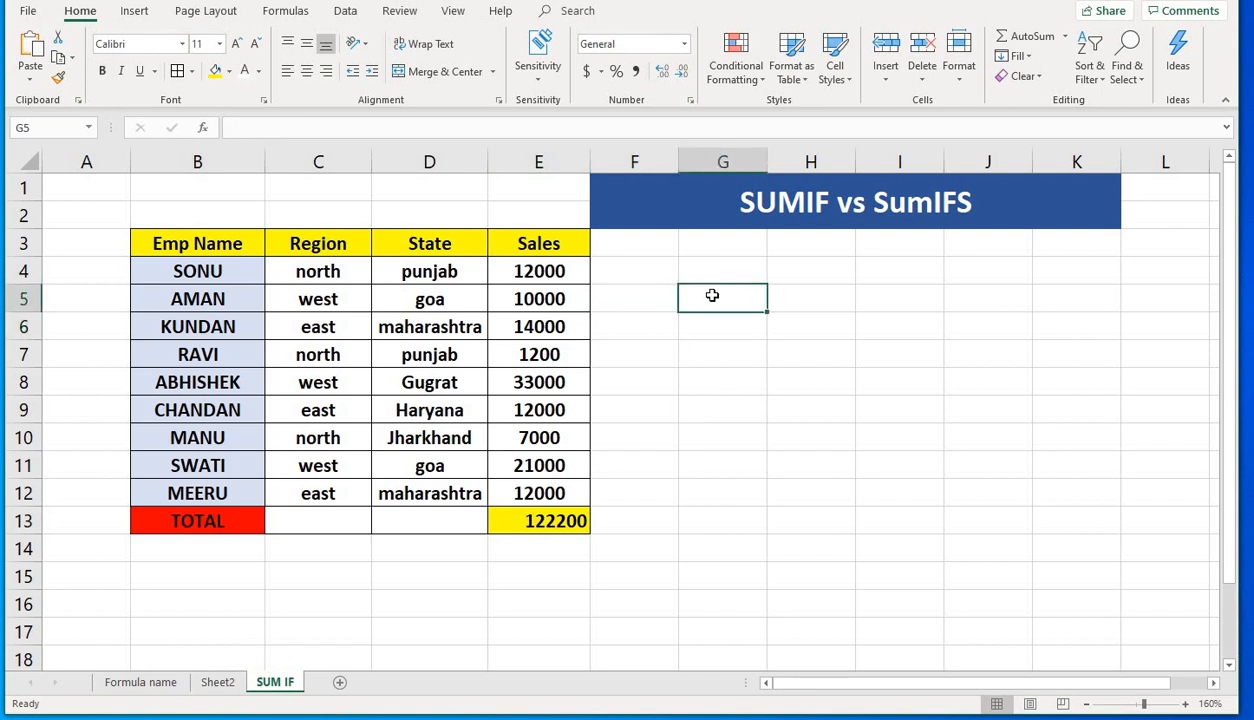
pyautogui.click(658, 294)
pyautogui.click(697, 294)
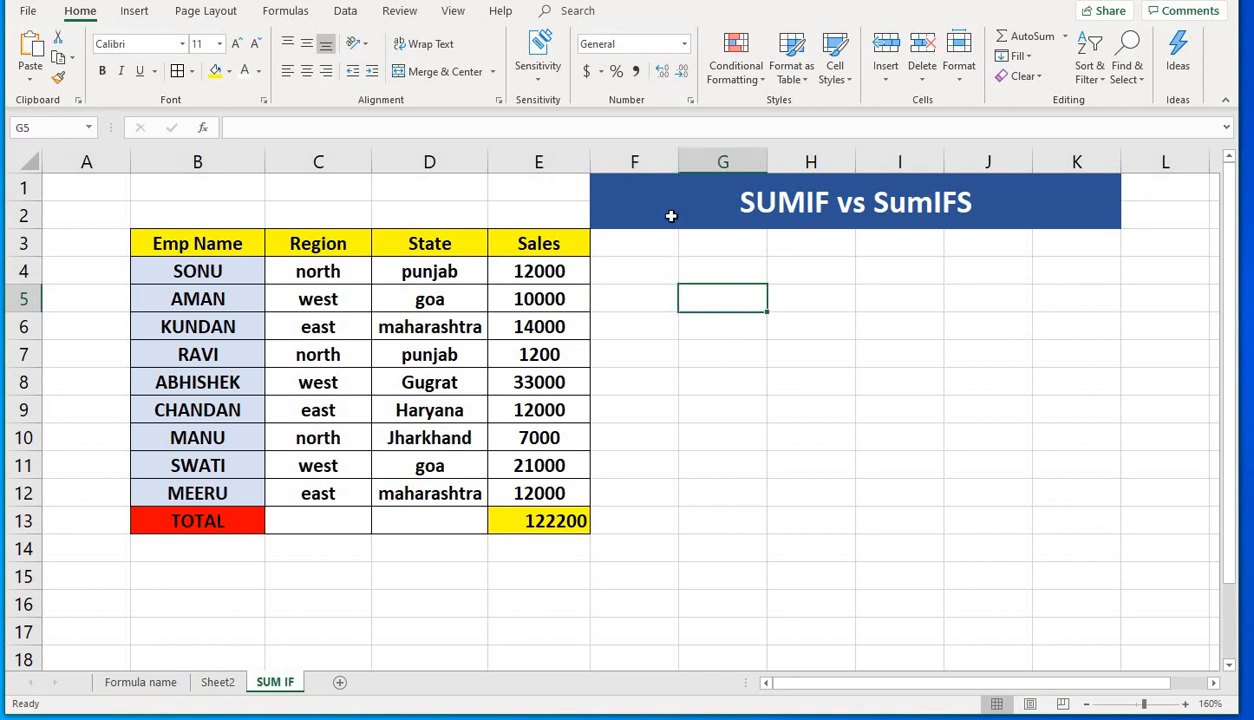
pyautogui.click(645, 298)
pyautogui.click(700, 298)
# - Examine the north and east entries in the Region column and the matching figure in the Sales column
pyautogui.click(320, 272)
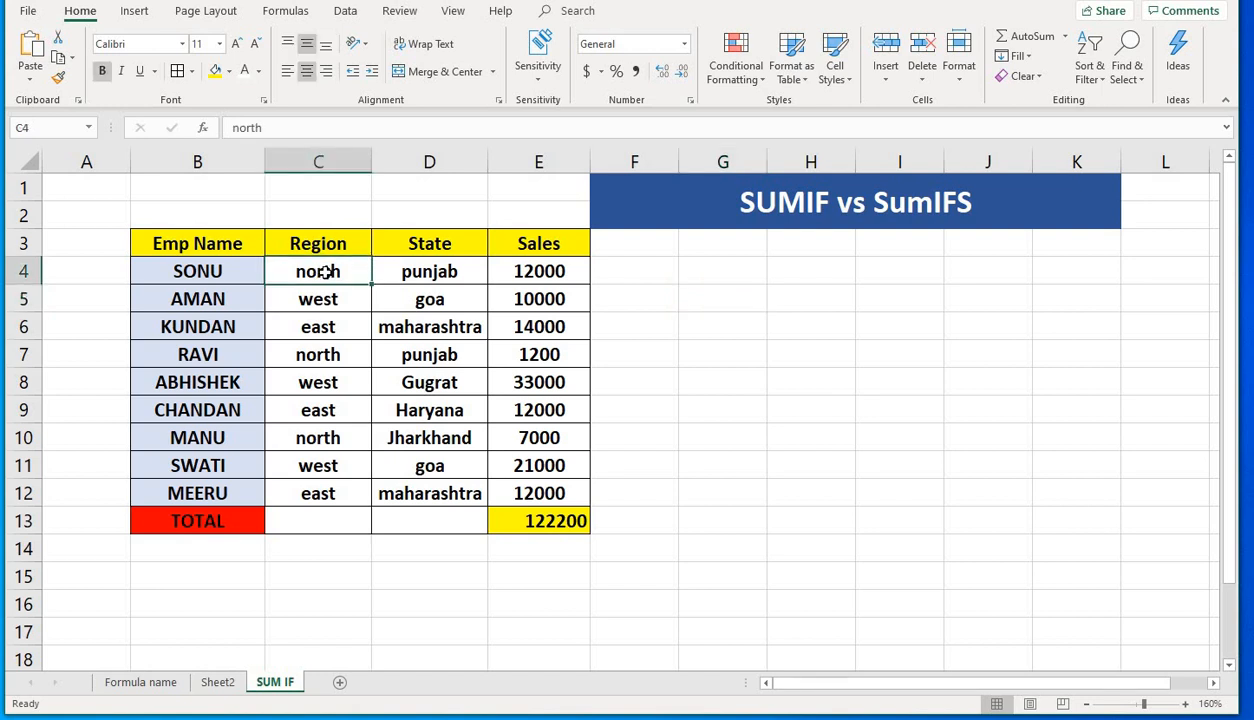
pyautogui.click(310, 357)
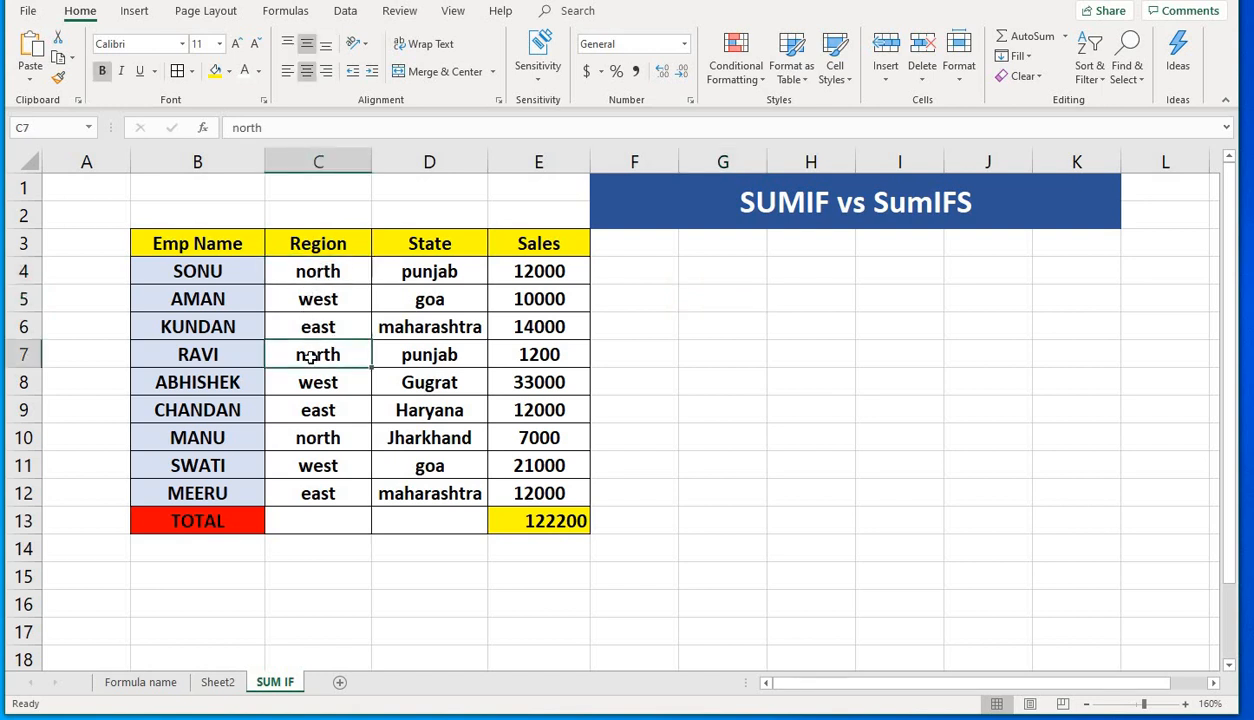
pyautogui.click(308, 436)
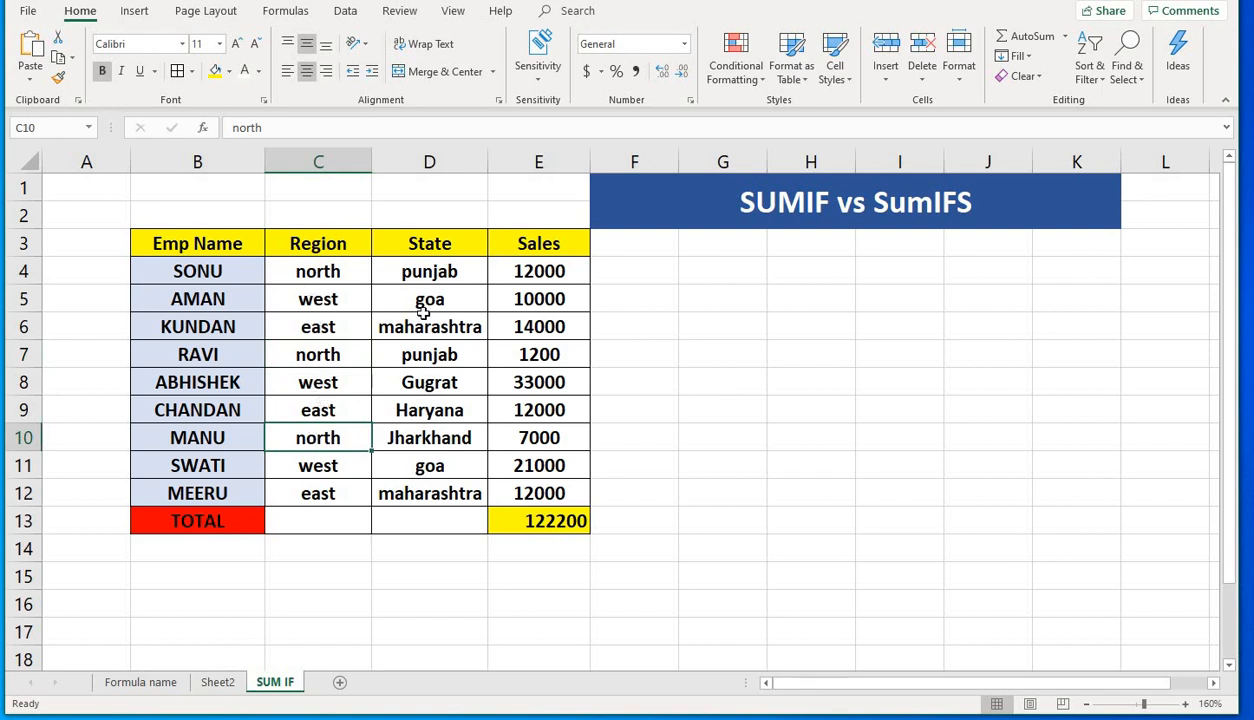
pyautogui.click(641, 268)
pyautogui.click(700, 269)
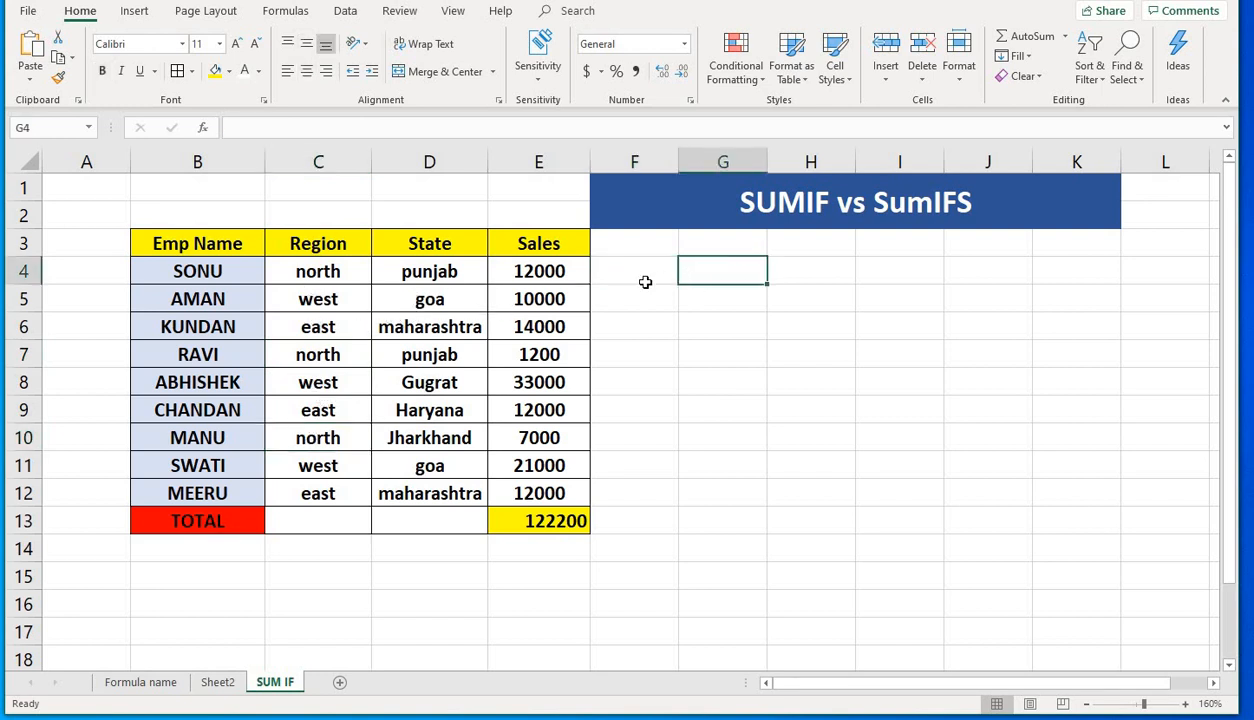
pyautogui.click(315, 336)
pyautogui.click(682, 297)
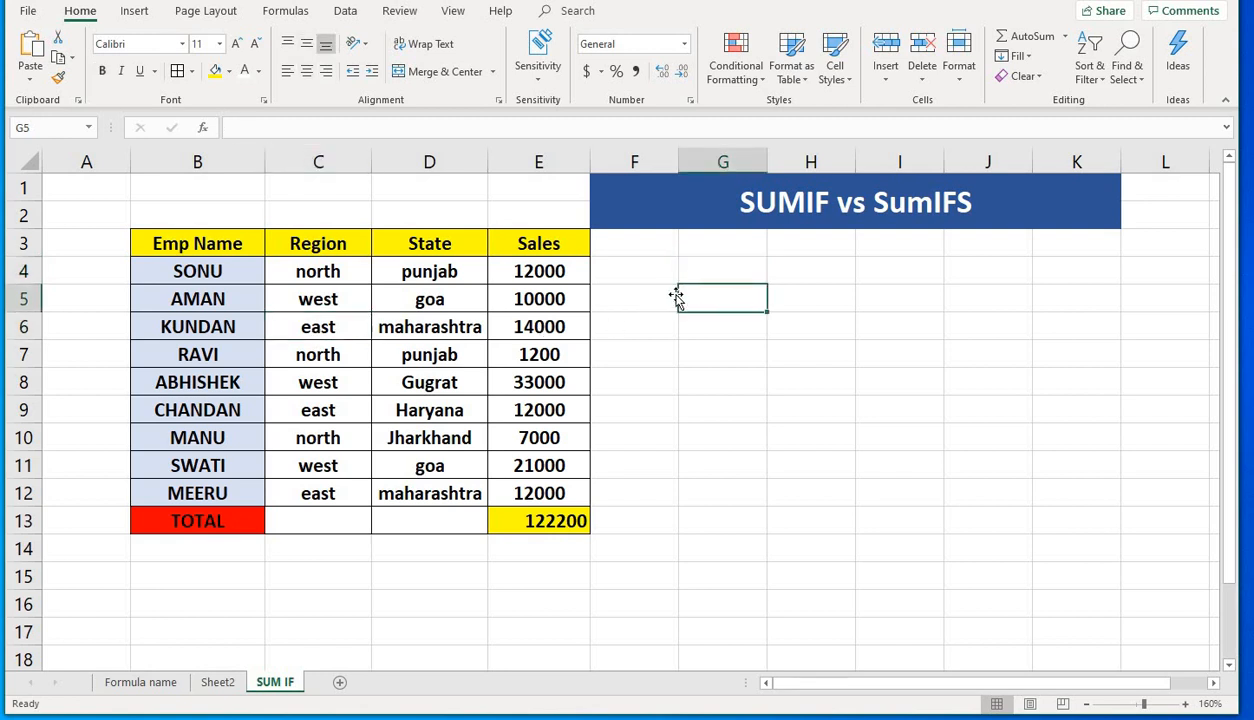
pyautogui.click(306, 272)
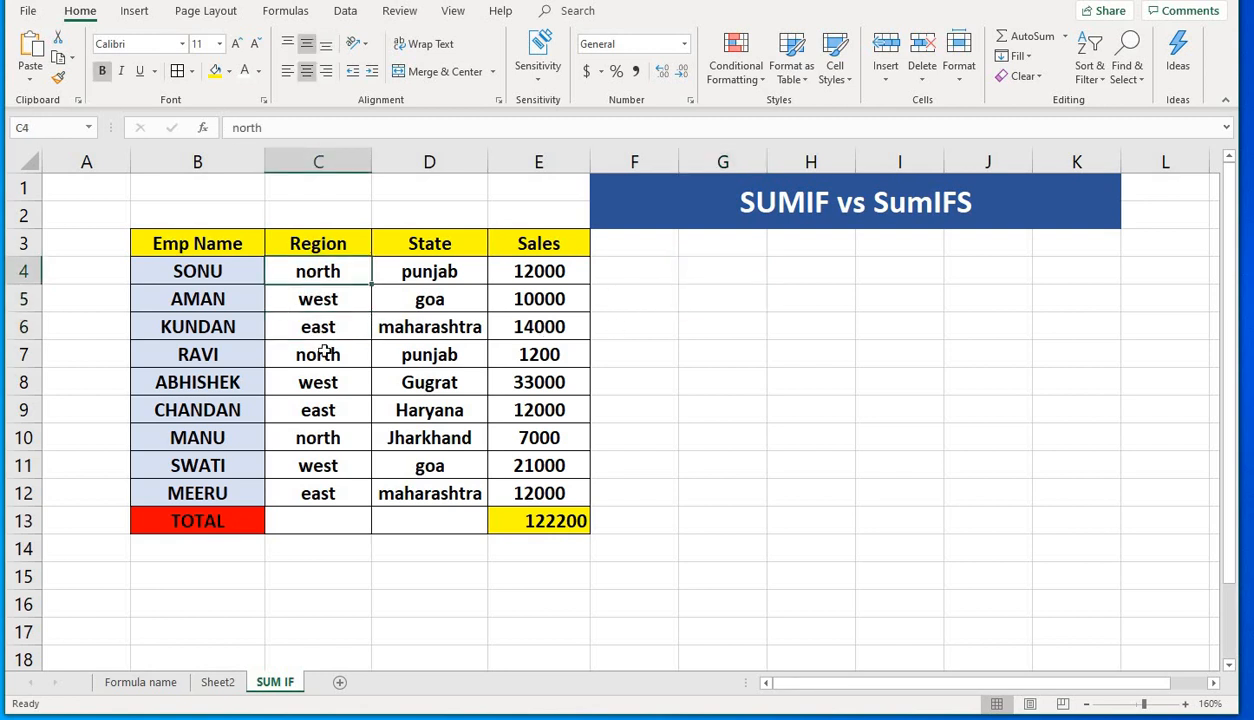
pyautogui.click(512, 271)
# - Enter the region labels NORTH, WEST and EAST in cells F4, F5 and F6
pyautogui.click(664, 274)
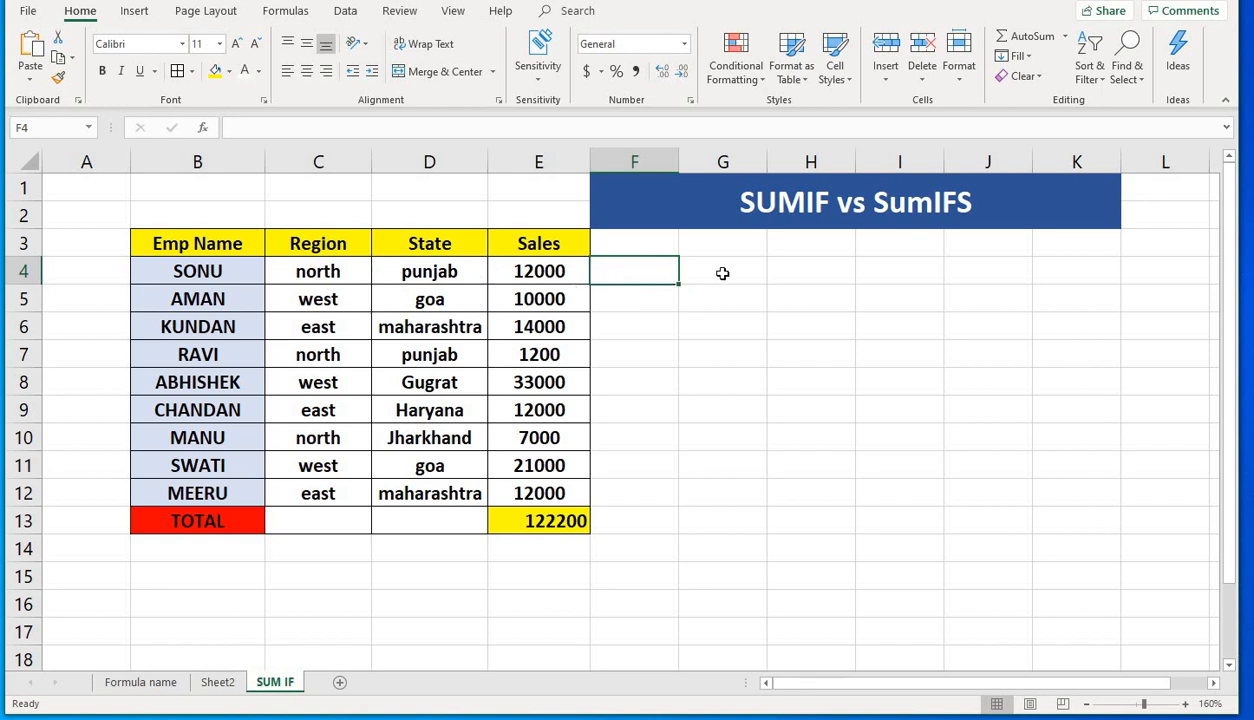
pyautogui.write('NORTH')
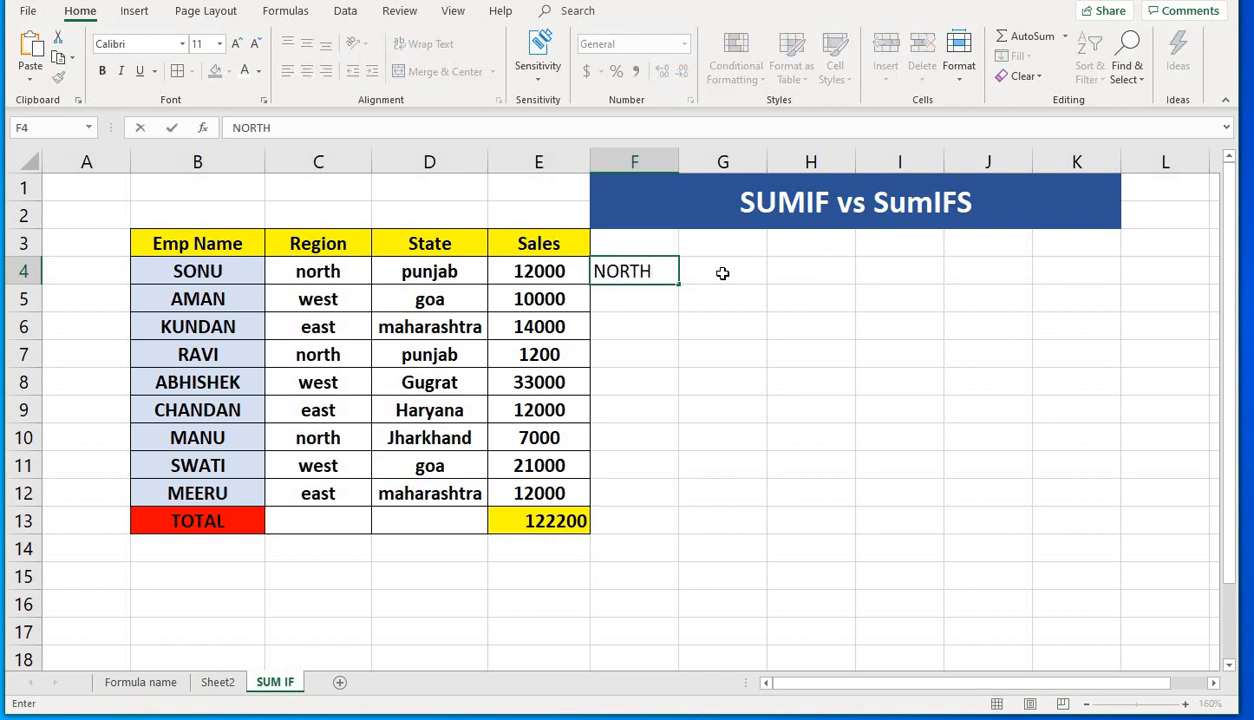
pyautogui.press('Return')
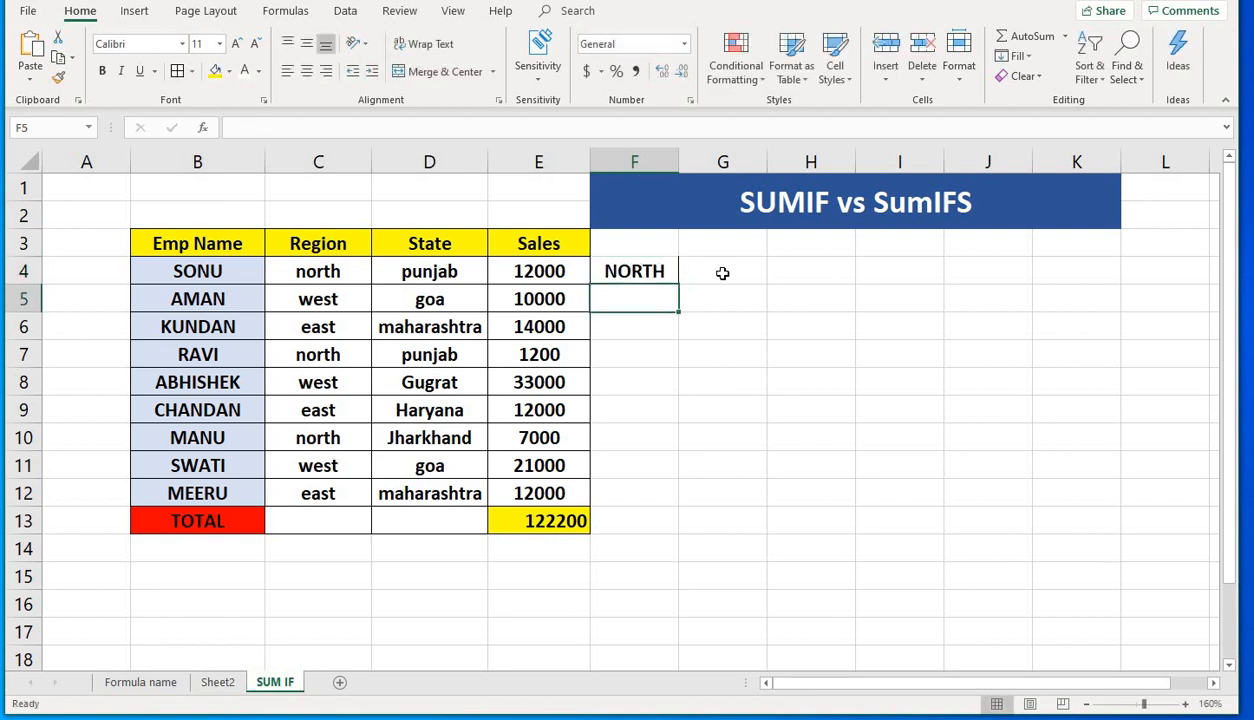
pyautogui.write('WEST')
pyautogui.press('Return')
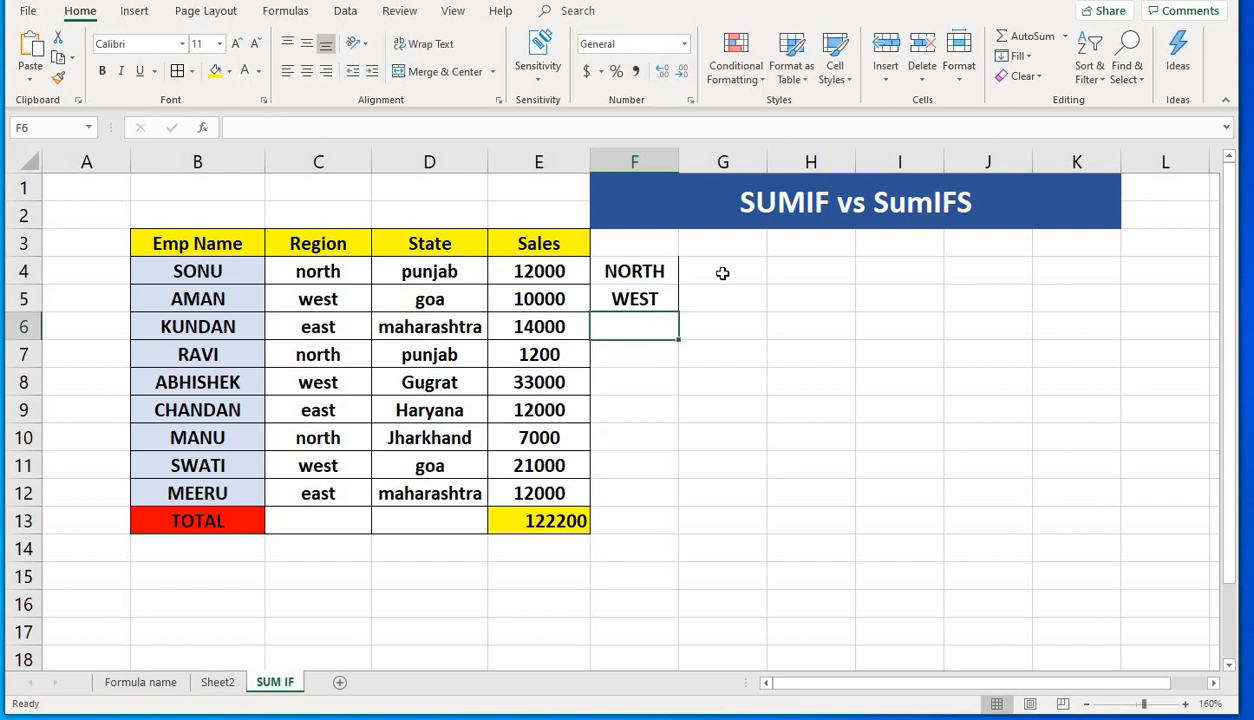
pyautogui.write('EAST')
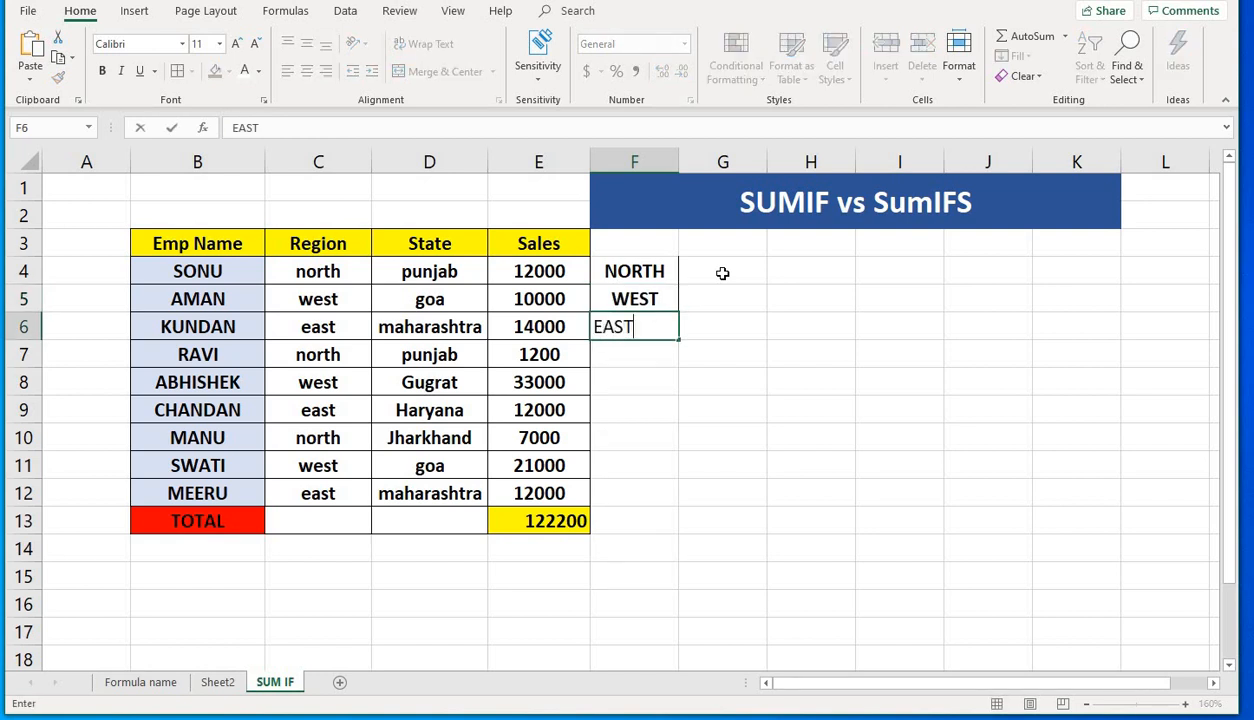
pyautogui.press('Return')
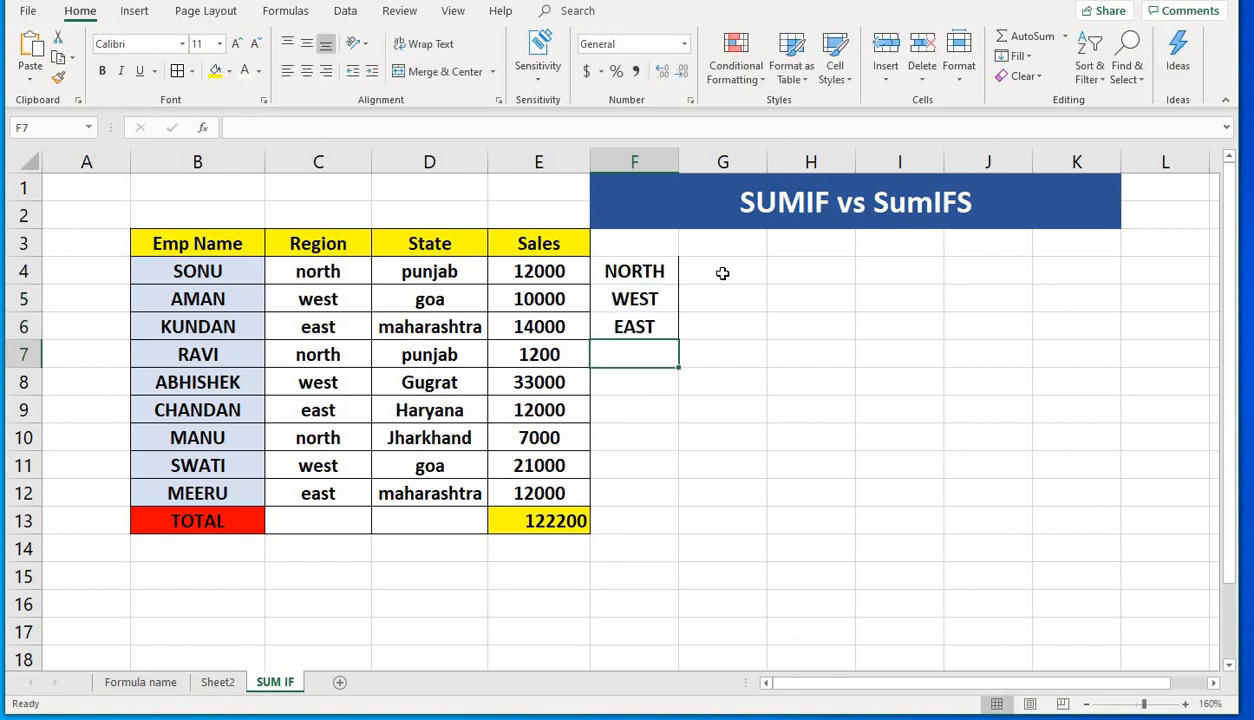
# - Start a SUMIF formula in cell G4 with the Region cells C4:C12 as its range
pyautogui.click(694, 273)
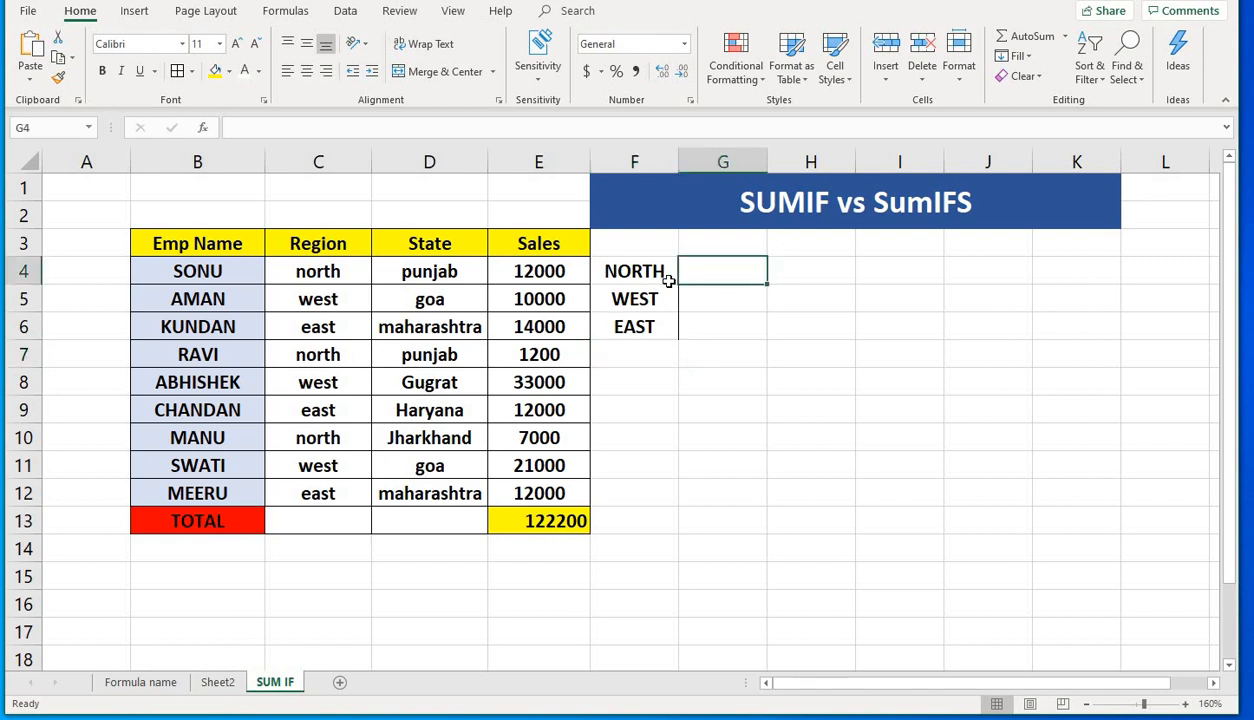
pyautogui.write('=')
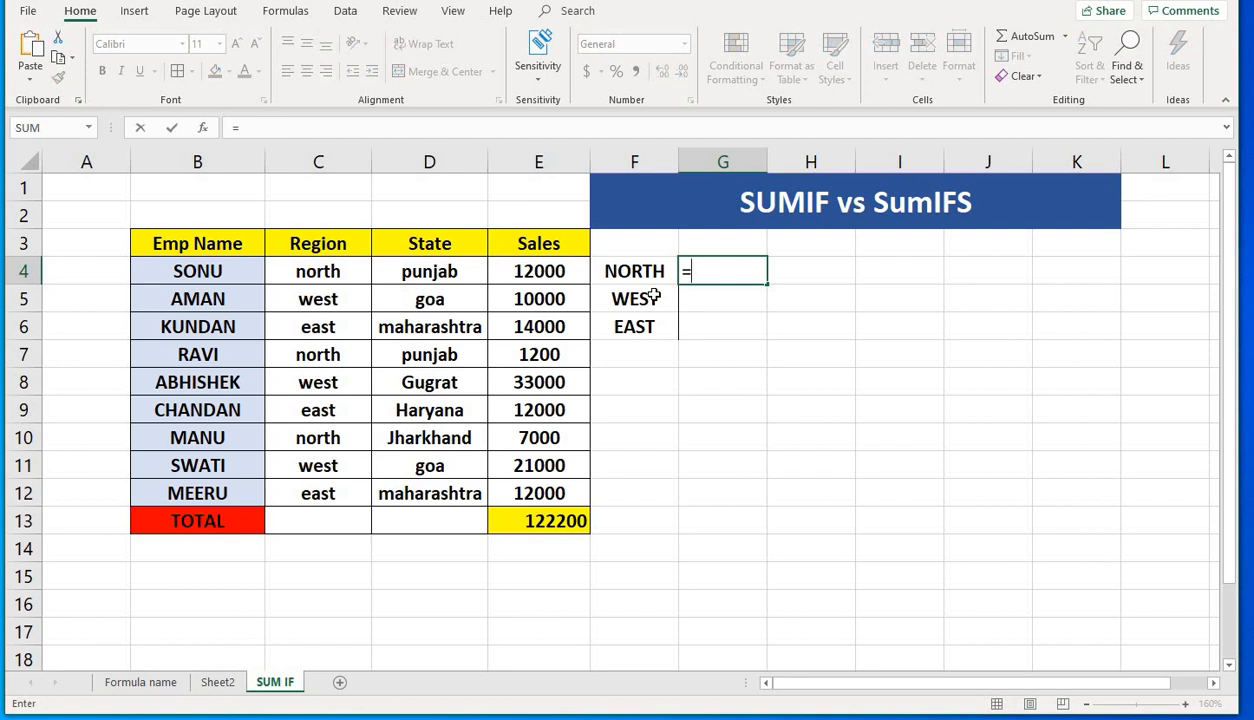
pyautogui.write('SUM')
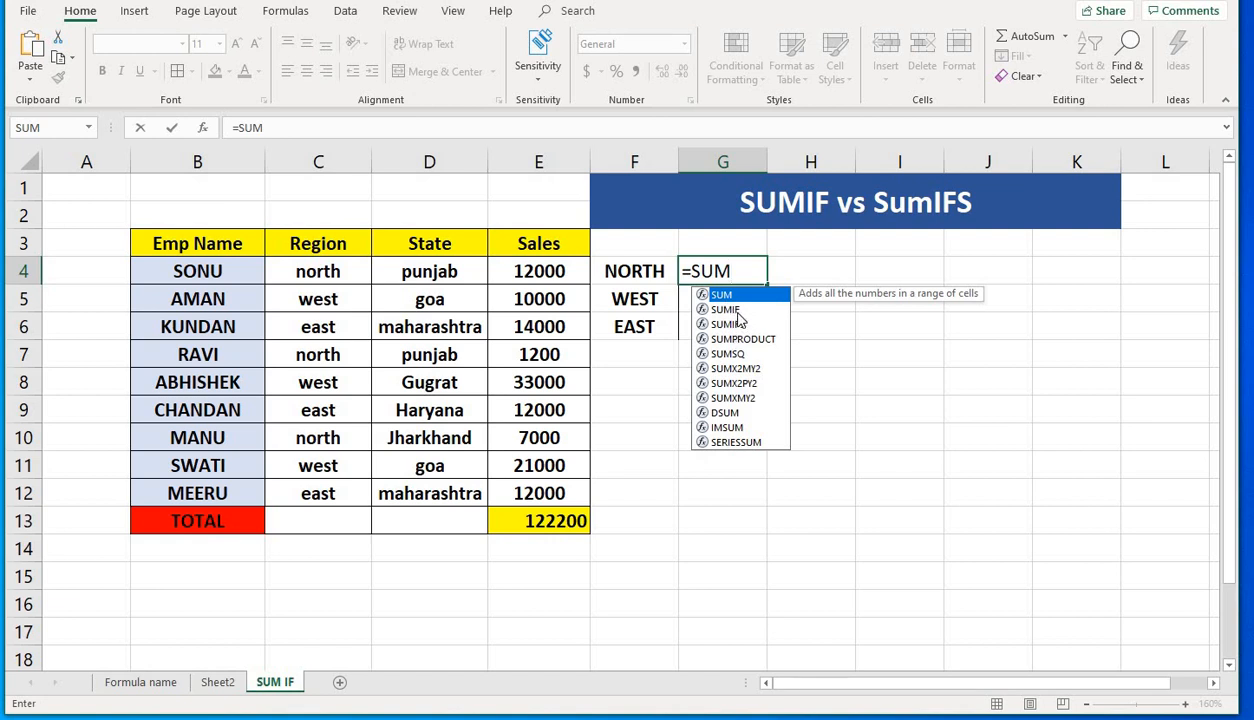
pyautogui.write('IF')
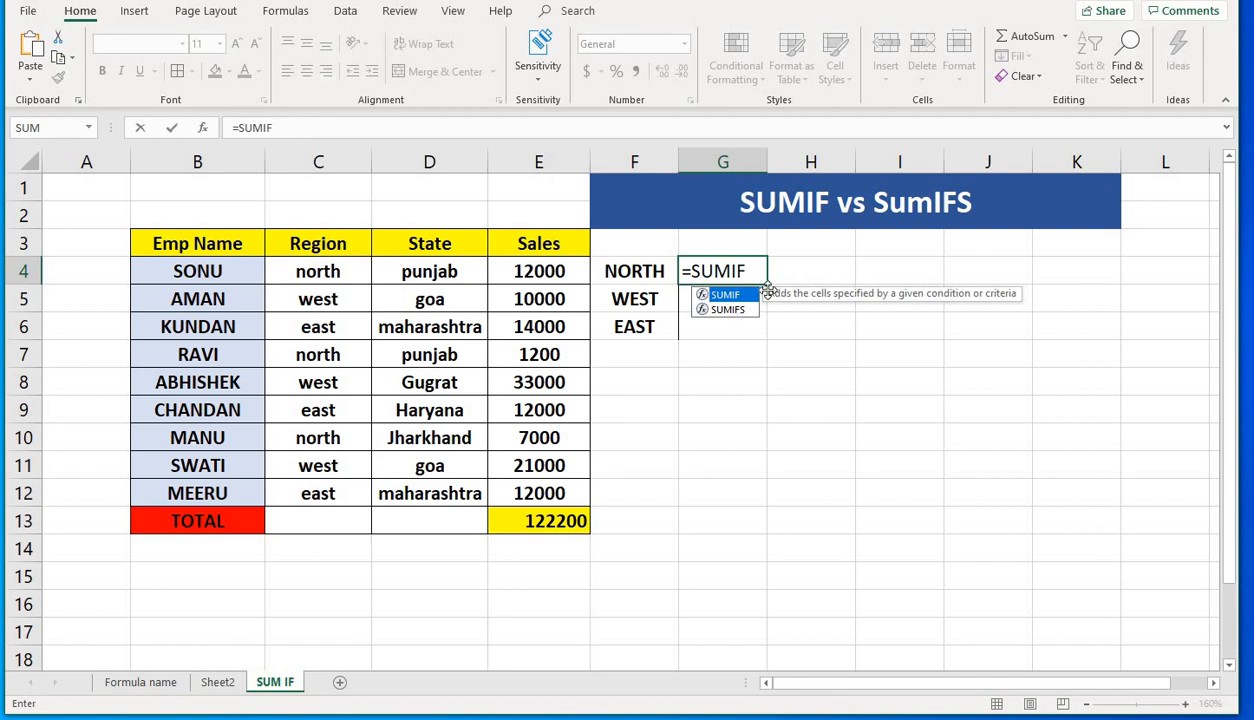
pyautogui.write('(')
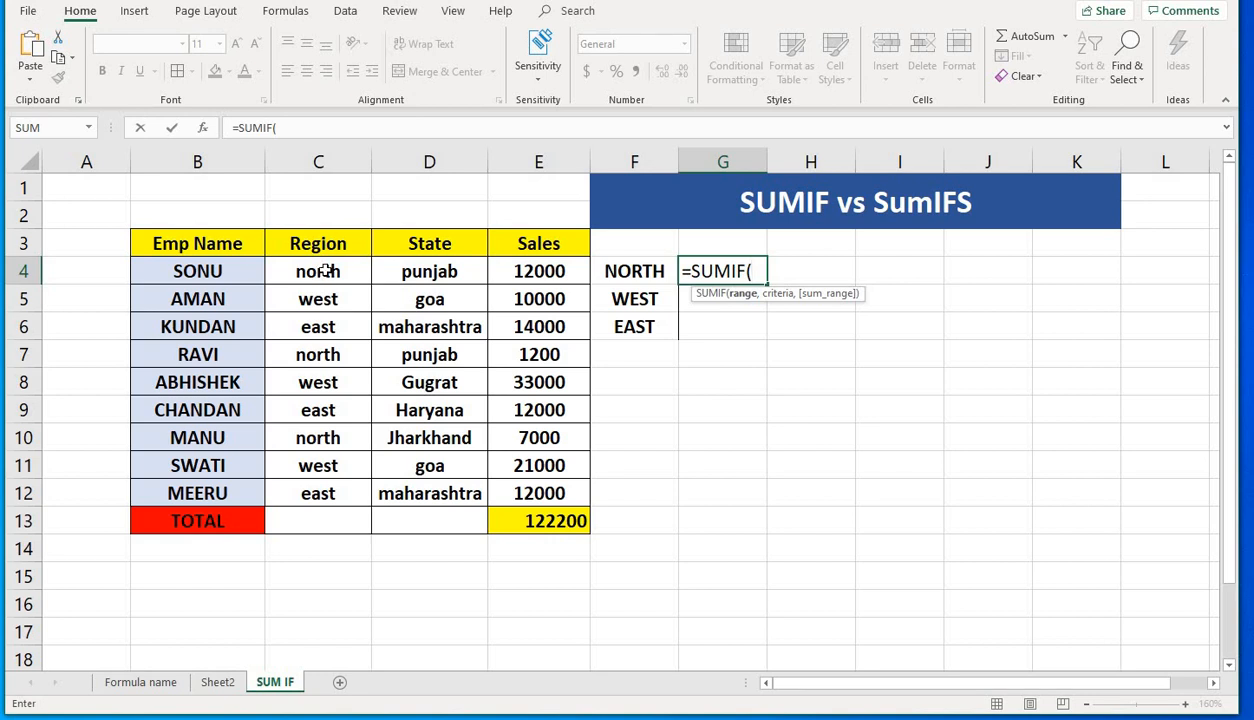
pyautogui.moveTo(325, 271); pyautogui.dragTo(326, 492)
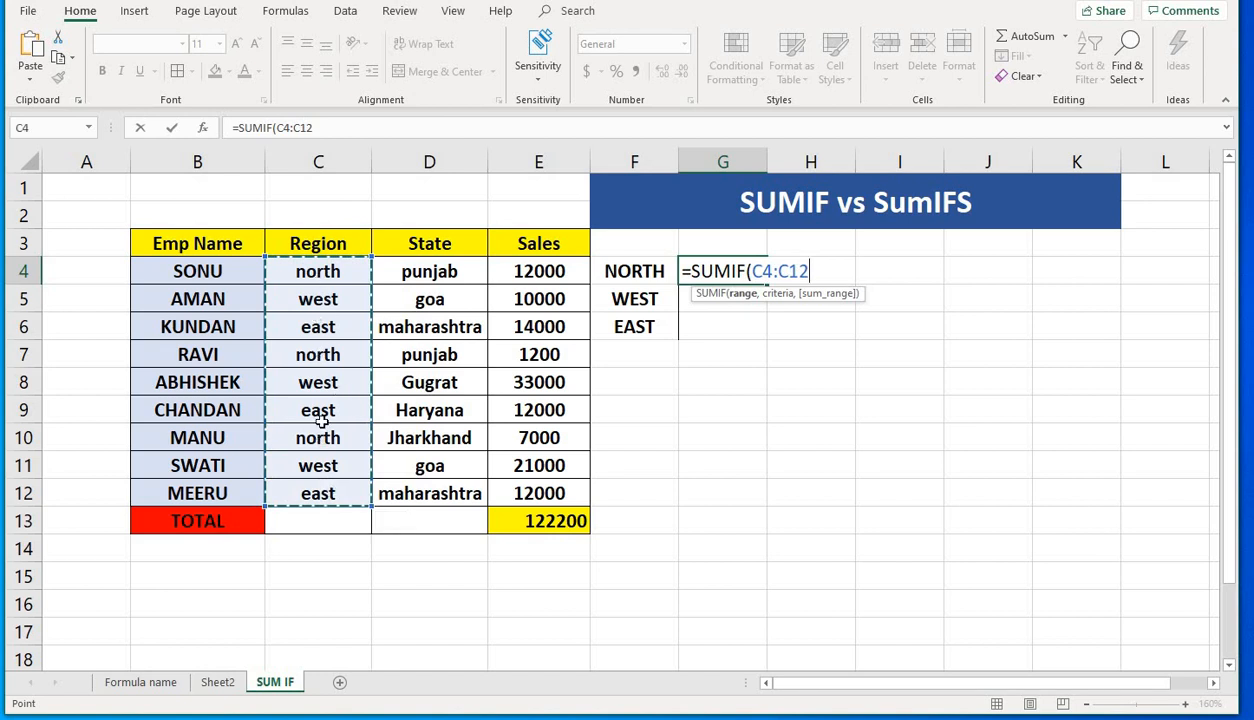
pyautogui.click(137, 717)
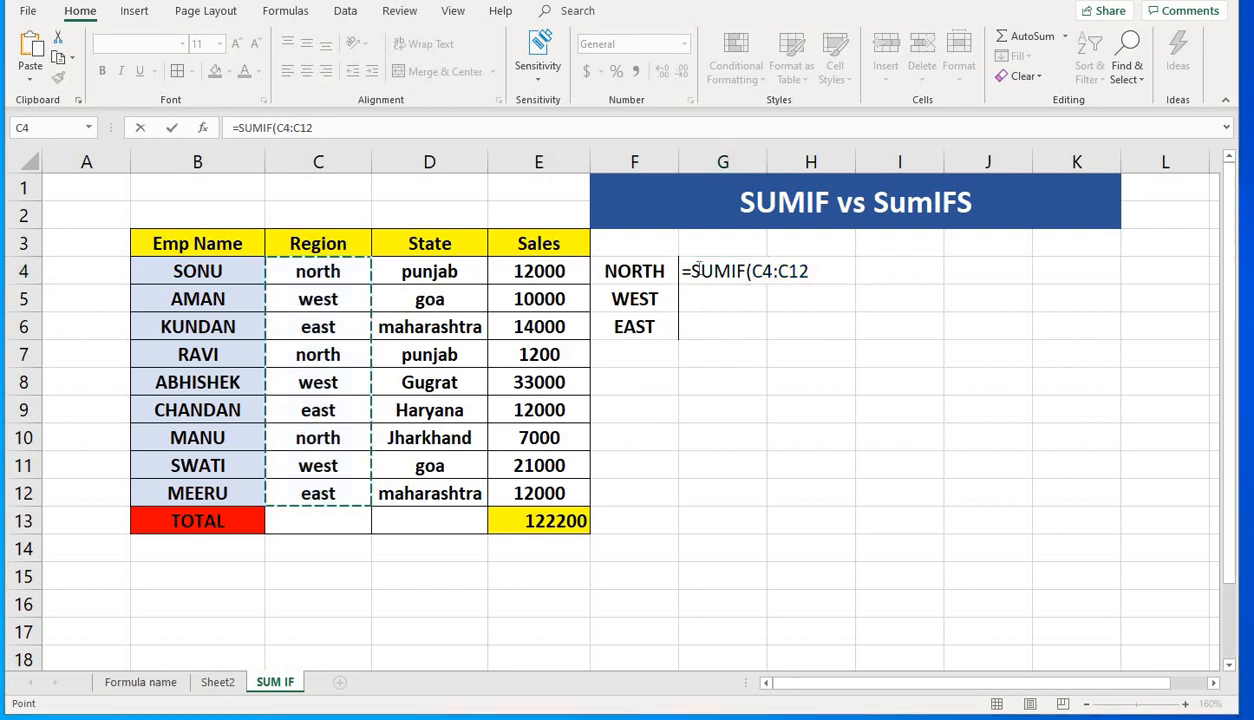
pyautogui.click(815, 270)
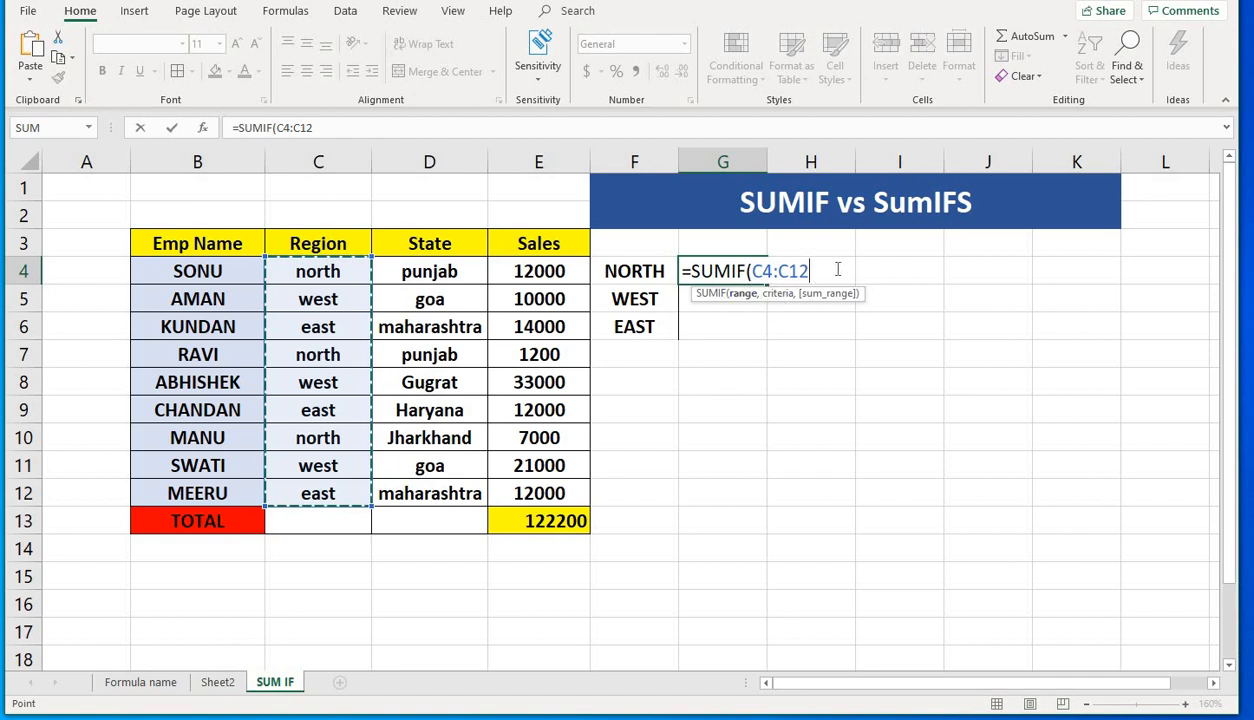
# - Add "north" in quotation marks and lowercase as the criterion of the SUMIF formula in G4
pyautogui.write(',')
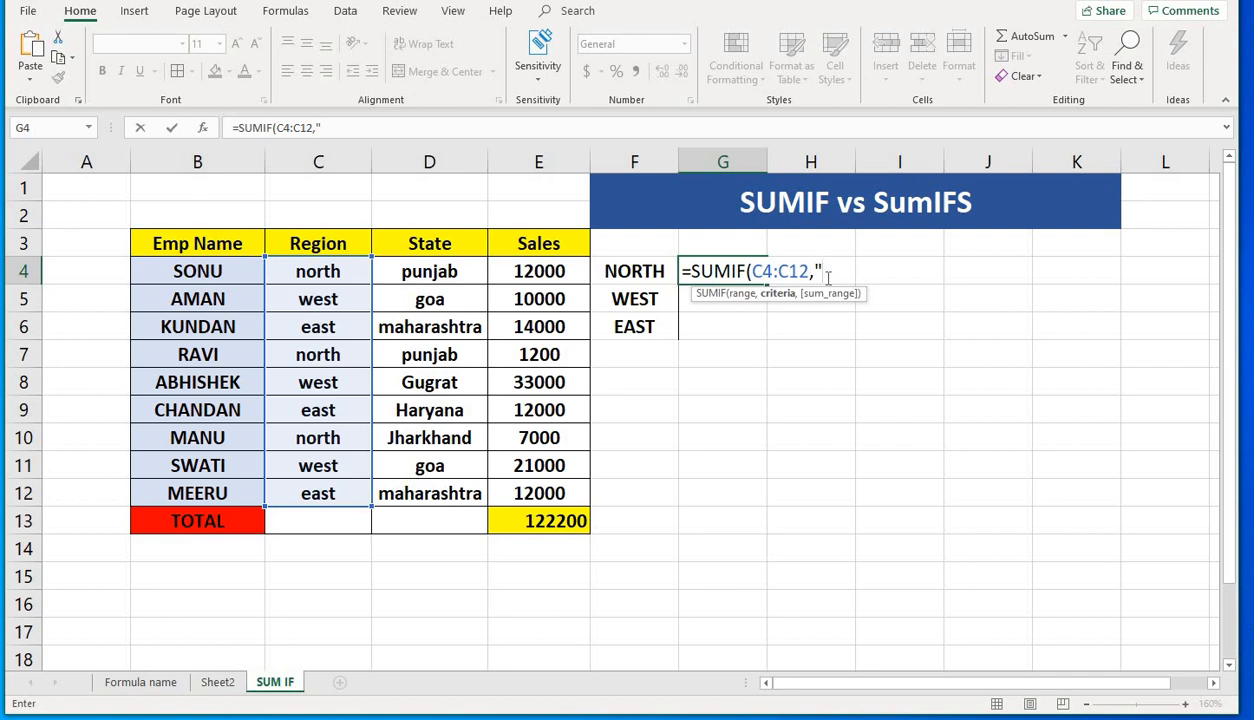
pyautogui.write('NORTH')
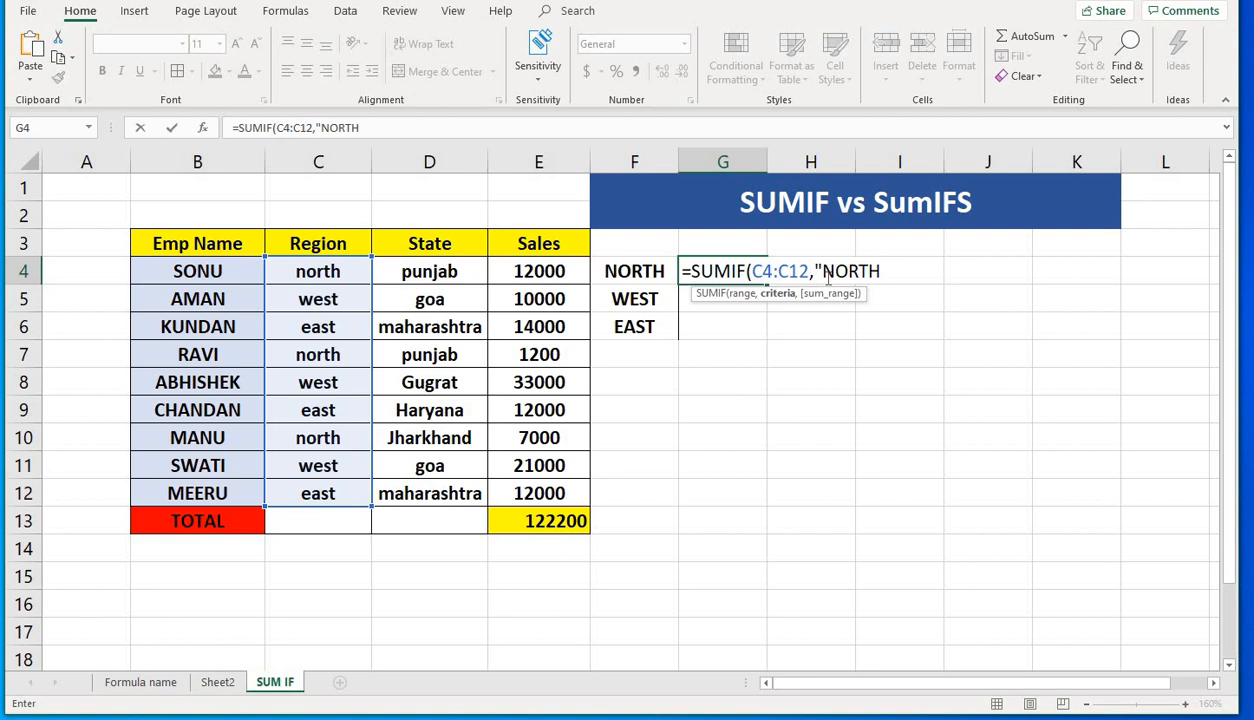
pyautogui.press('BackSpace')
pyautogui.press('BackSpace')
pyautogui.press('BackSpace')
pyautogui.press('BackSpace')
pyautogui.press('BackSpace')
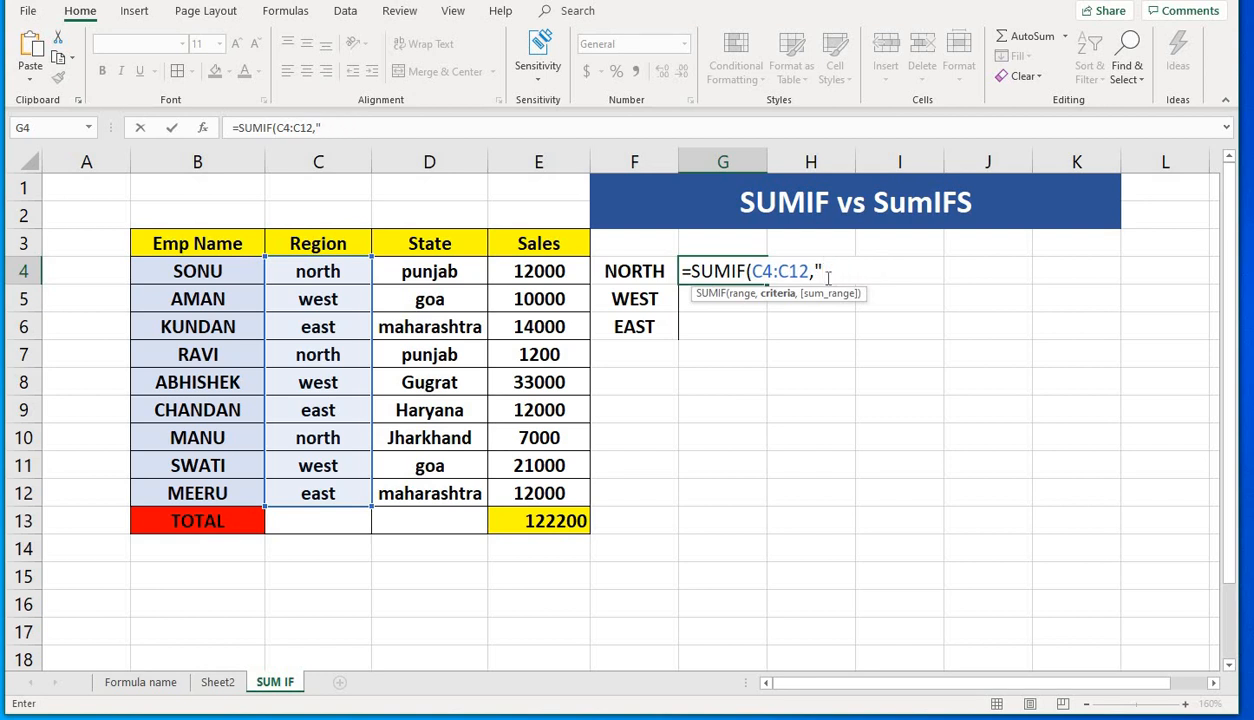
pyautogui.write('north')
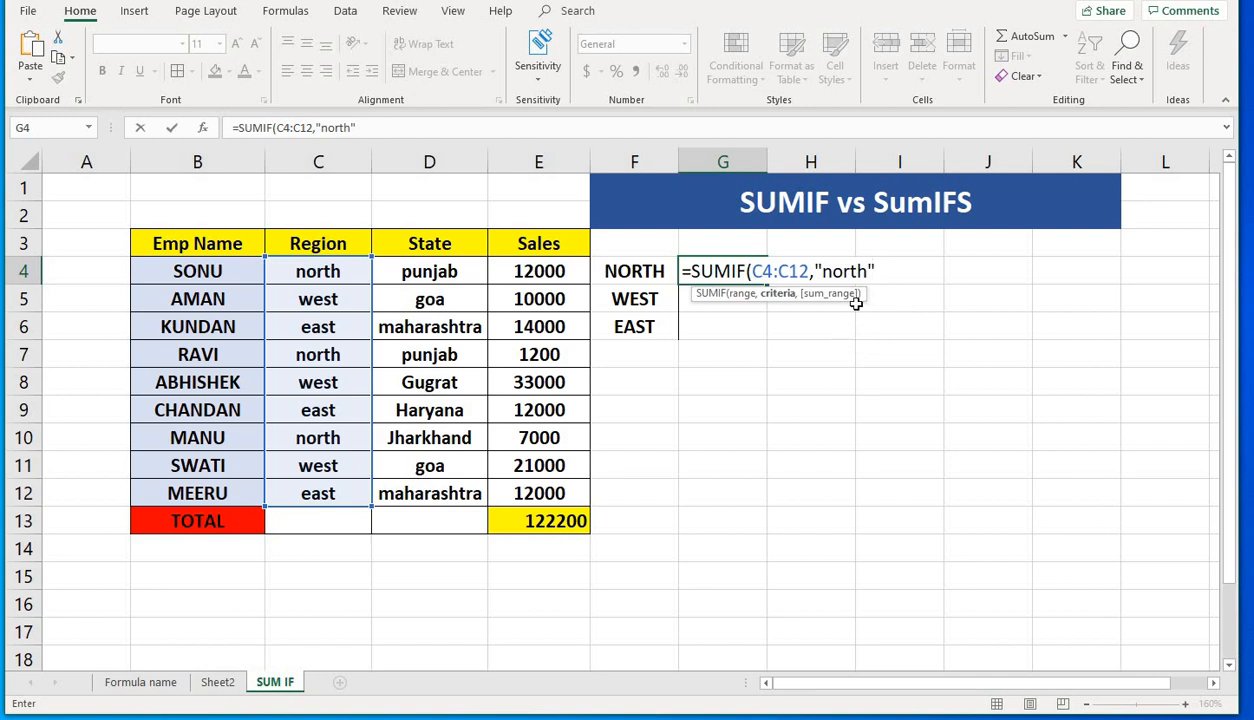
# - Complete the formula in G4 as =SUMIF(C4:C12,"north",E4:E12), using the Sales cells as the sum range
pyautogui.write(',')
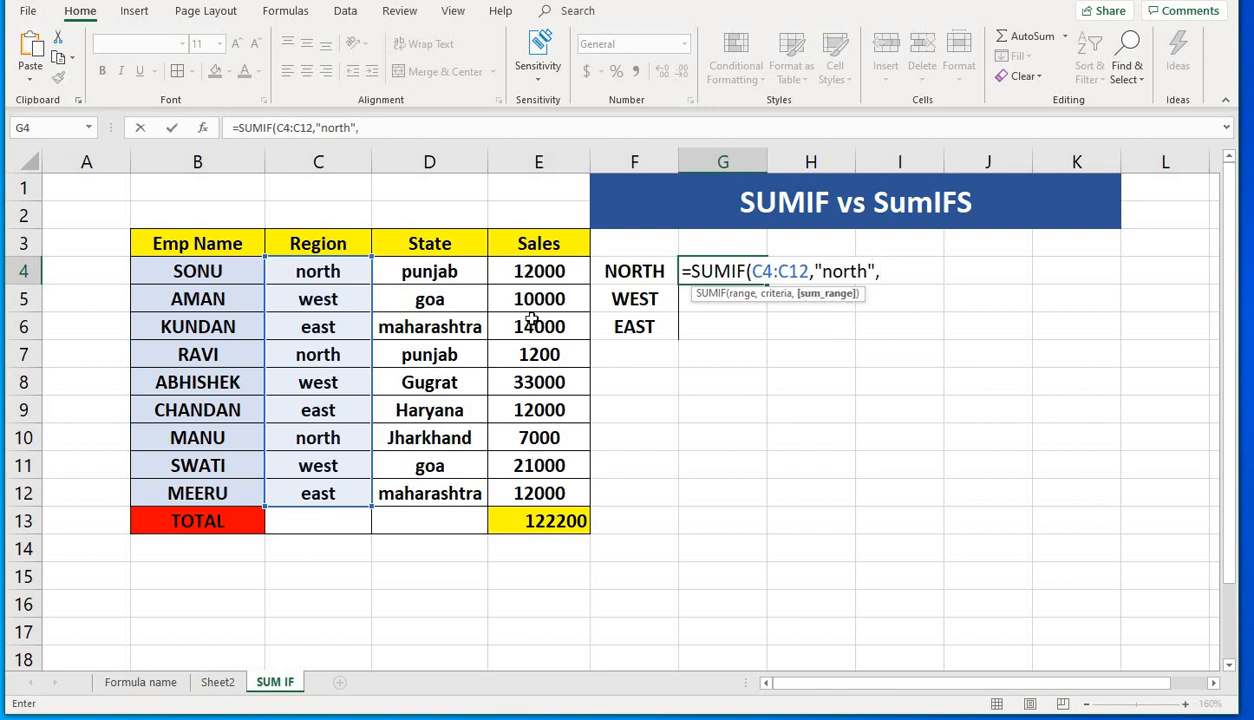
pyautogui.moveTo(527, 271); pyautogui.dragTo(524, 493)
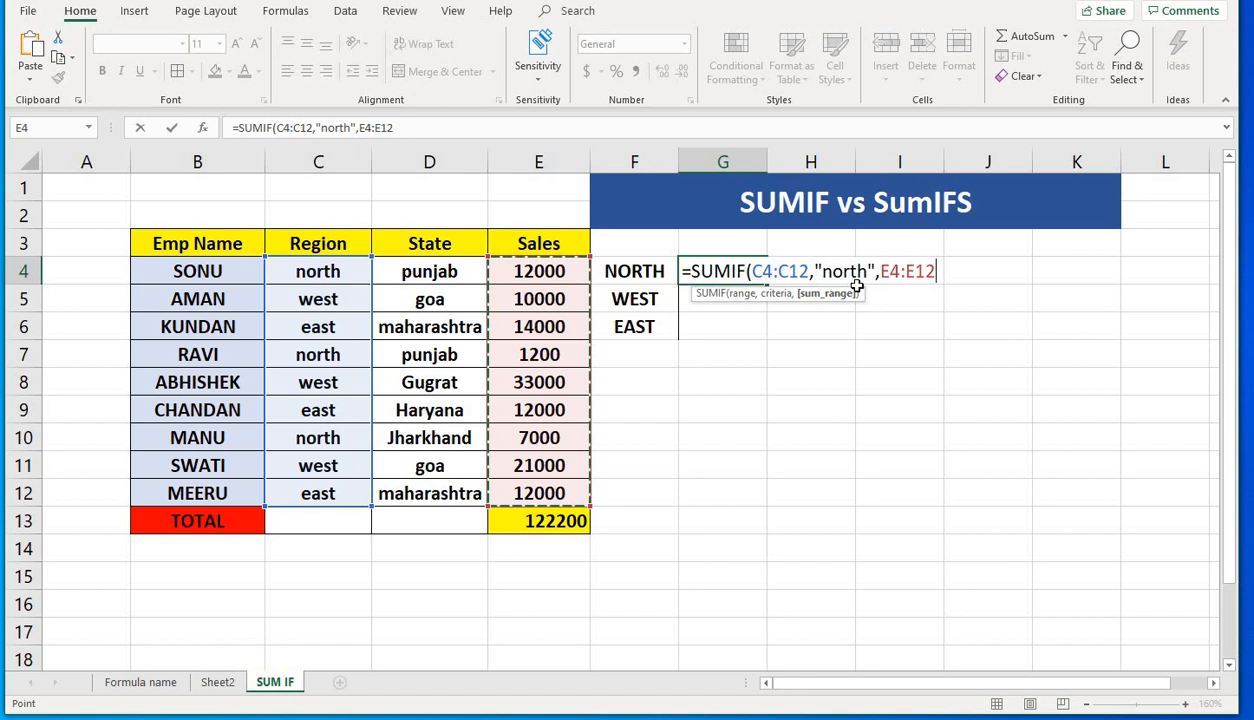
pyautogui.write(')')
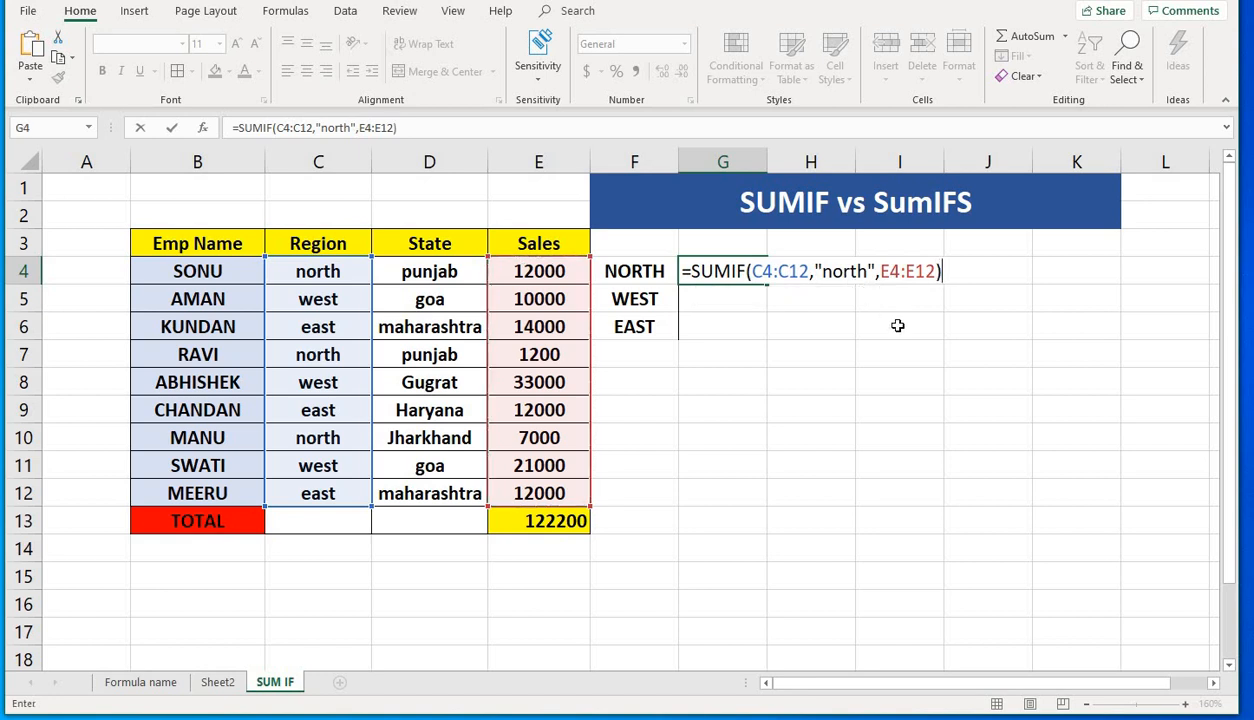
pyautogui.press('Return')
pyautogui.click(722, 388)
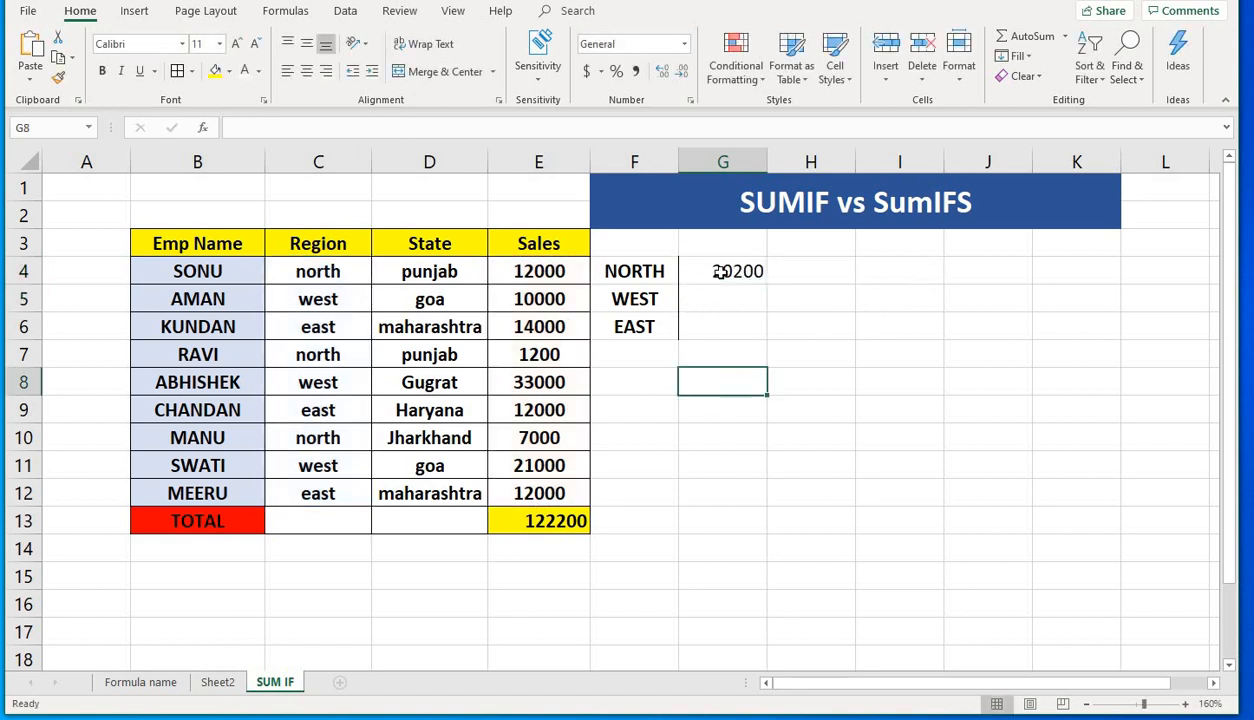
# - Check the SUMIF result in G4 against the combined sum of the north sales cells E4, E7 and E10
pyautogui.click(722, 270)
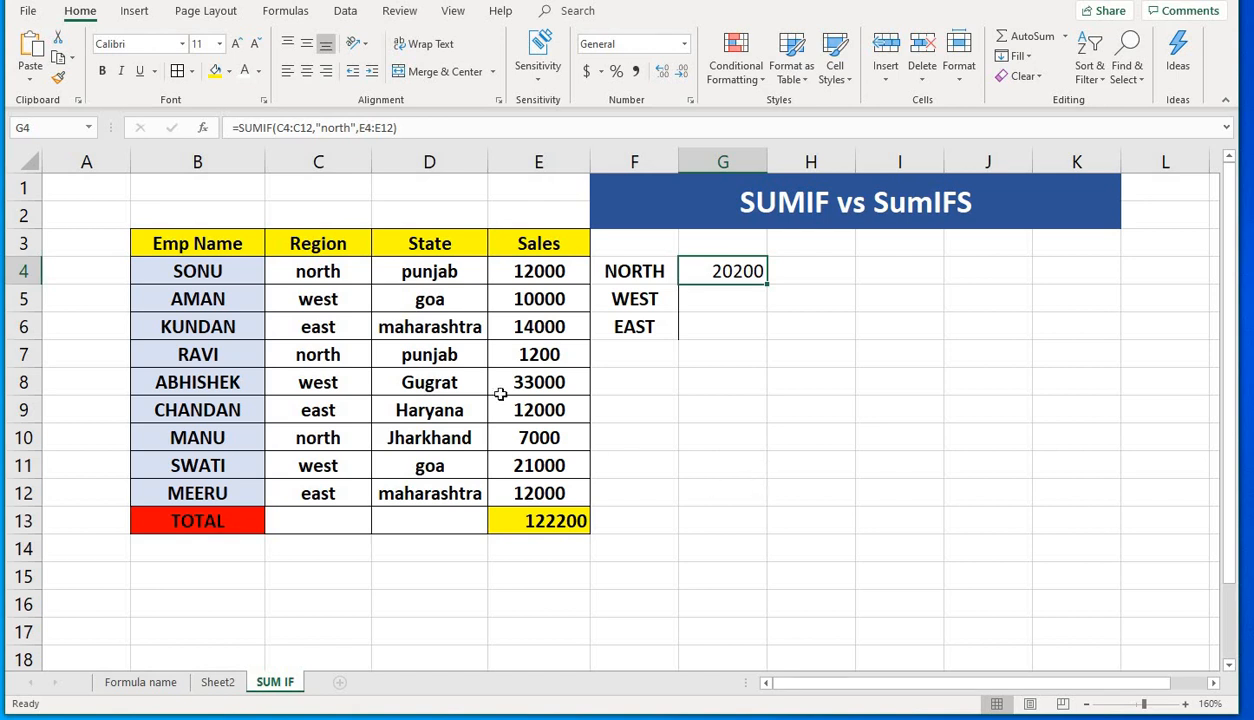
pyautogui.click(300, 272)
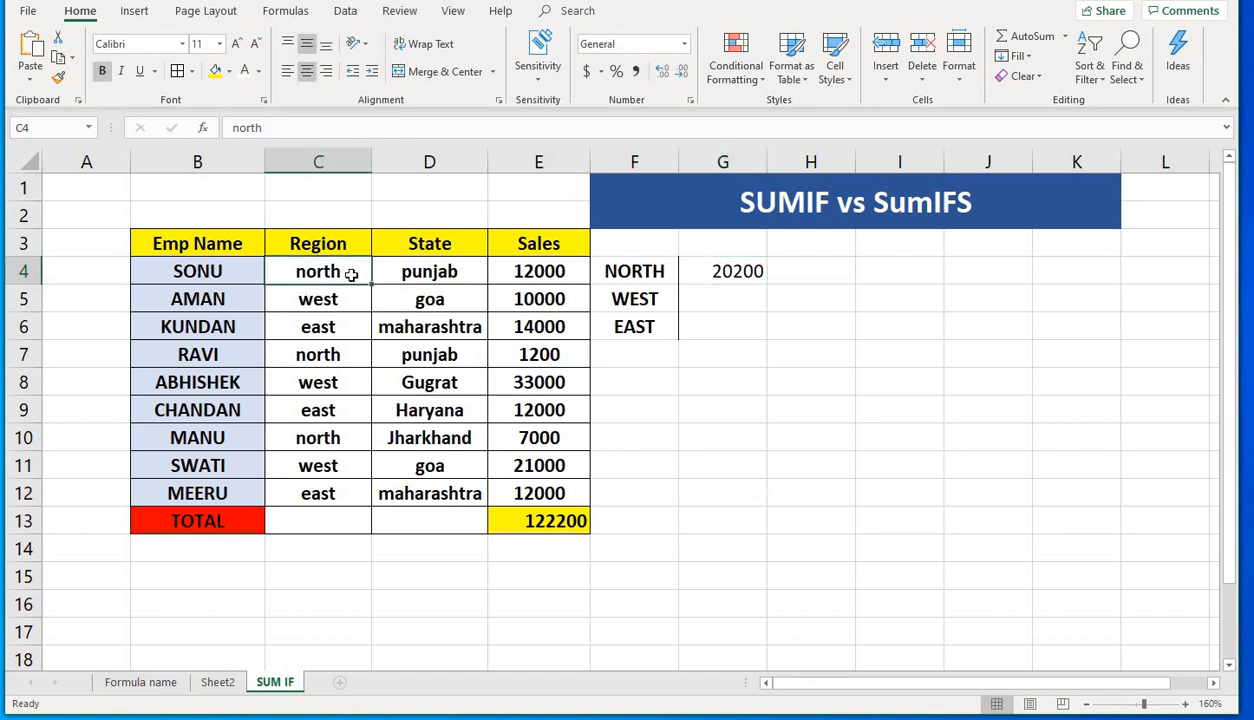
pyautogui.click(536, 268)
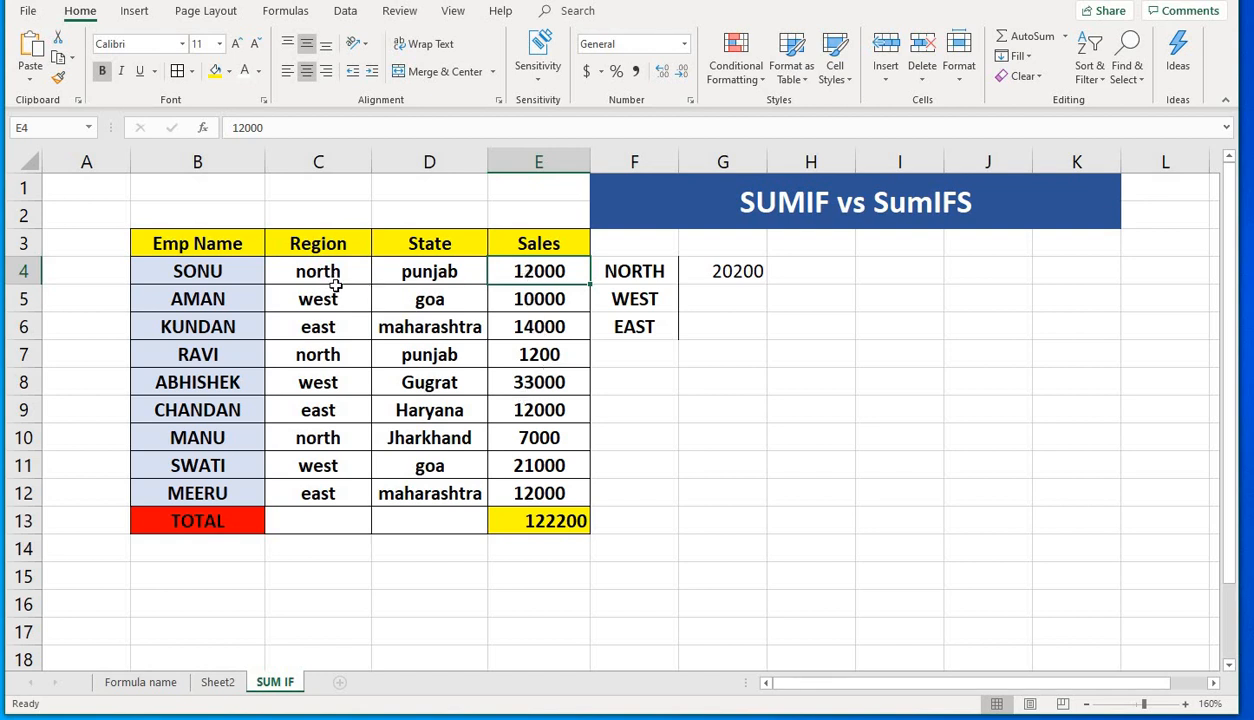
pyautogui.keyDown('ctrl'); pyautogui.click(508, 355); pyautogui.keyUp('ctrl')
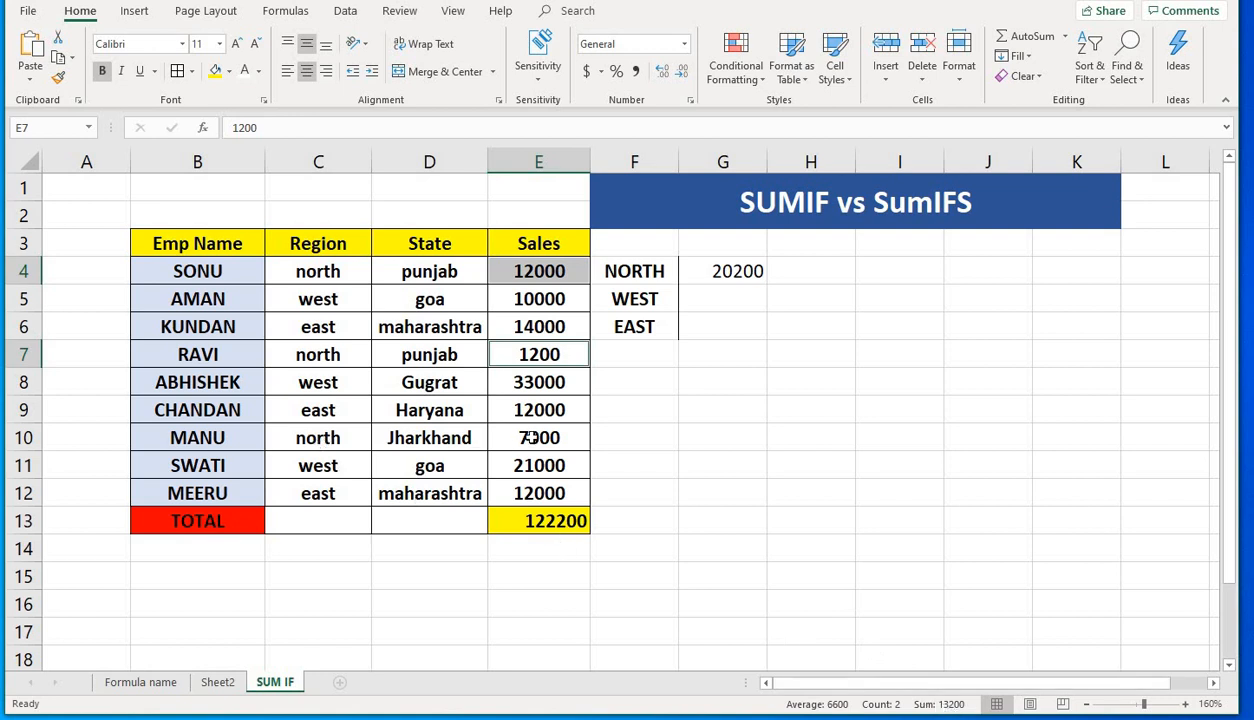
pyautogui.keyDown('ctrl'); pyautogui.click(530, 437); pyautogui.keyUp('ctrl')
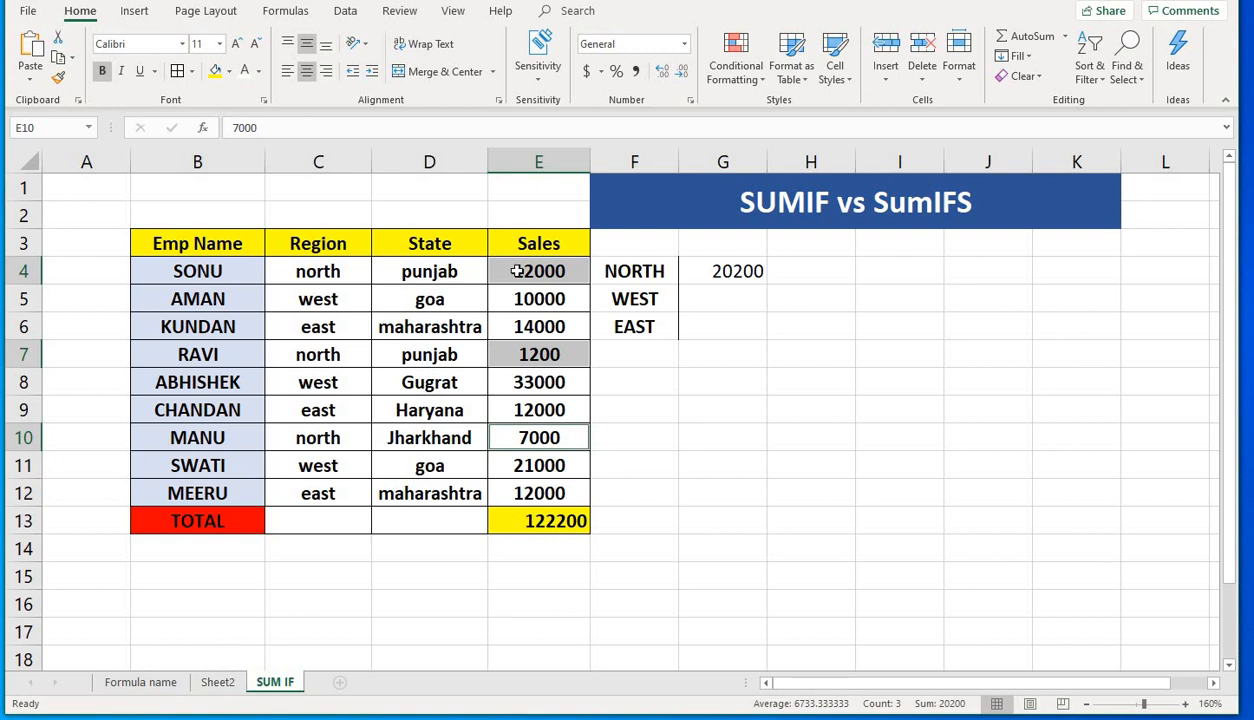
# - Cross-check the north total with a temporary formula =E4+E7+E10 in cell G10, and clear the cell again
pyautogui.click(722, 443)
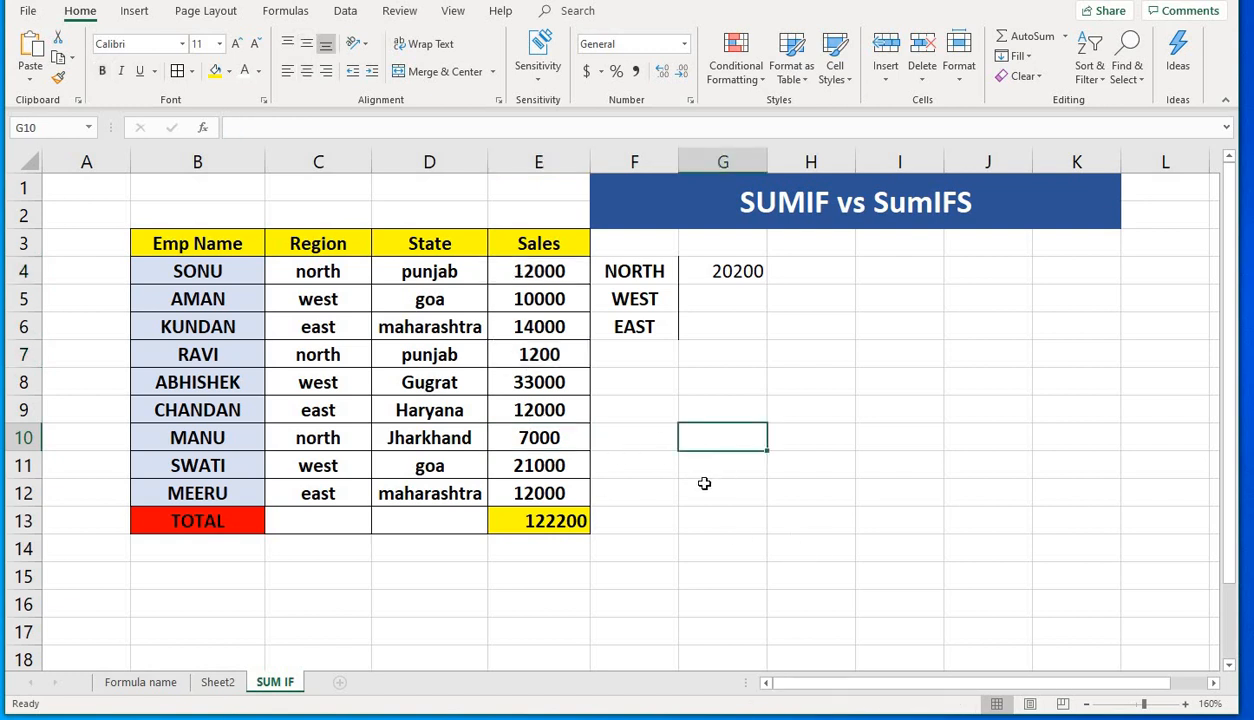
pyautogui.write('=')
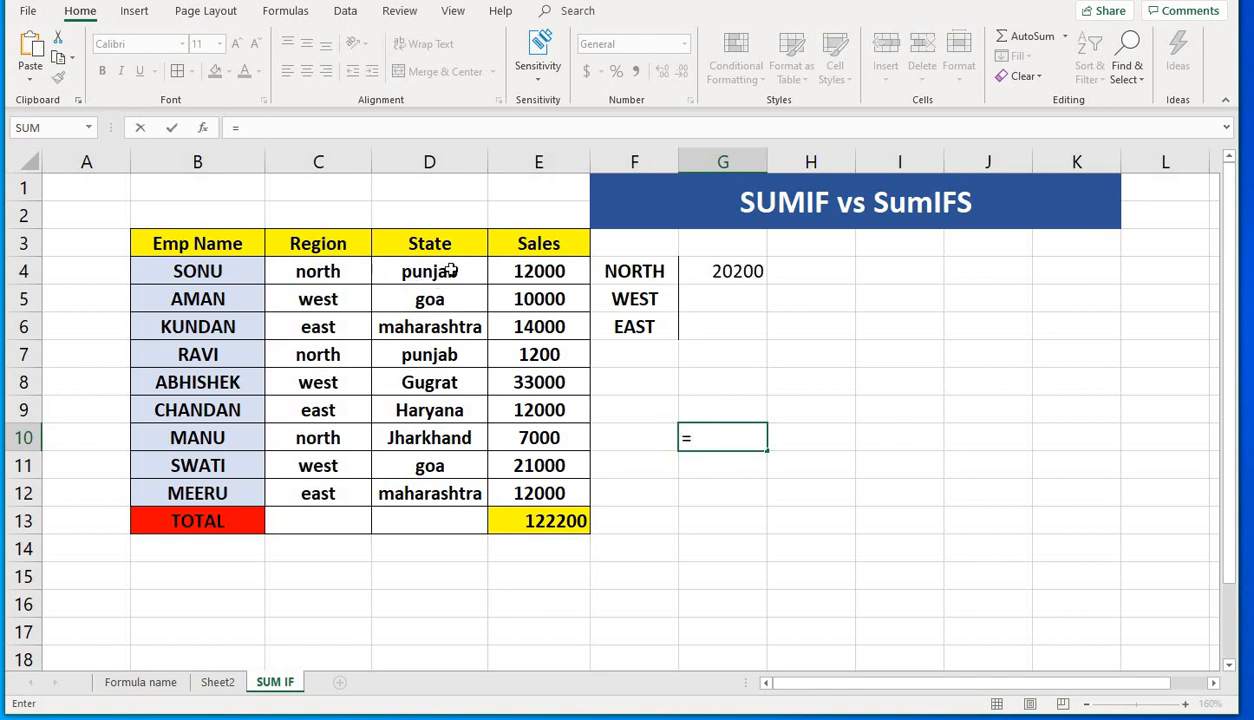
pyautogui.click(533, 271)
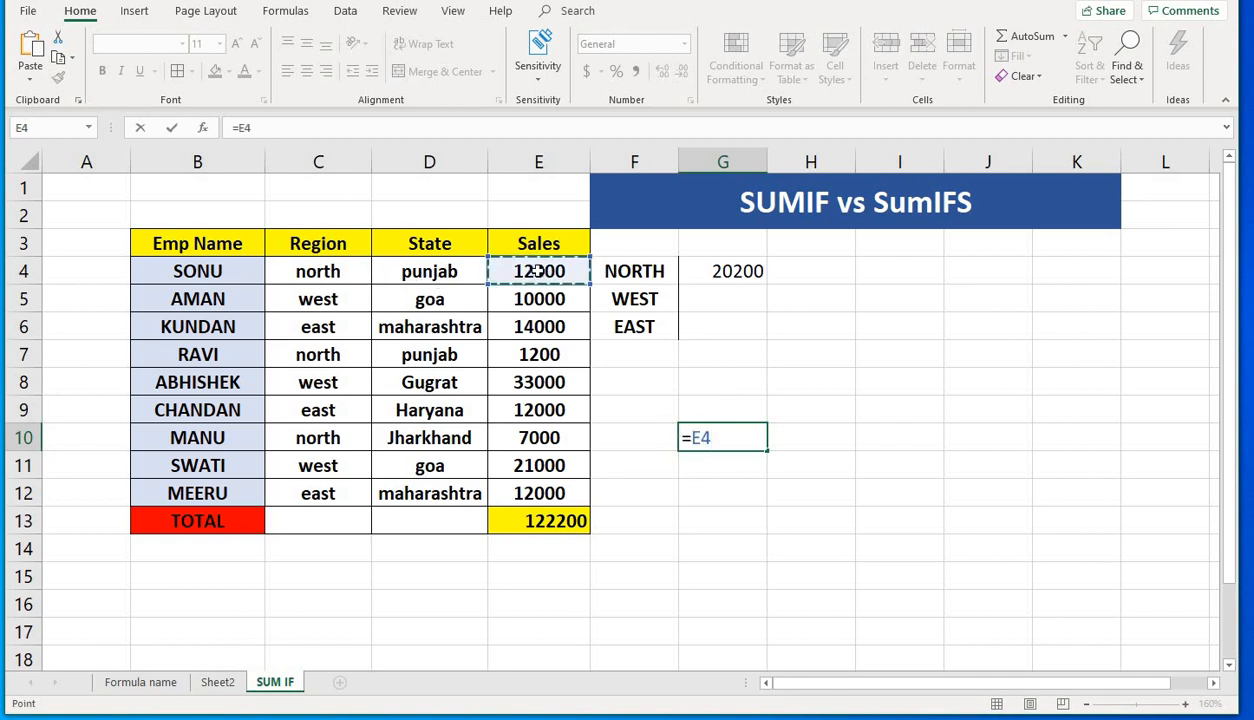
pyautogui.write('+')
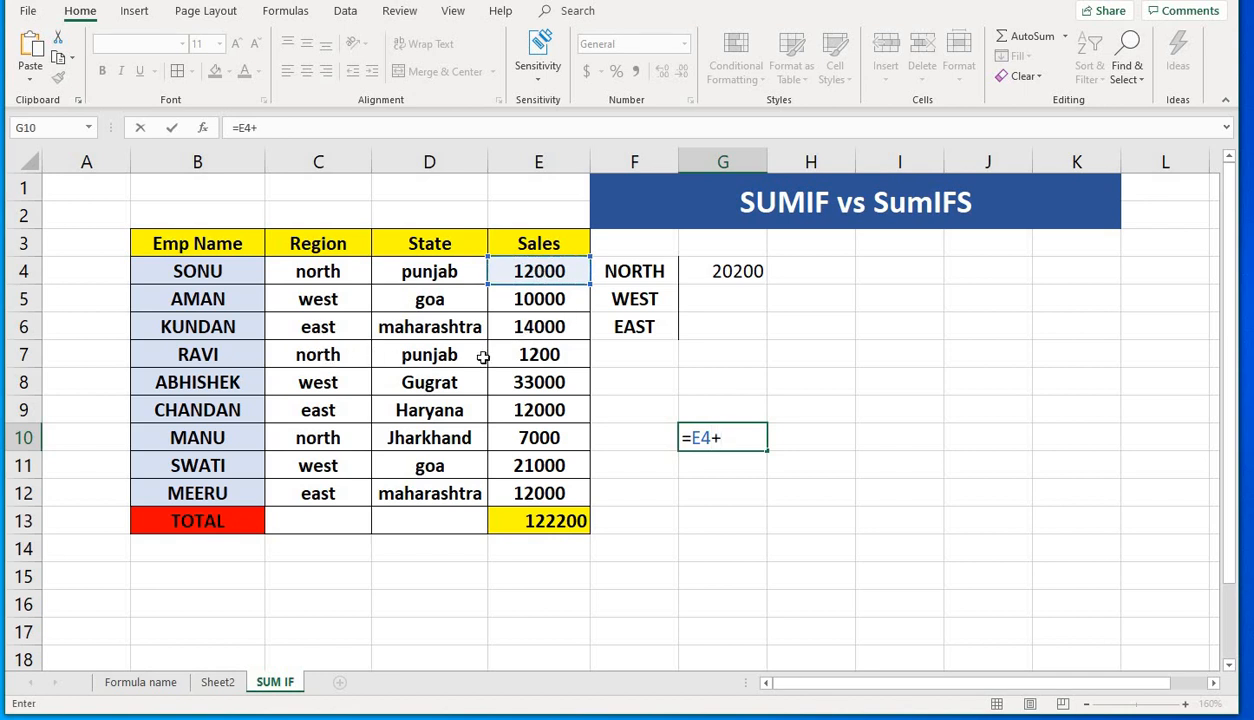
pyautogui.click(529, 355)
pyautogui.write('+')
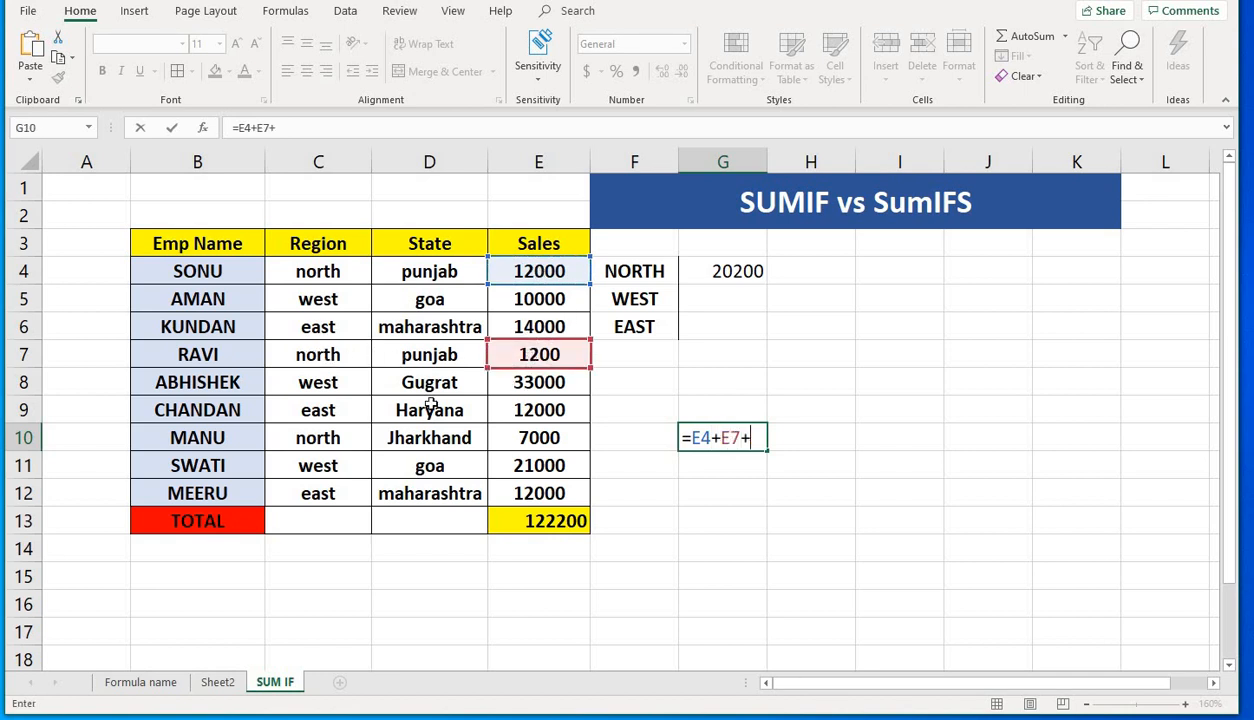
pyautogui.click(527, 444)
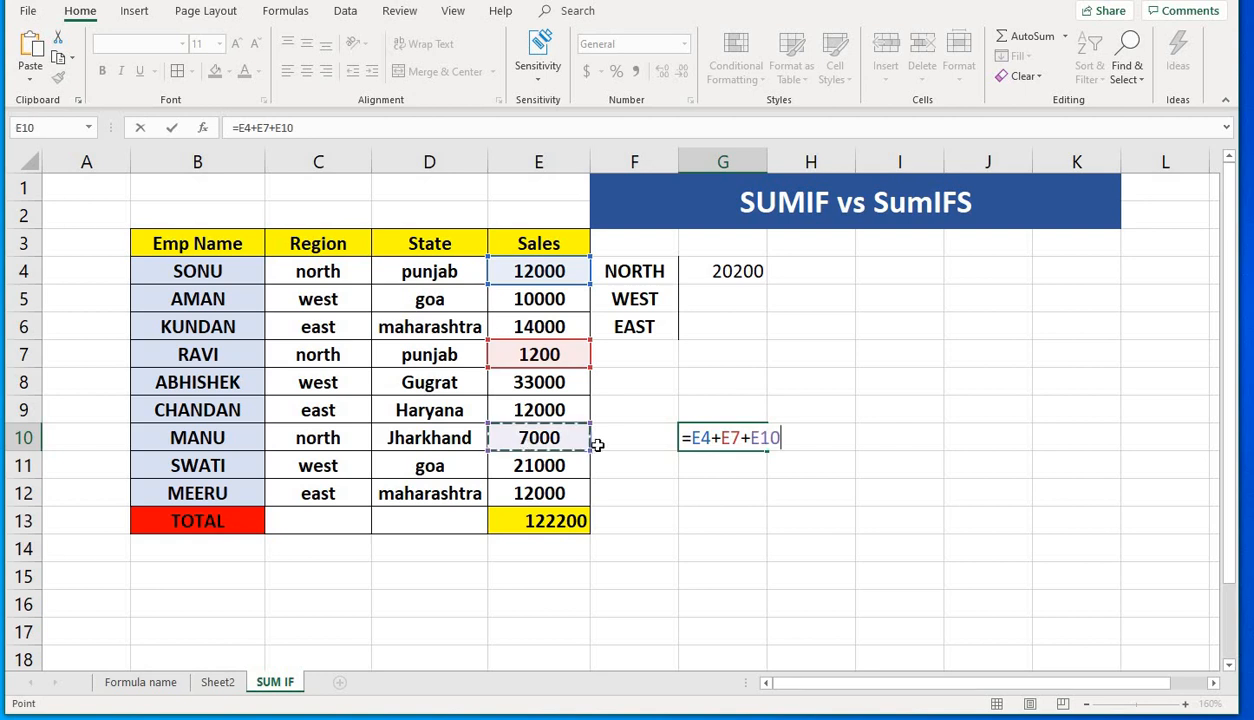
pyautogui.press('Return')
pyautogui.click(722, 436)
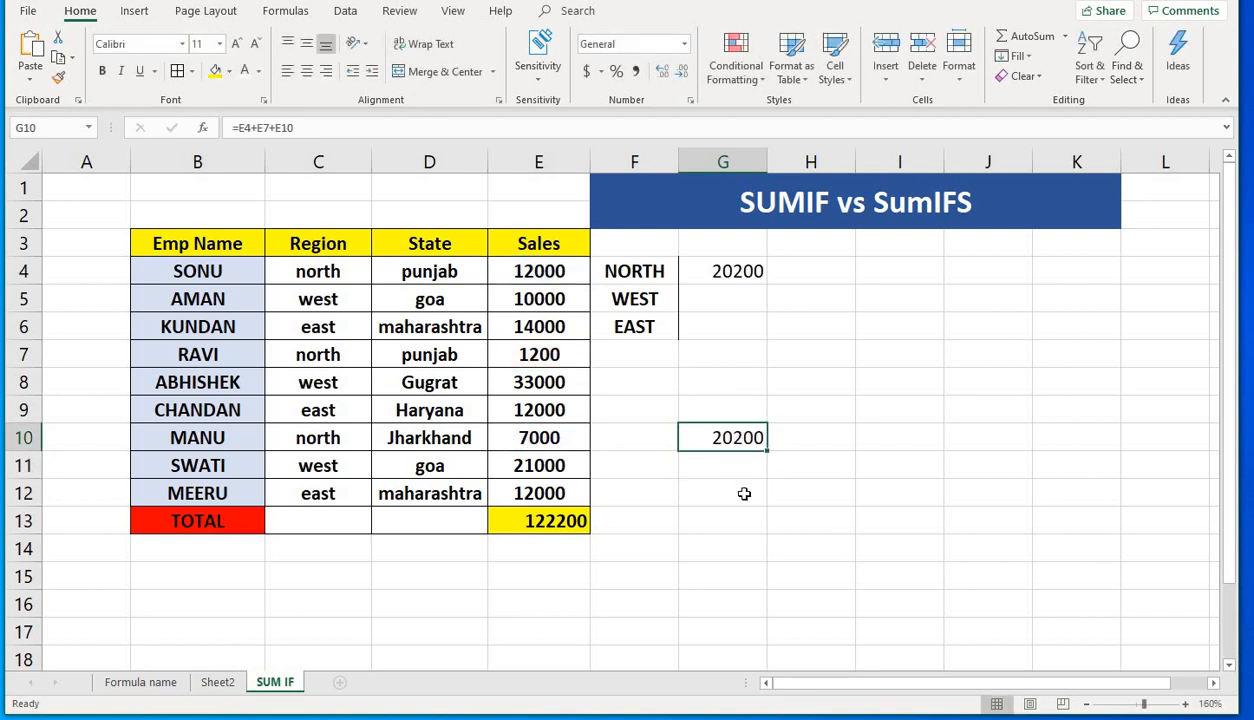
pyautogui.press('Delete')
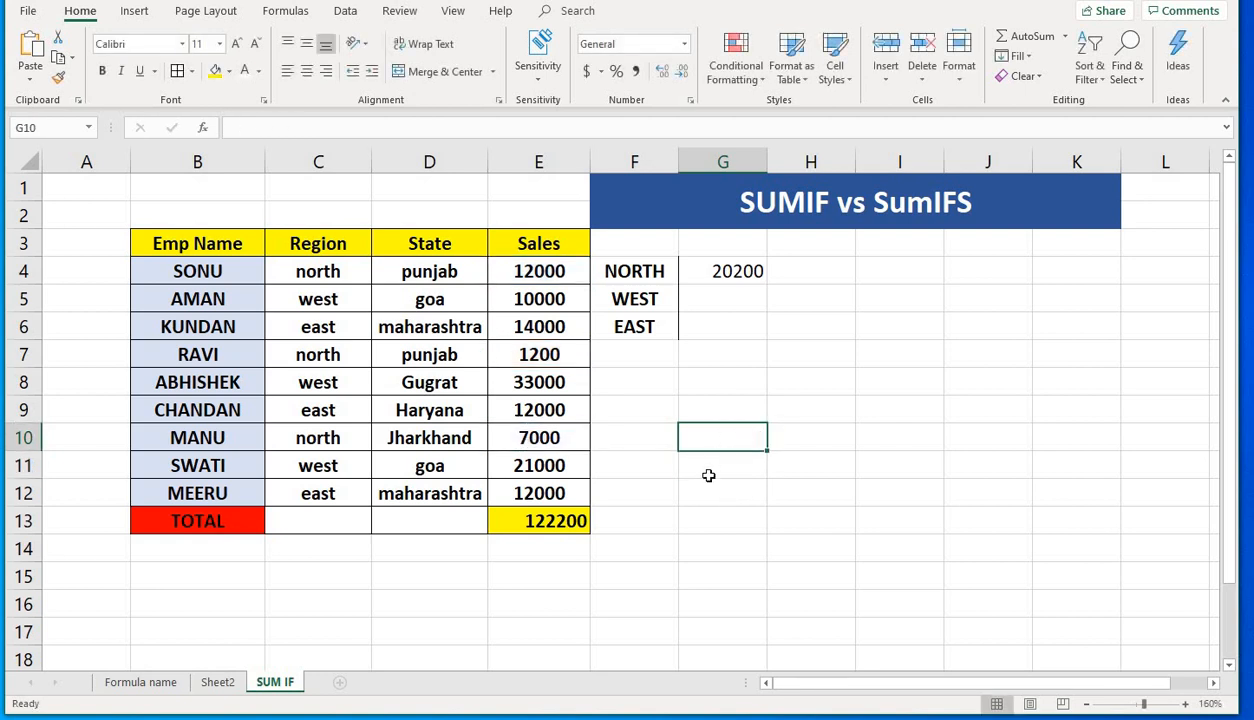
pyautogui.click(732, 425)
pyautogui.click(717, 434)
pyautogui.click(730, 289)
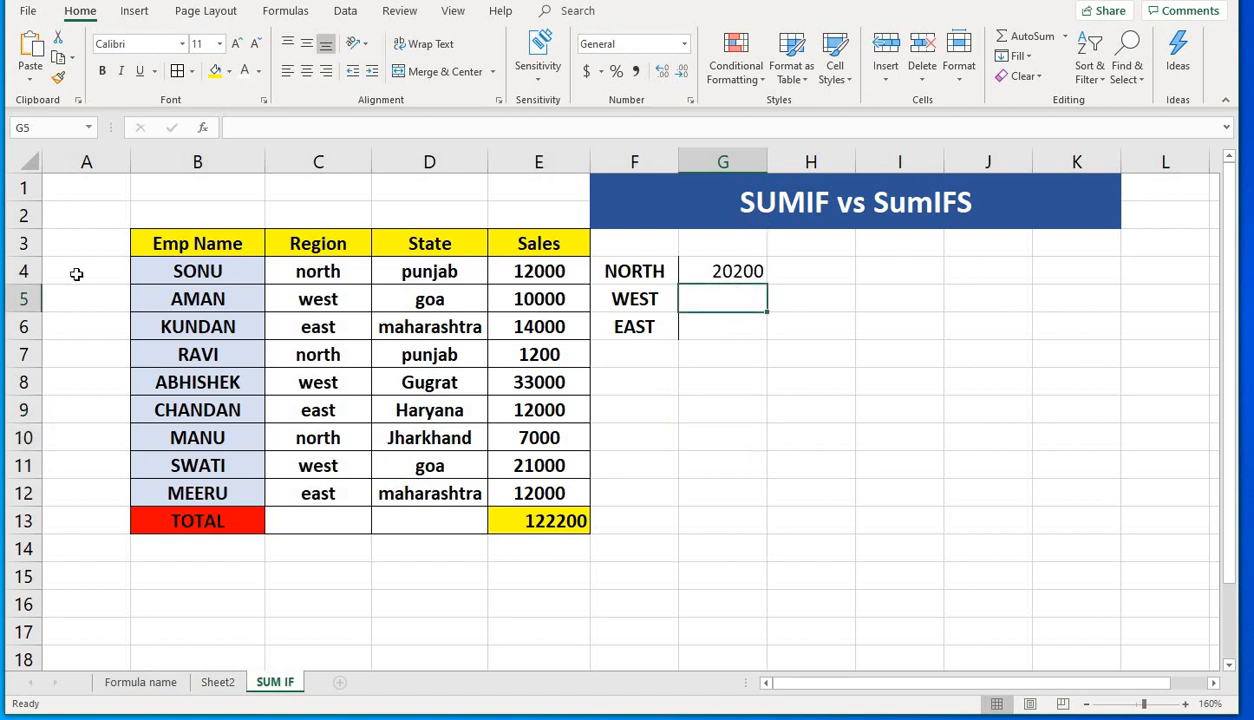
pyautogui.click(330, 272)
pyautogui.click(537, 280)
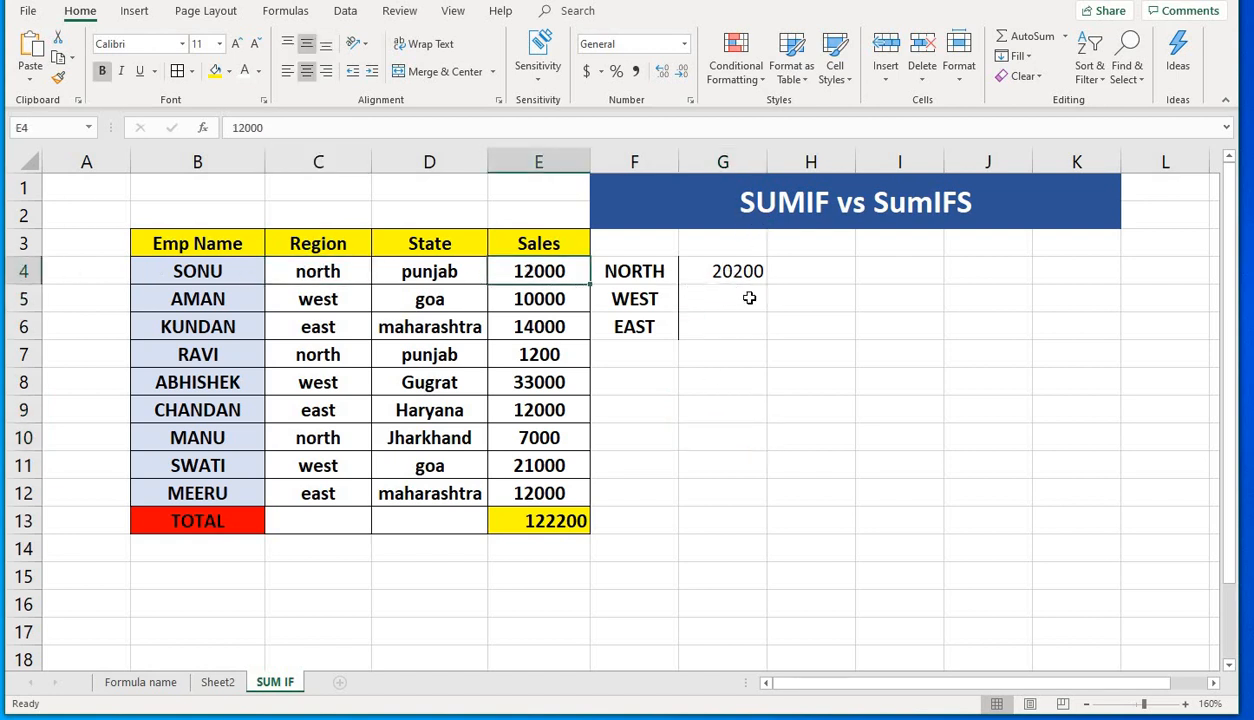
# - Total the west sales in cell G5 with the formula =SUMIF(C4:C12,"west",E4:E12)
pyautogui.click(712, 296)
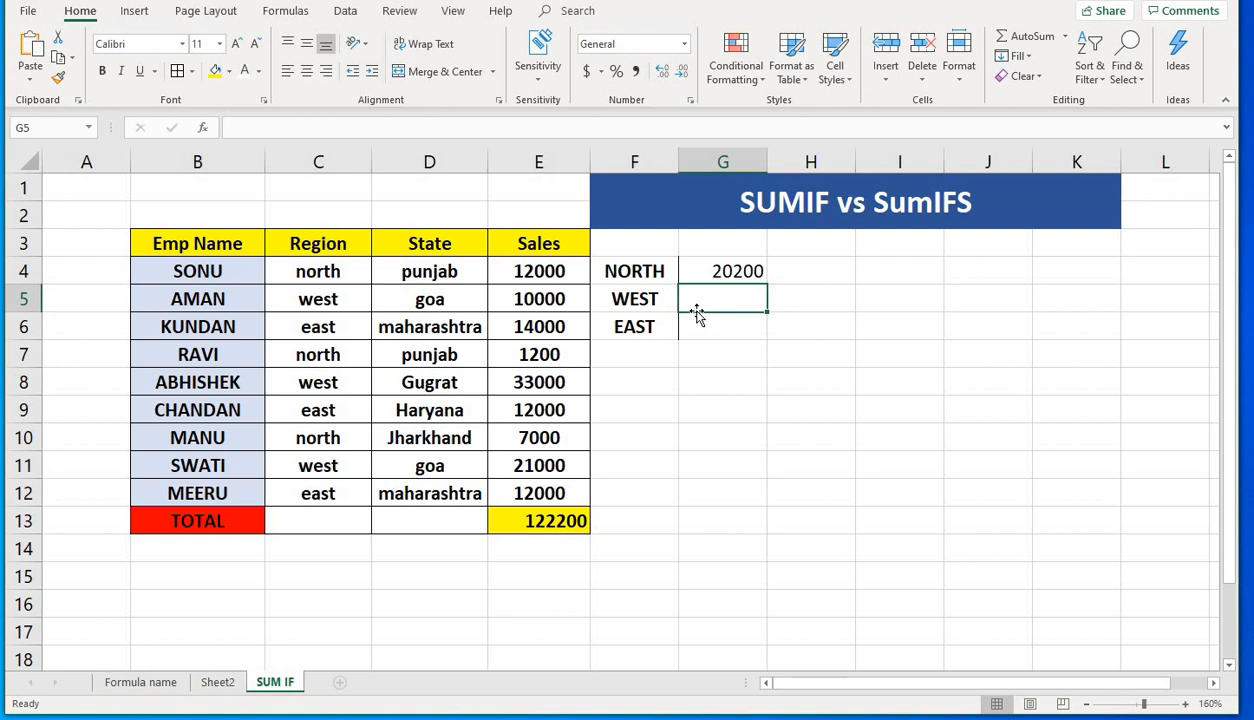
pyautogui.write('=sum')
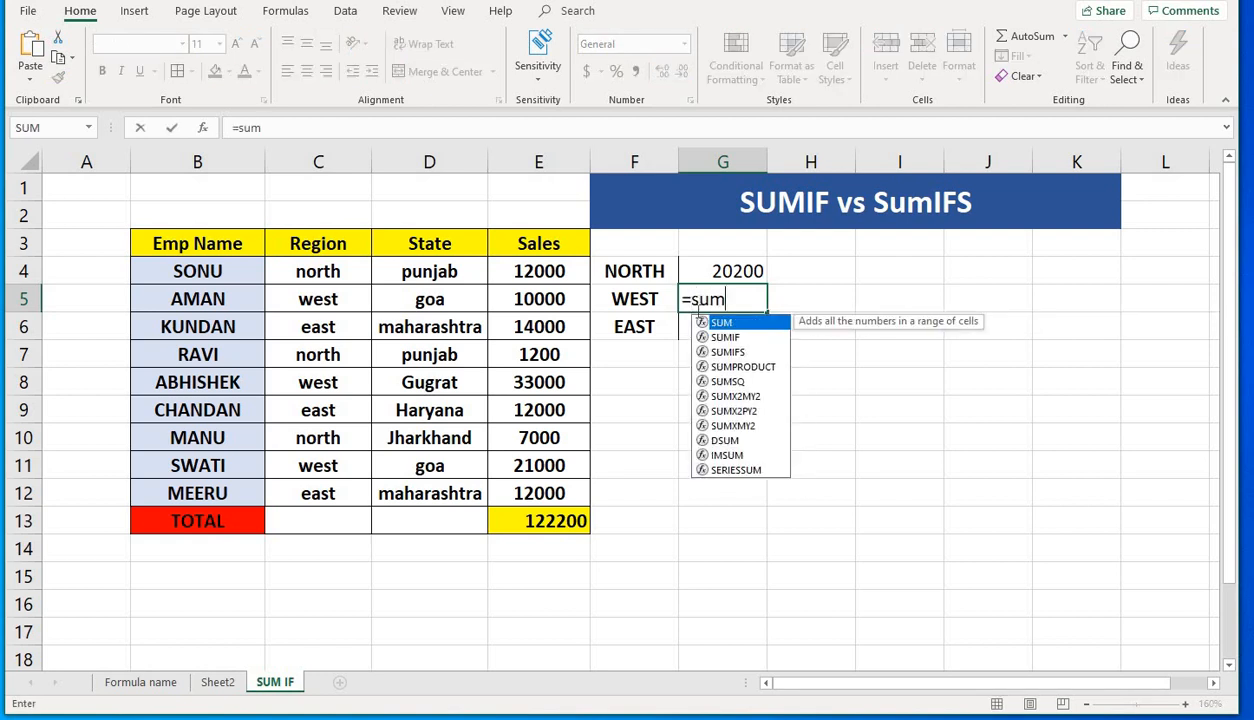
pyautogui.write('if(')
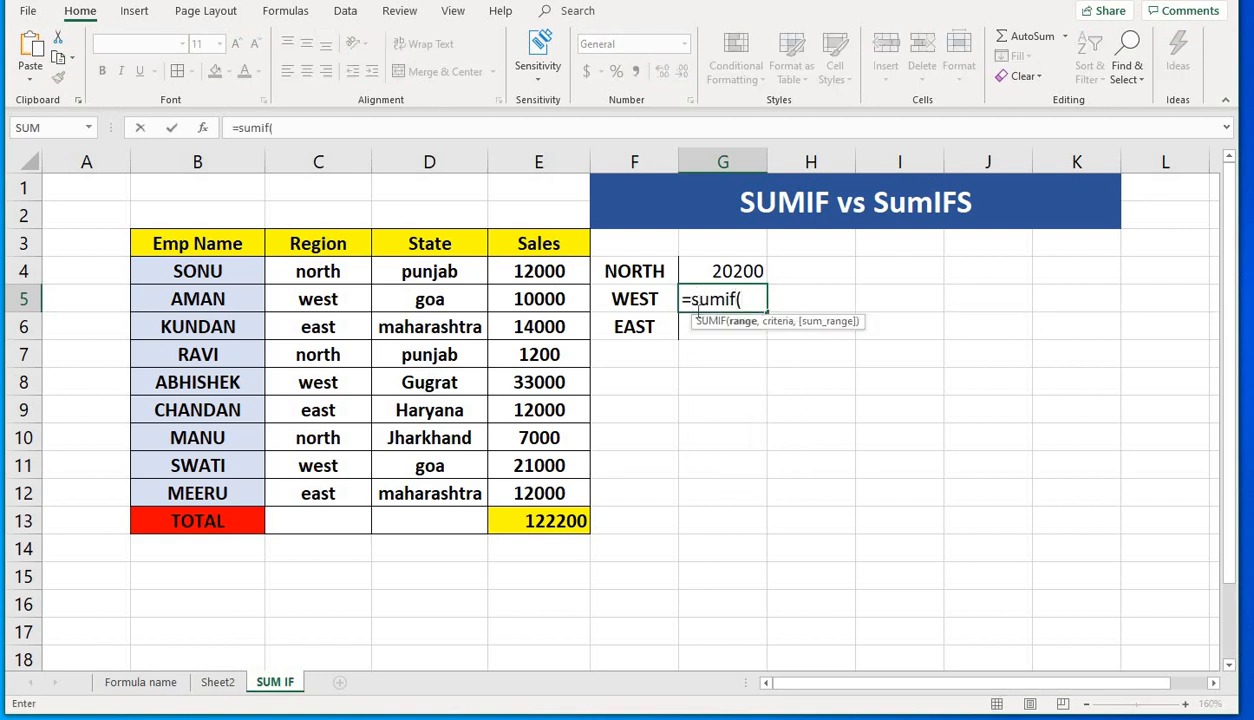
pyautogui.click(316, 272)
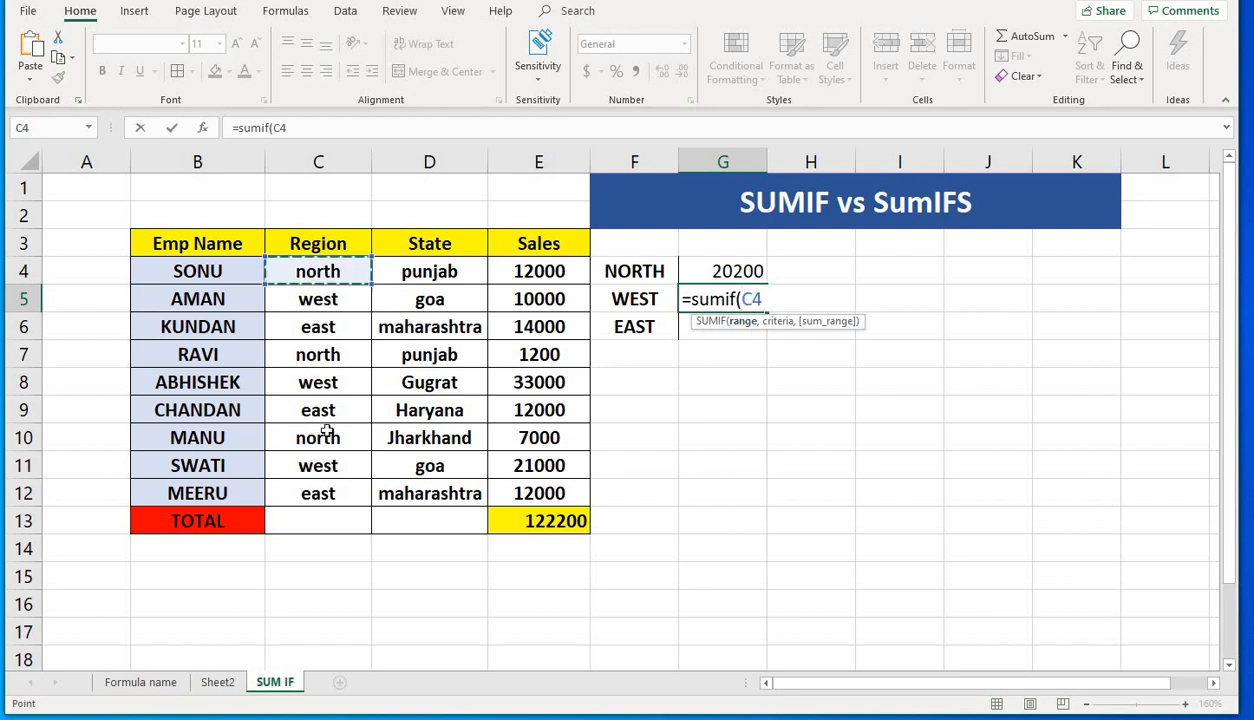
pyautogui.moveTo(326, 432); pyautogui.dragTo(327, 506)
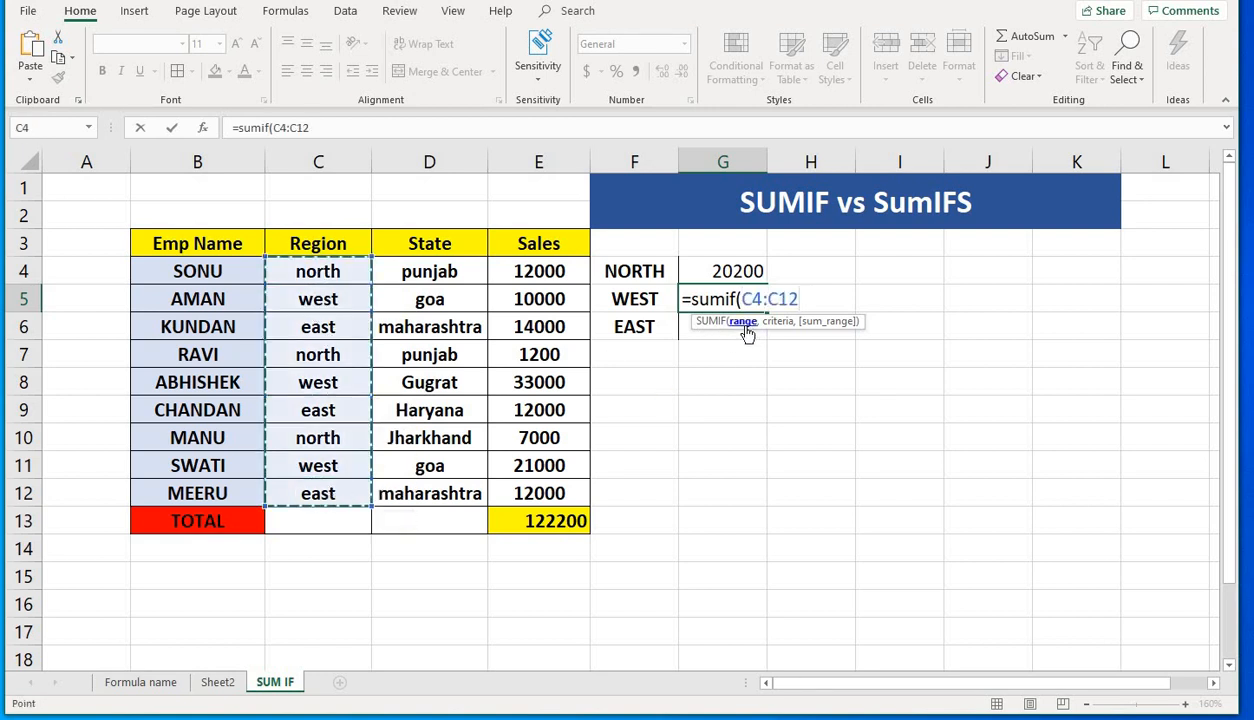
pyautogui.write(',')
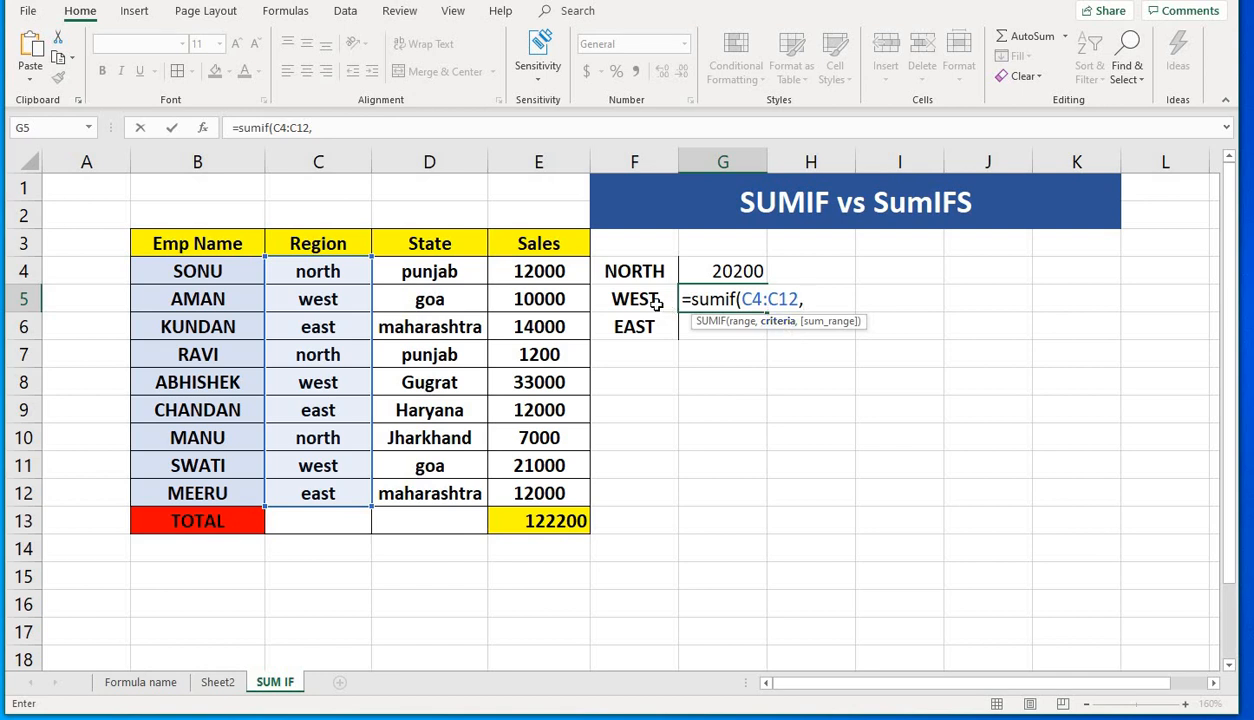
pyautogui.write('"west",')
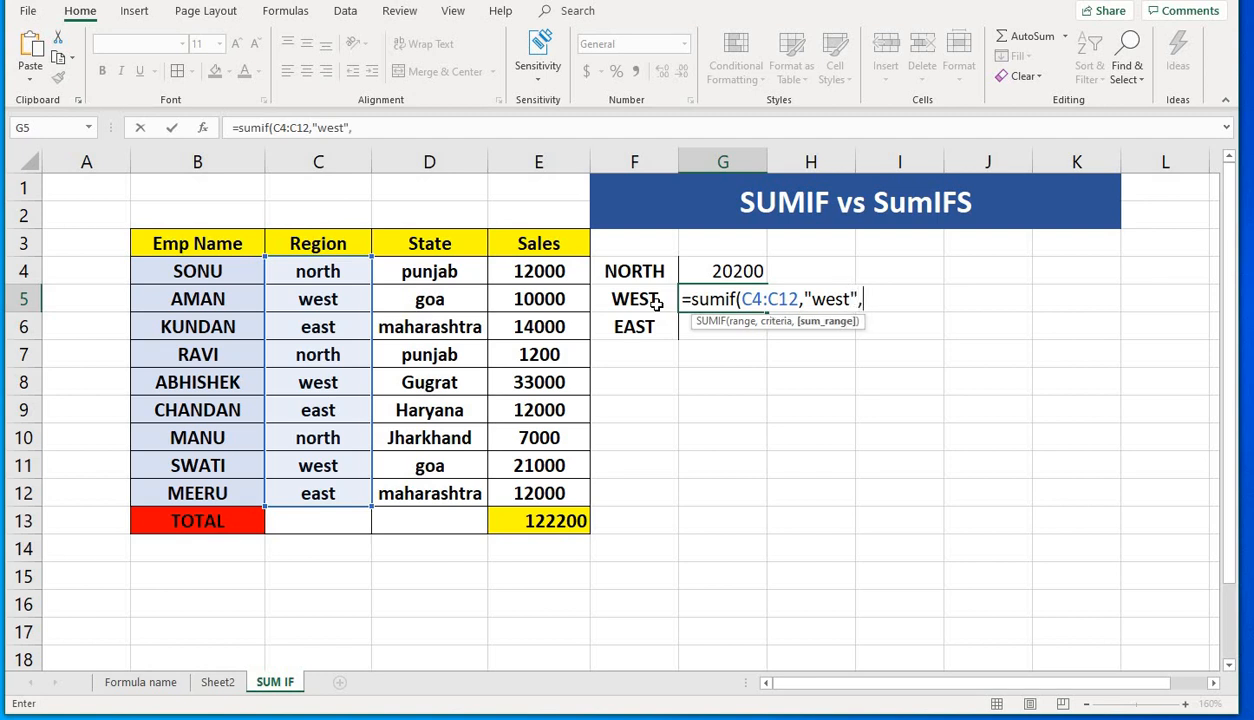
pyautogui.moveTo(540, 280); pyautogui.dragTo(540, 494)
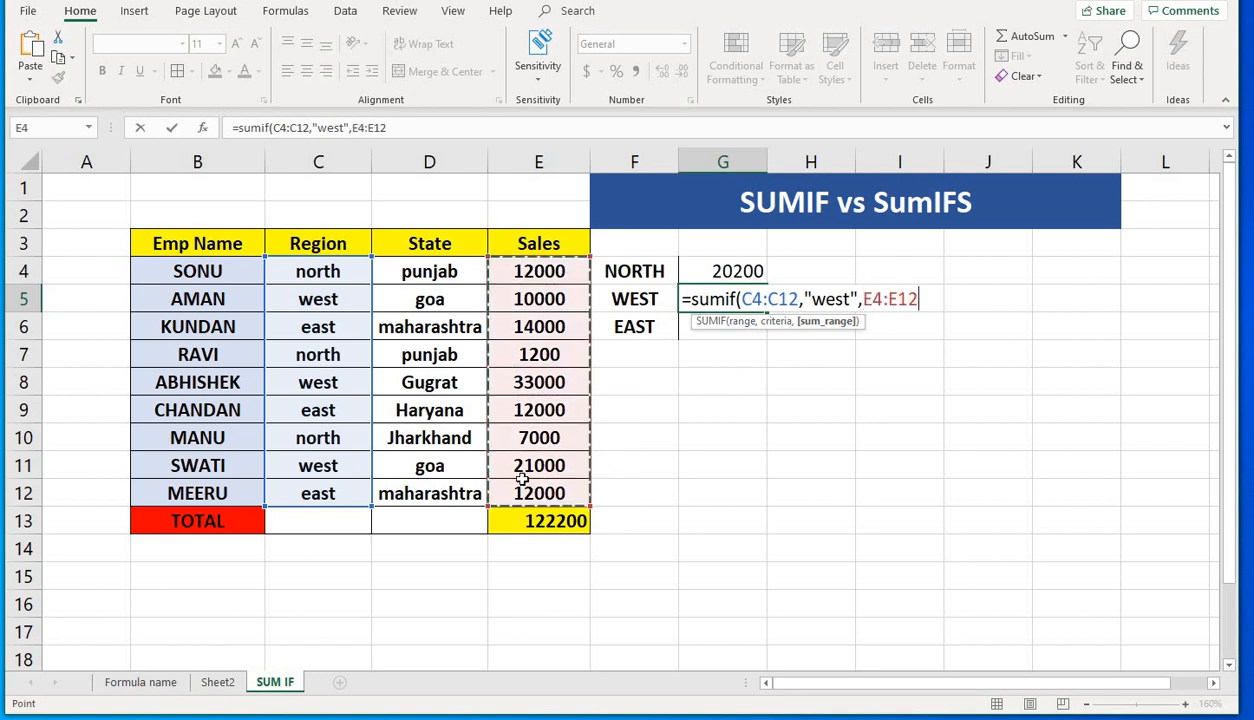
pyautogui.write(')')
pyautogui.press('Return')
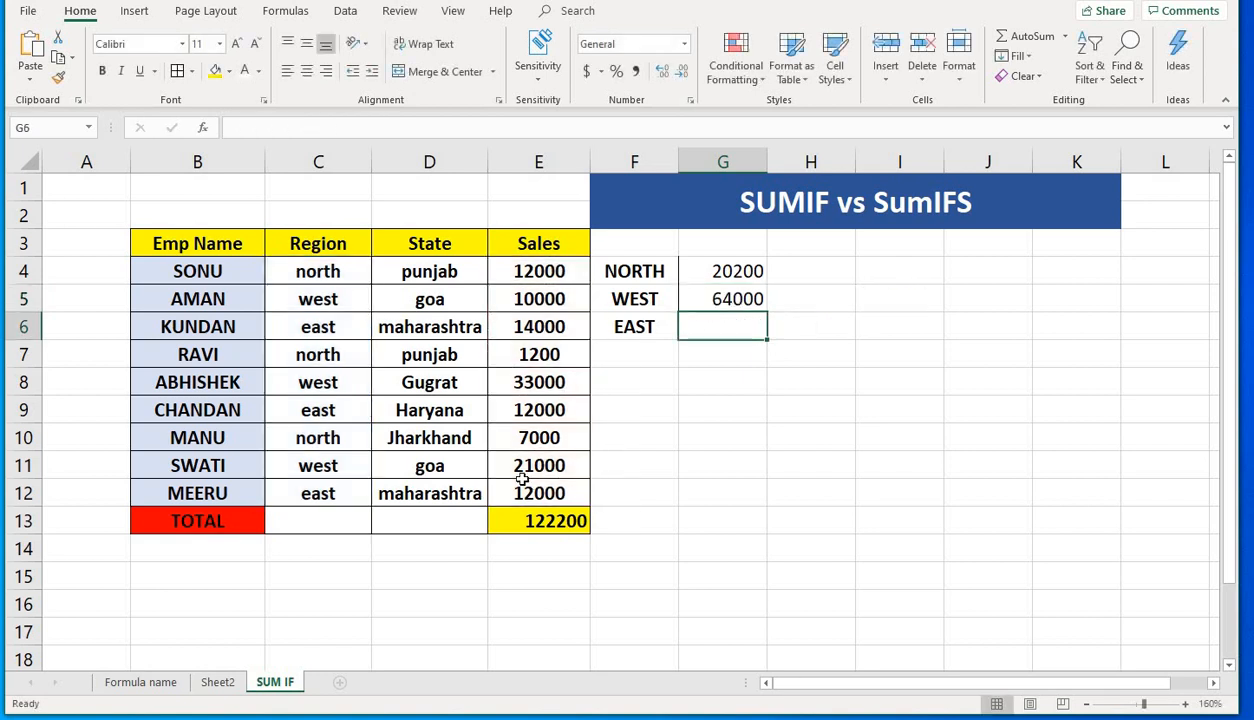
# - Check the SUMIF result in G5 against the combined sum of the west sales cells E5, E8 and E11
pyautogui.click(312, 298)
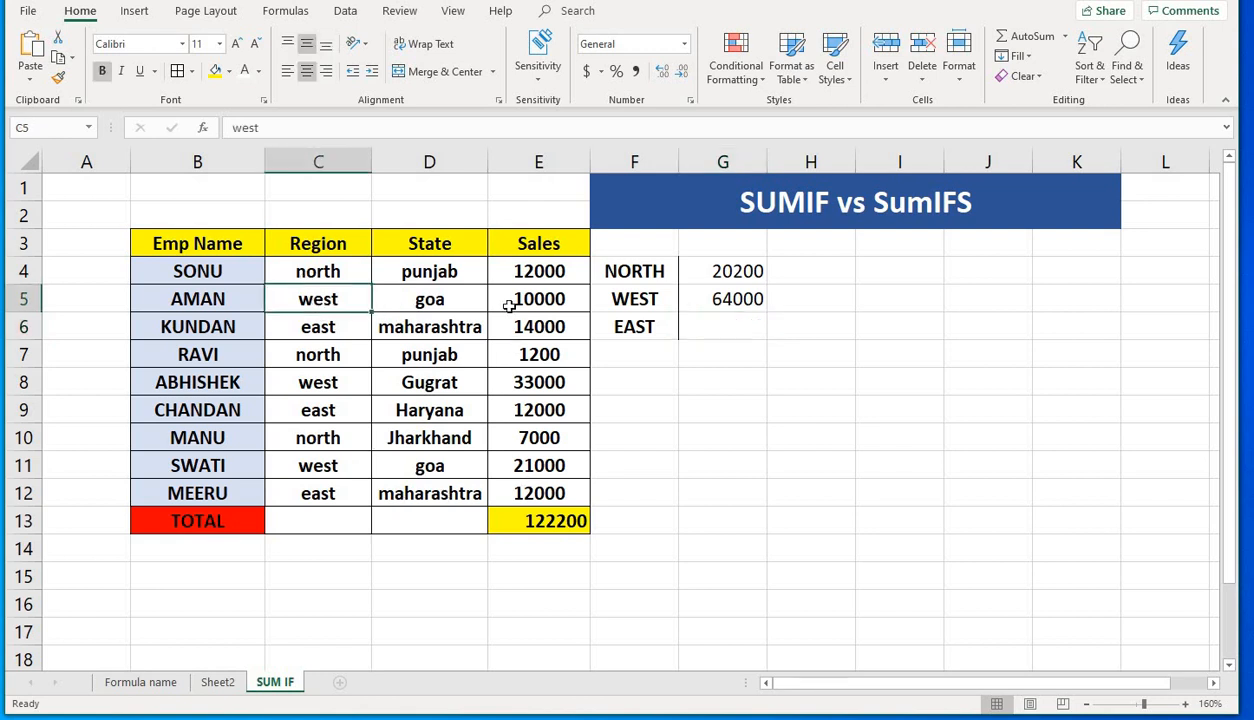
pyautogui.click(527, 298)
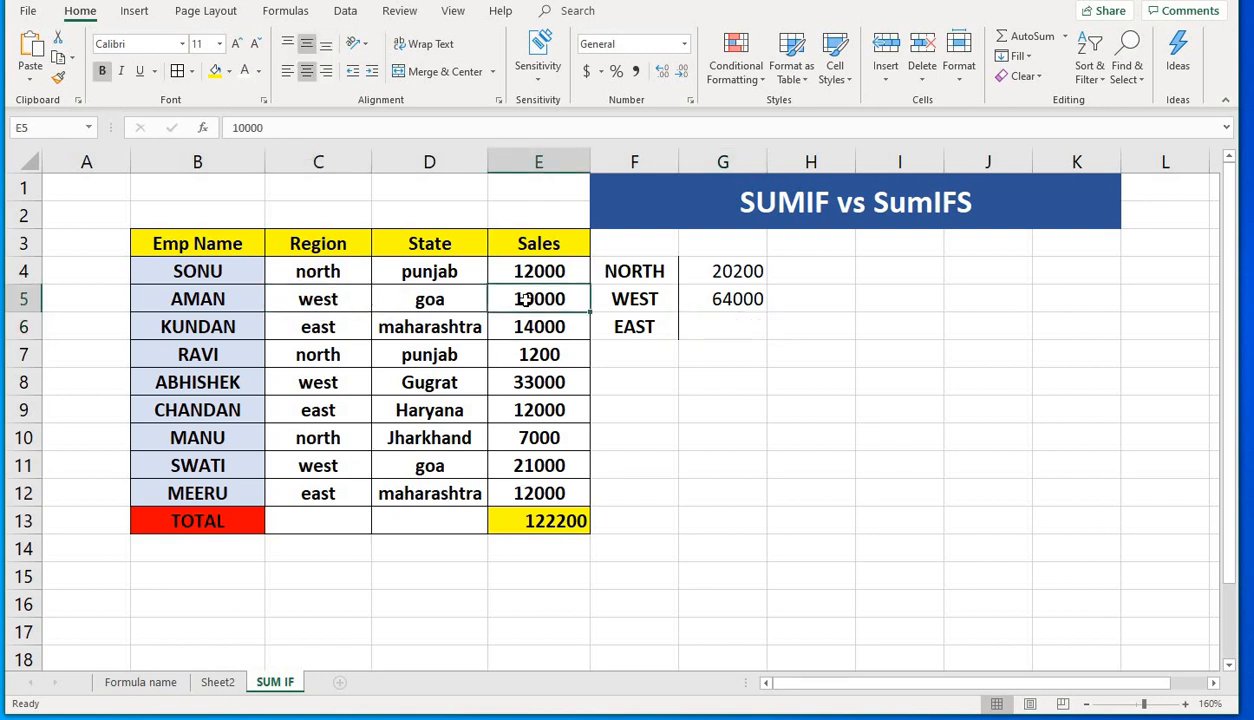
pyautogui.keyDown('ctrl'); pyautogui.click(527, 382); pyautogui.keyUp('ctrl')
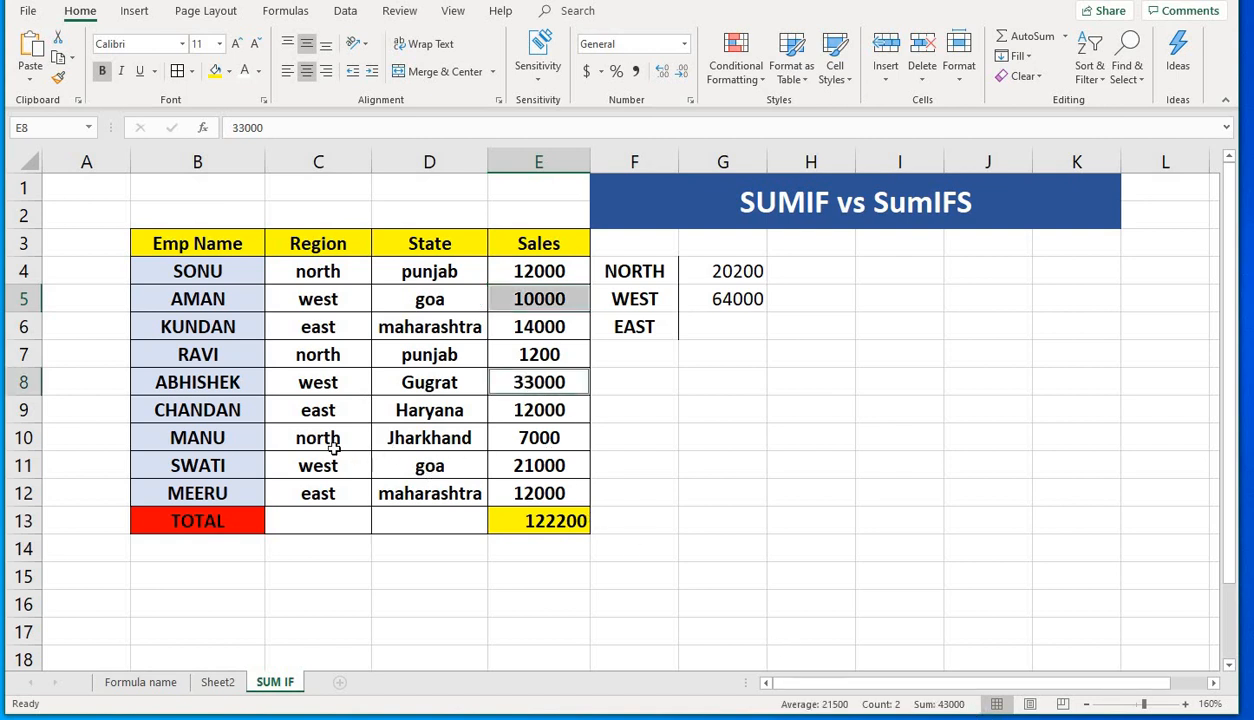
pyautogui.keyDown('ctrl'); pyautogui.click(554, 465); pyautogui.keyUp('ctrl')
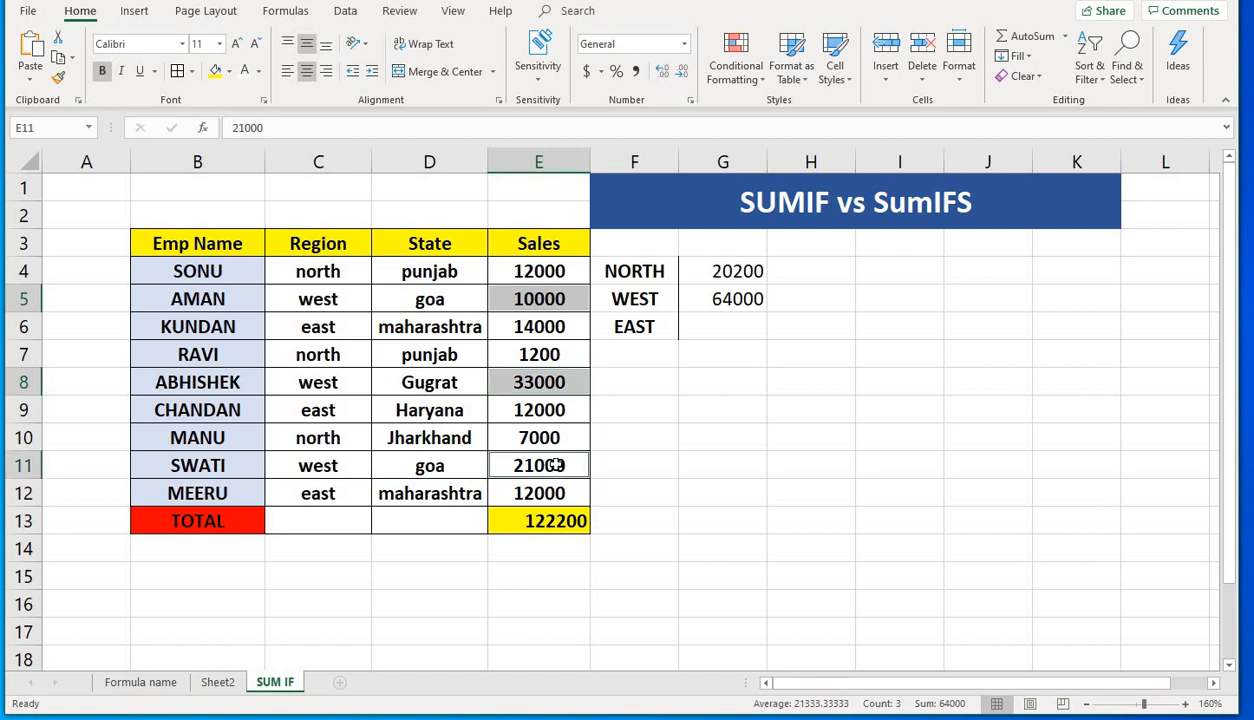
pyautogui.click(704, 301)
# - Start a SUMIF formula in cell G6 beside EAST, with the Region cells C4:C12 as its range
pyautogui.click(628, 322)
pyautogui.press('Right')
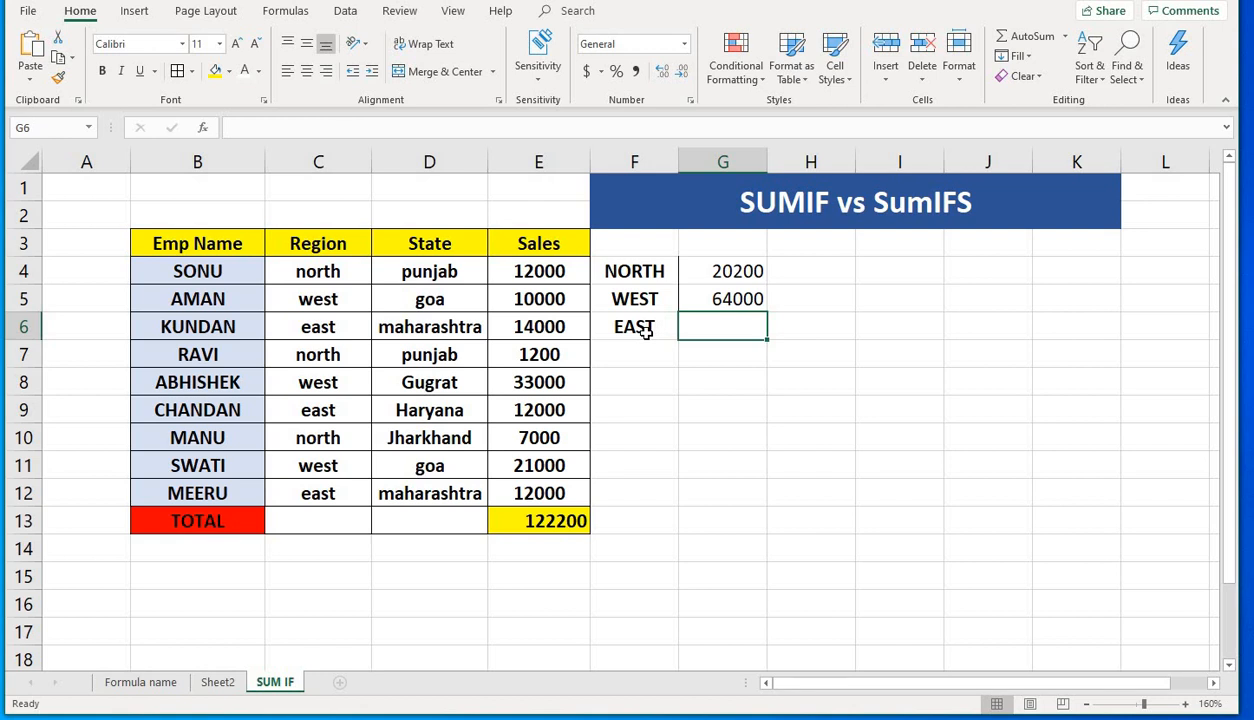
pyautogui.write('=')
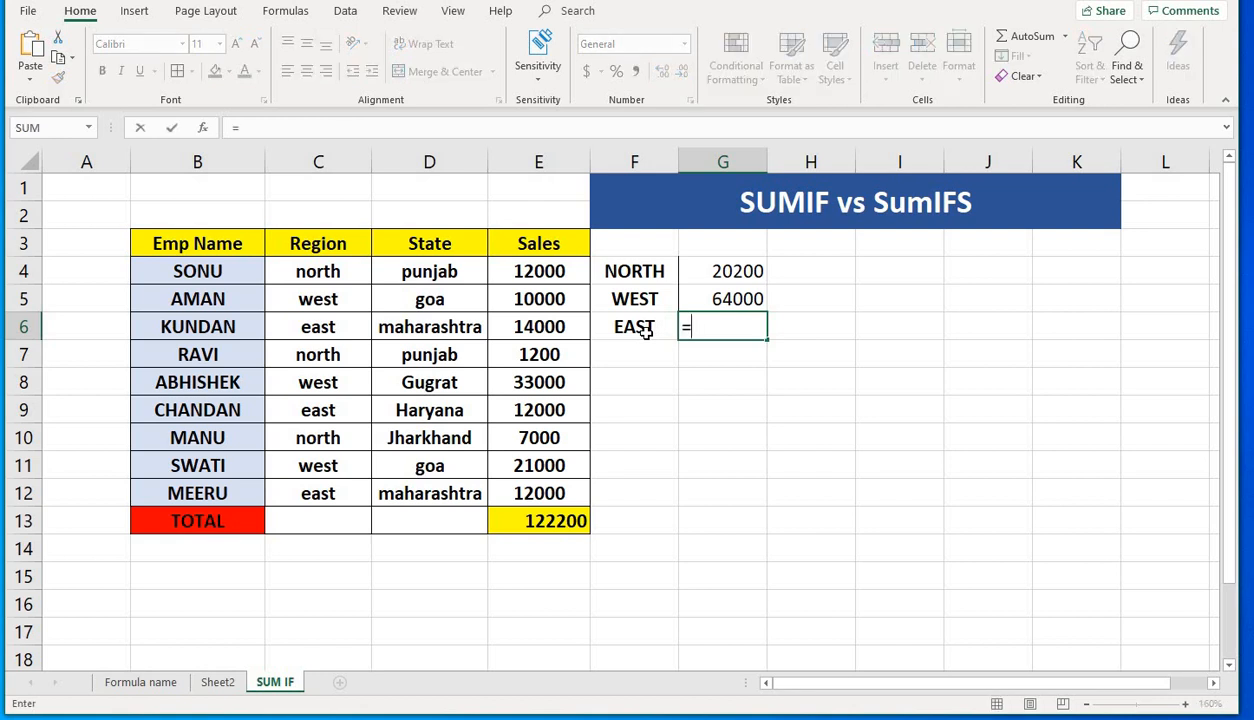
pyautogui.write('if')
pyautogui.press('BackSpace')
pyautogui.press('BackSpace')
pyautogui.write('su')
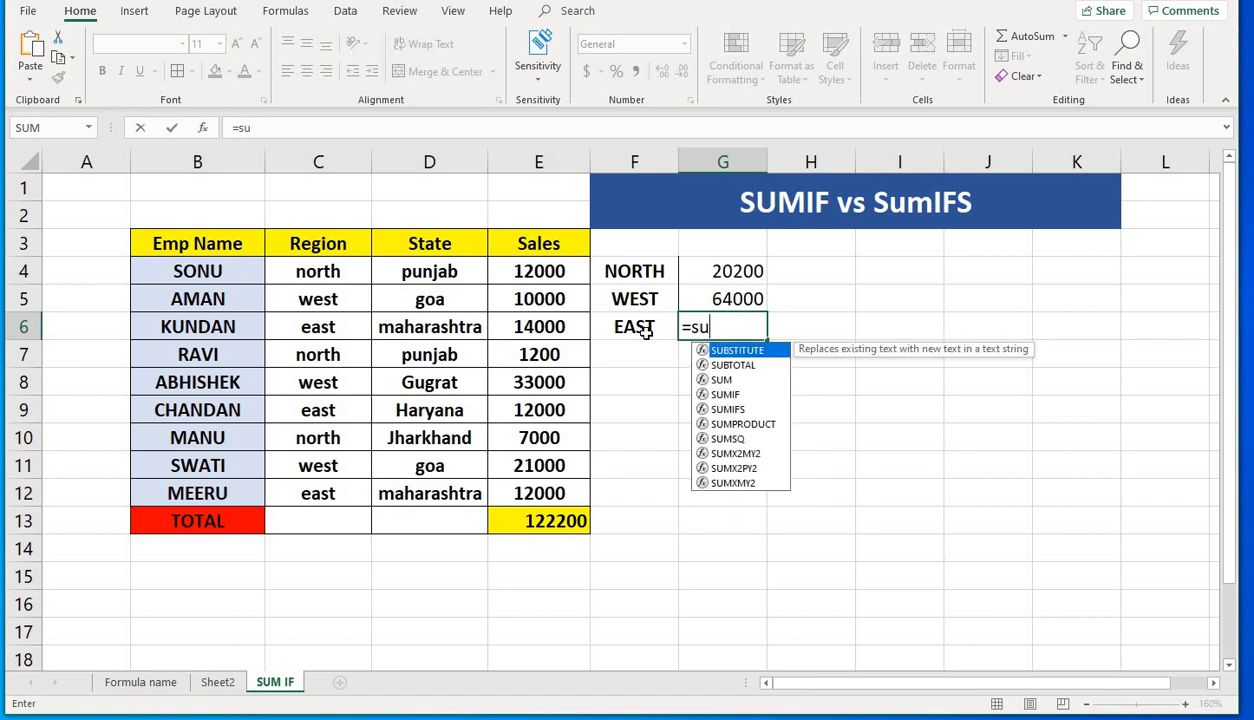
pyautogui.write('mif(')
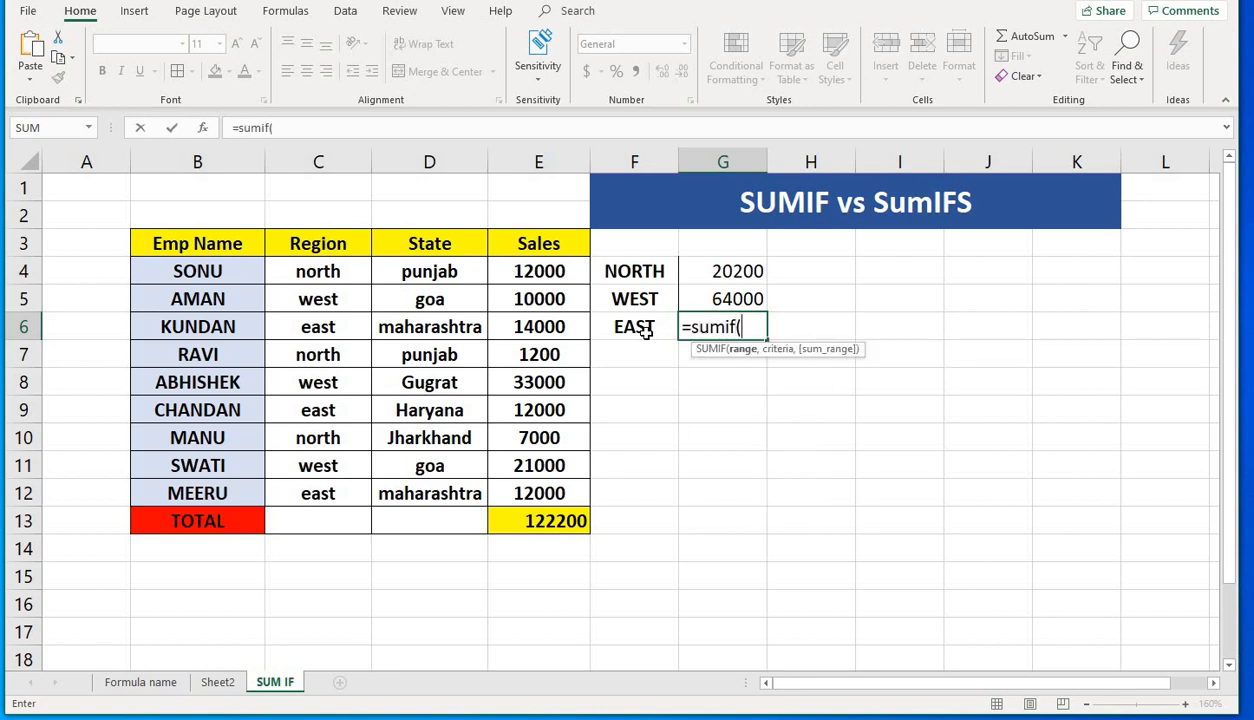
pyautogui.moveTo(318, 271); pyautogui.dragTo(327, 487)
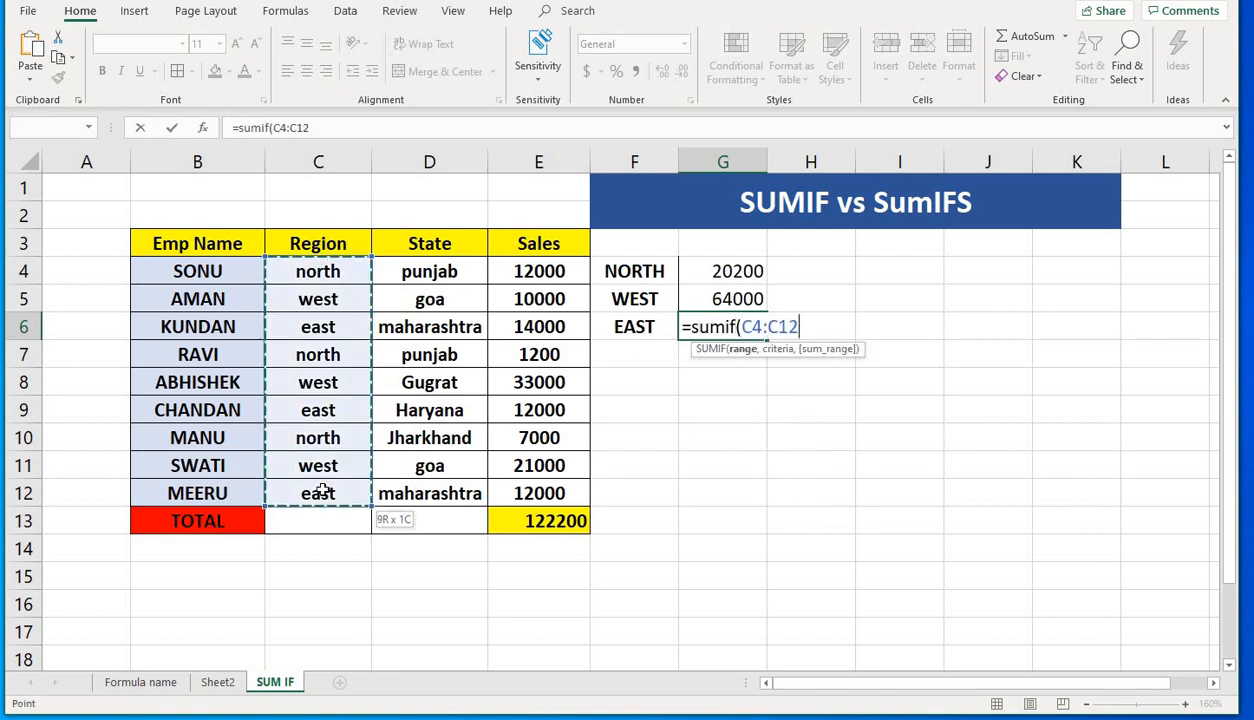
pyautogui.write(',')
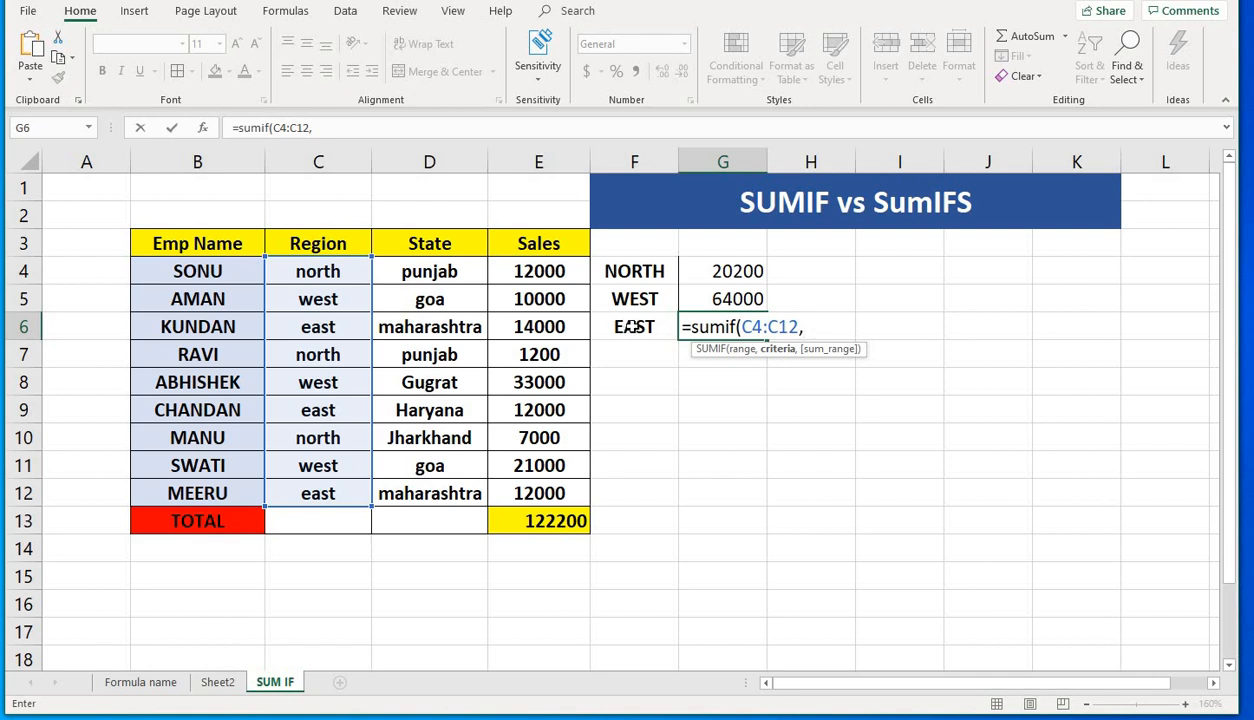
# - Complete the G6 formula as =SUMIF(C4:C12,F6,E4:E12), referencing the EAST label cell as criterion and the Sales cells as sum range
pyautogui.click(643, 326)
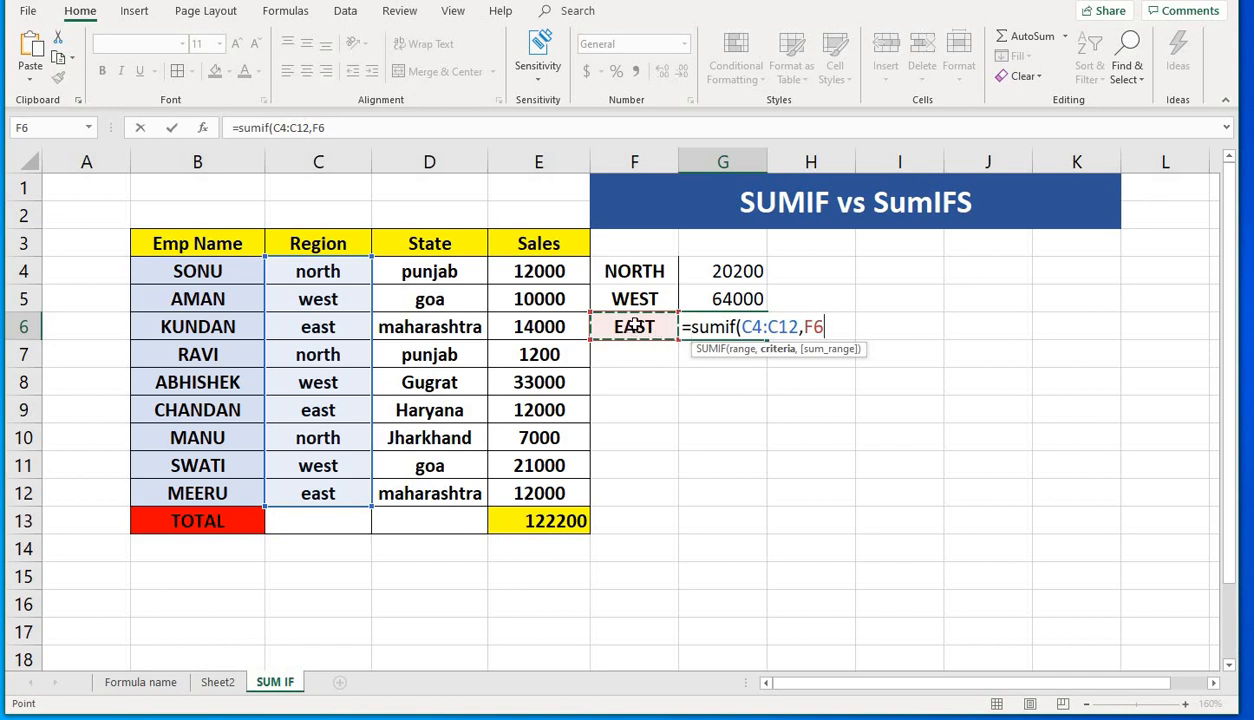
pyautogui.write(',')
pyautogui.click(538, 271)
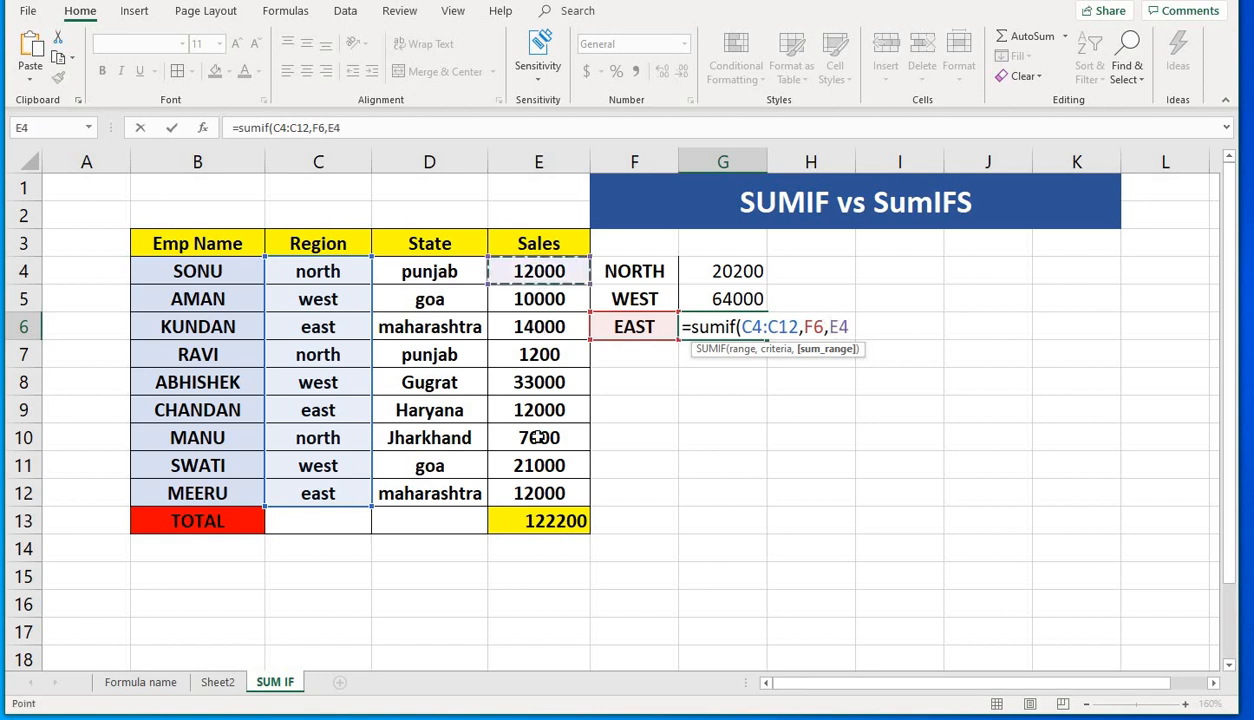
pyautogui.moveTo(538, 437); pyautogui.dragTo(533, 497)
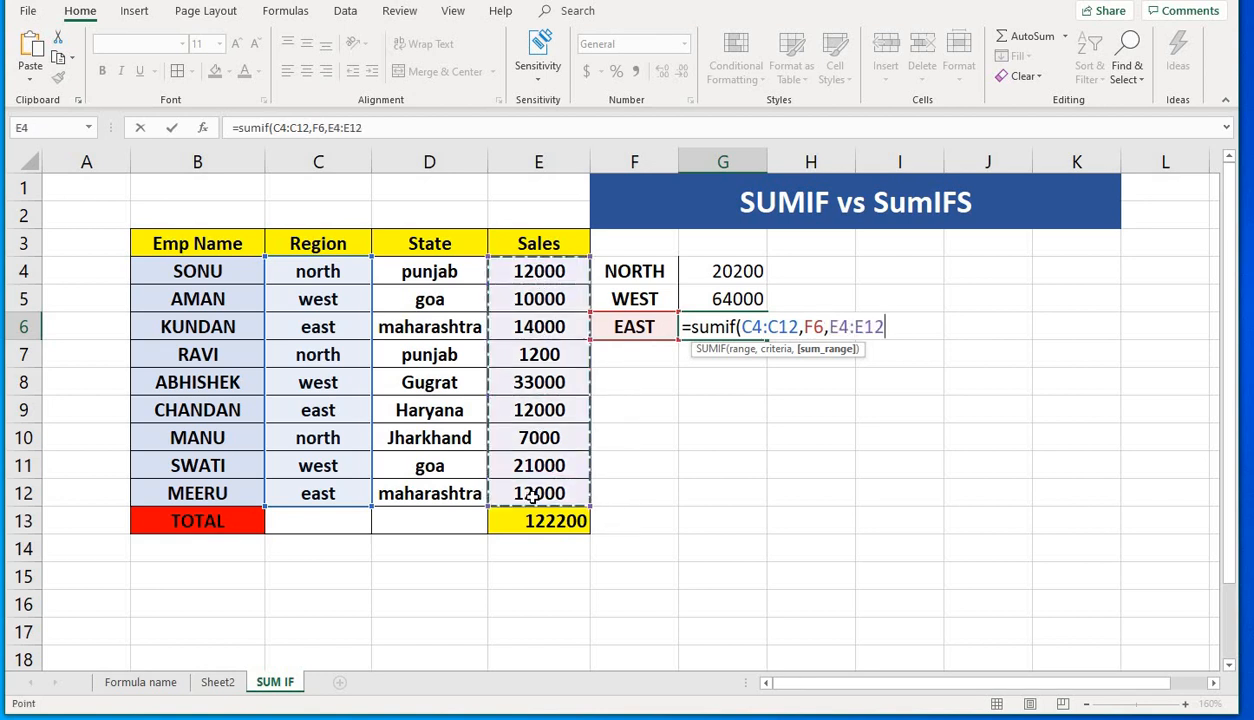
pyautogui.write(')')
pyautogui.press('Return')
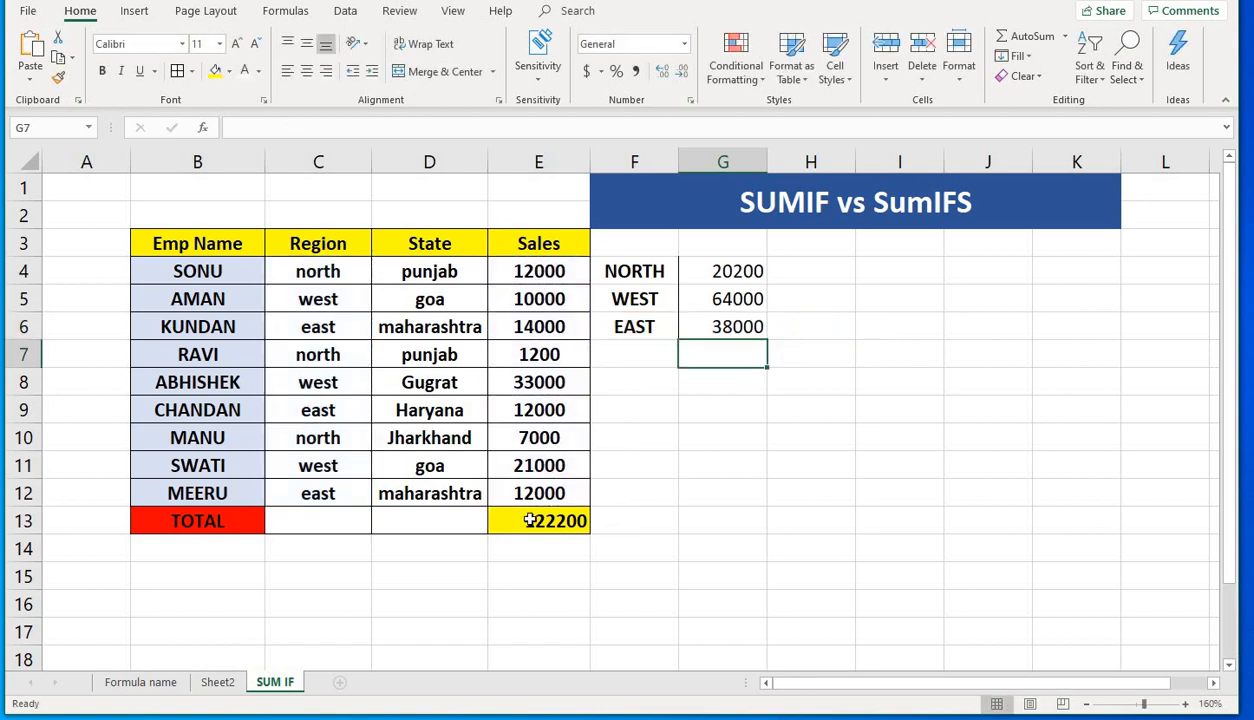
pyautogui.click(755, 327)
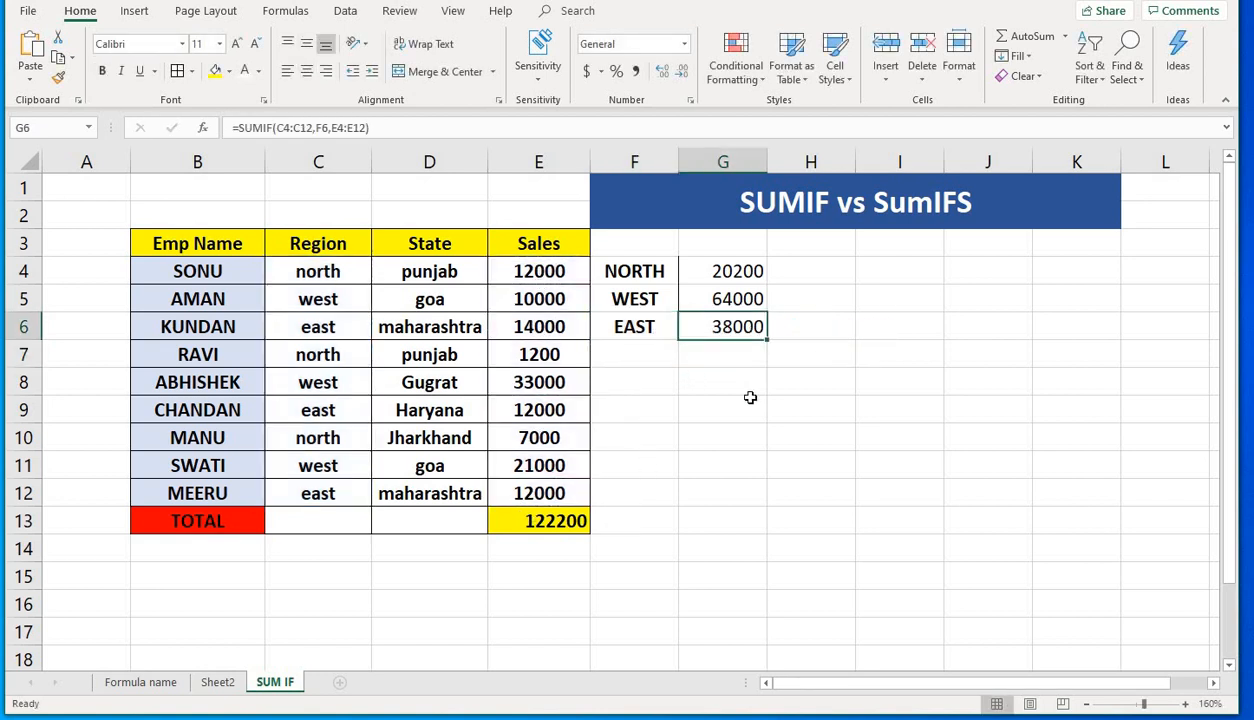
pyautogui.click(707, 353)
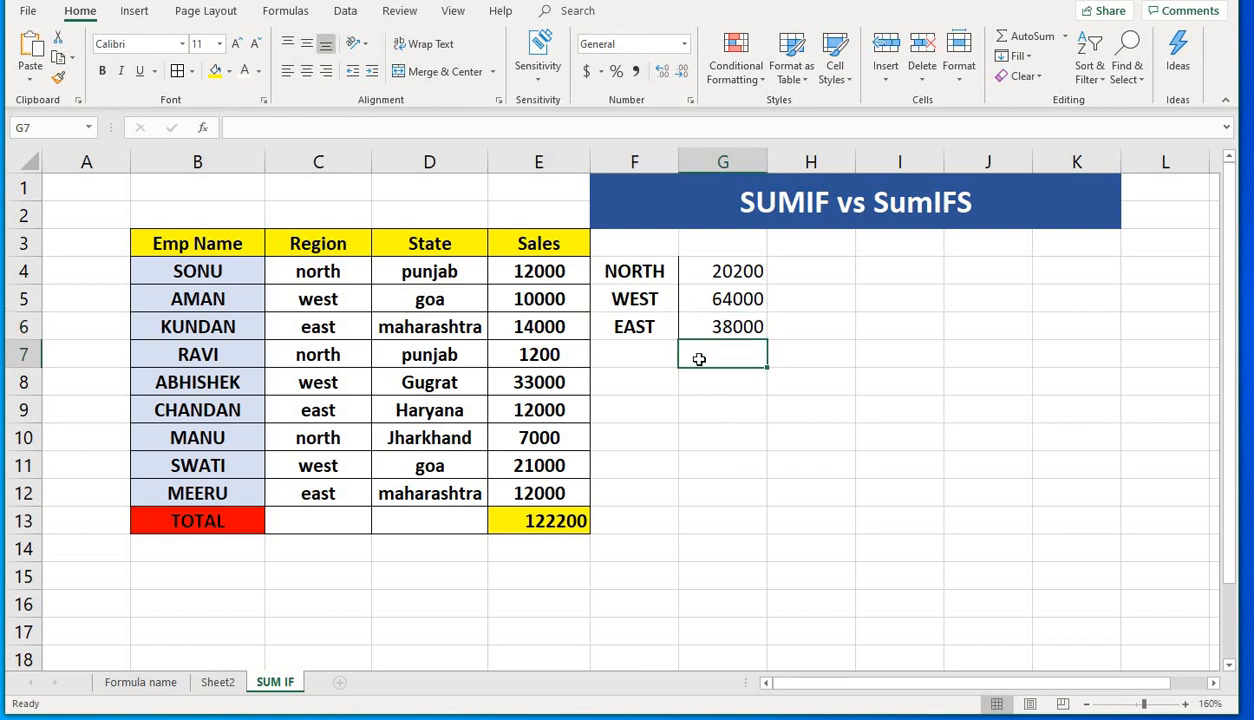
# - Total the regional sales in cell G7 with =SUM(G4:G6) and compare the result with the table total in E13
pyautogui.moveTo(714, 269); pyautogui.dragTo(724, 337)
pyautogui.click(723, 349)
pyautogui.write('=su')
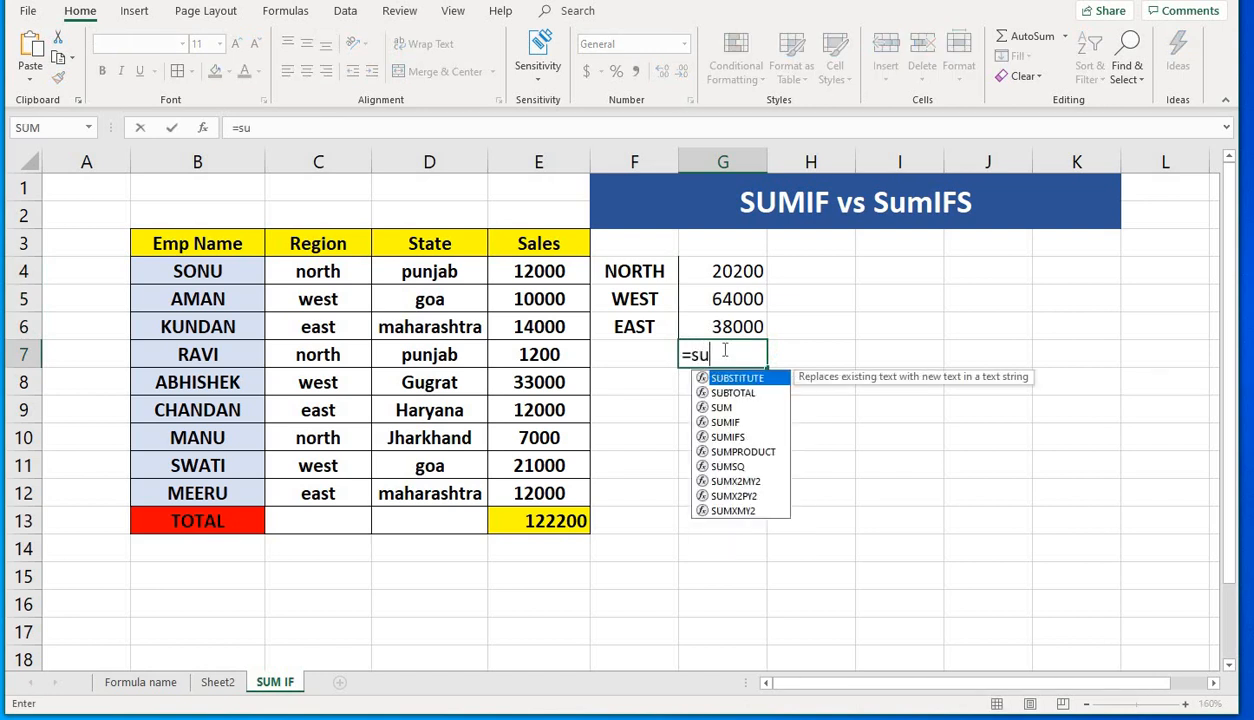
pyautogui.write('m(')
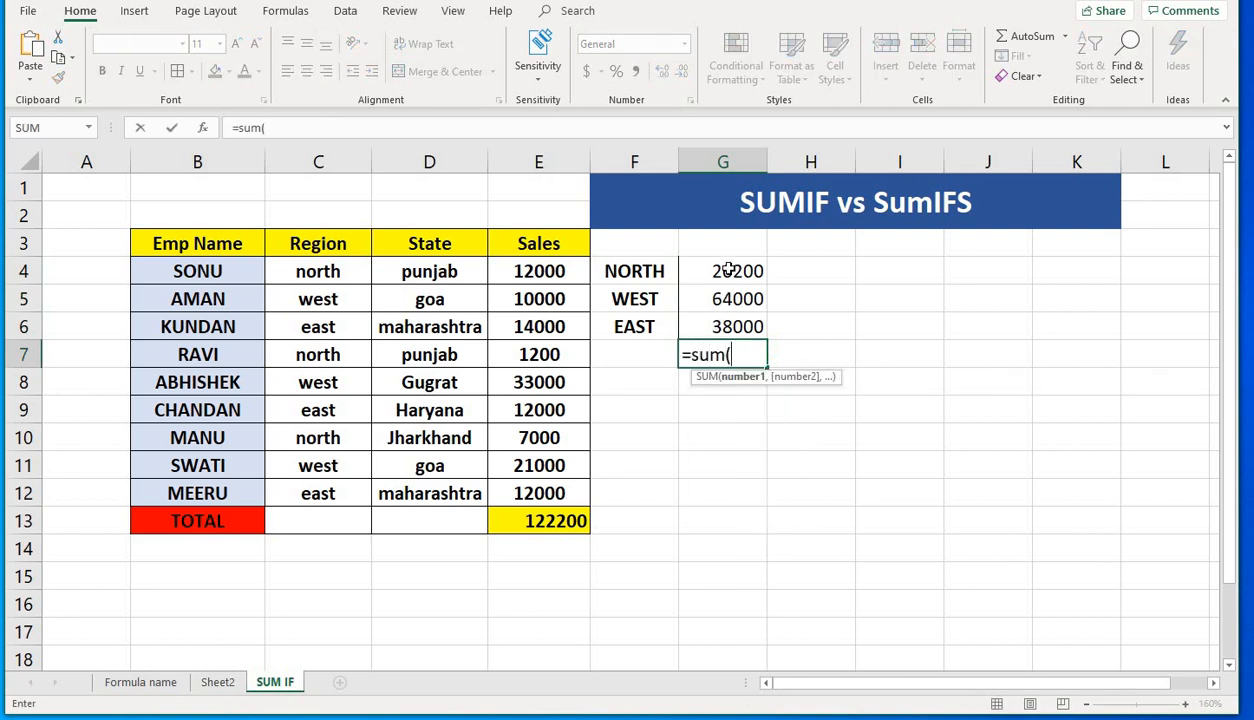
pyautogui.moveTo(720, 266); pyautogui.dragTo(729, 325)
pyautogui.write(')')
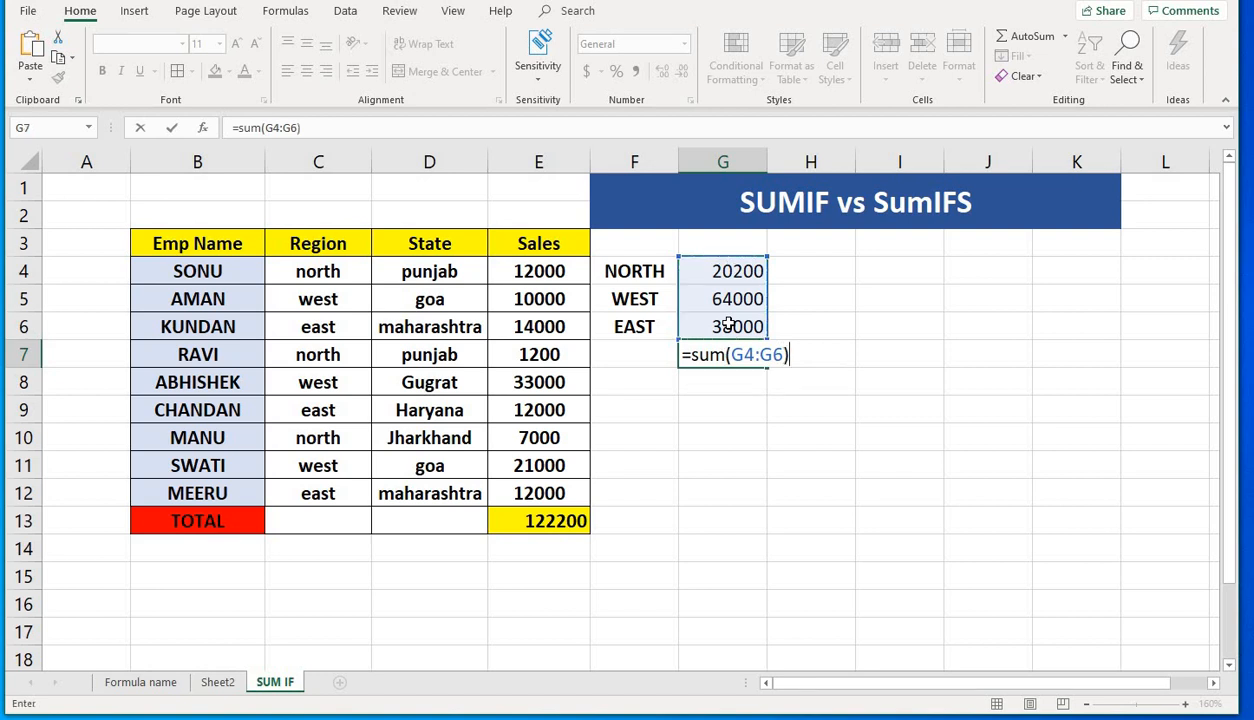
pyautogui.press('Return')
pyautogui.click(724, 350)
pyautogui.click(590, 527)
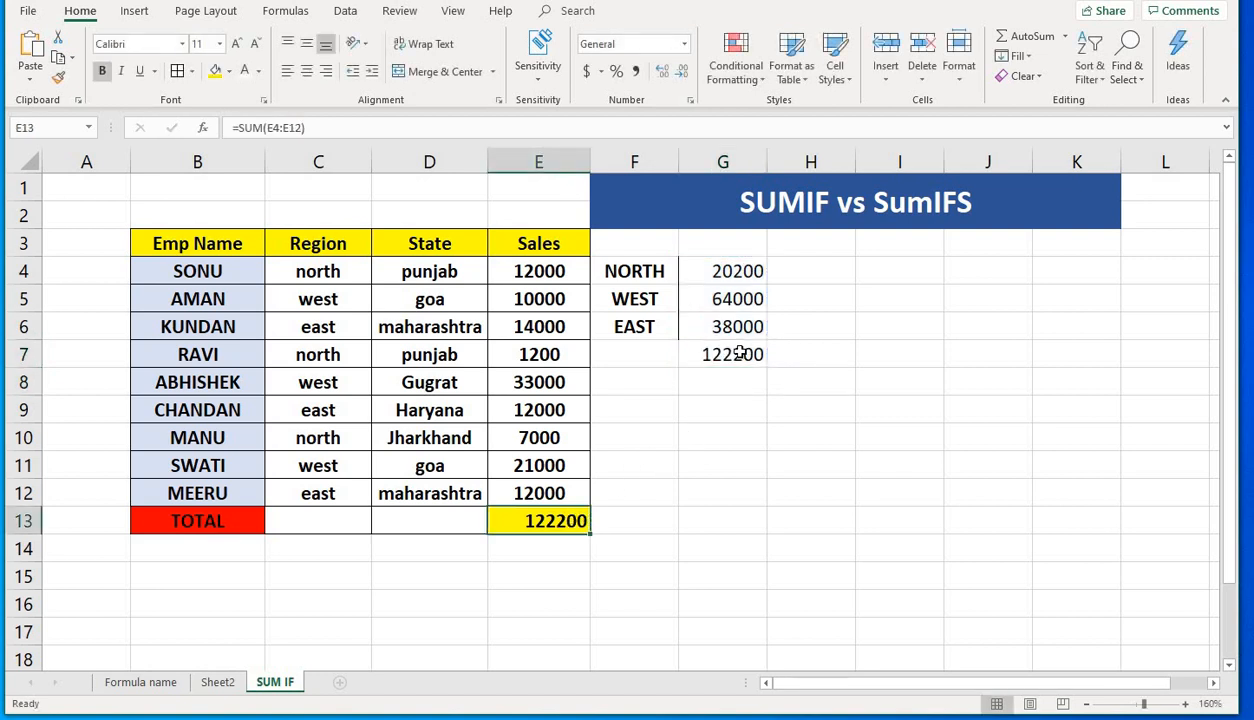
pyautogui.click(733, 354)
# - Label the regional sum by entering "total" in cell F7, under EAST
pyautogui.click(666, 357)
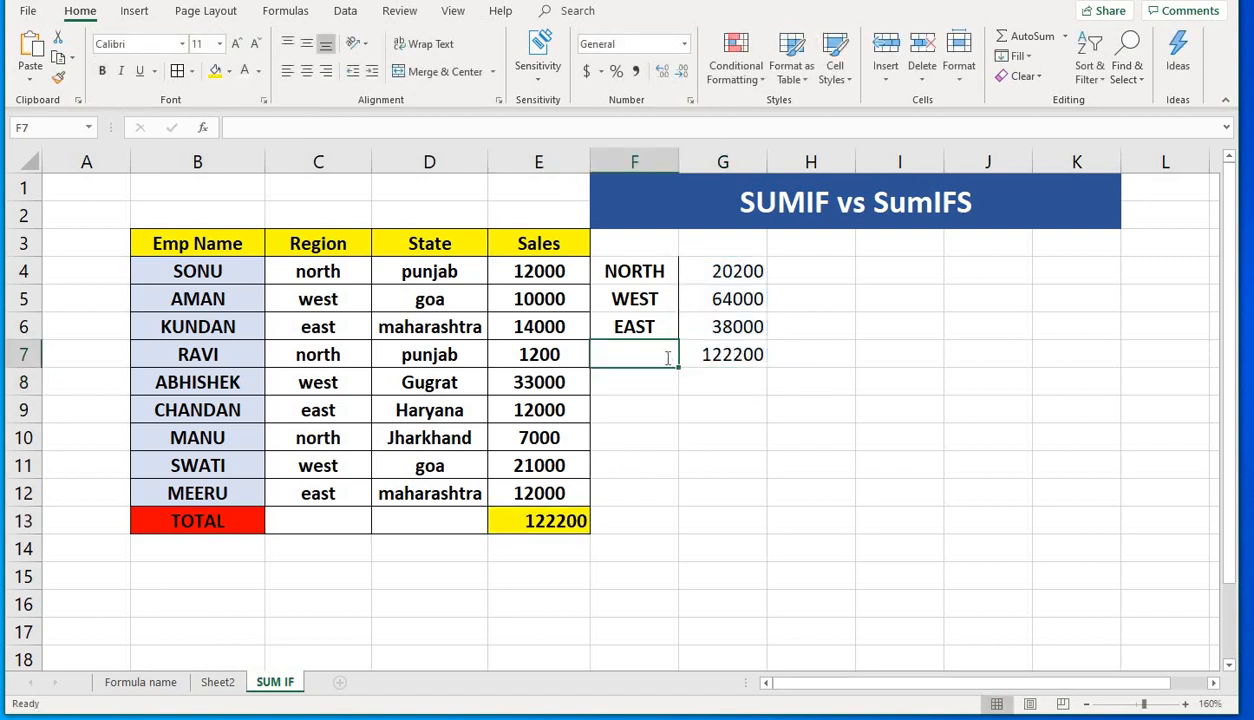
pyautogui.write('total')
pyautogui.press('BackSpace')
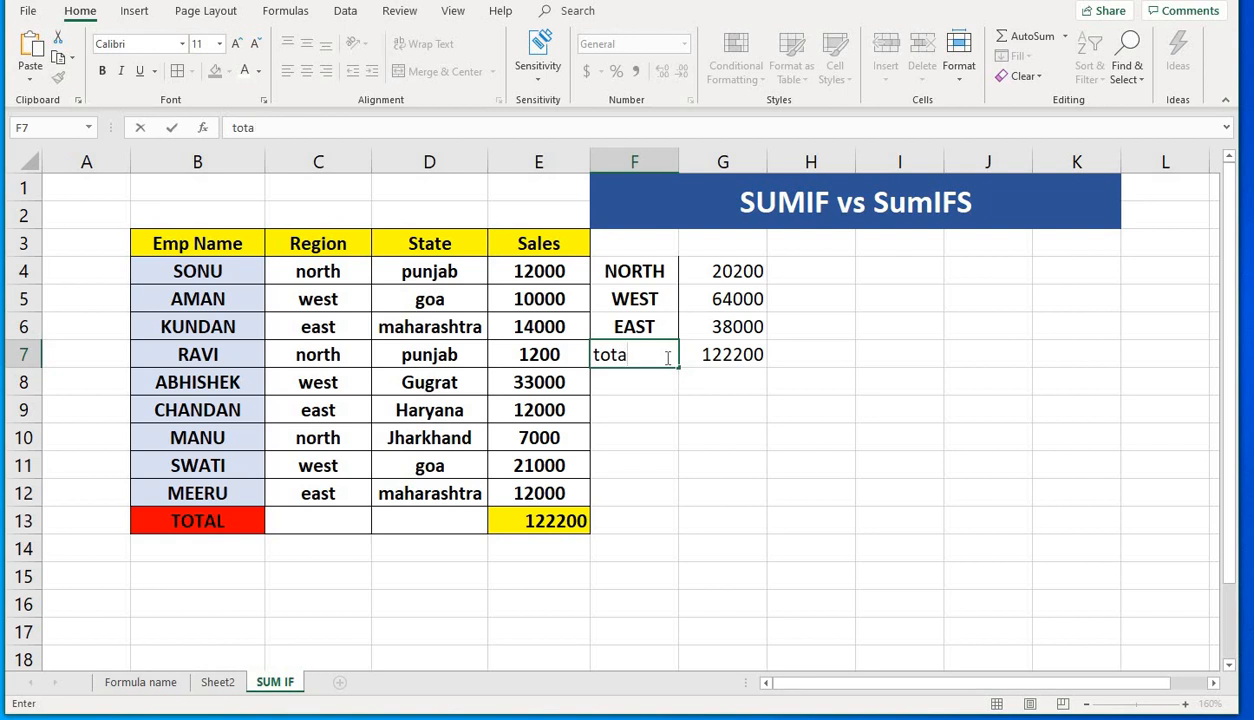
pyautogui.write('l')
pyautogui.press('Return')
pyautogui.click(664, 357)
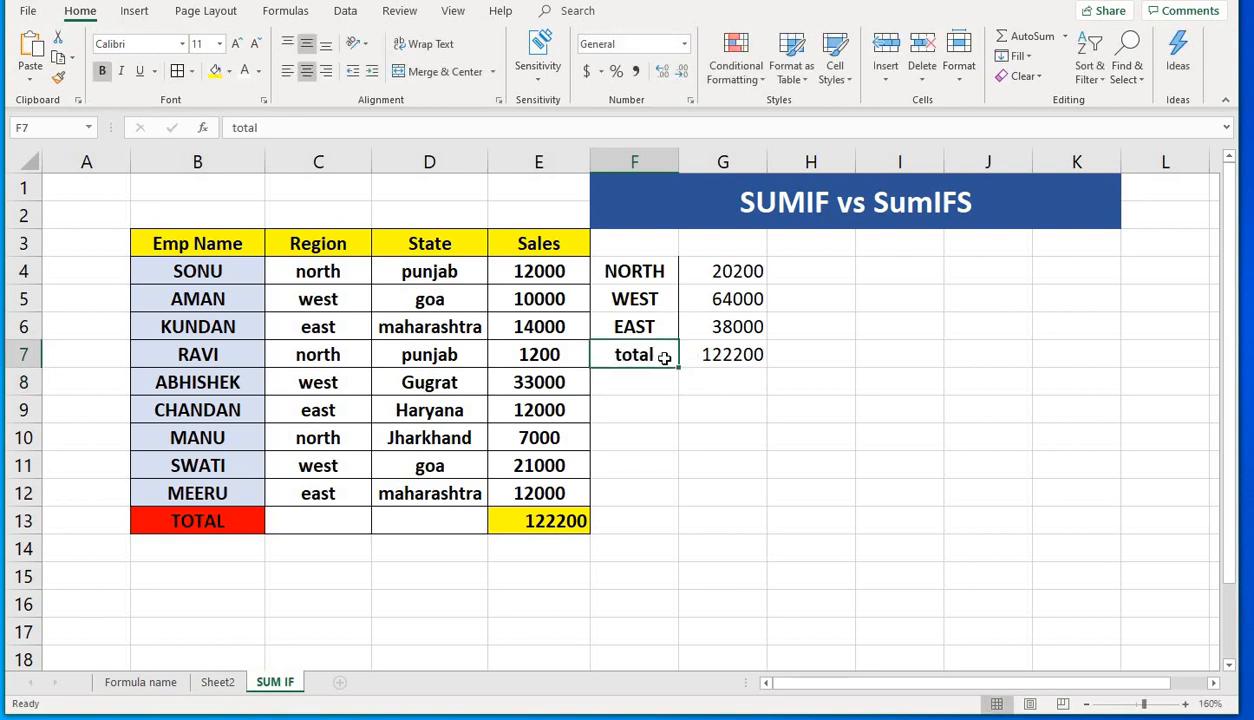
pyautogui.click(700, 412)
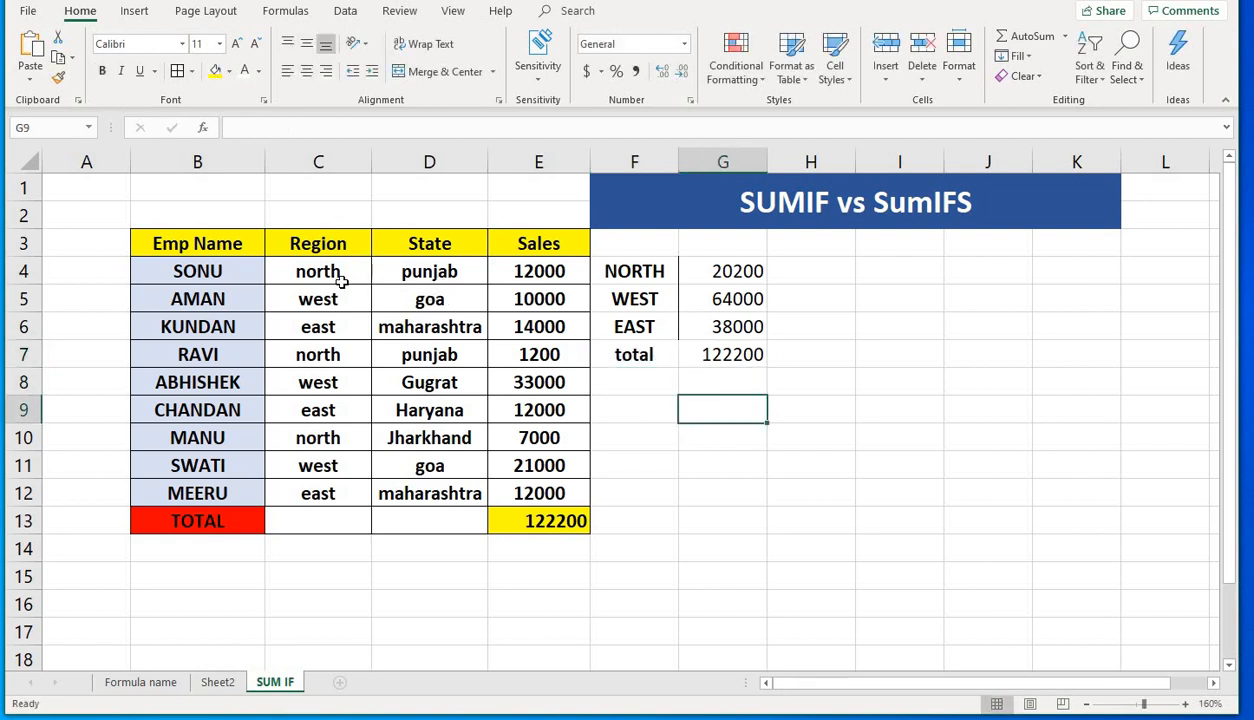
# - Set the first north sales value in E4 to 8000 and check the linked totals in G4, E13 and G7
pyautogui.click(522, 266)
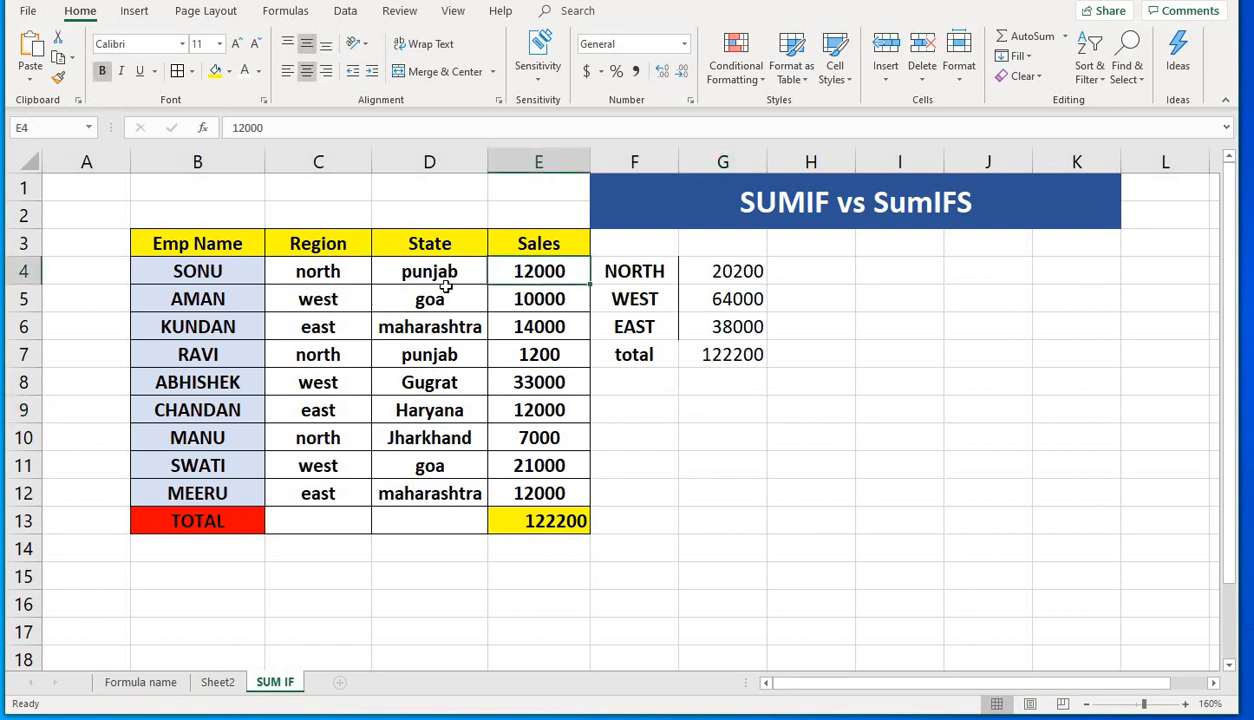
pyautogui.write('8000')
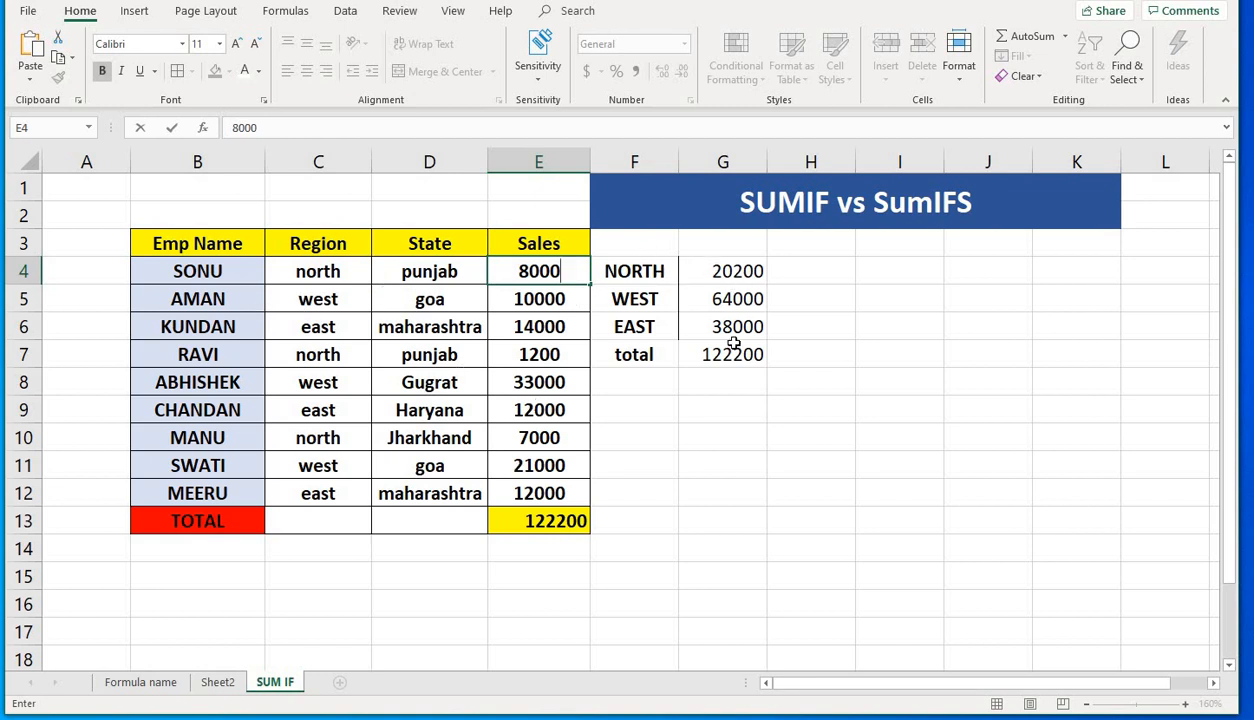
pyautogui.press('Return')
pyautogui.click(712, 272)
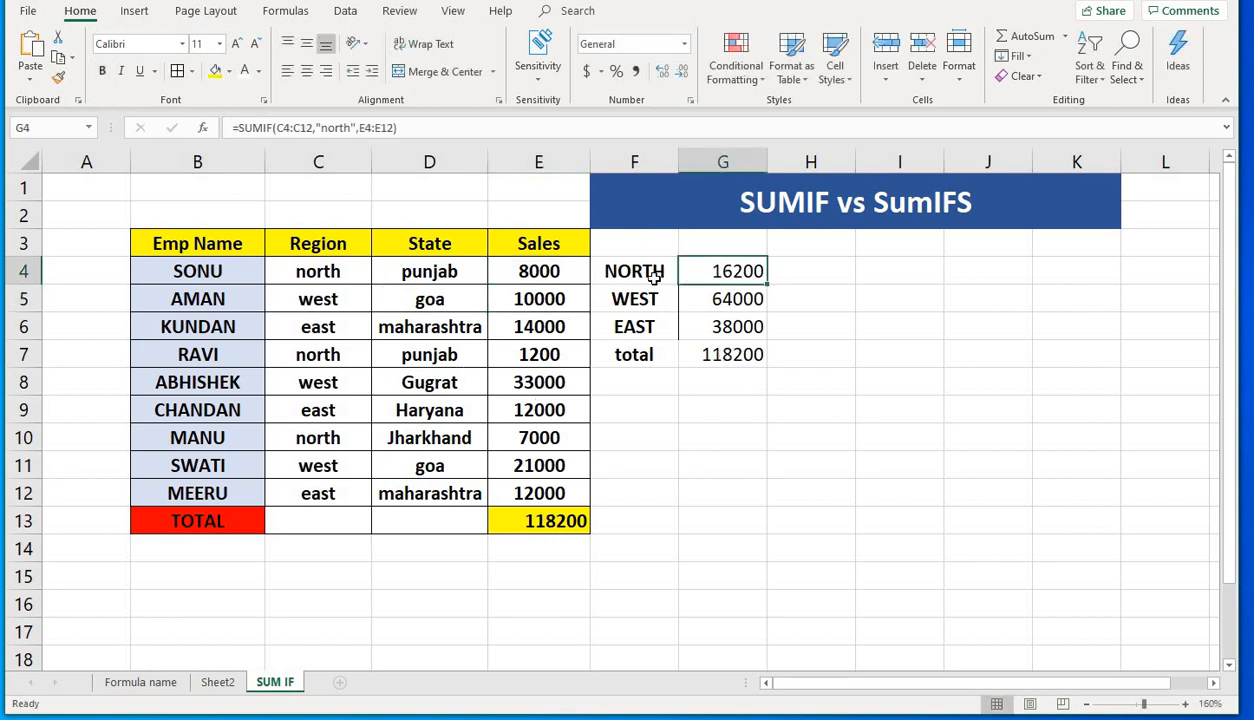
pyautogui.click(550, 510)
pyautogui.click(712, 350)
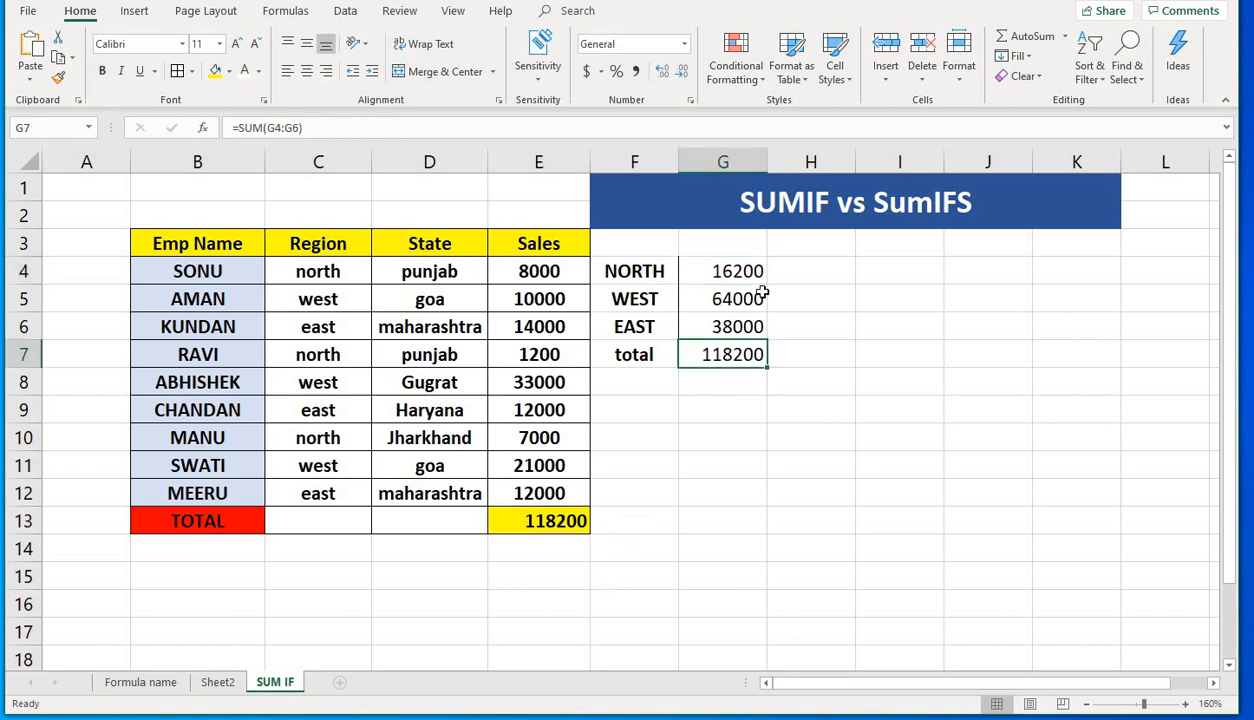
pyautogui.click(730, 322)
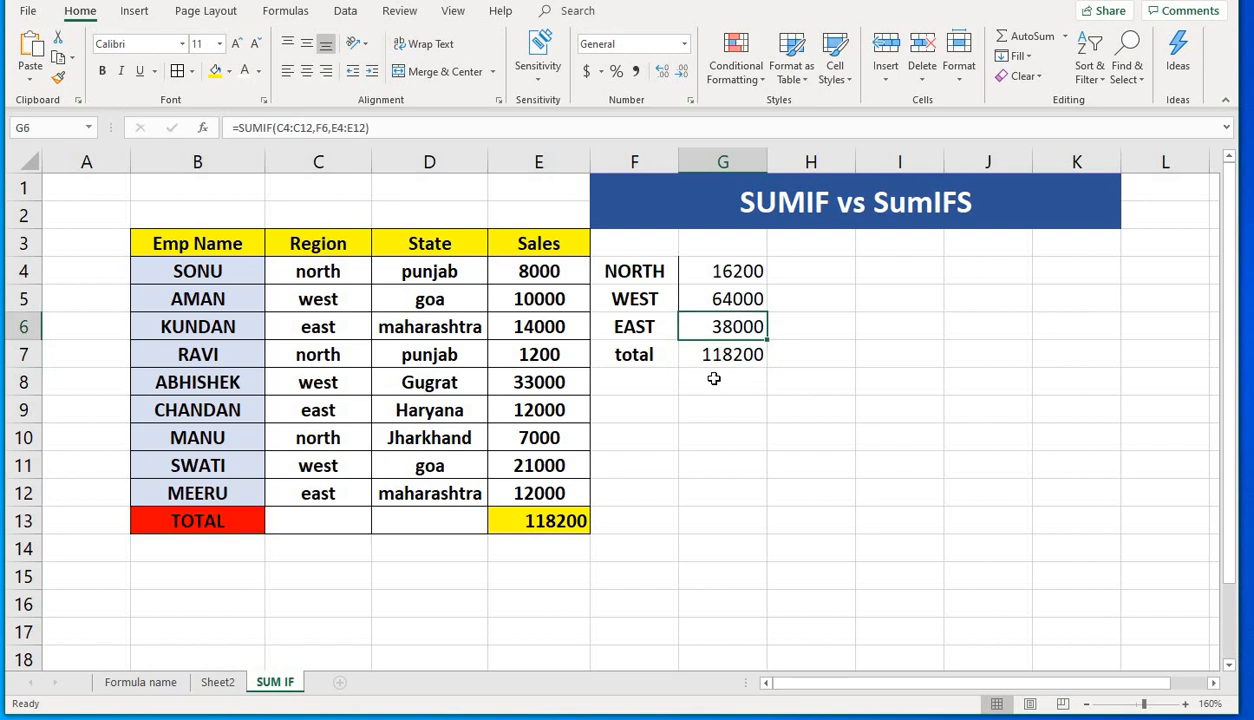
pyautogui.click(705, 378)
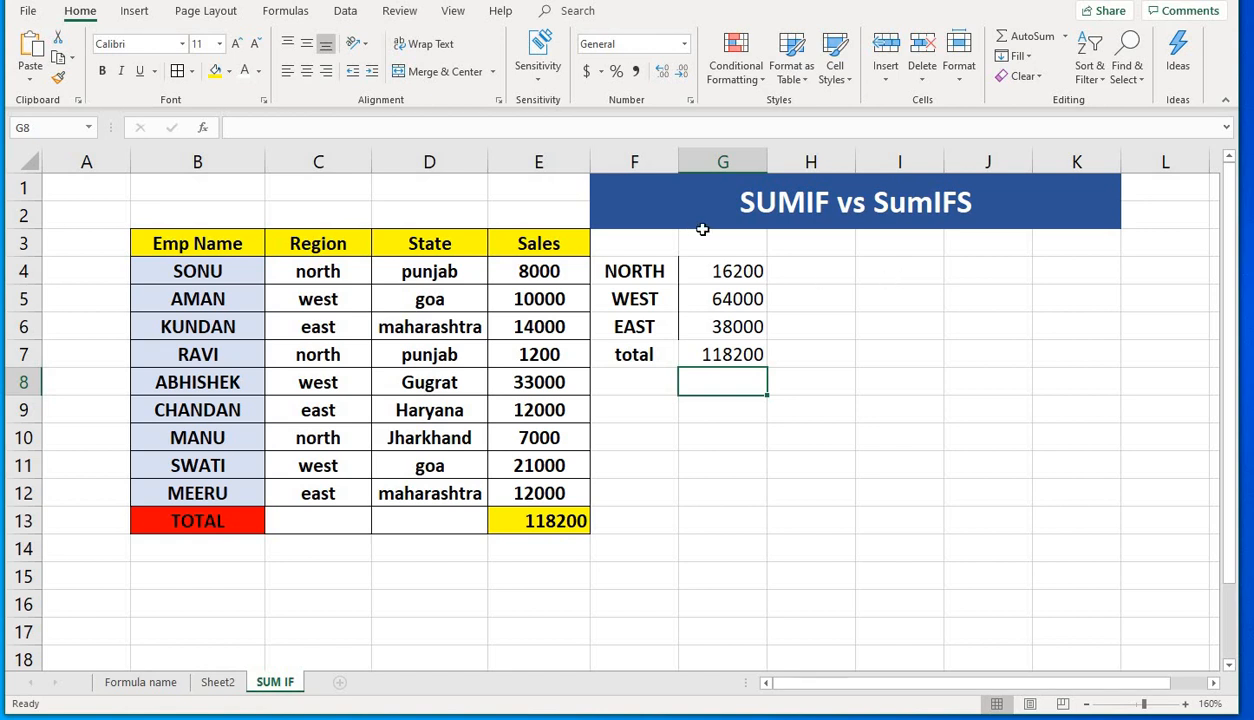
# - Examine the SUMIF formula in cell G4 beside NORTH, including its region range, criterion and sum range
pyautogui.click(811, 323)
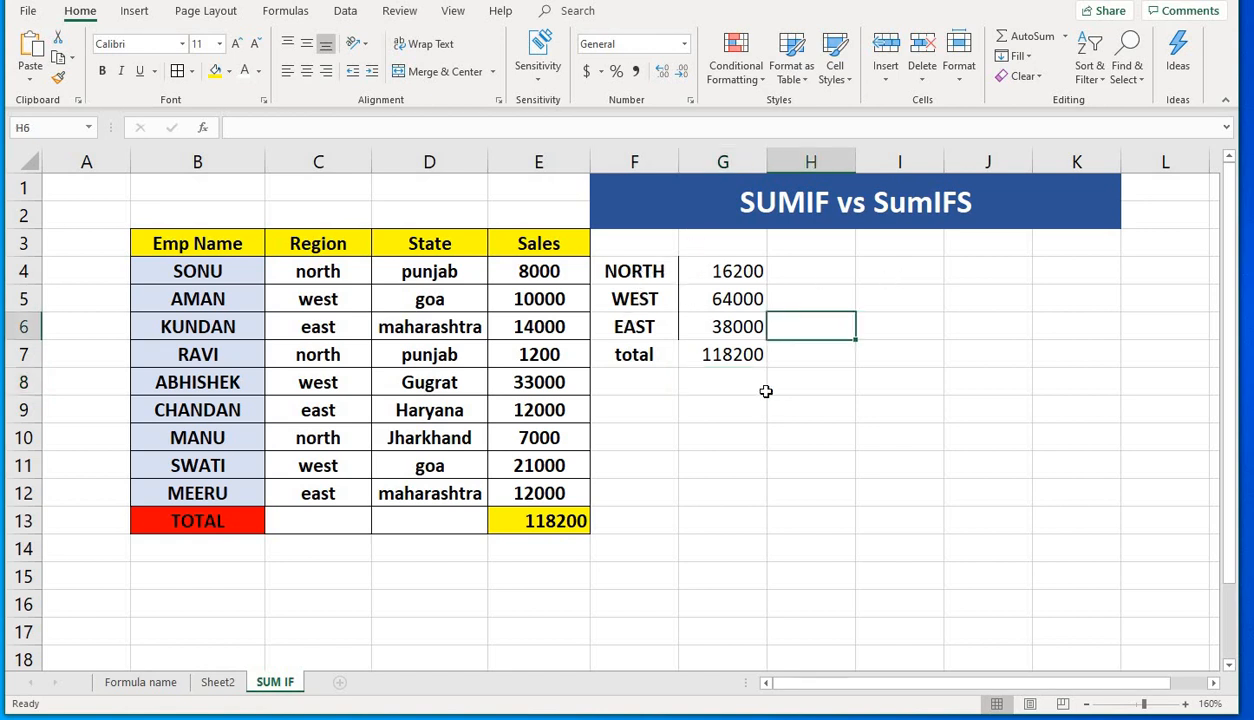
pyautogui.click(748, 390)
pyautogui.click(666, 408)
pyautogui.click(785, 406)
pyautogui.click(622, 275)
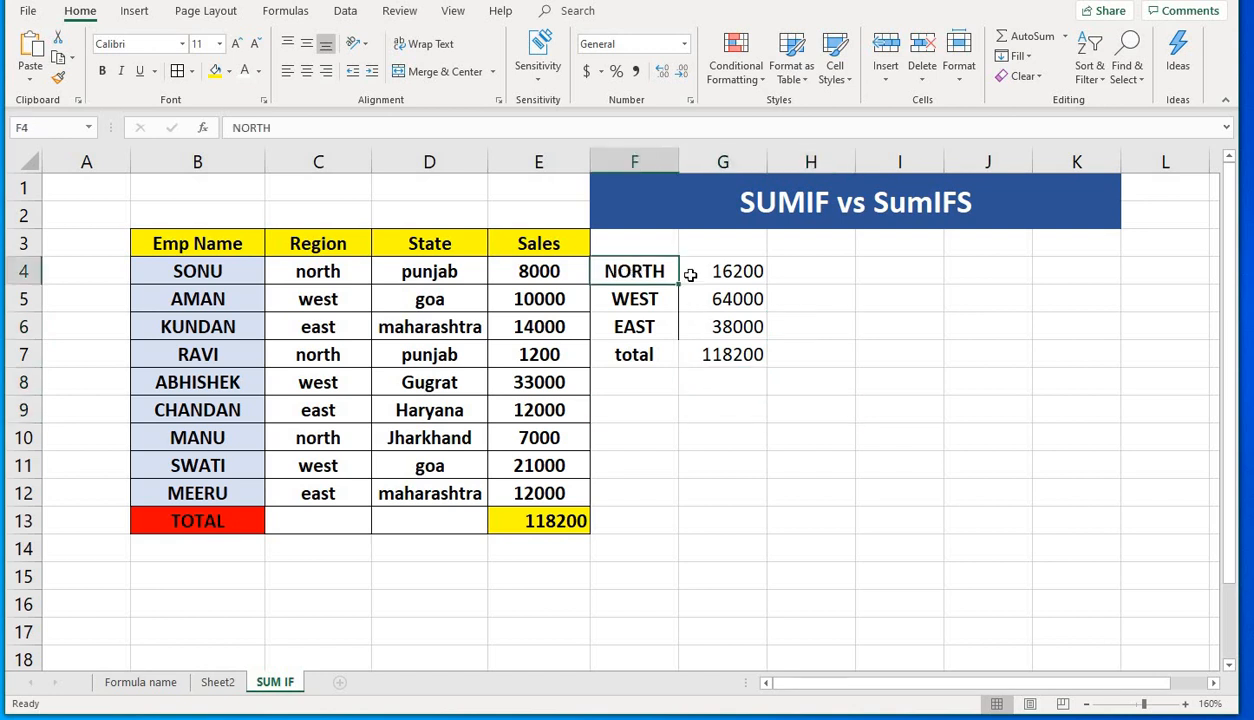
pyautogui.click(716, 272)
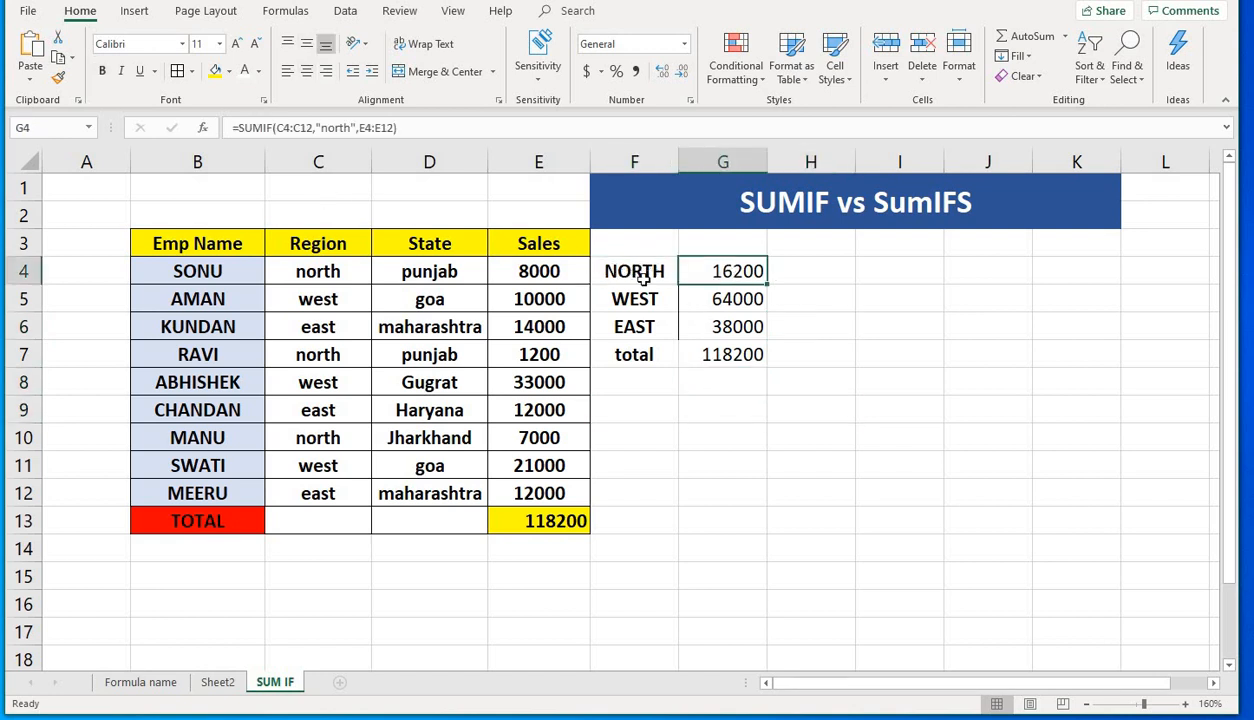
pyautogui.doubleClick(693, 281)
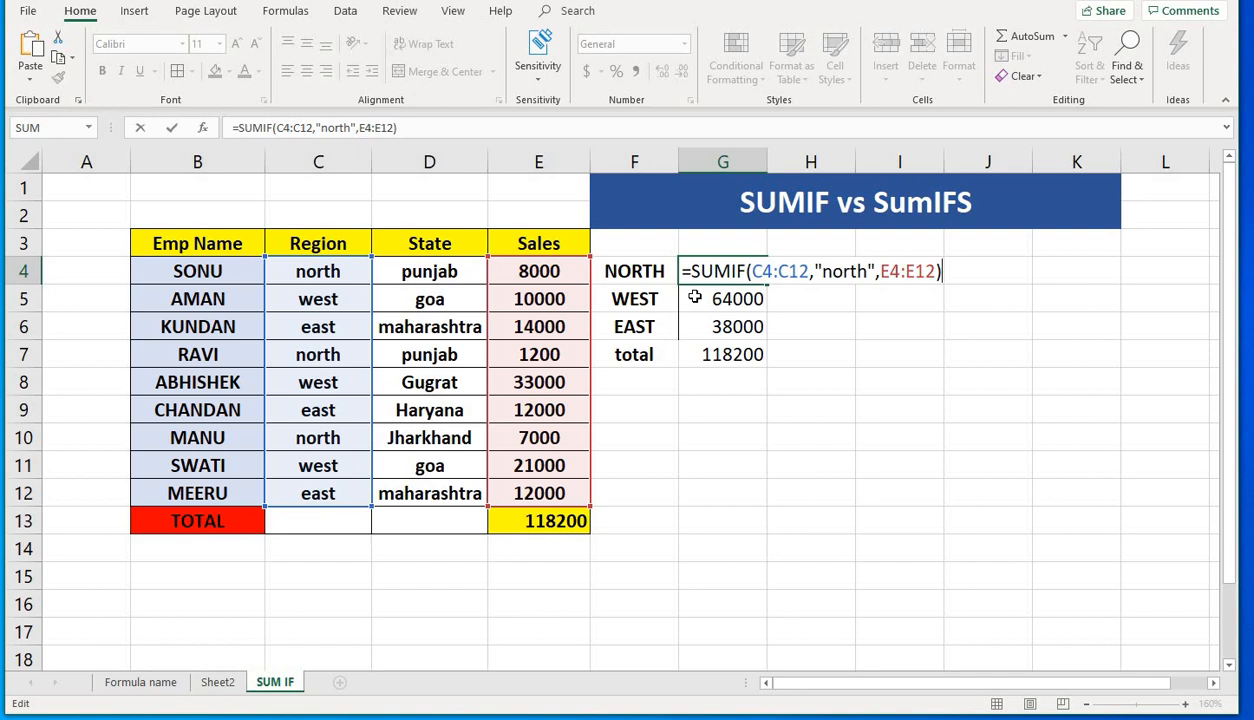
pyautogui.press('Return')
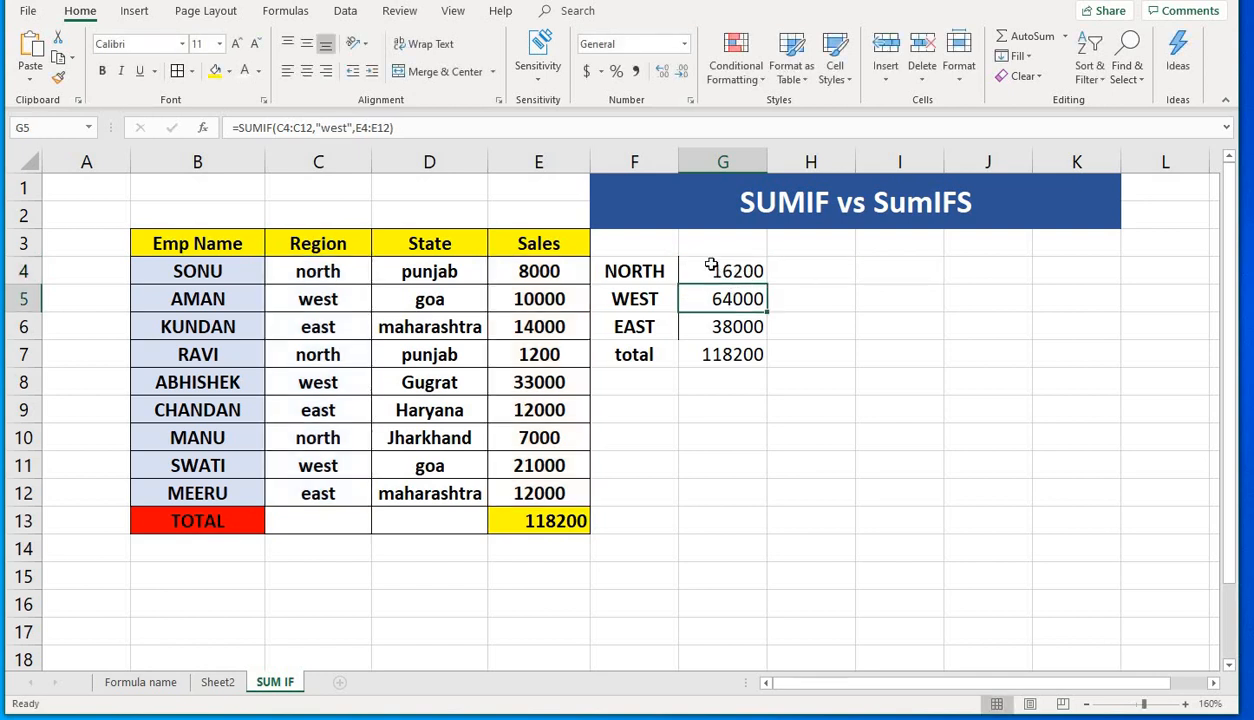
pyautogui.click(665, 279)
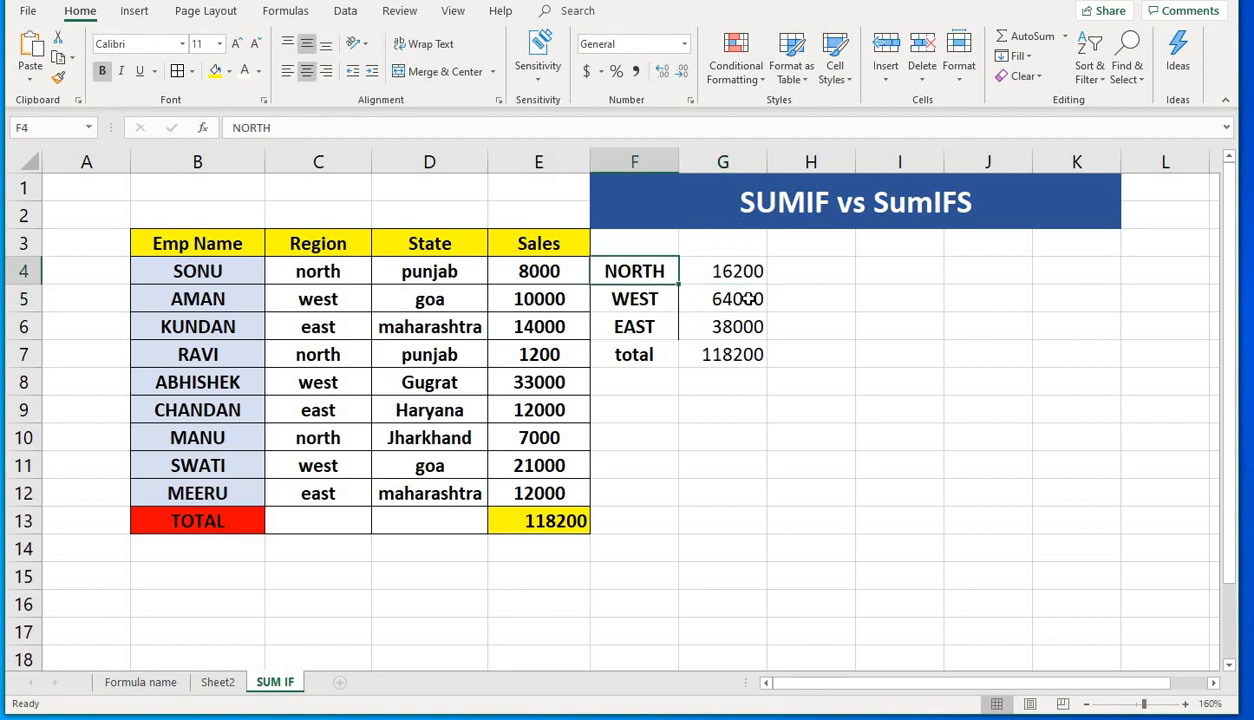
# - Examine the Region and State columns of the sales table as two possible criteria for summing sales
pyautogui.moveTo(322, 245); pyautogui.dragTo(372, 248)
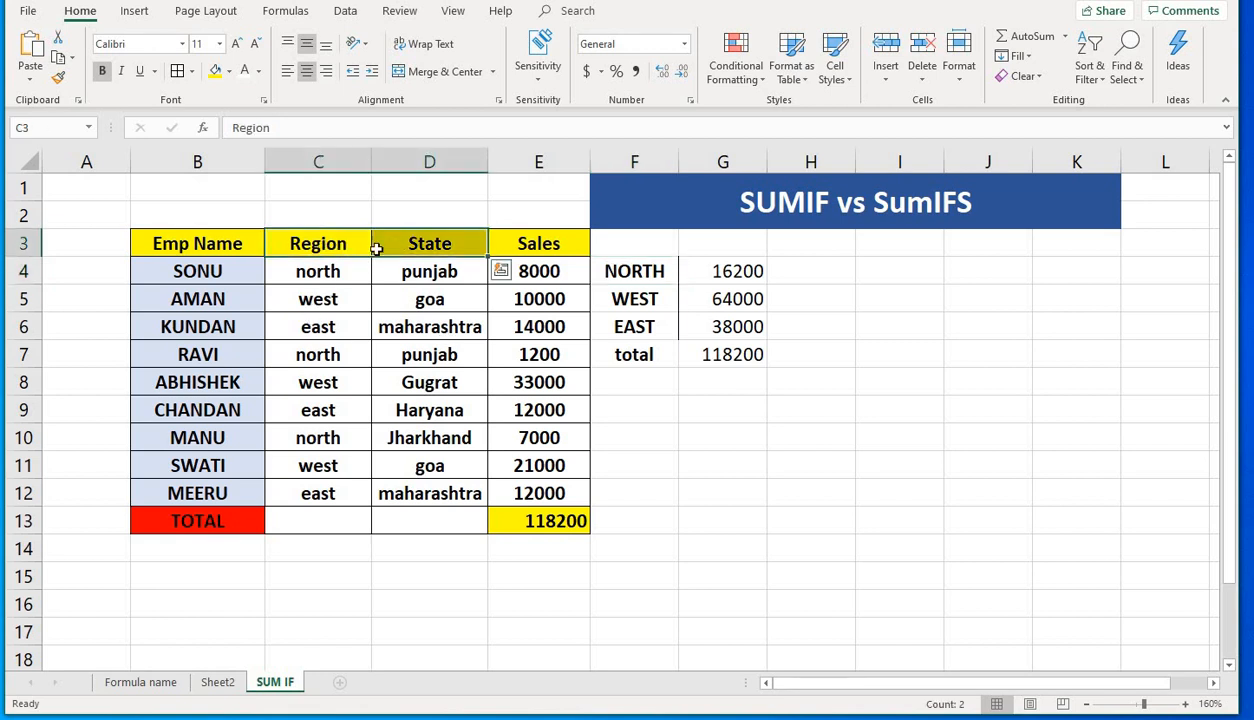
pyautogui.click(426, 276)
pyautogui.press('Right')
pyautogui.press('Left')
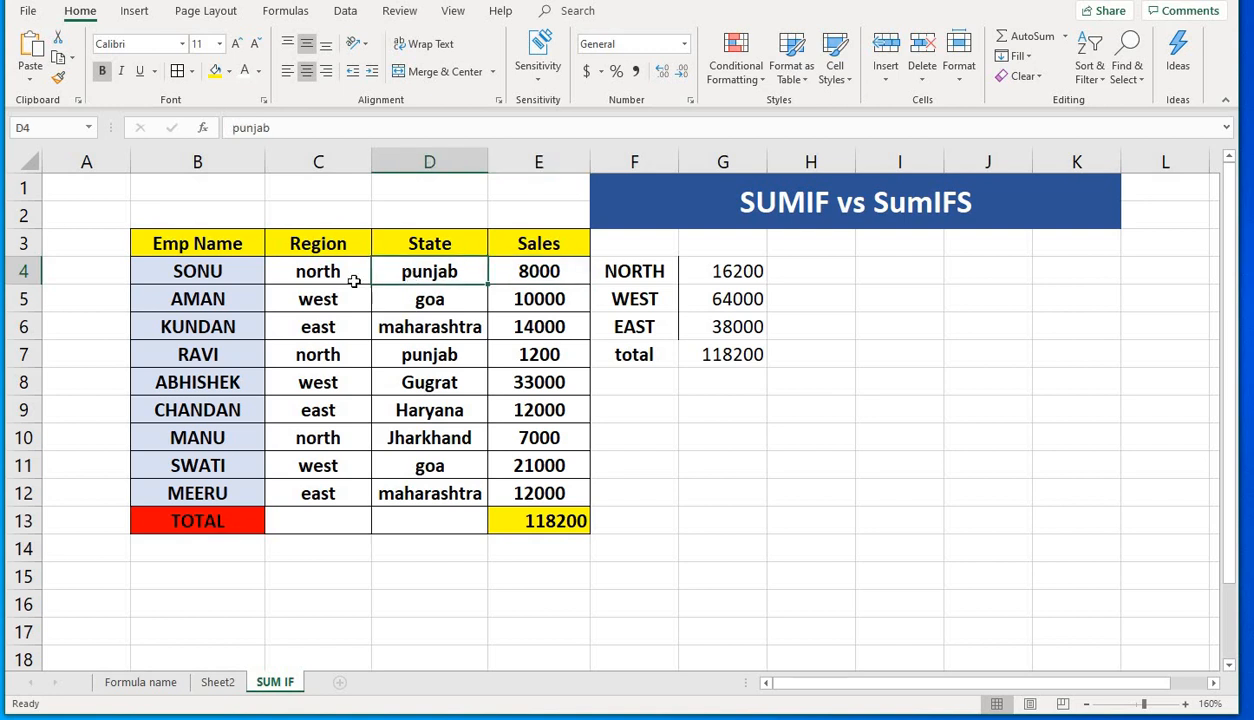
pyautogui.click(345, 276)
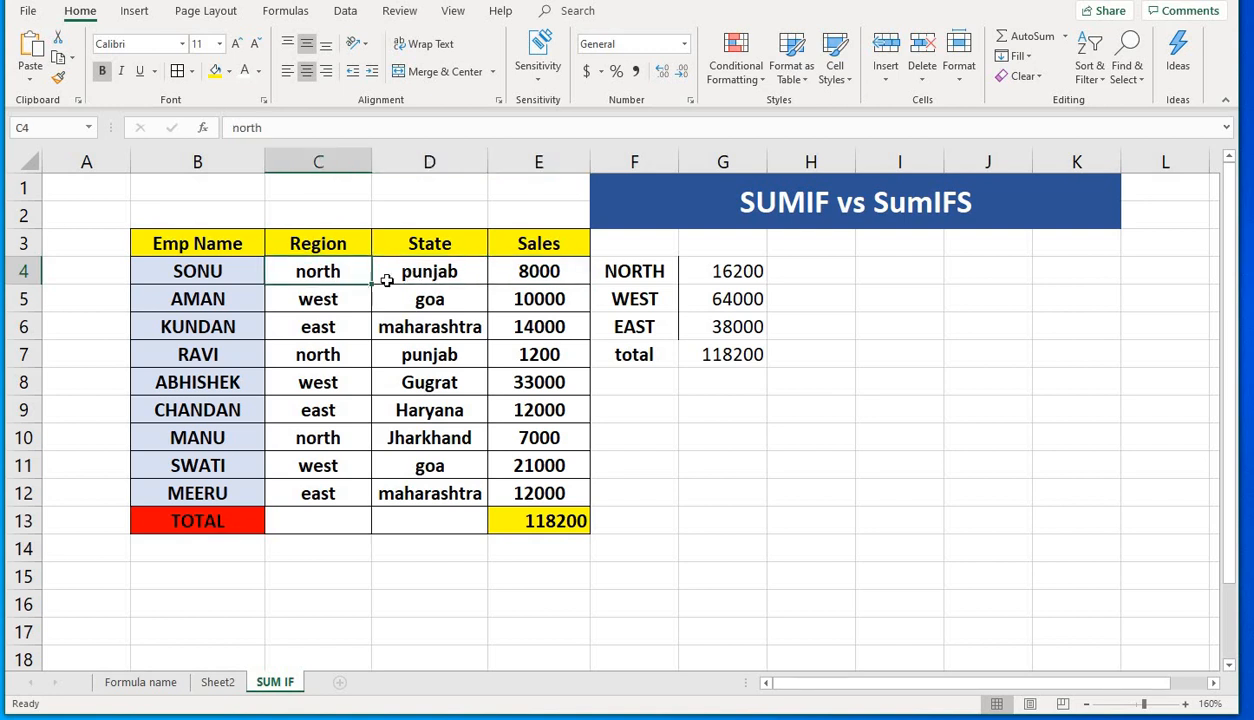
pyautogui.moveTo(420, 276); pyautogui.dragTo(432, 414)
pyautogui.click(432, 412)
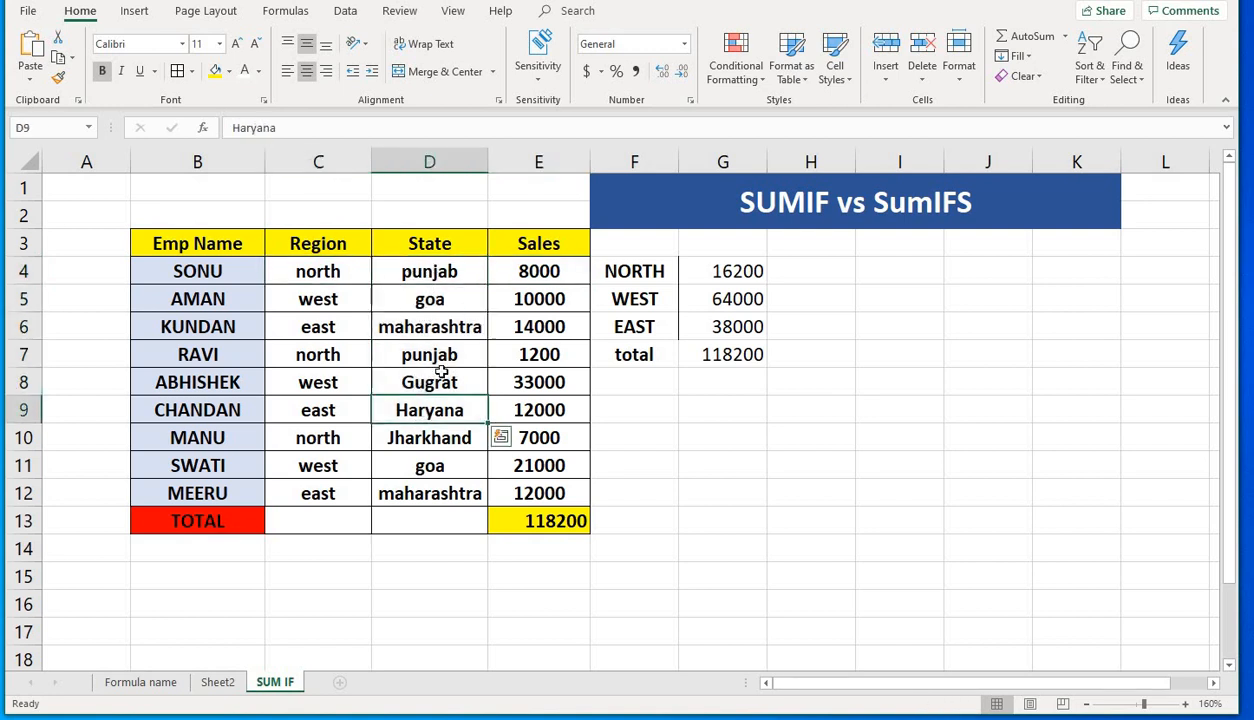
pyautogui.click(309, 243)
pyautogui.click(398, 248)
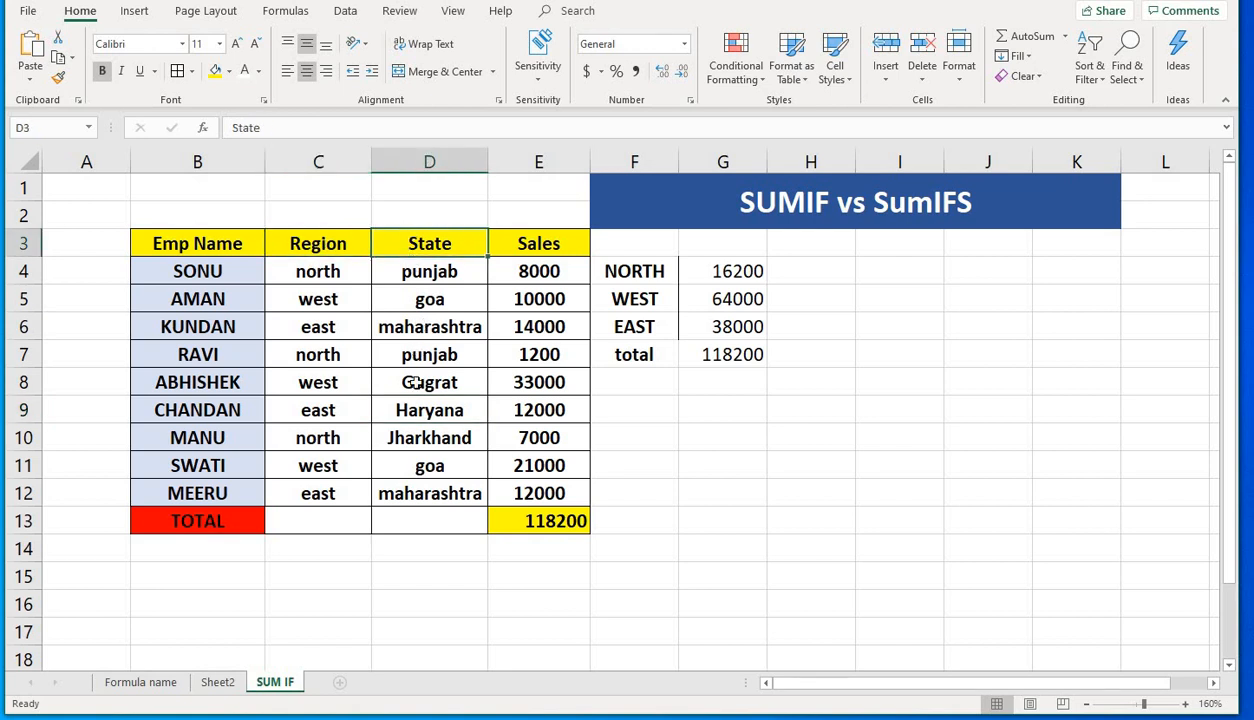
pyautogui.click(390, 300)
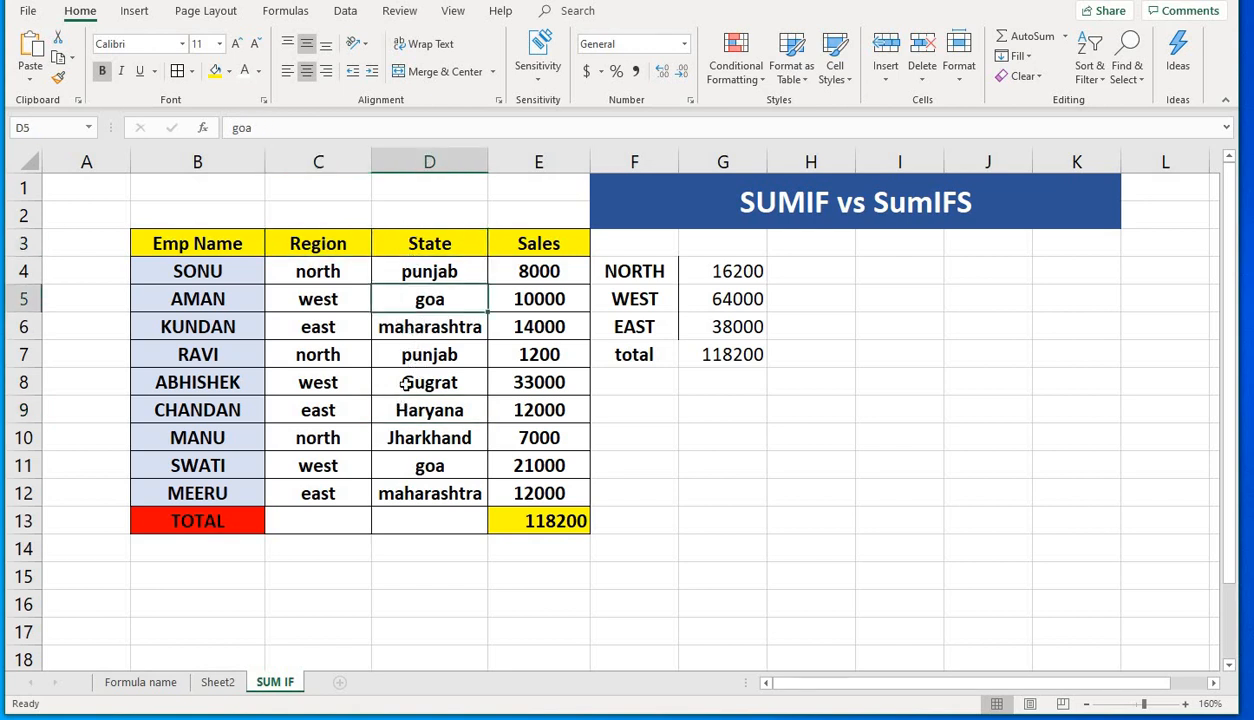
pyautogui.press('Down')
pyautogui.press('Down')
pyautogui.press('Down')
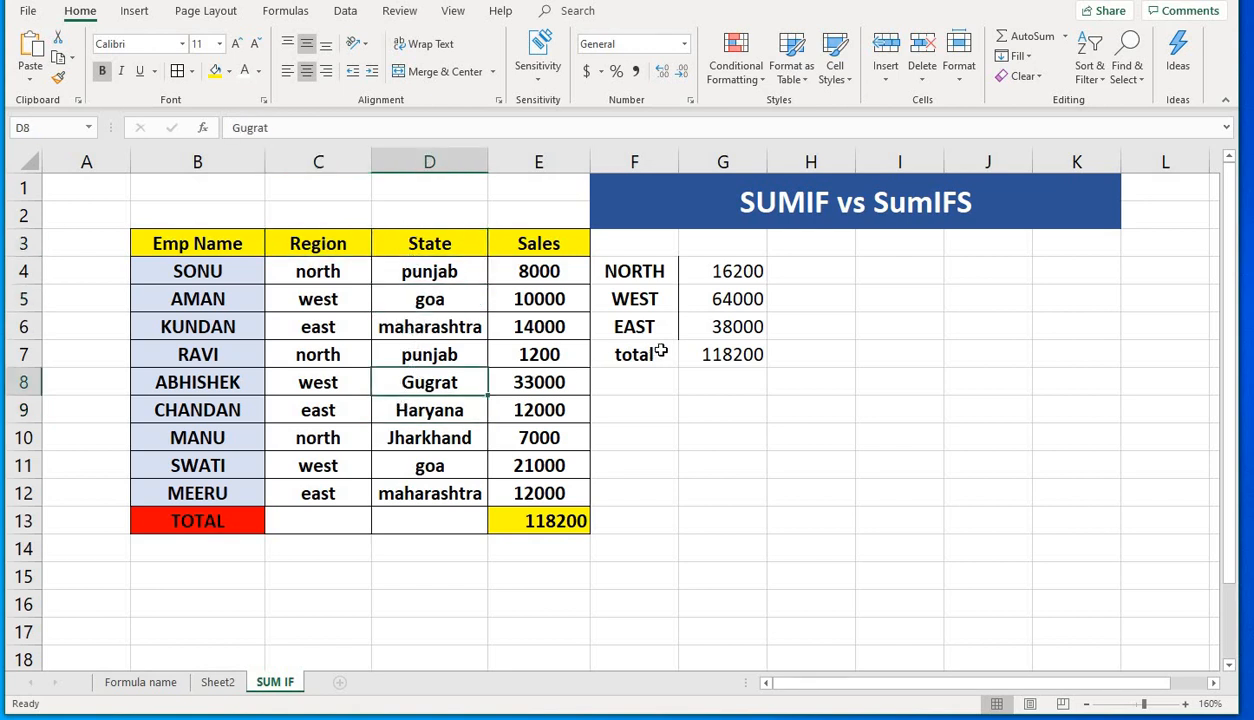
pyautogui.click(716, 385)
pyautogui.click(735, 355)
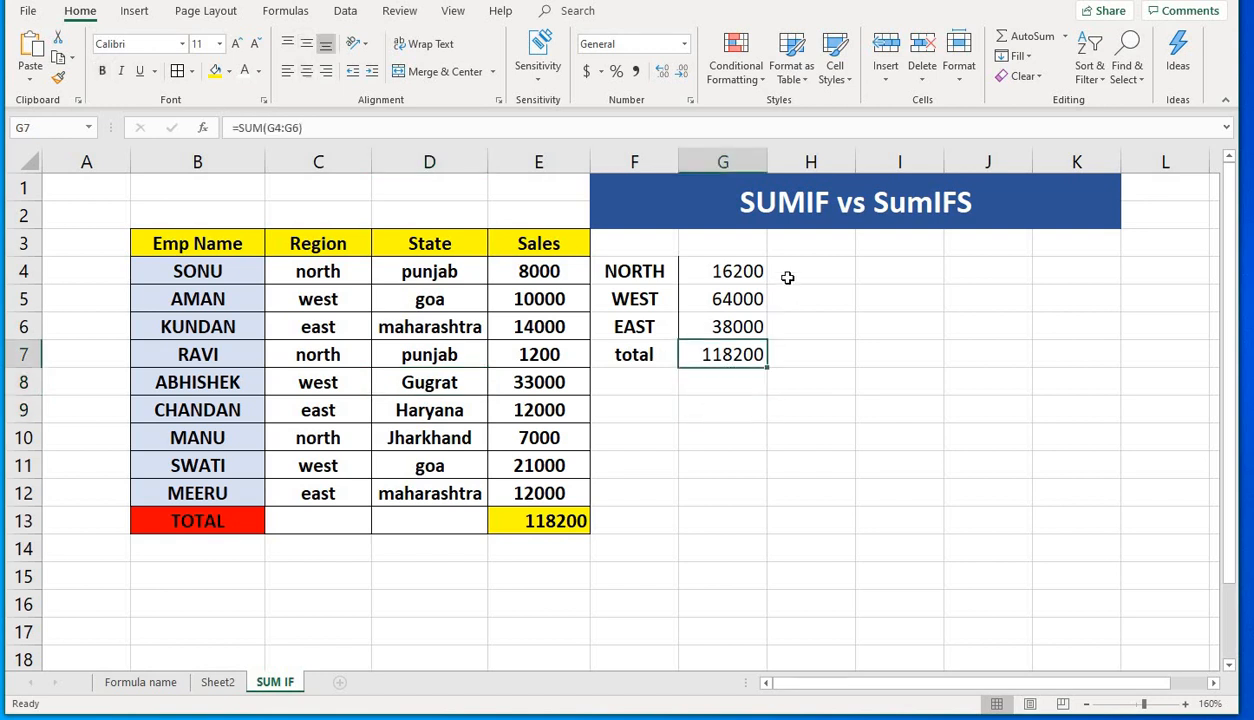
pyautogui.click(788, 277)
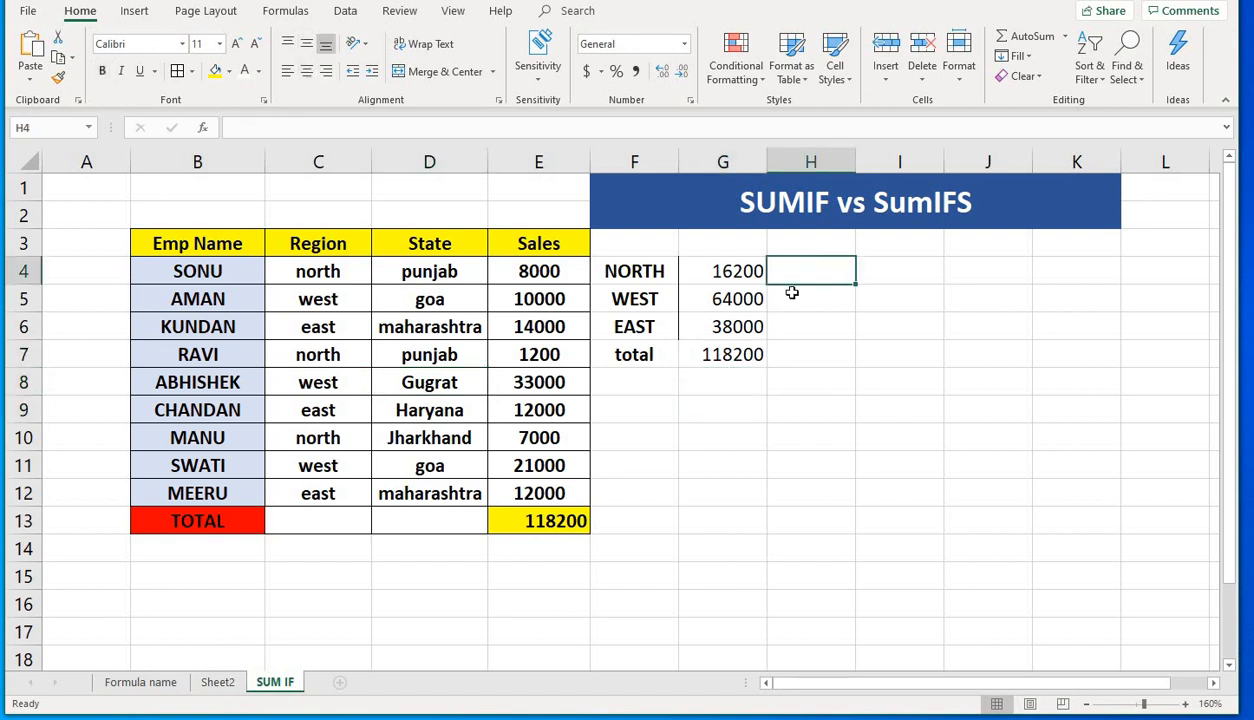
pyautogui.click(778, 305)
pyautogui.click(809, 268)
pyautogui.click(628, 400)
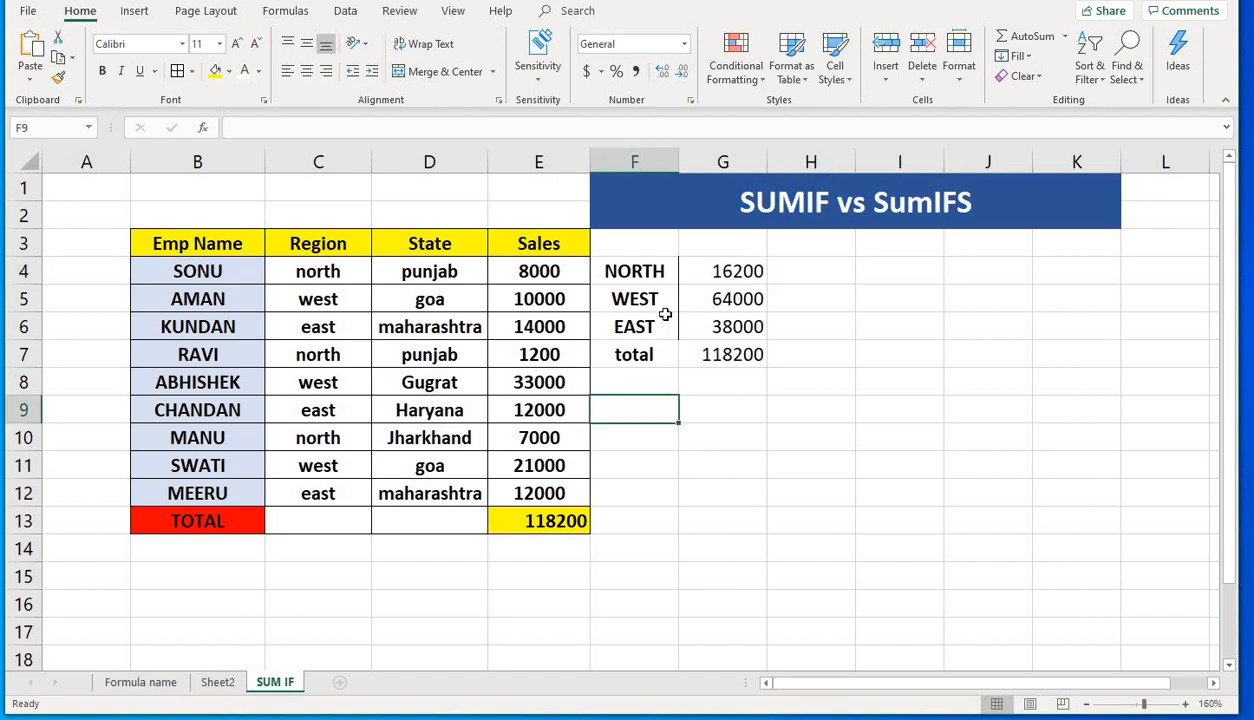
pyautogui.click(706, 402)
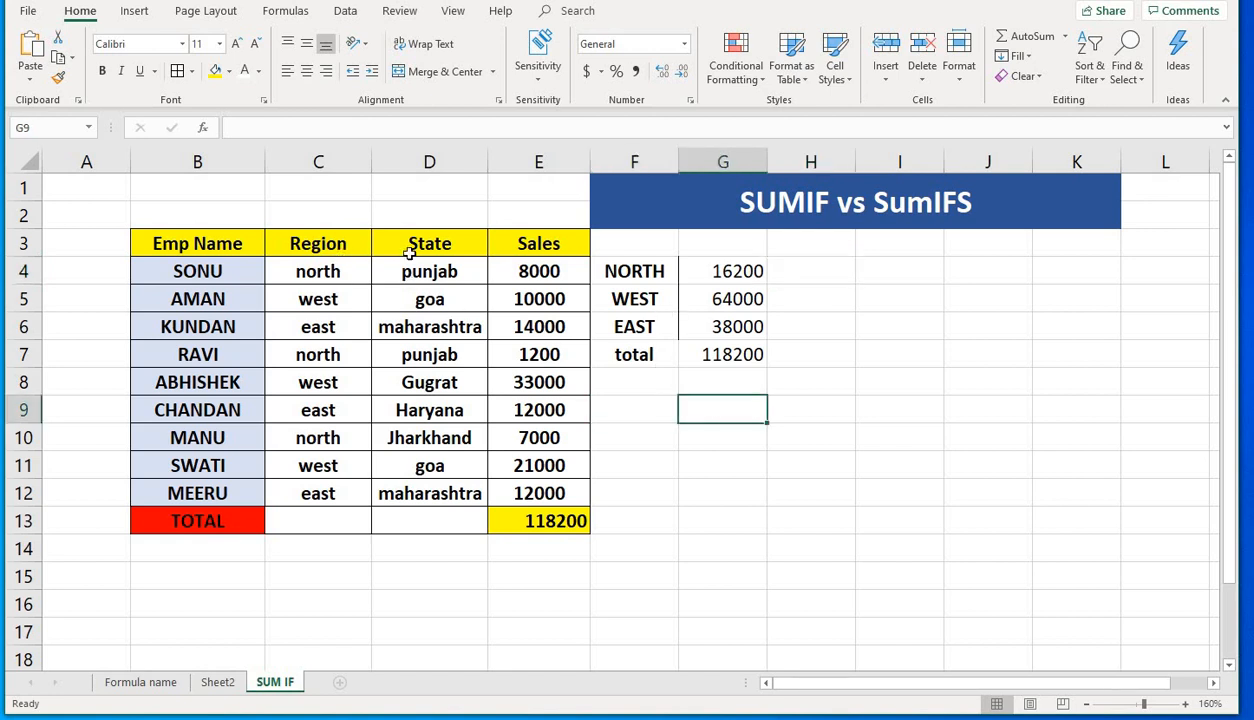
# - Copy the Region, State and Sales headers from C3:E3 into F9:H9
pyautogui.moveTo(330, 252); pyautogui.dragTo(517, 252)
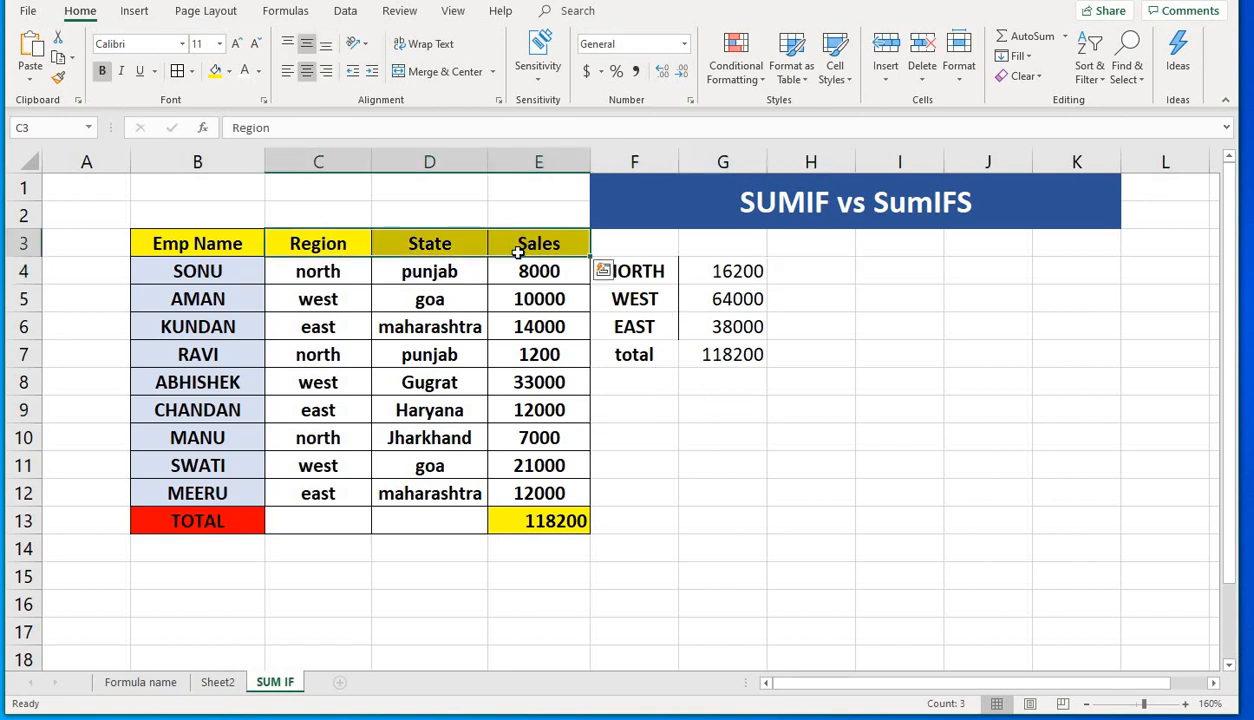
pyautogui.hotkey('ctrl', 'c')
pyautogui.click(645, 410)
pyautogui.hotkey('ctrl', 'v')
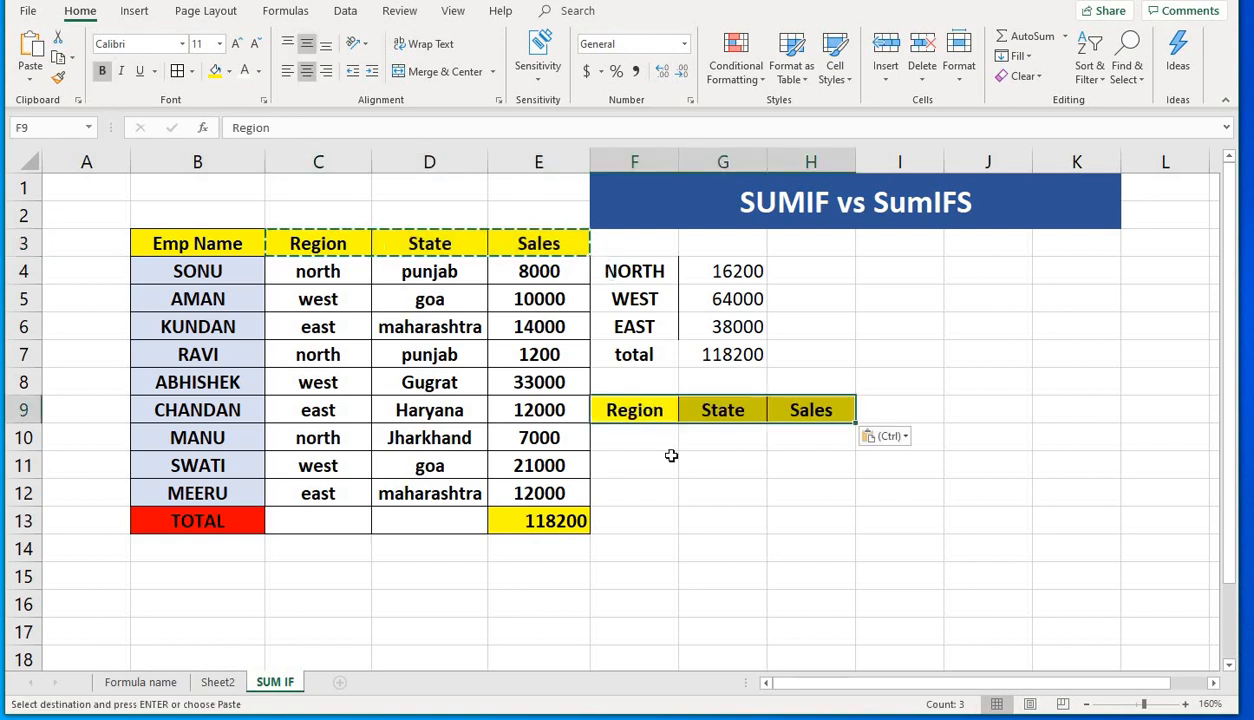
# - Copy the north and punjab entries from C4:D4 into F10:G10 under the Region and State headers
pyautogui.click(656, 430)
pyautogui.click(322, 268)
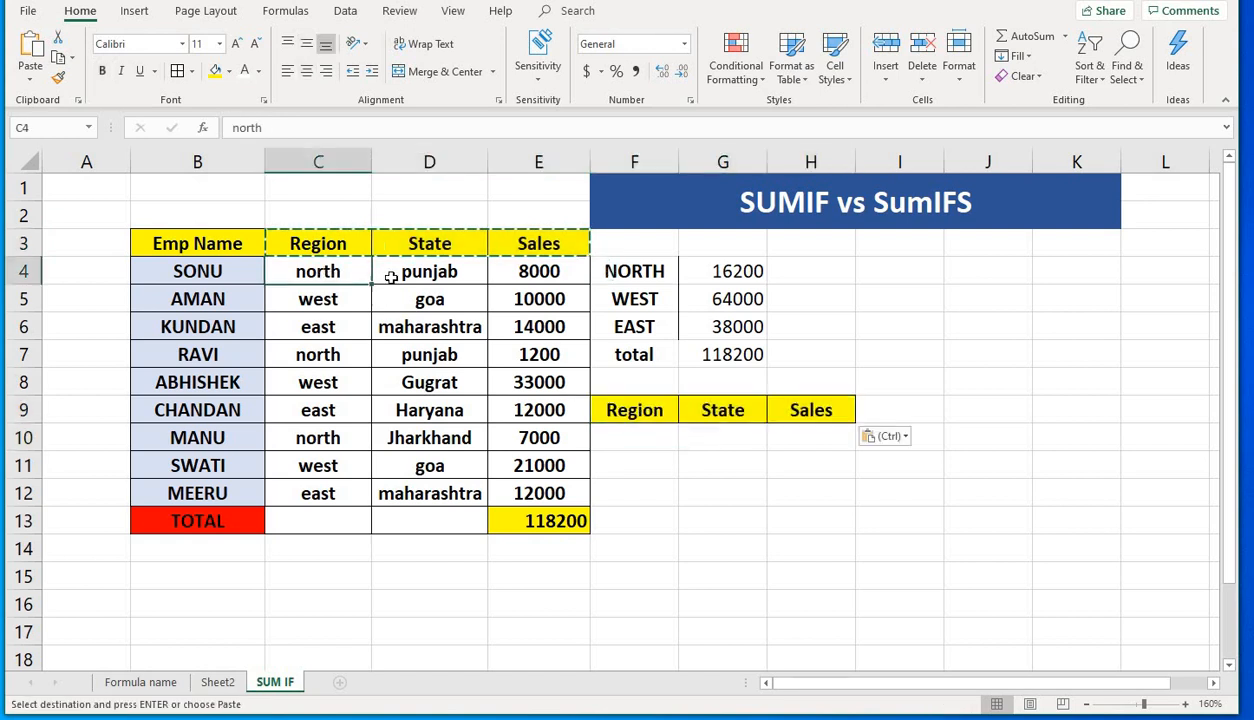
pyautogui.moveTo(390, 277); pyautogui.dragTo(400, 288)
pyautogui.hotkey('ctrl', 'c')
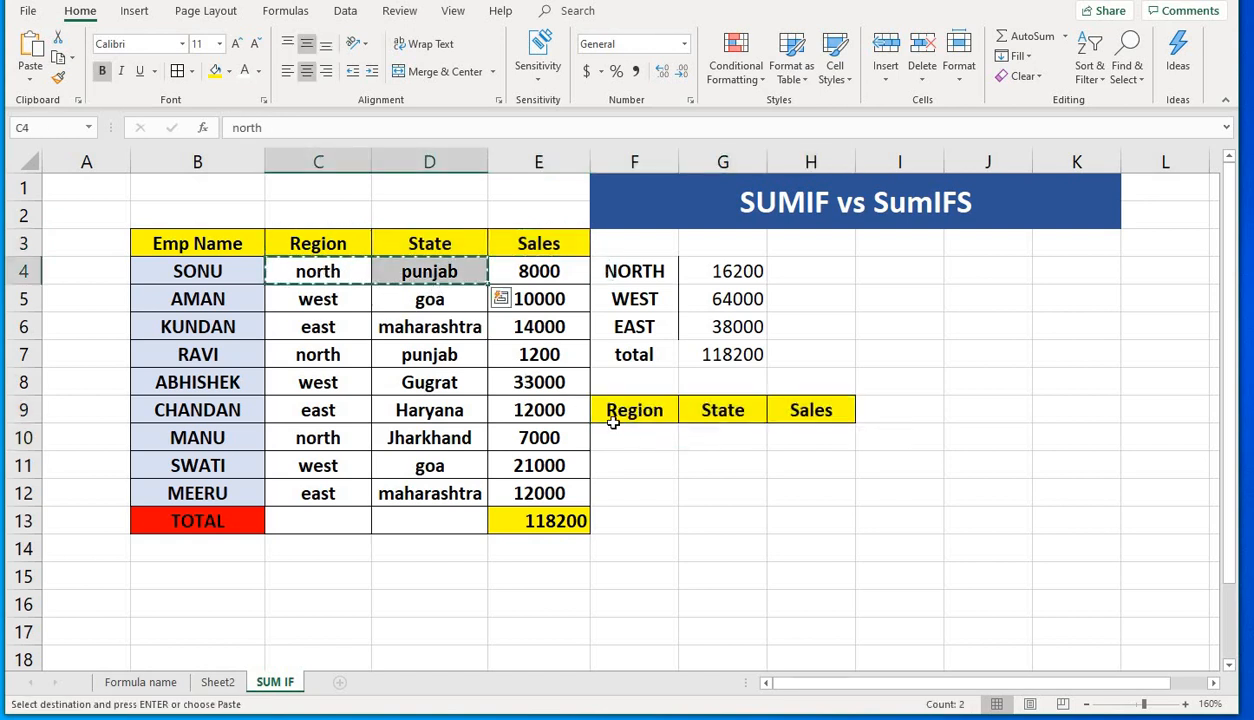
pyautogui.click(630, 435)
pyautogui.hotkey('ctrl', 'v')
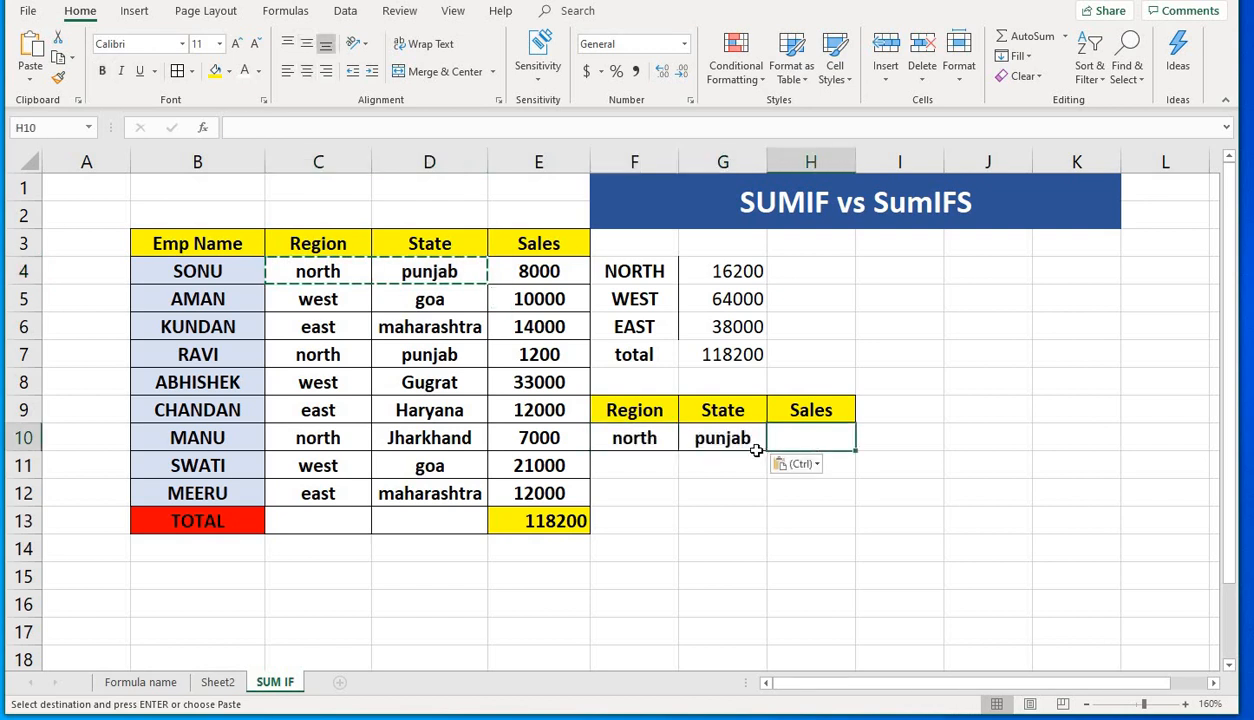
# - Replace the Sales header in H9 with total
pyautogui.click(781, 416)
pyautogui.write('total')
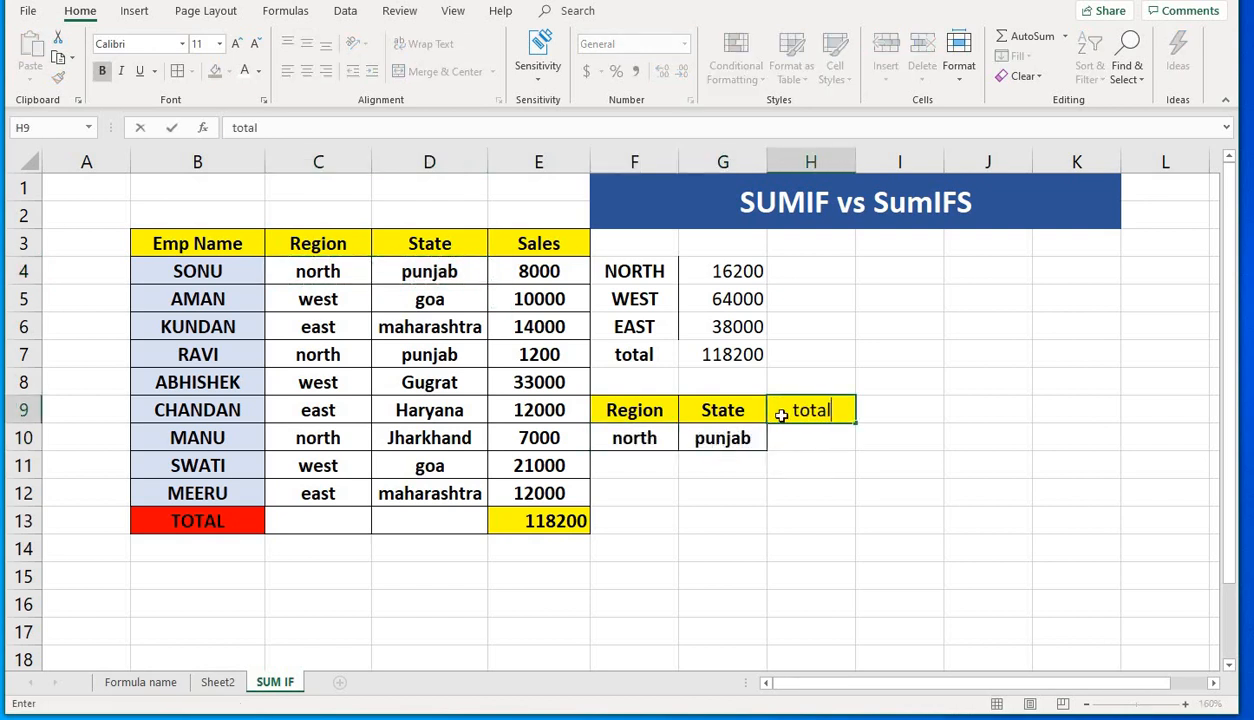
pyautogui.press('Return')
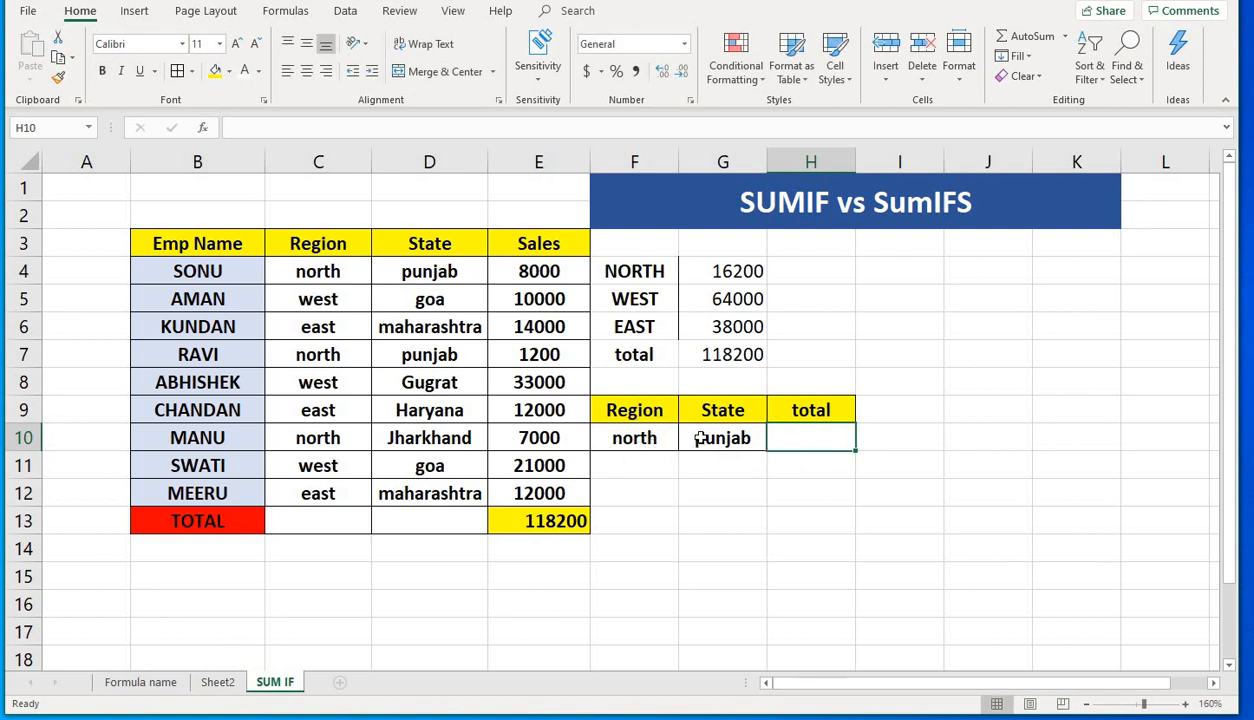
# - Begin a SUMIFS formula in H10 with the sales values E4:E12 as the sum range
pyautogui.write('=')
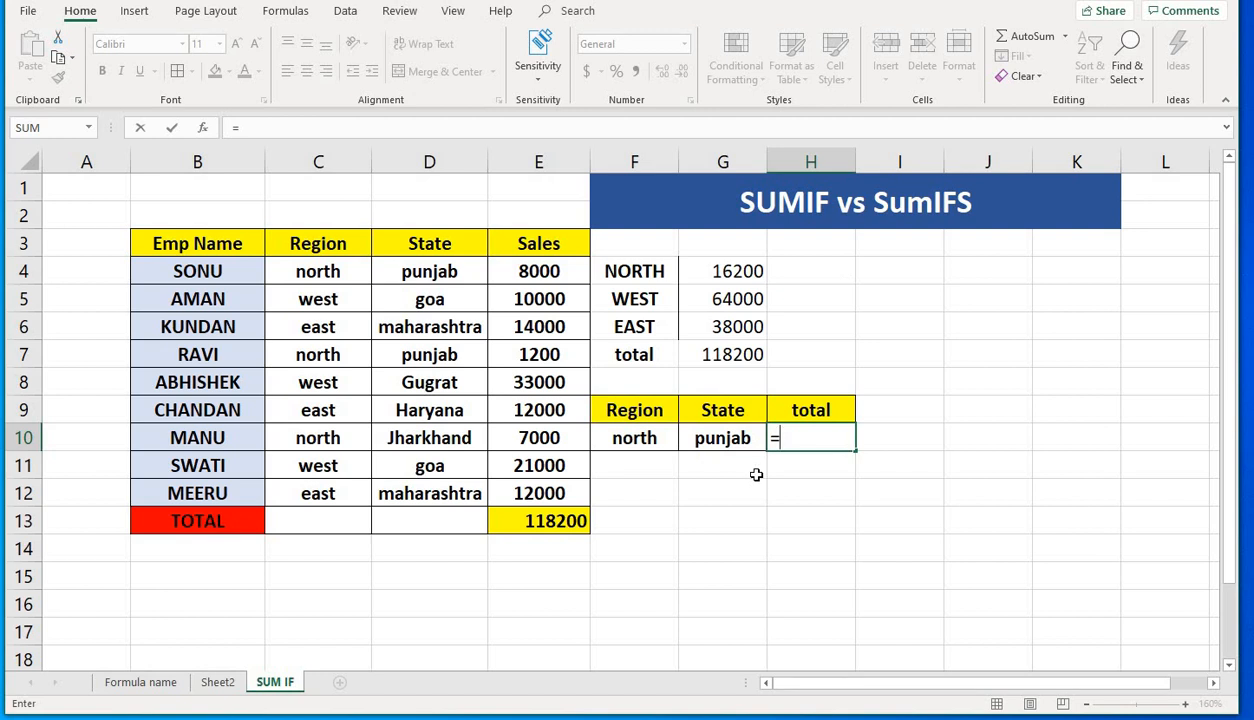
pyautogui.write('sum')
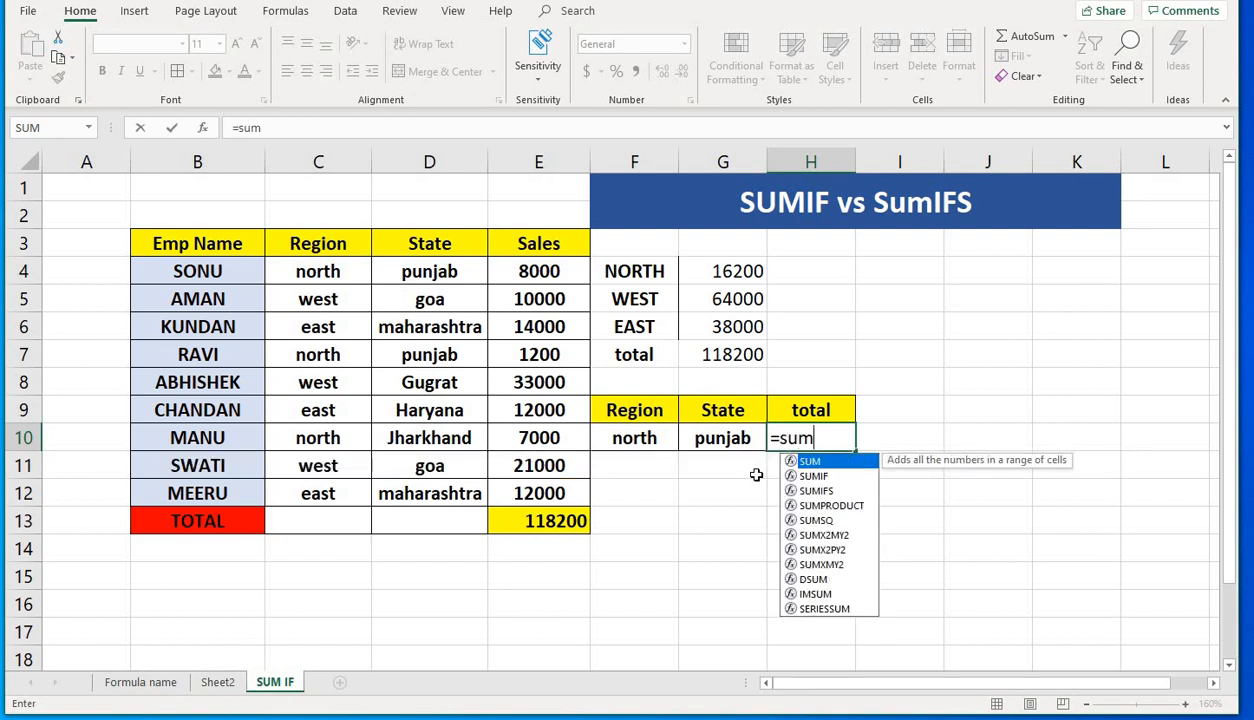
pyautogui.write('ifs')
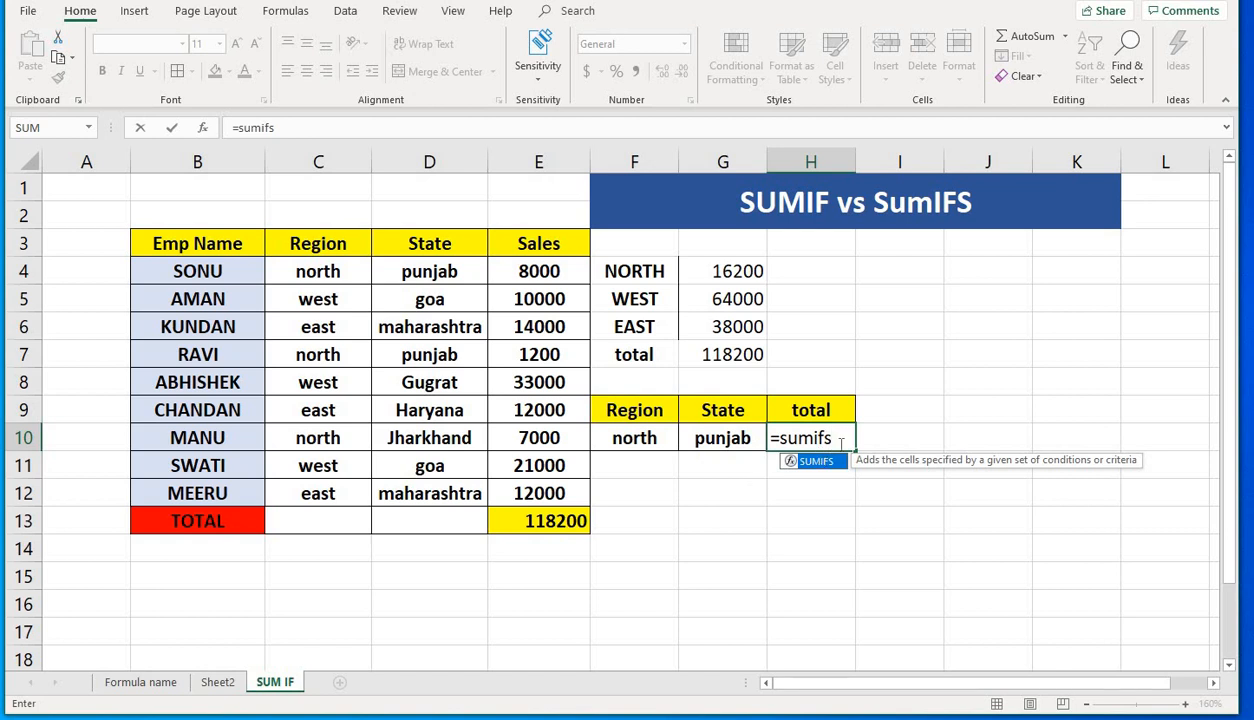
pyautogui.write('(')
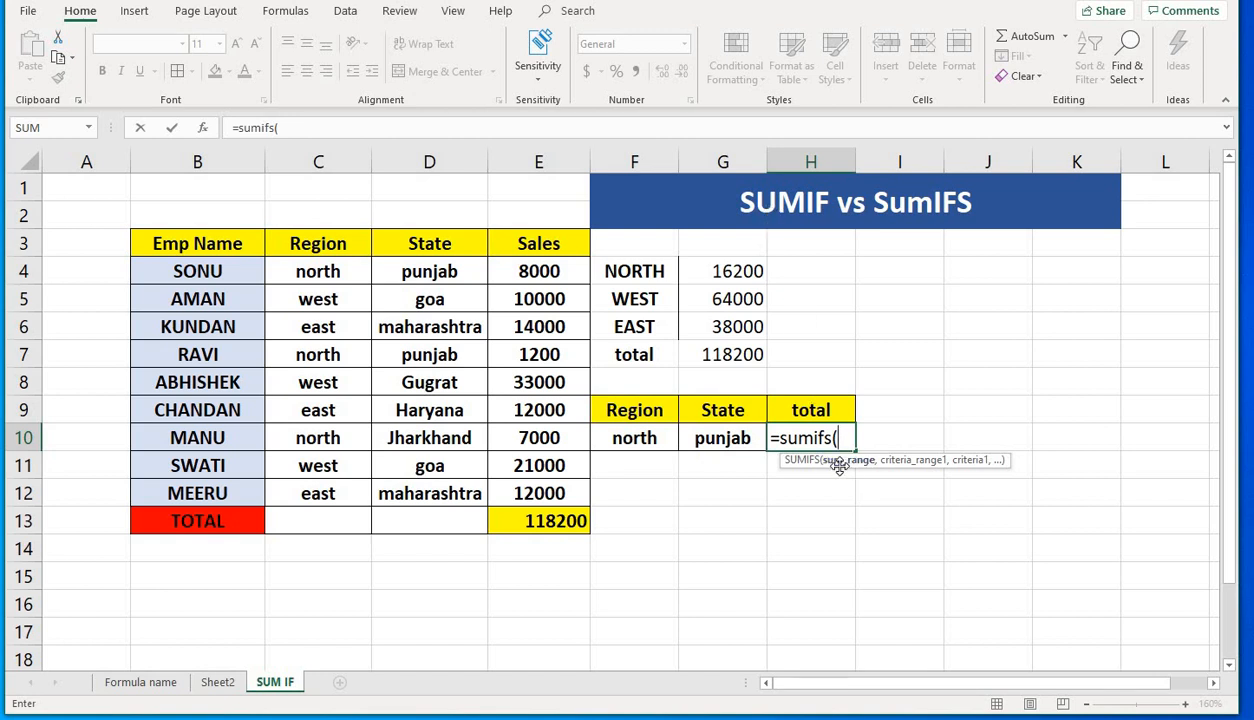
pyautogui.moveTo(527, 268); pyautogui.dragTo(527, 489)
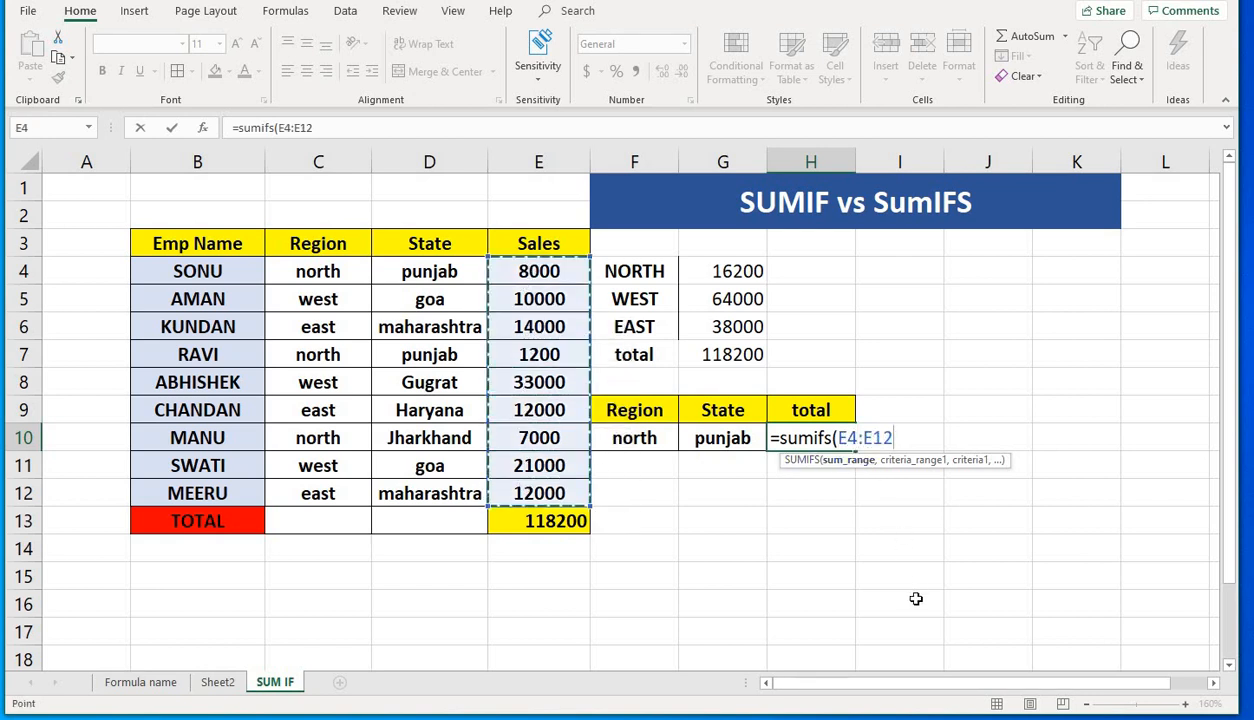
pyautogui.write(',')
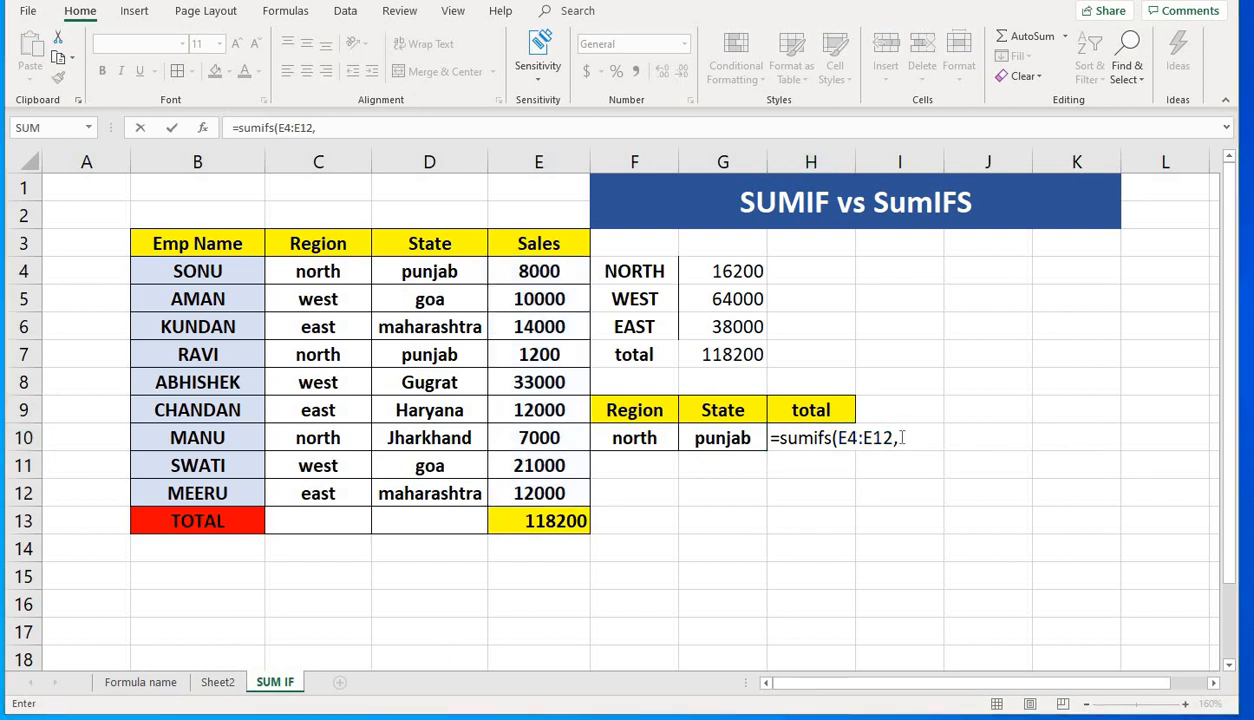
pyautogui.click(902, 437)
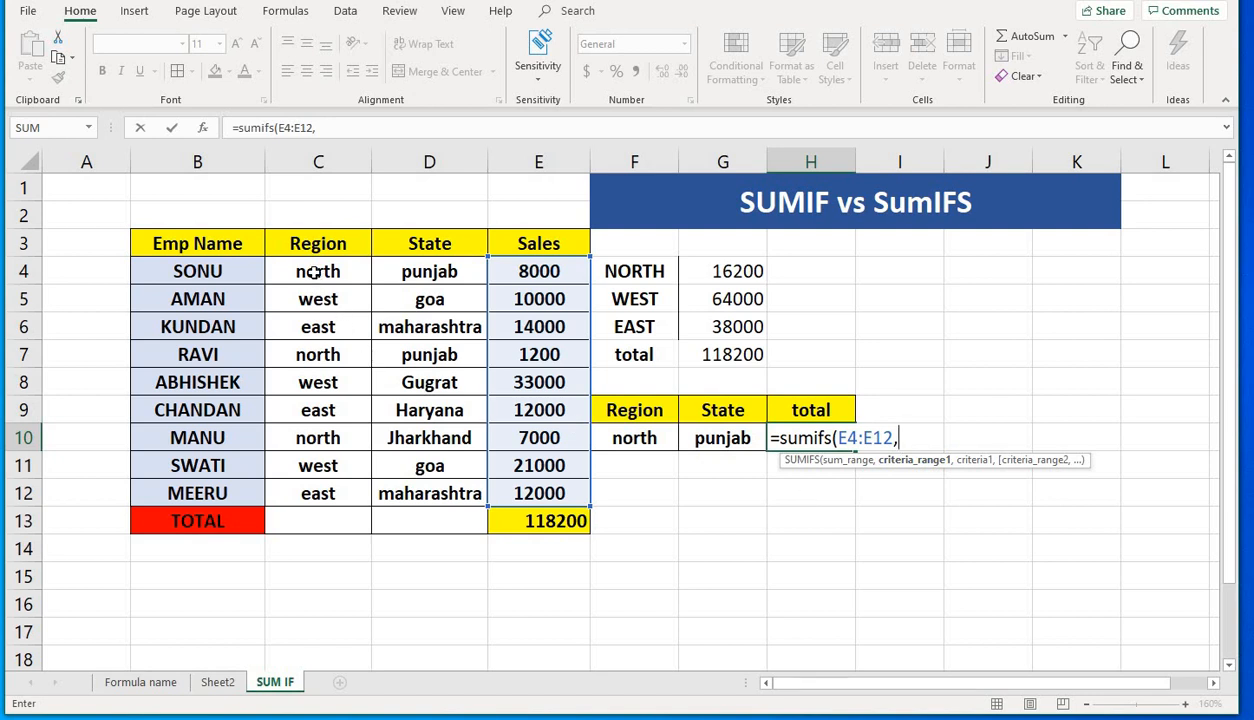
# - Add the region range C4:C12 with the criterion "north" as the first condition of the SUMIFS formula
pyautogui.moveTo(310, 270); pyautogui.dragTo(345, 492)
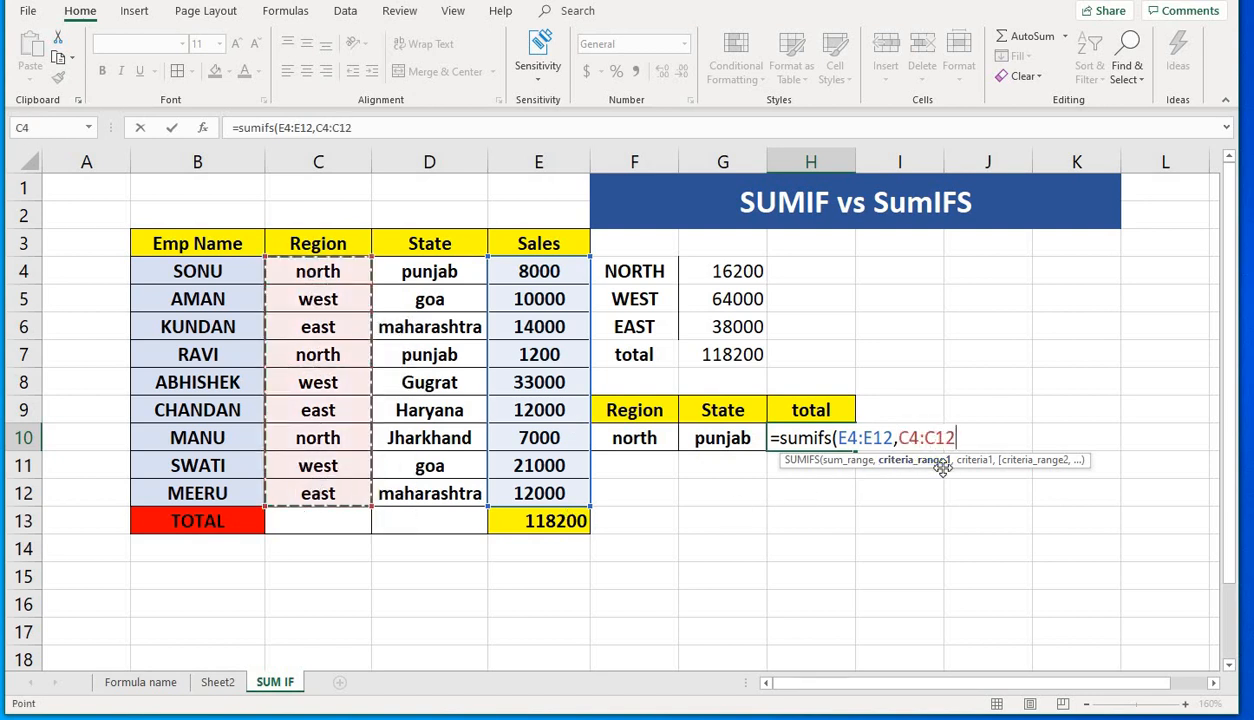
pyautogui.write(',')
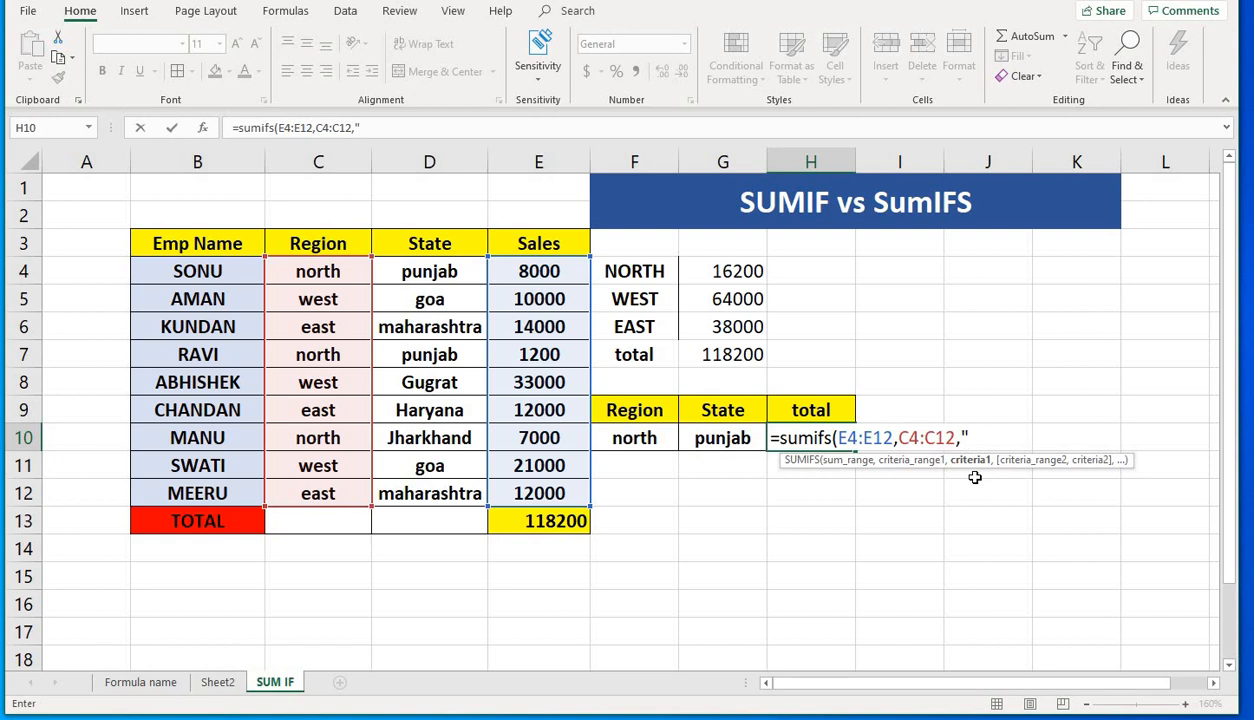
pyautogui.write('north')
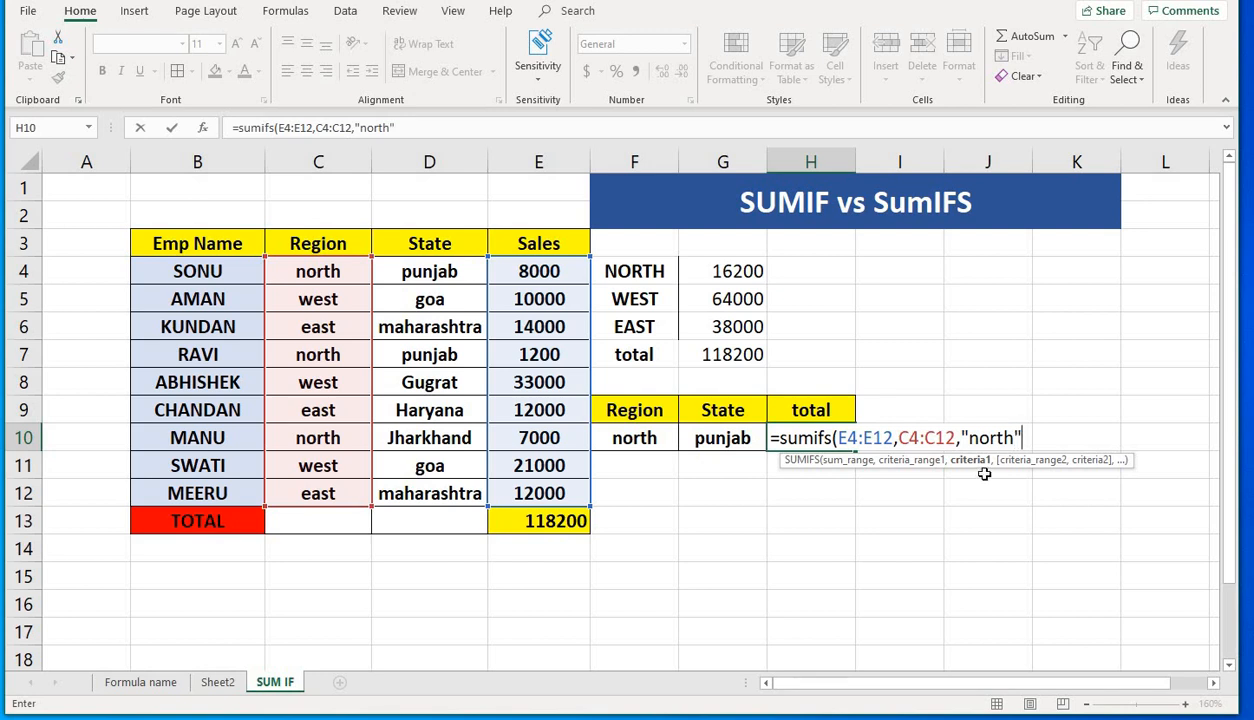
pyautogui.write('",')
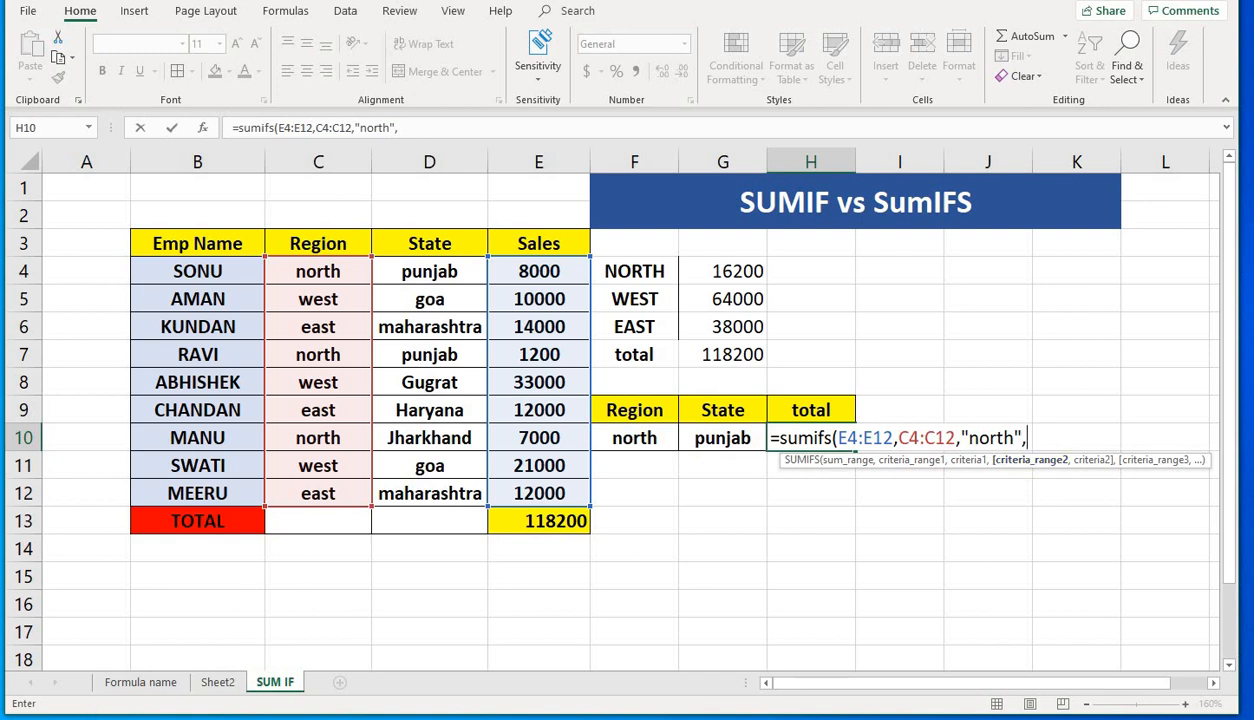
# - Add the state range D4:D12 with the criterion "punjab" as the second condition and complete the SUMIFS formula
pyautogui.click(1033, 437)
pyautogui.moveTo(441, 273); pyautogui.dragTo(437, 492)
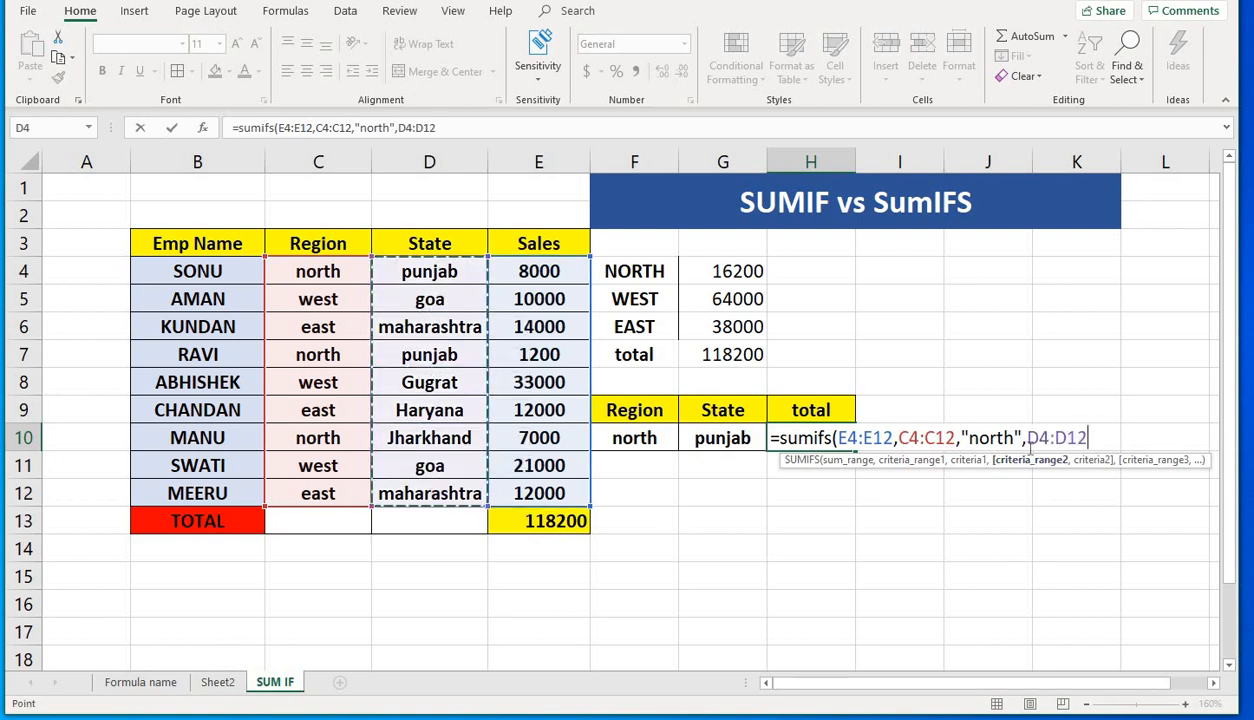
pyautogui.write(',')
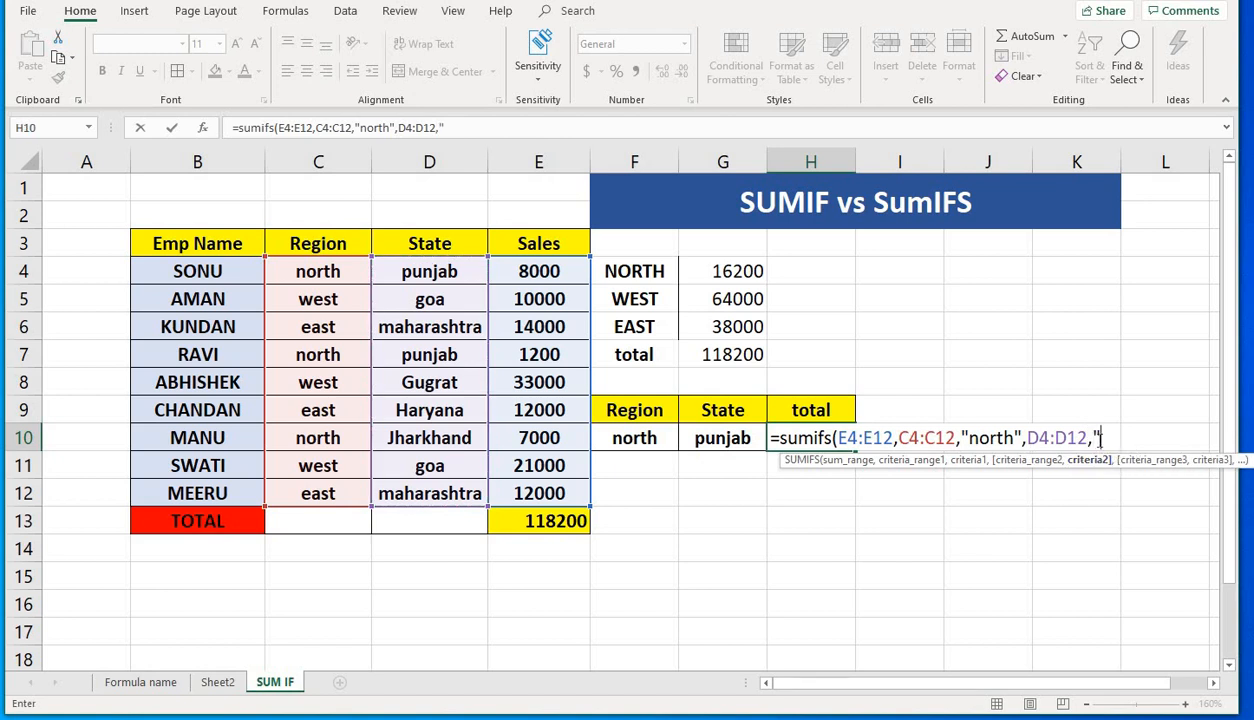
pyautogui.write('"punjab')
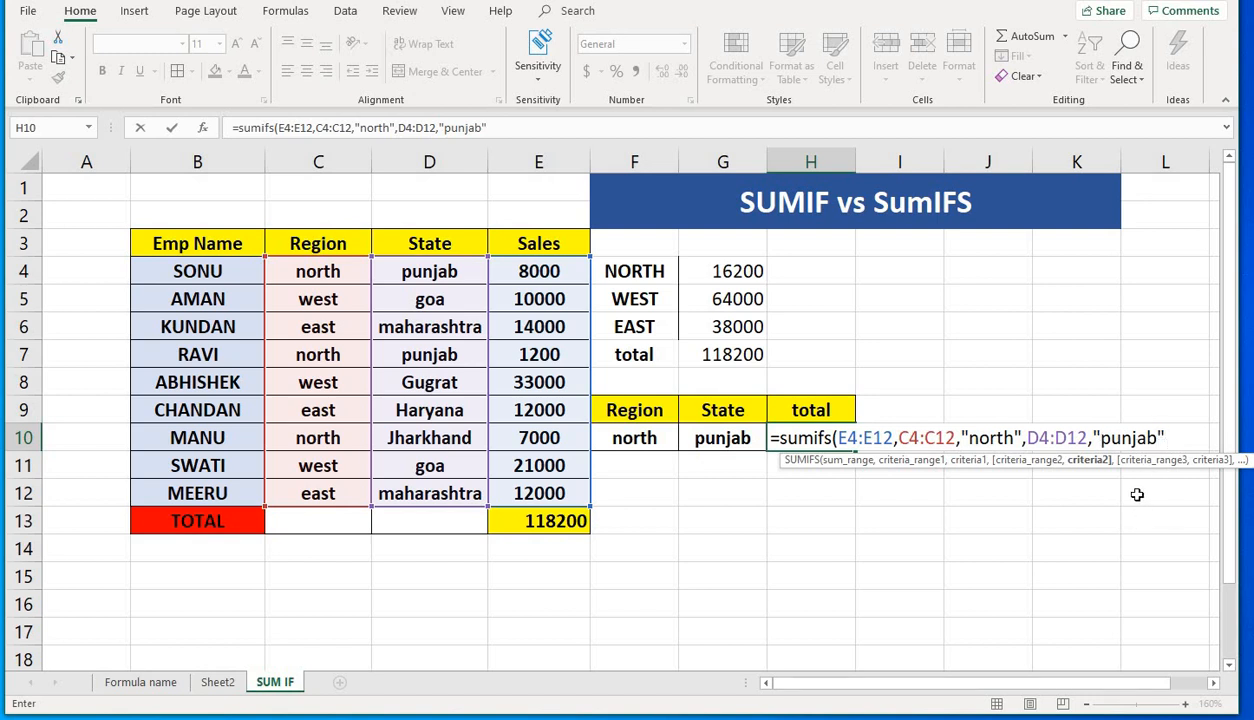
pyautogui.write(')')
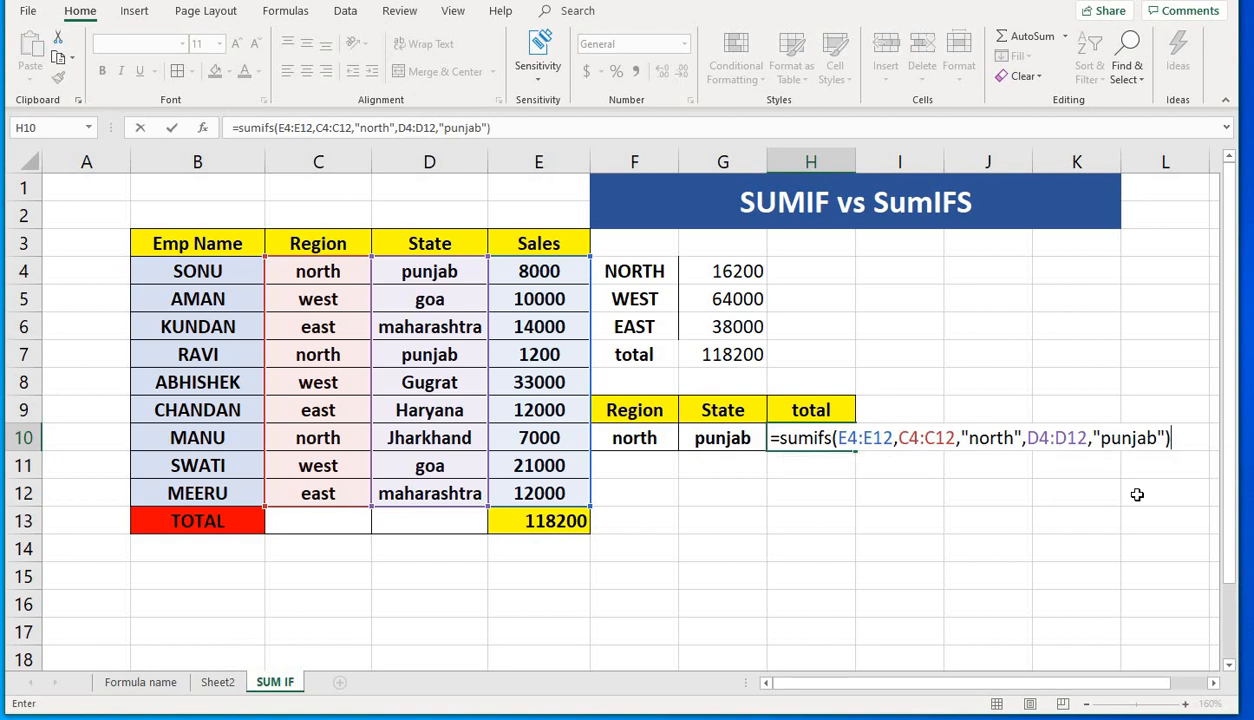
pyautogui.press('Return')
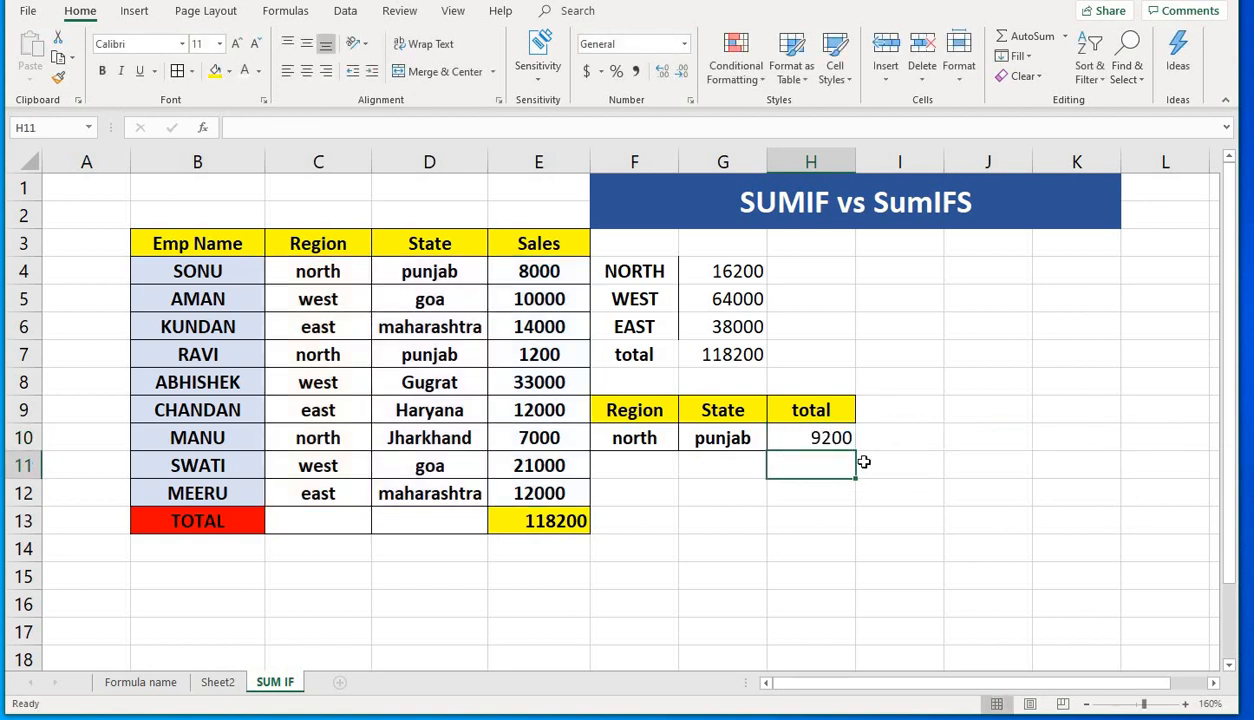
# - Check the SUMIFS total in H10 against the sales in E4 and E7 of the matching north and punjab rows
pyautogui.click(812, 430)
pyautogui.click(665, 441)
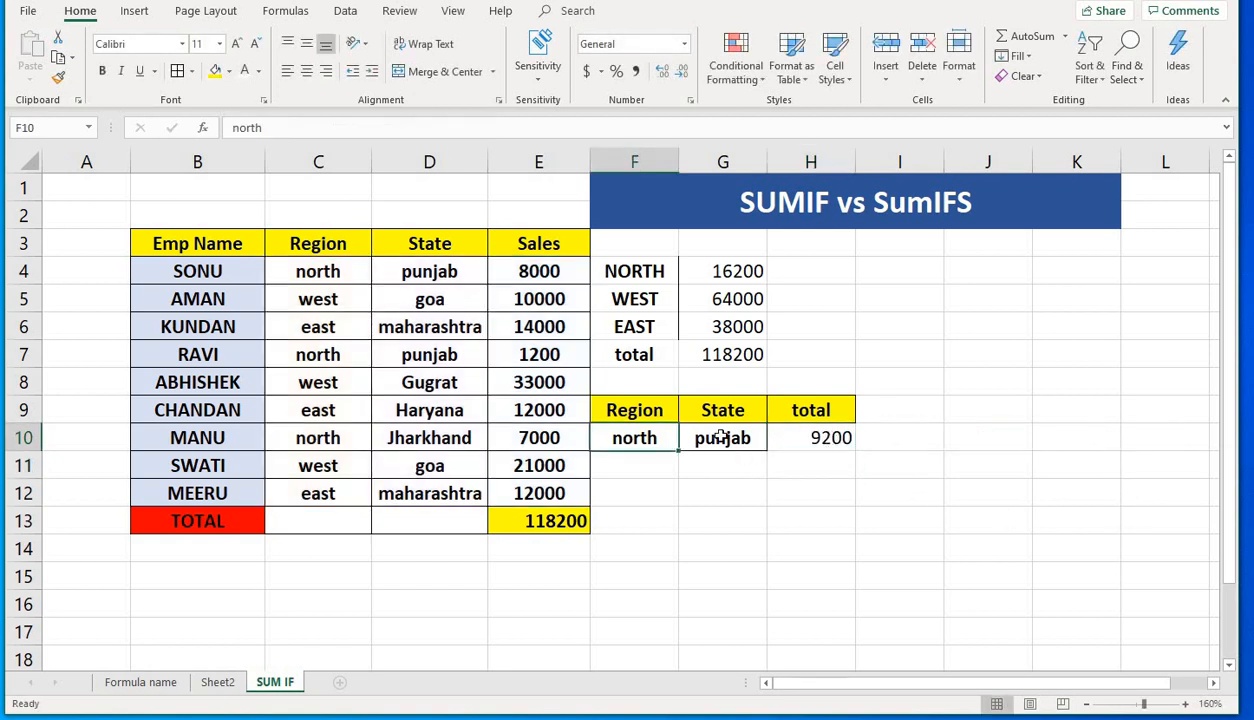
pyautogui.click(710, 437)
pyautogui.click(812, 435)
pyautogui.moveTo(323, 279); pyautogui.dragTo(533, 268)
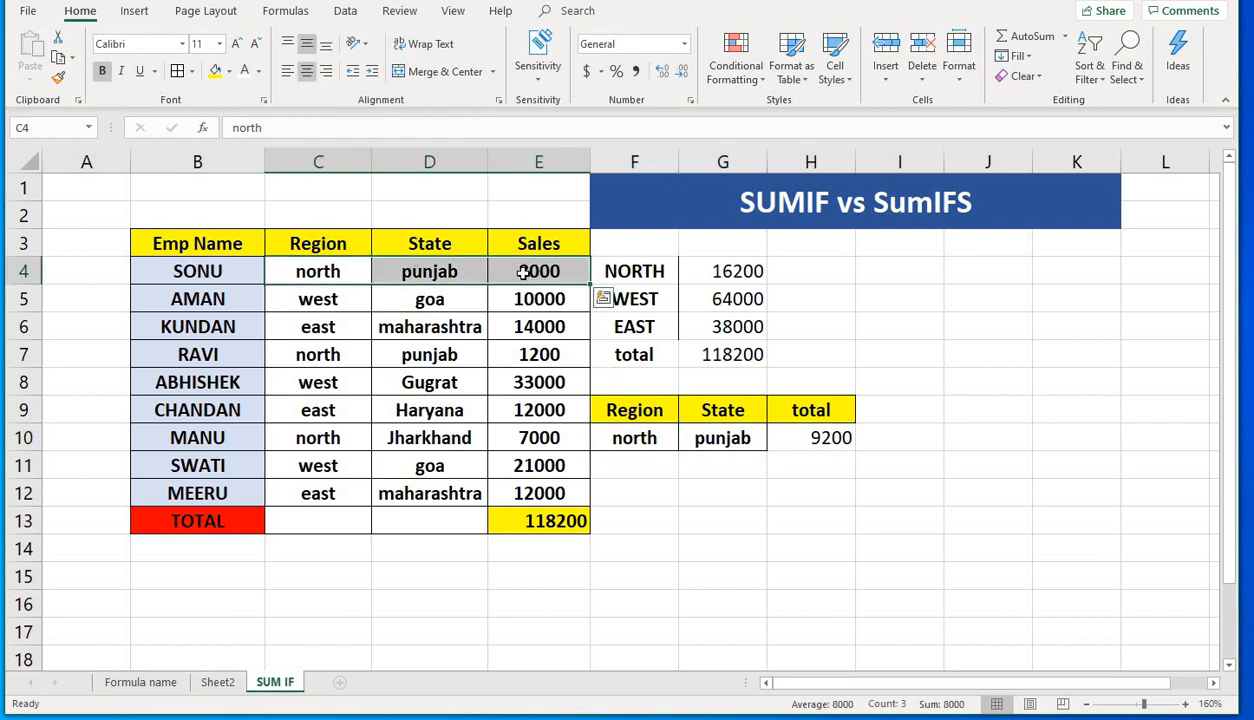
pyautogui.click(533, 268)
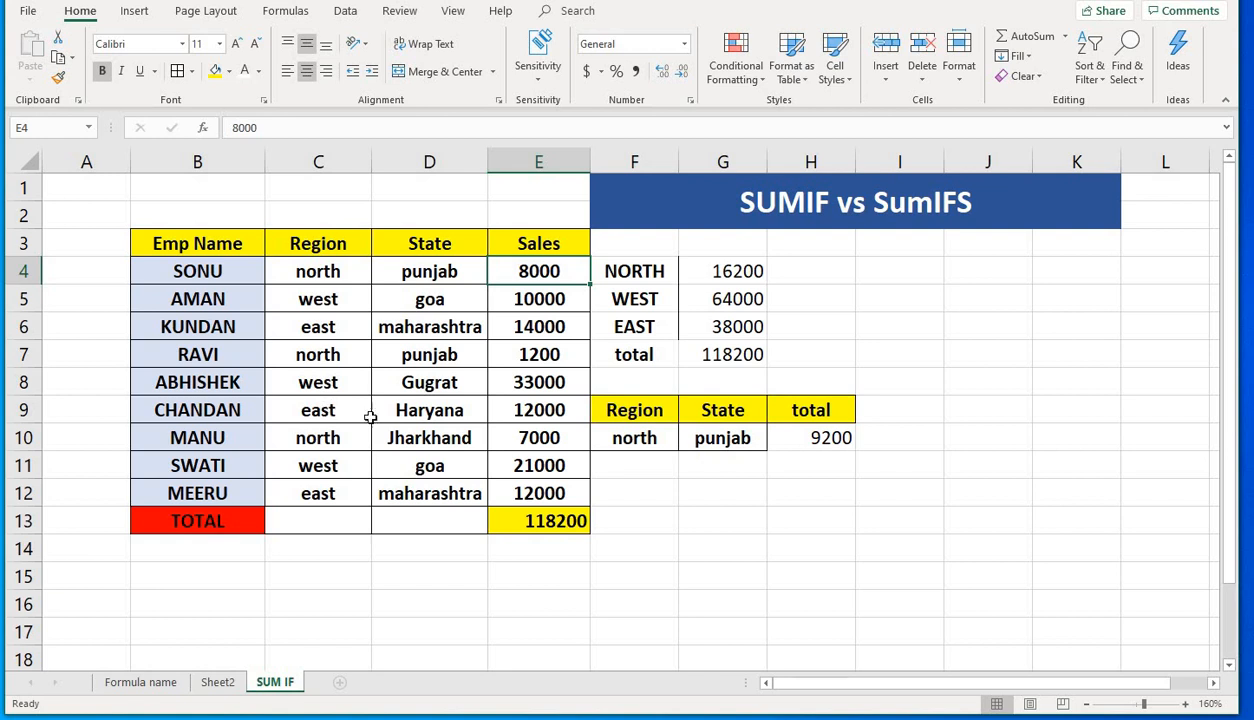
pyautogui.moveTo(342, 349); pyautogui.dragTo(466, 352)
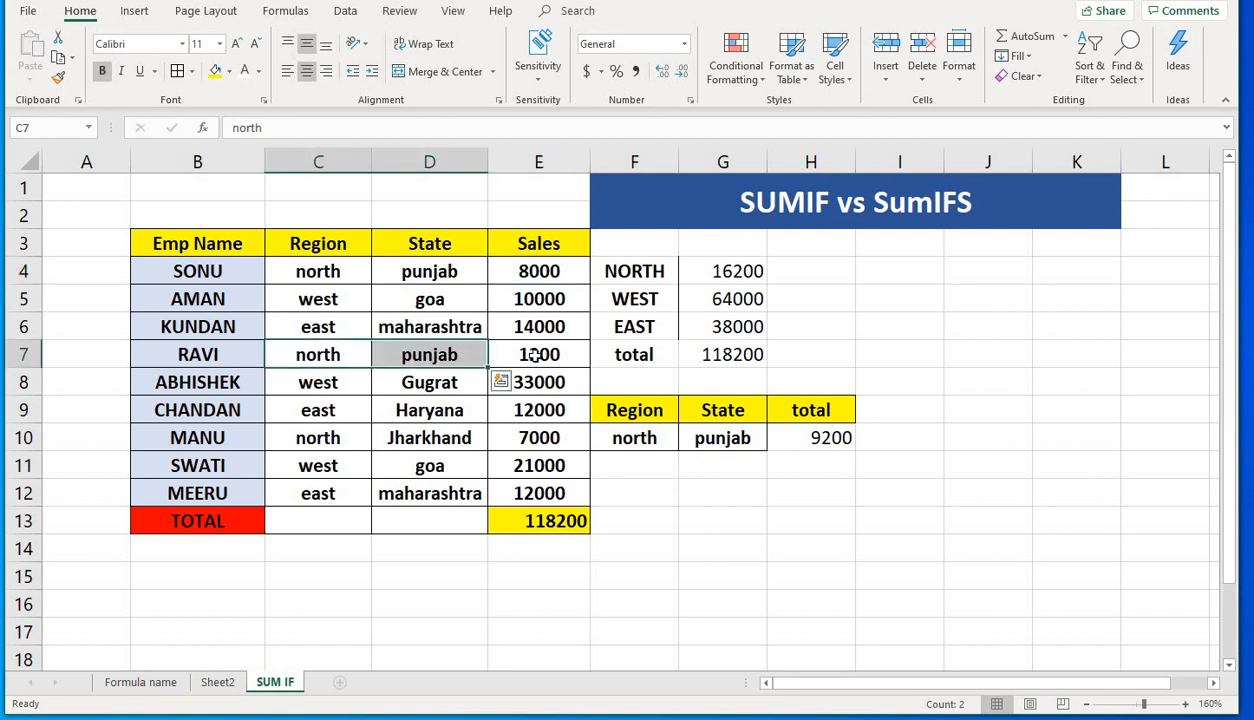
pyautogui.click(518, 356)
pyautogui.keyDown('ctrl'); pyautogui.click(532, 270); pyautogui.keyUp('ctrl')
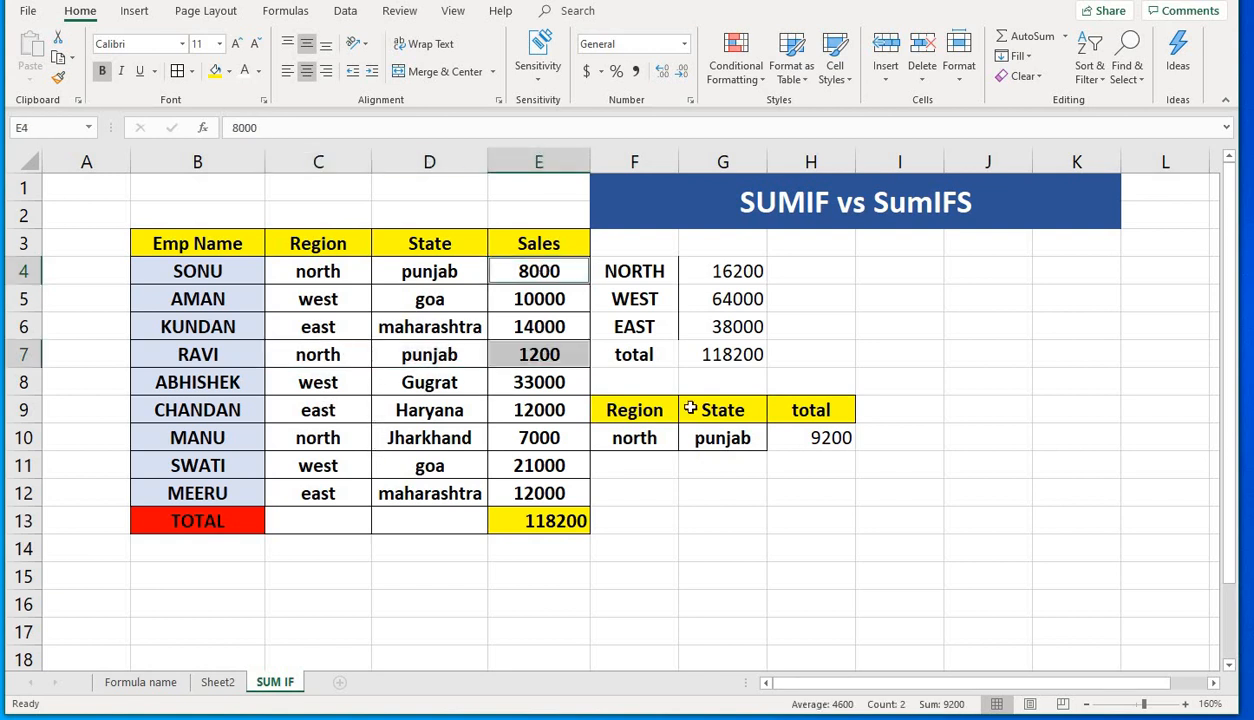
pyautogui.click(790, 443)
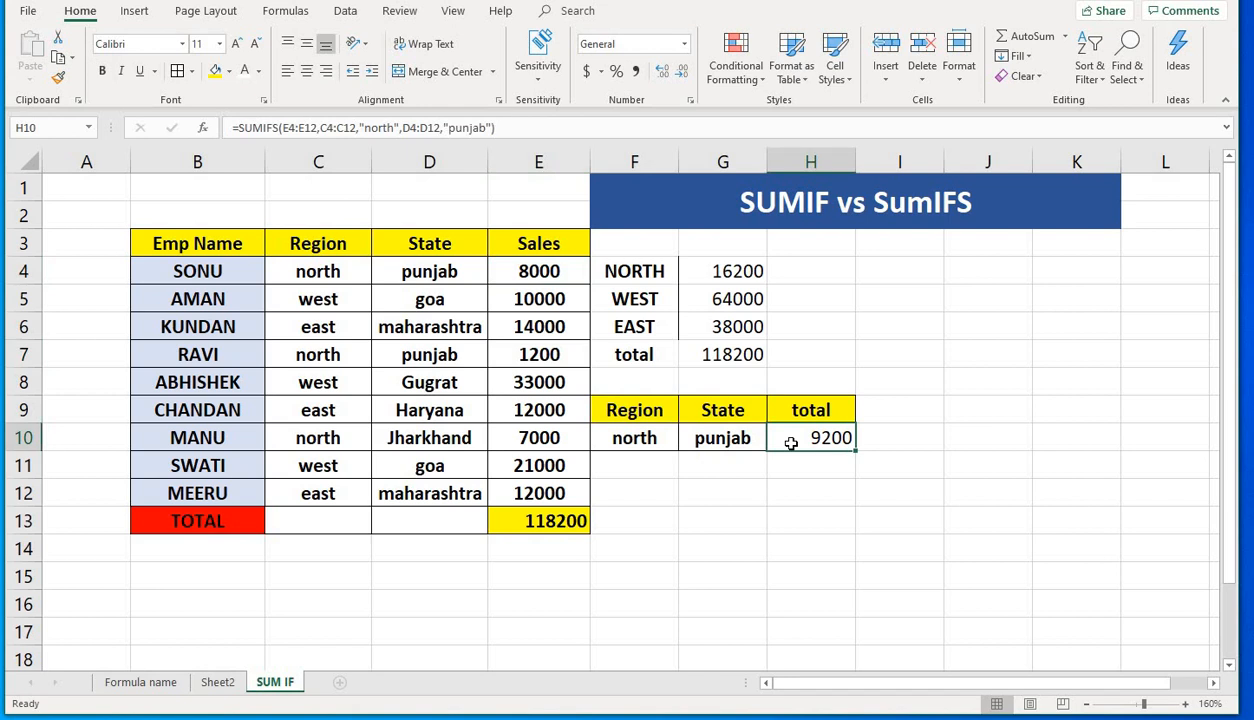
# - Compare the SUMIF totals block in F4:G7 with the two-criteria SUMIFS block in F9:H10
pyautogui.click(533, 271)
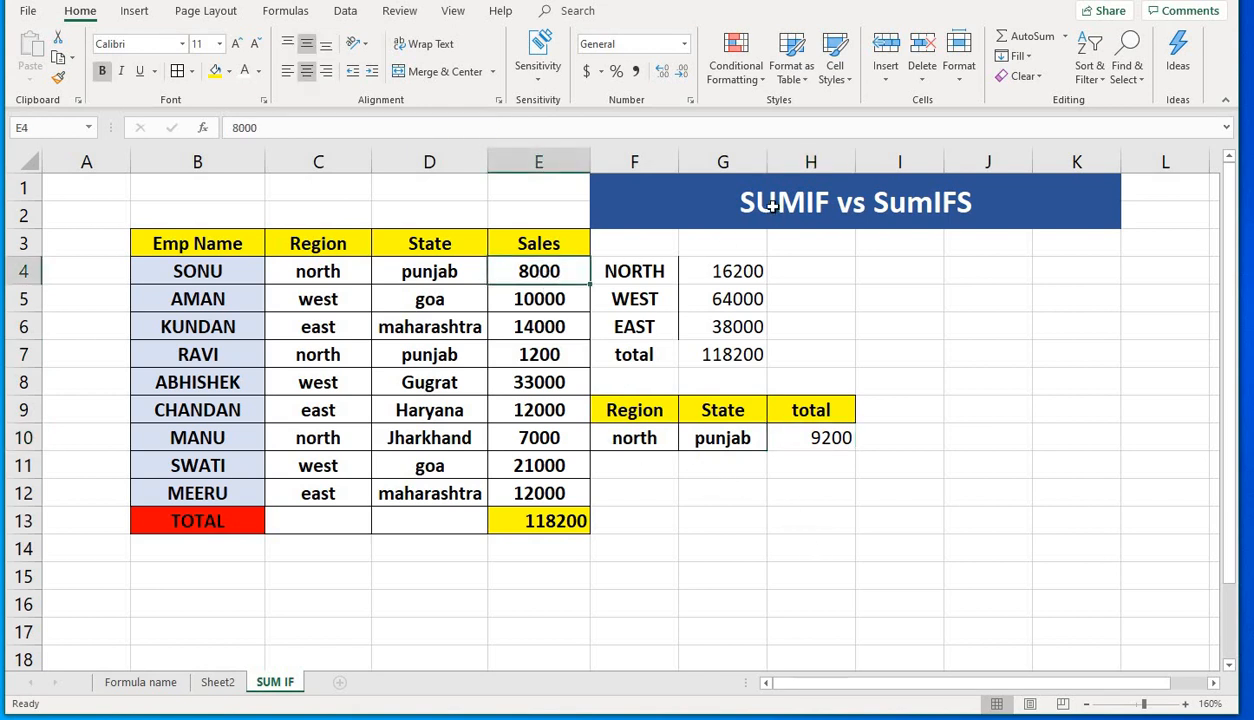
pyautogui.click(745, 215)
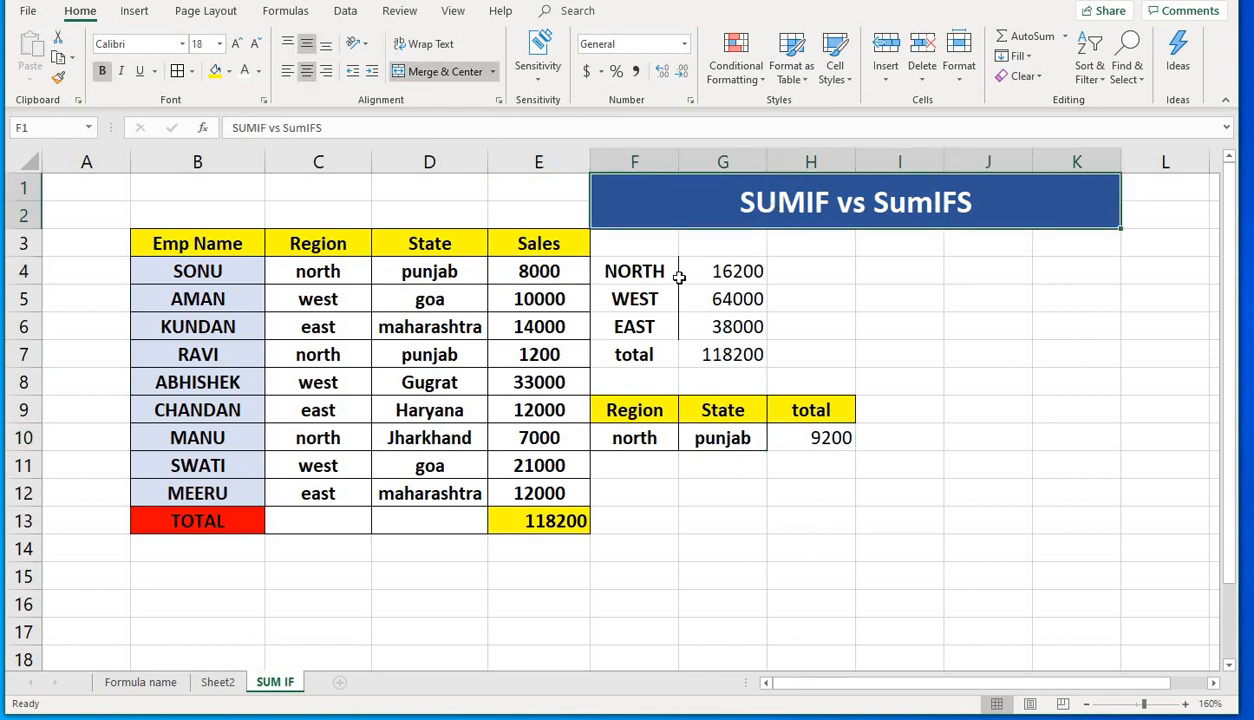
pyautogui.click(648, 360)
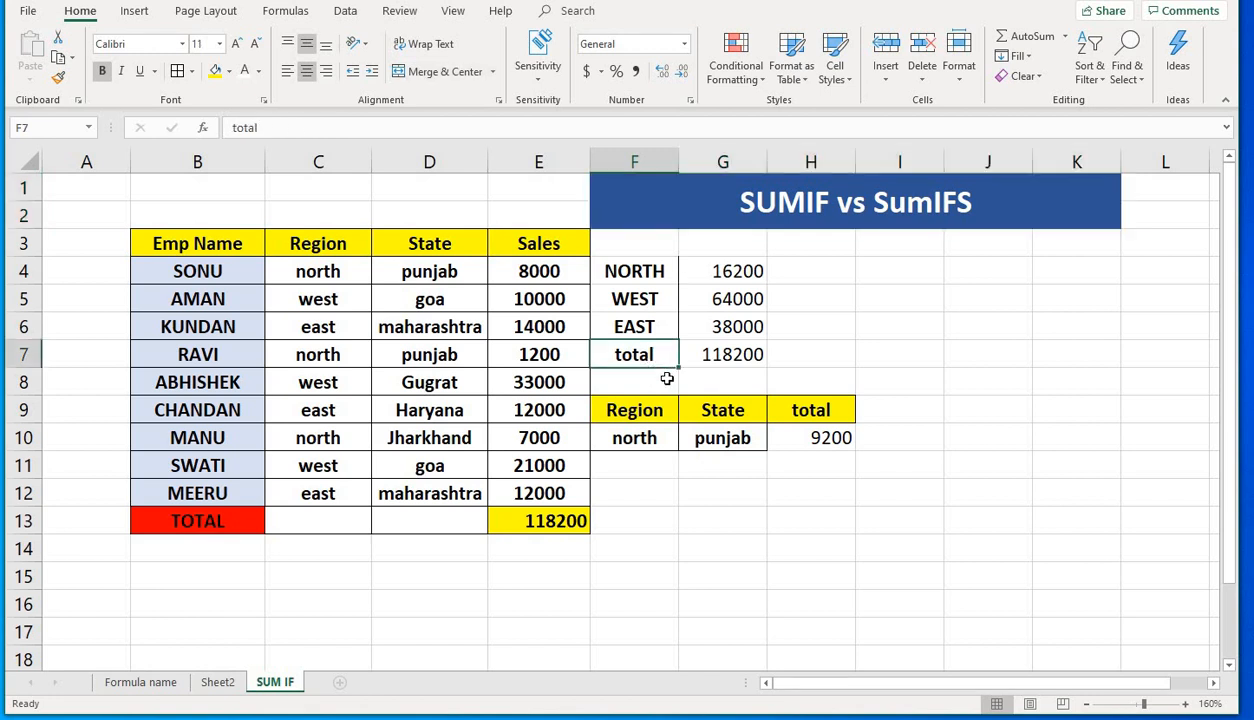
pyautogui.click(638, 462)
pyautogui.click(813, 438)
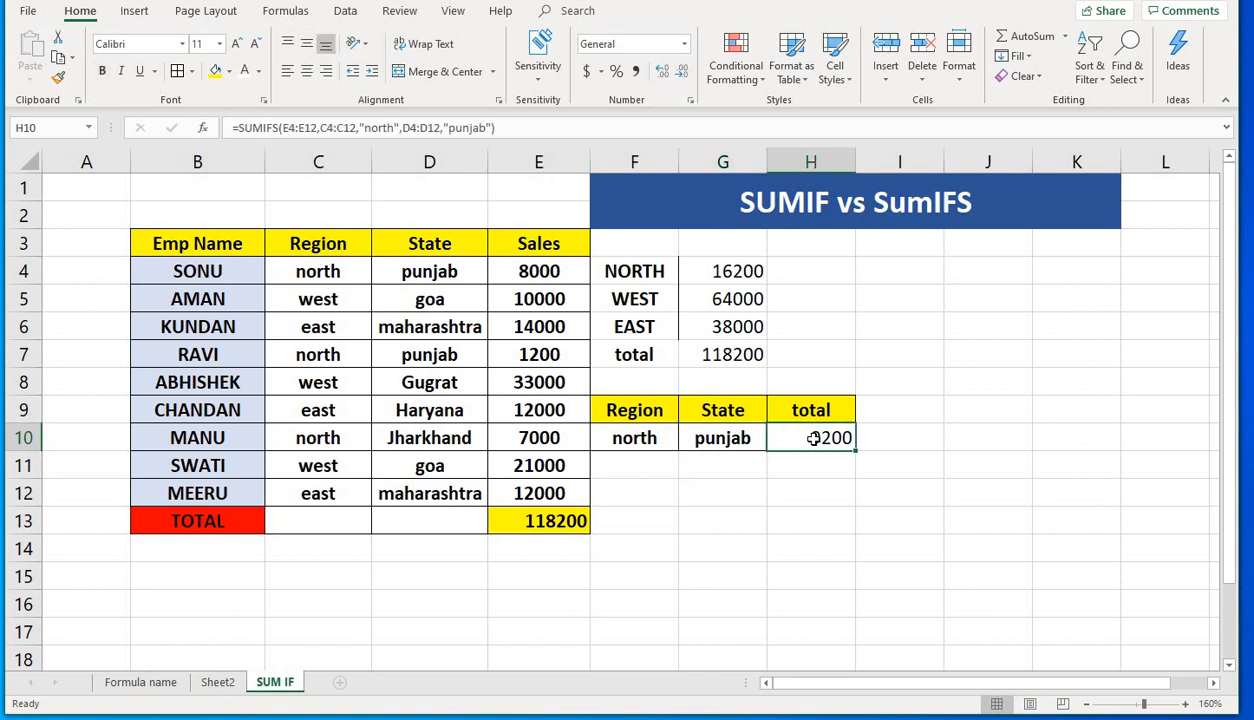
pyautogui.click(672, 356)
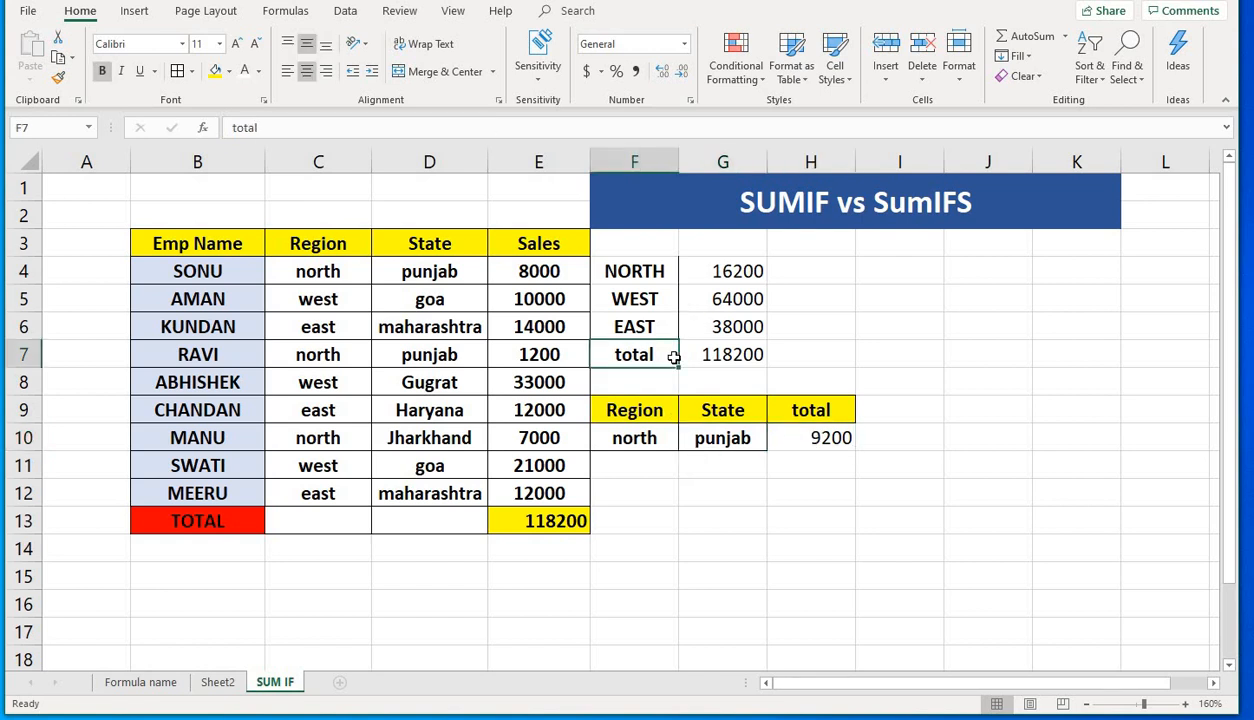
pyautogui.click(669, 444)
pyautogui.click(779, 446)
pyautogui.click(647, 464)
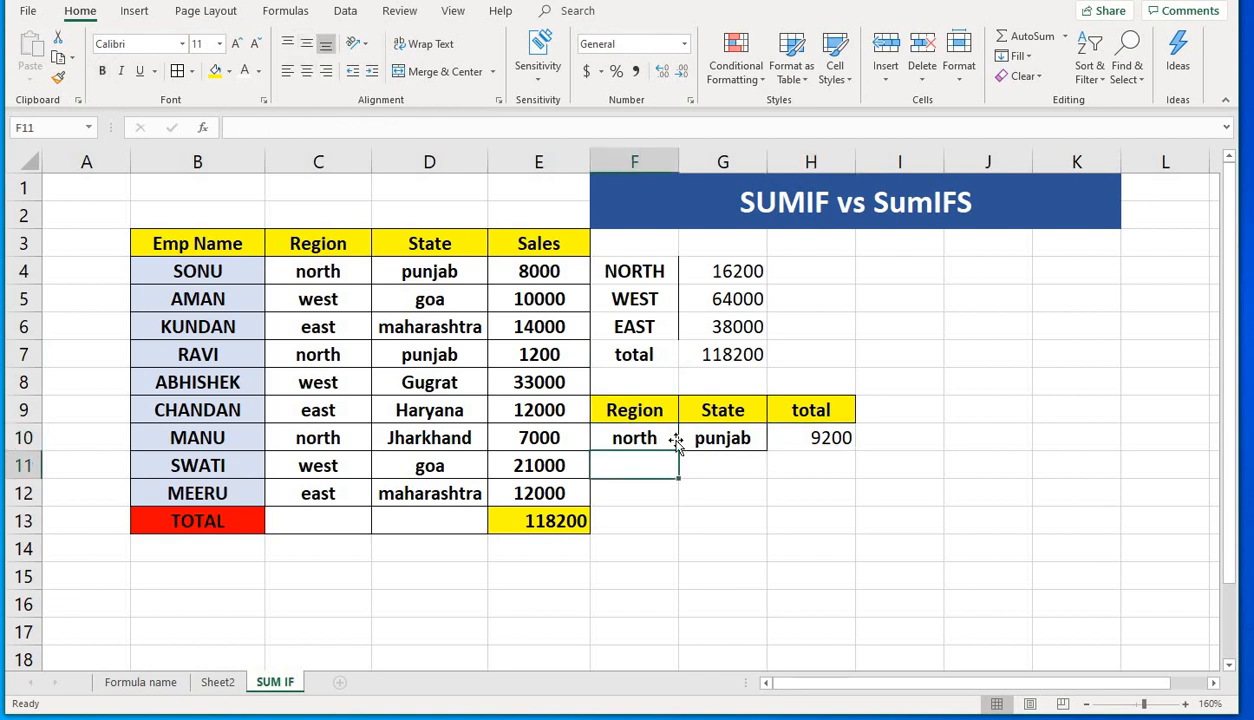
pyautogui.click(672, 441)
pyautogui.click(636, 463)
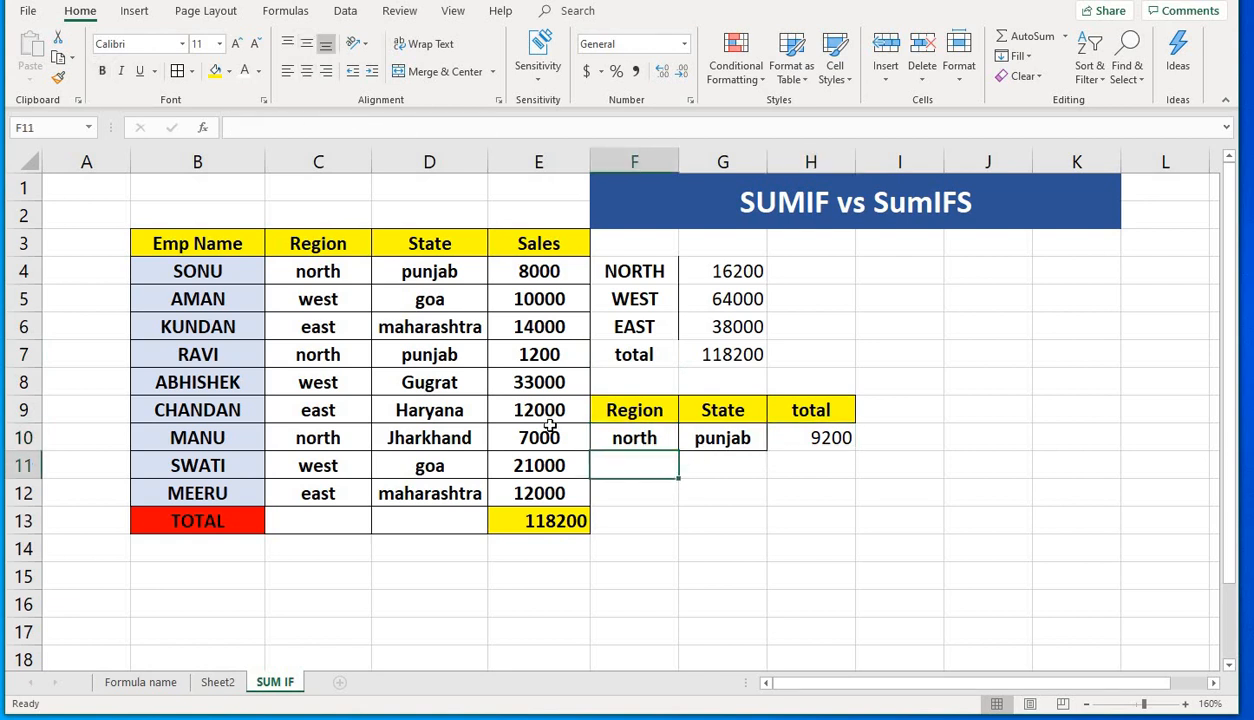
# - Locate the west entries in the Region column of the sales table
pyautogui.click(329, 299)
pyautogui.click(314, 384)
pyautogui.click(315, 463)
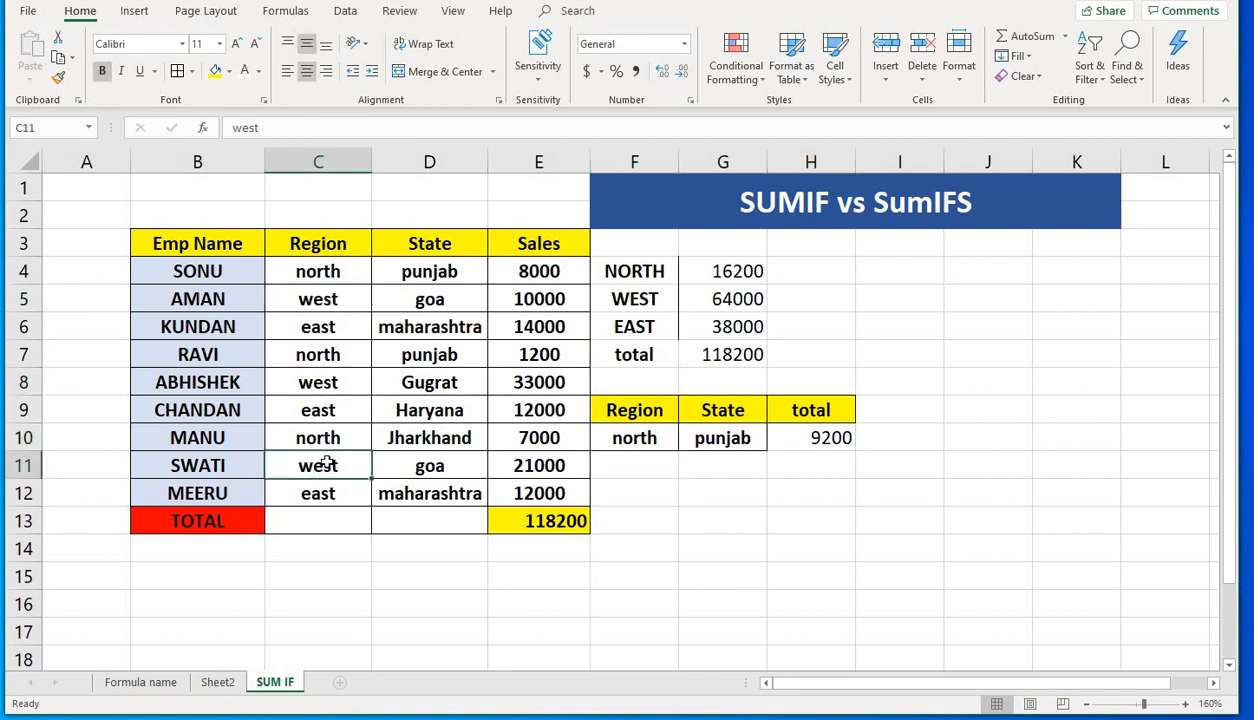
# - Add a second criteria row under the Region and State headers with WEST in F11 and goa in G11
pyautogui.click(434, 458)
pyautogui.click(434, 302)
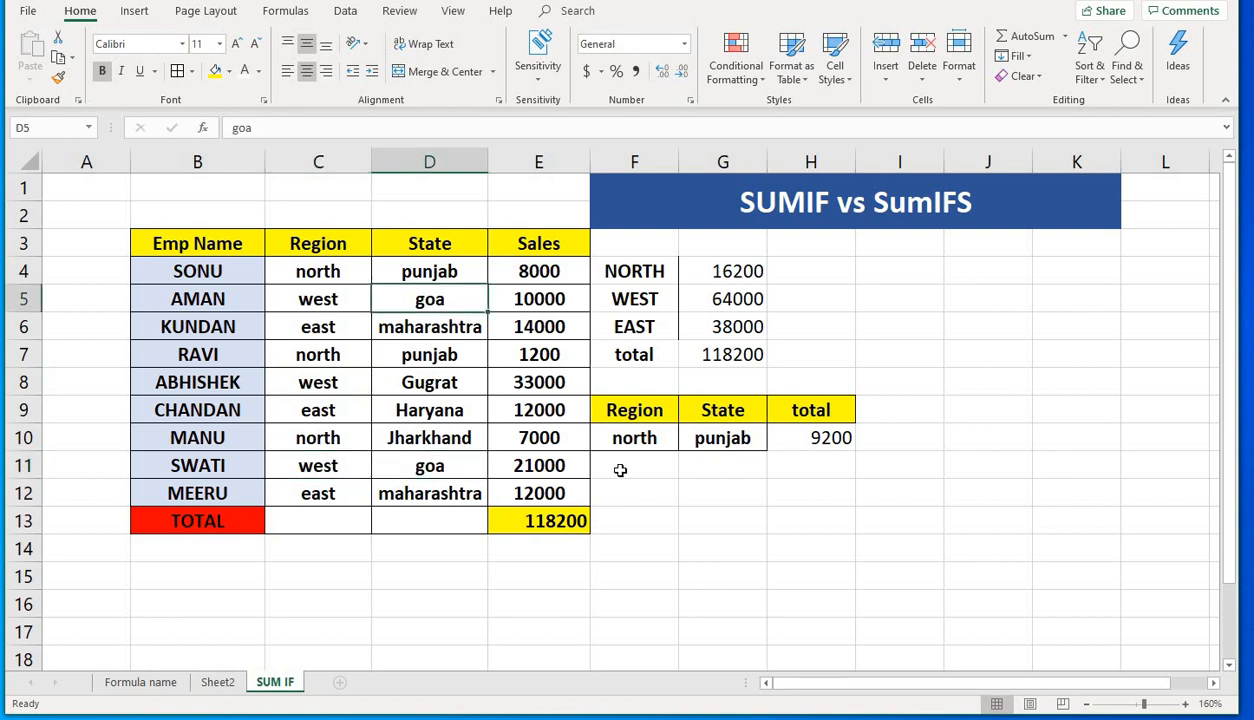
pyautogui.click(606, 459)
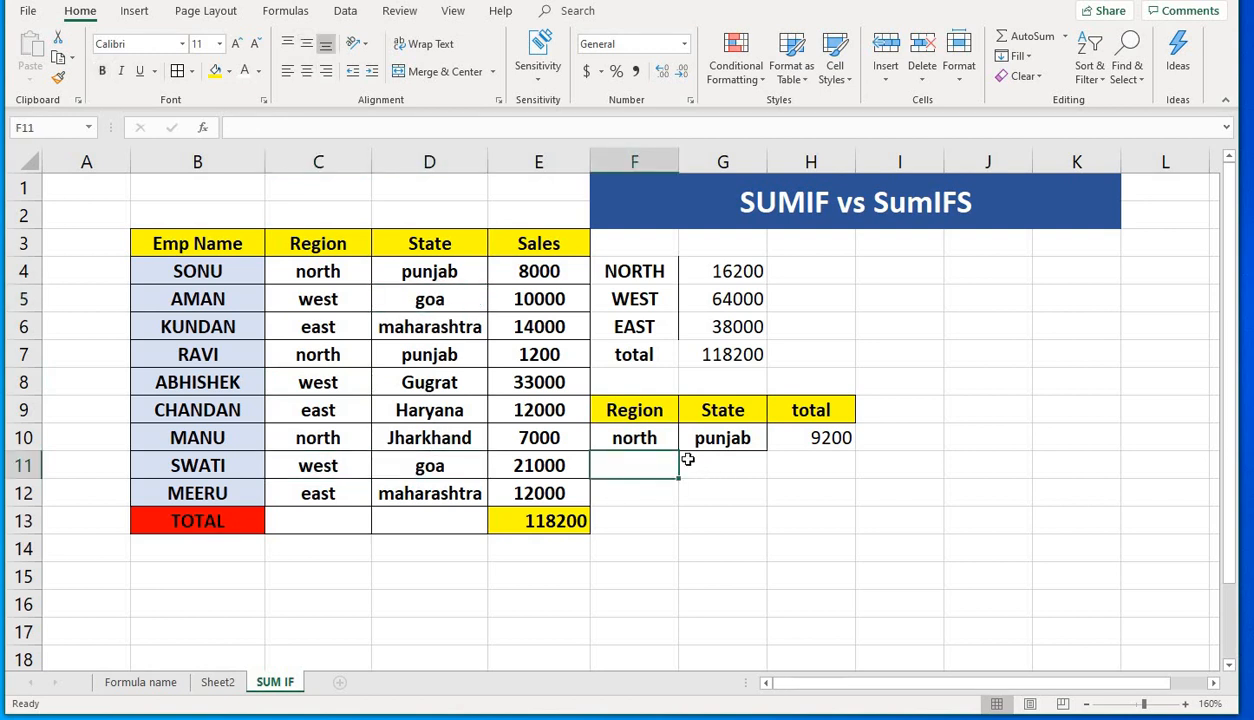
pyautogui.write('west')
pyautogui.click(689, 460)
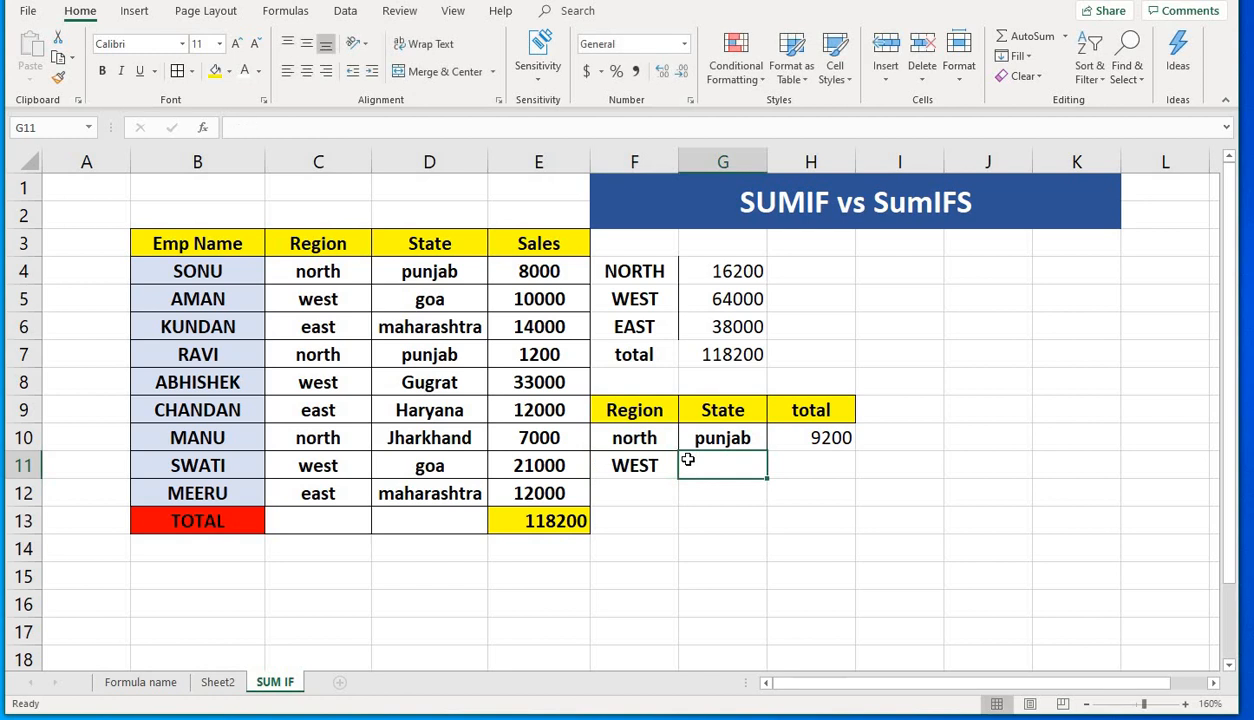
pyautogui.doubleClick(689, 460)
pyautogui.write('goa')
pyautogui.press('Tab')
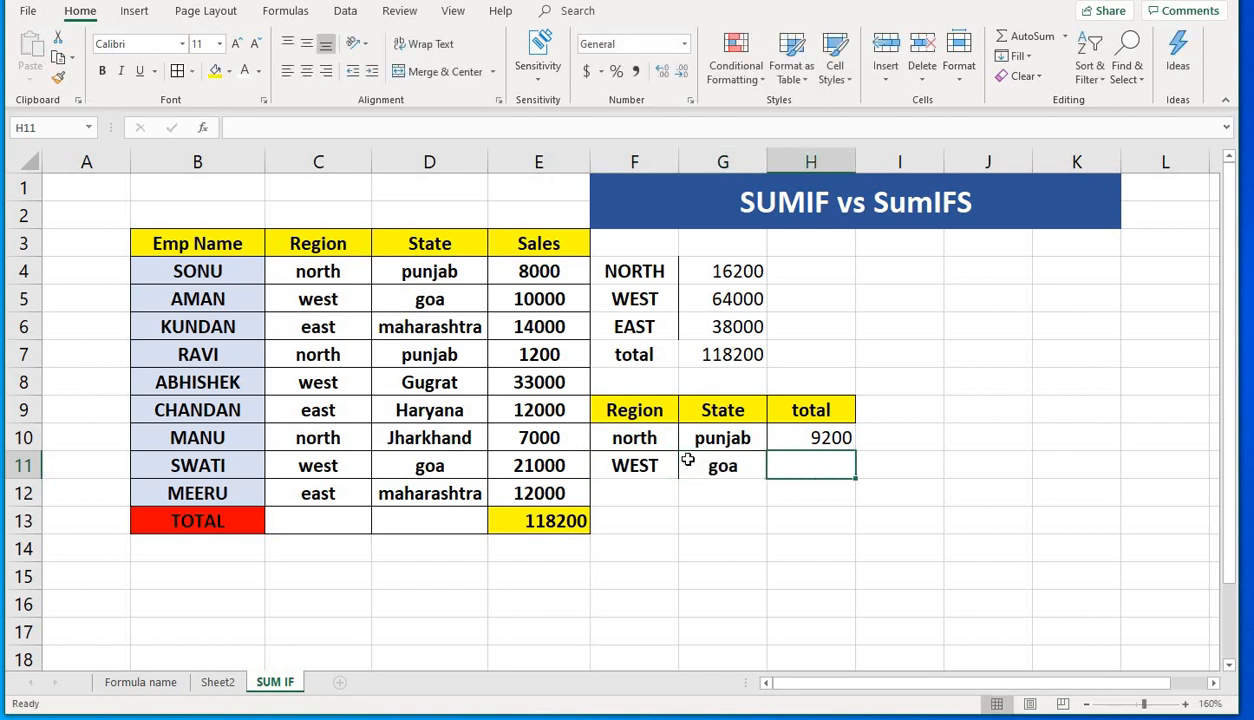
# - Start a SUMIFS formula in H11 with the sales figures E4:E12 as the sum range
pyautogui.write('=su')
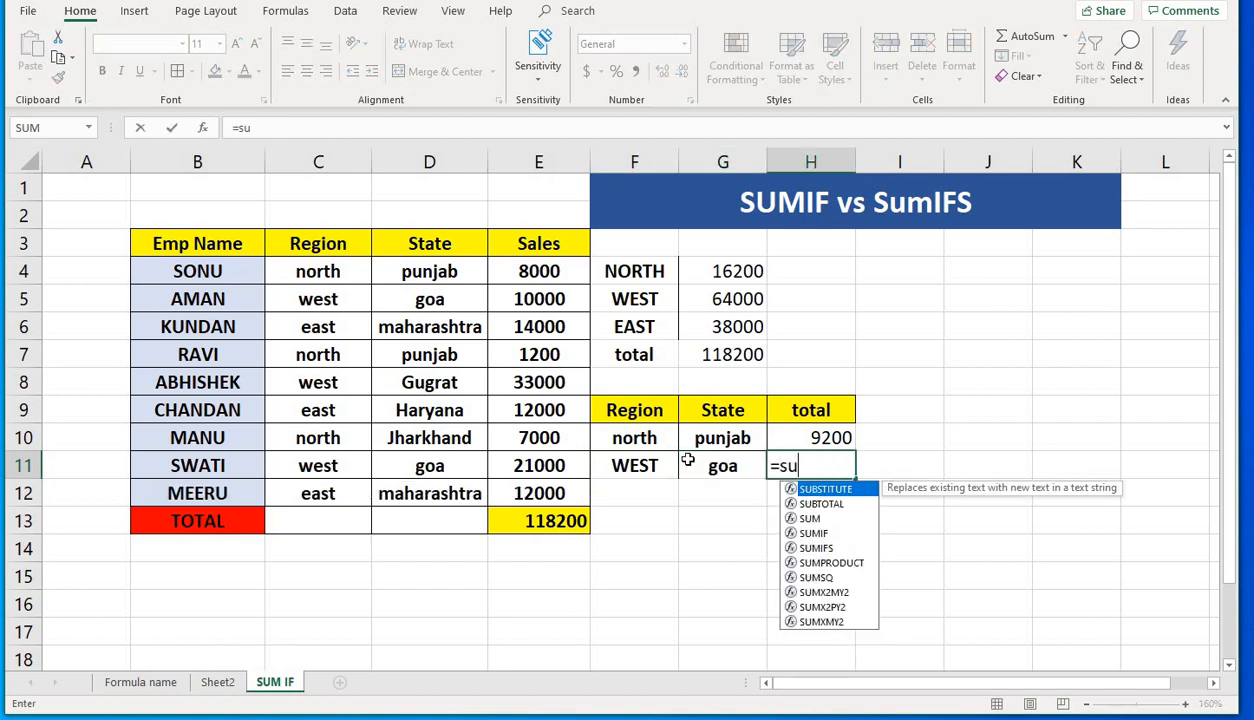
pyautogui.write('mifs')
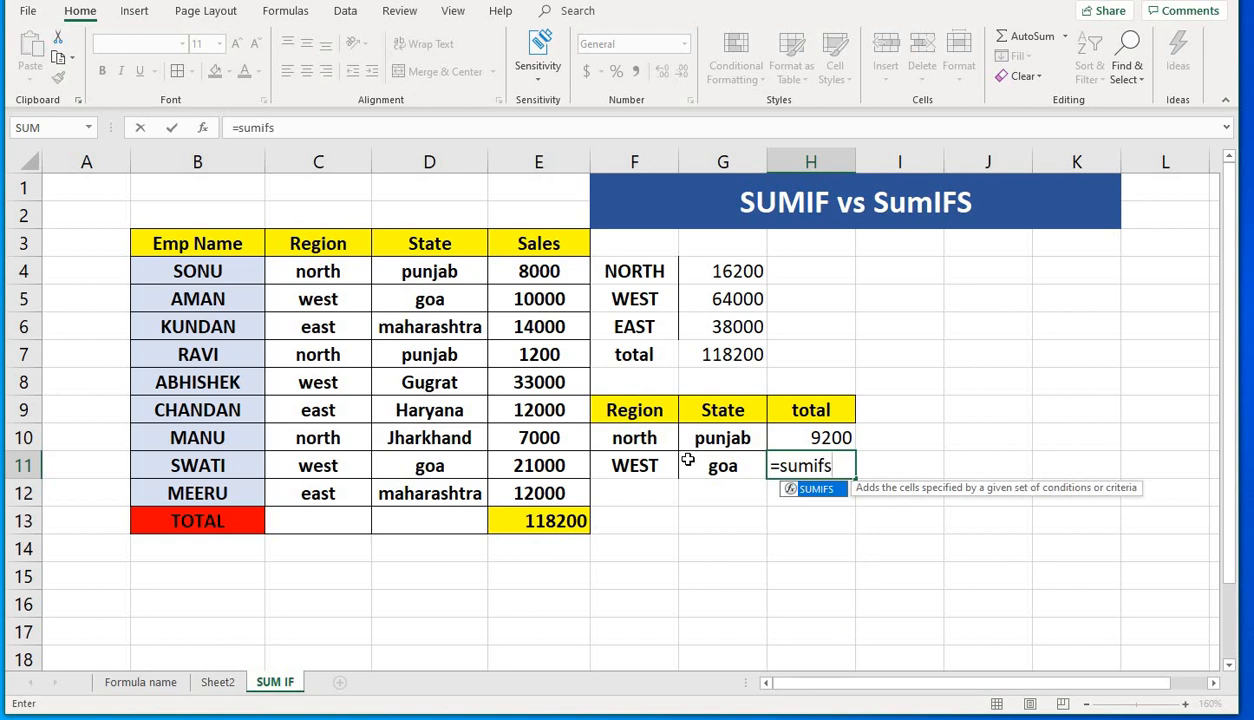
pyautogui.write('(')
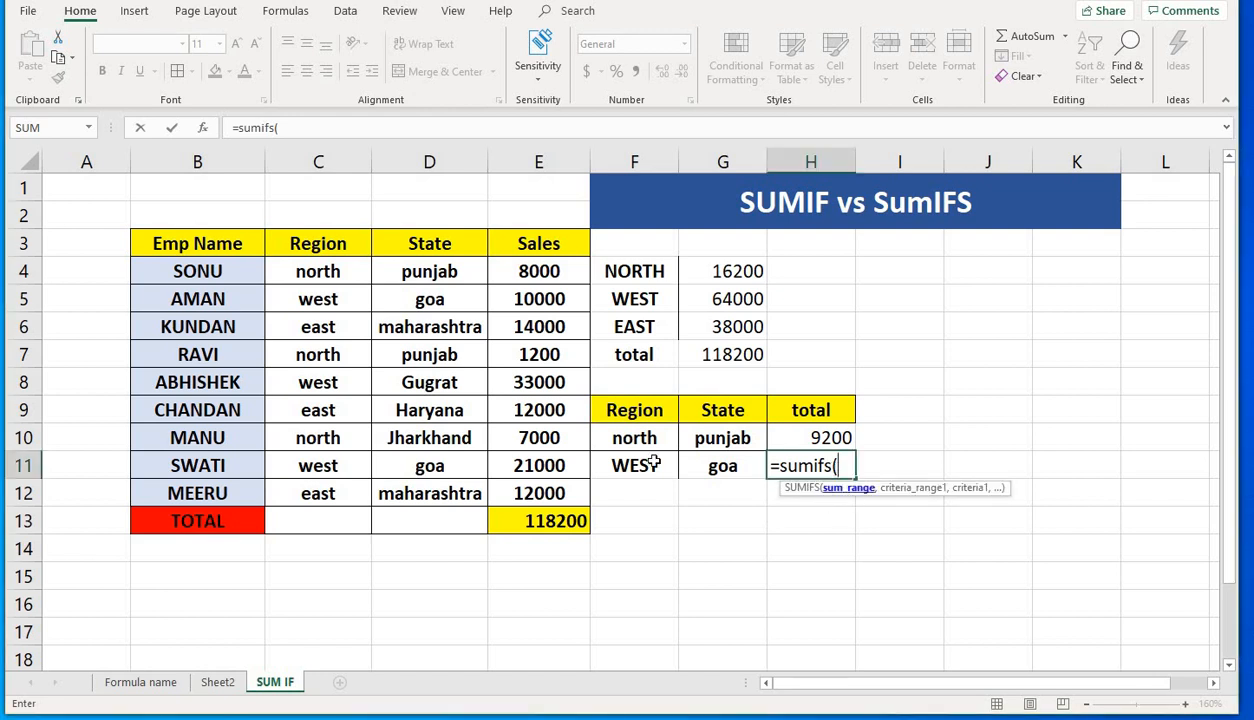
pyautogui.click(528, 267)
pyautogui.moveTo(536, 289); pyautogui.dragTo(540, 493)
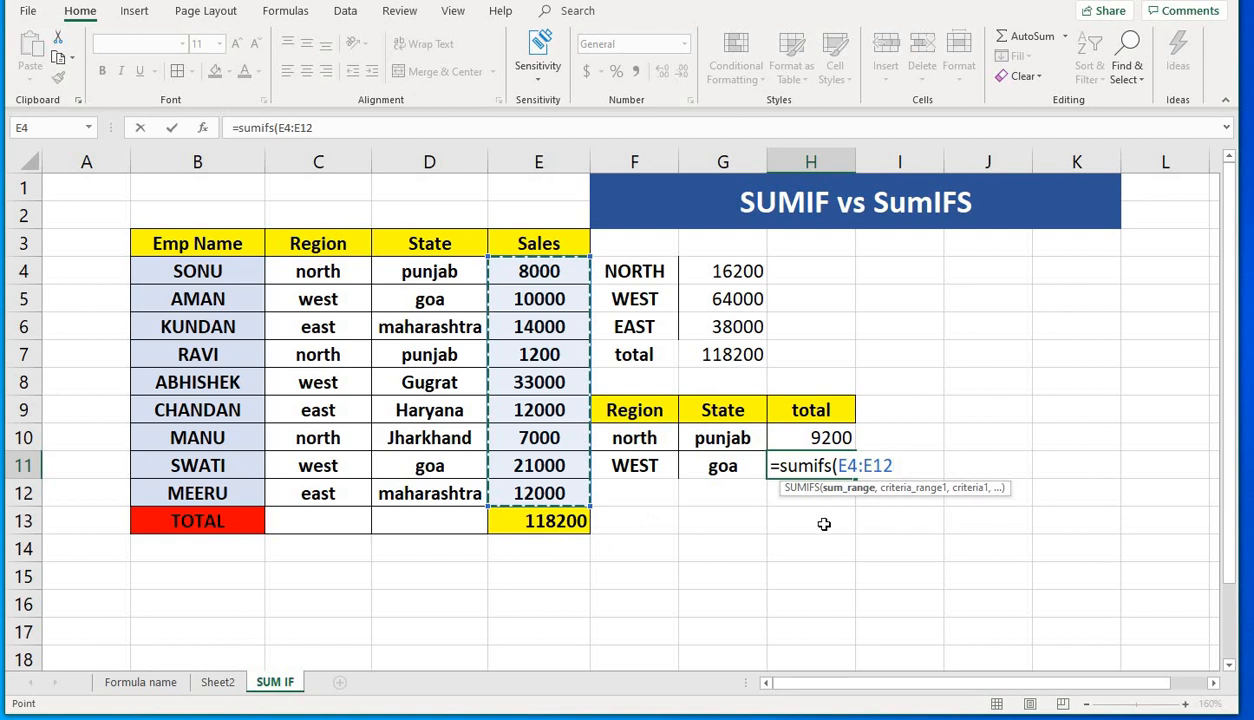
pyautogui.write(',')
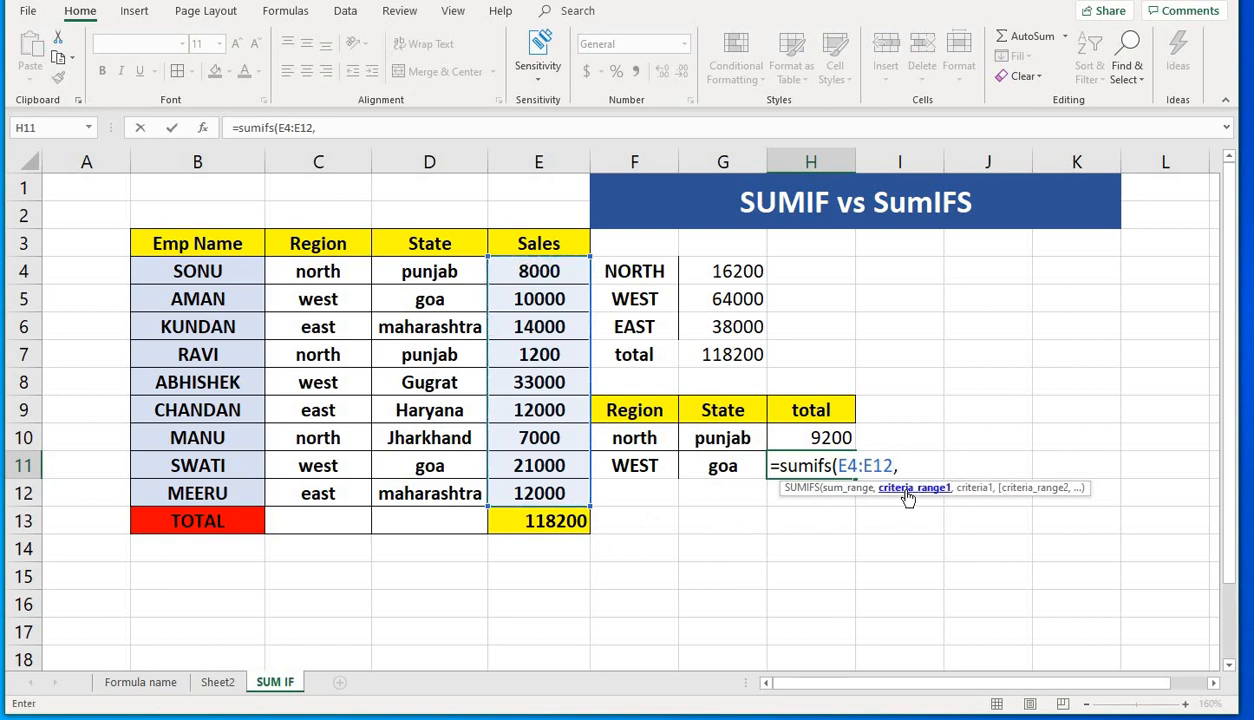
# - Add the region range C4:C12 with cell F11 as the first condition of the SUMIFS formula
pyautogui.moveTo(310, 268); pyautogui.dragTo(325, 487)
pyautogui.write(',')
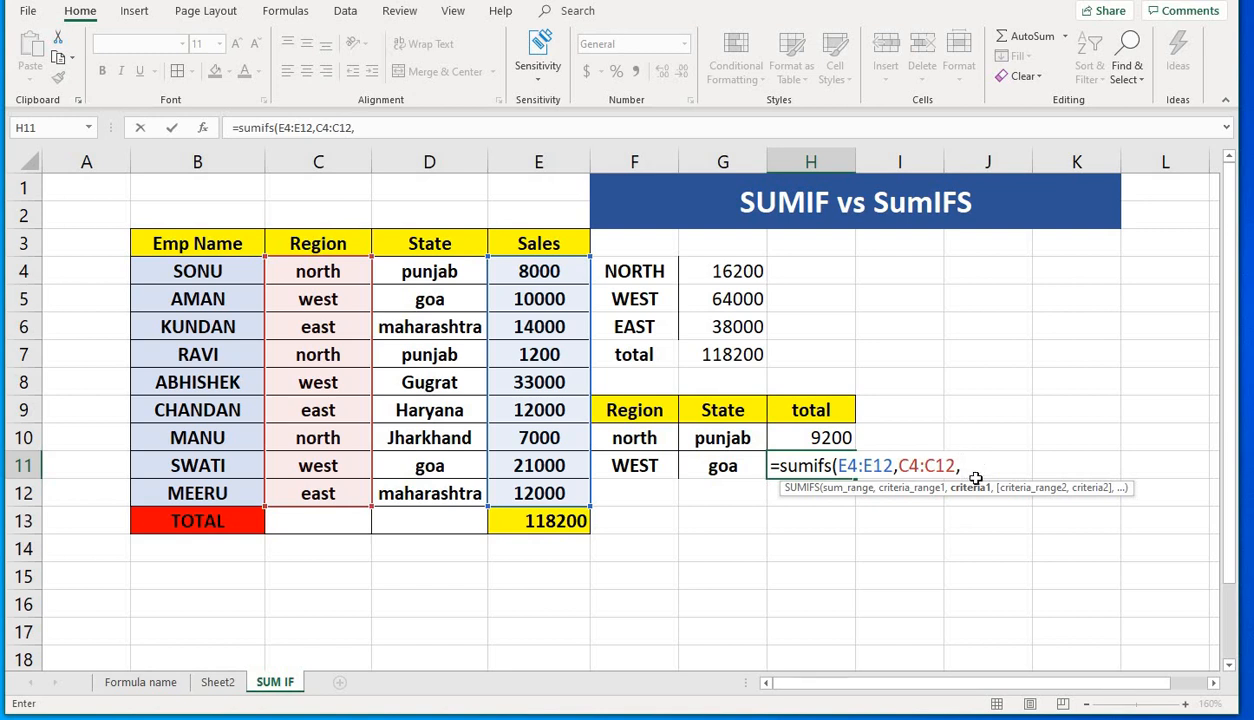
pyautogui.click(630, 470)
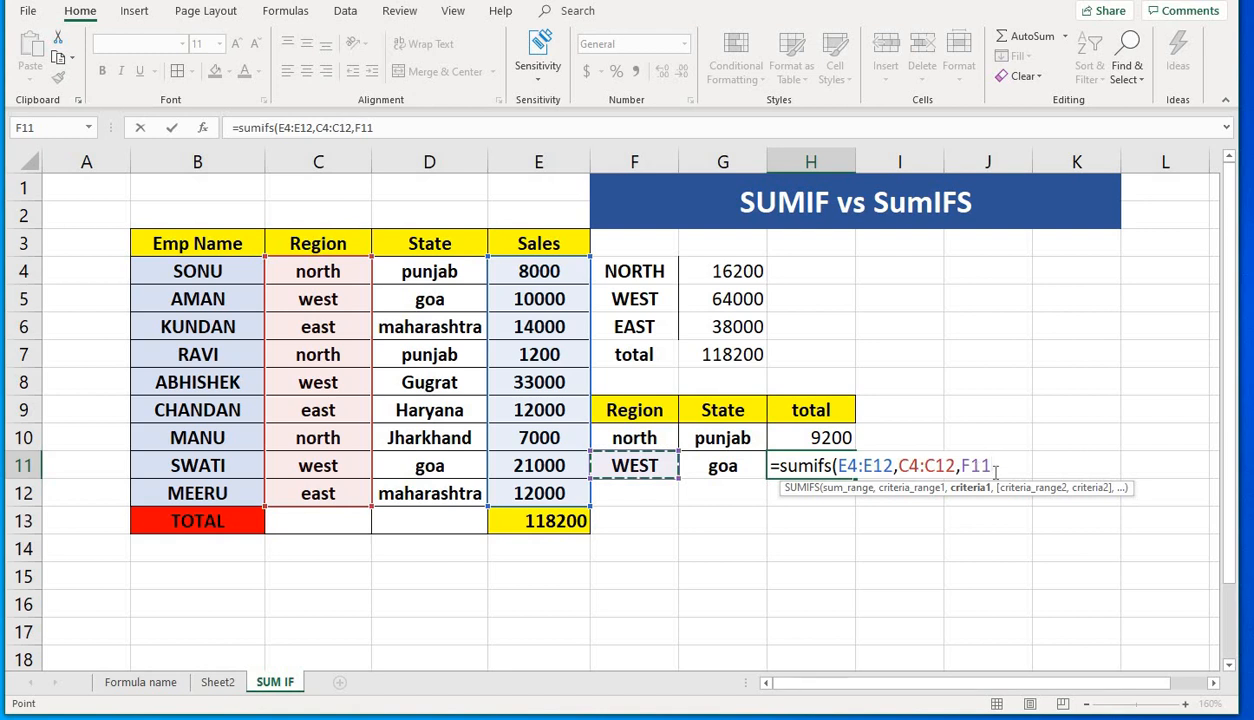
pyautogui.write(',')
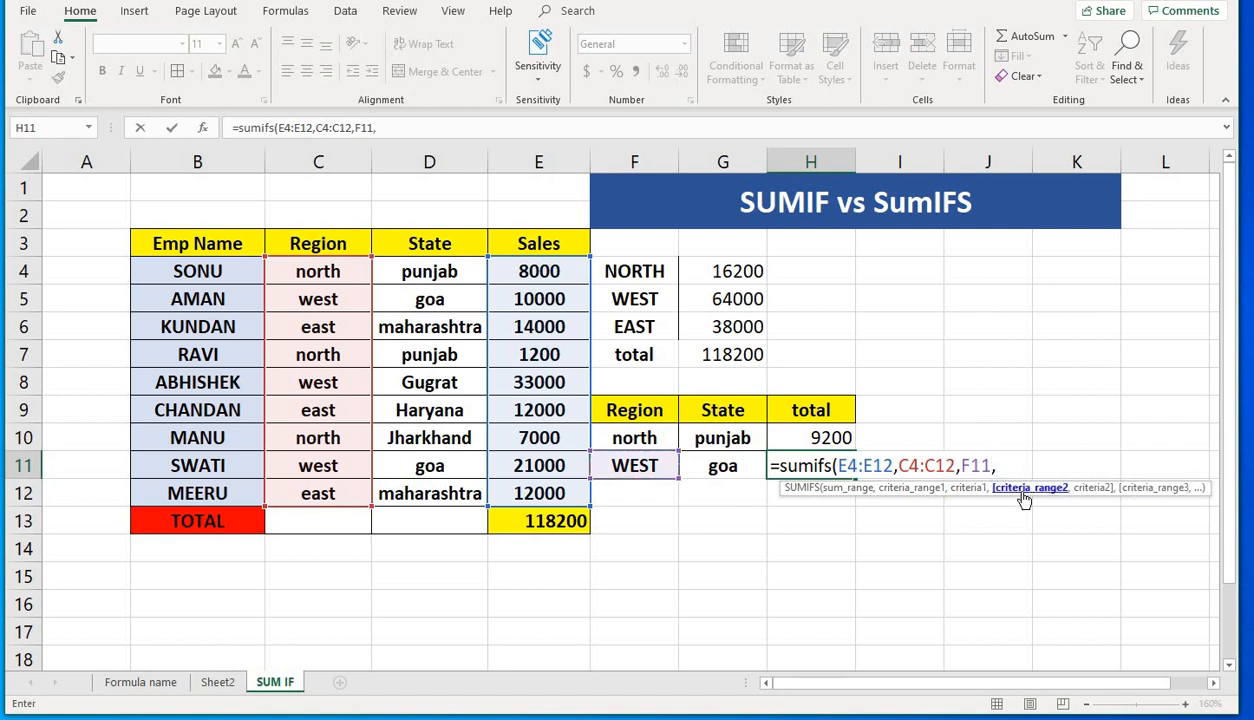
# - Add the state range D4:D12 with cell G11 as the second condition and complete the SUMIFS formula
pyautogui.moveTo(415, 271); pyautogui.dragTo(410, 485)
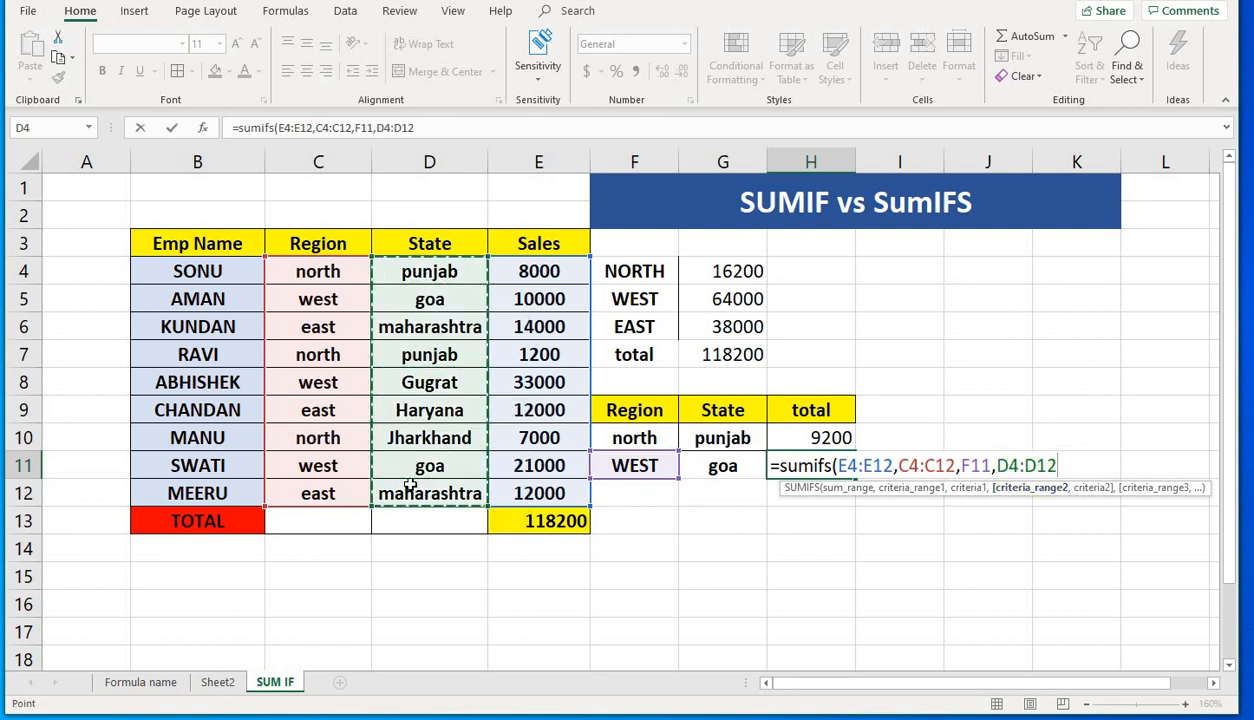
pyautogui.write(',')
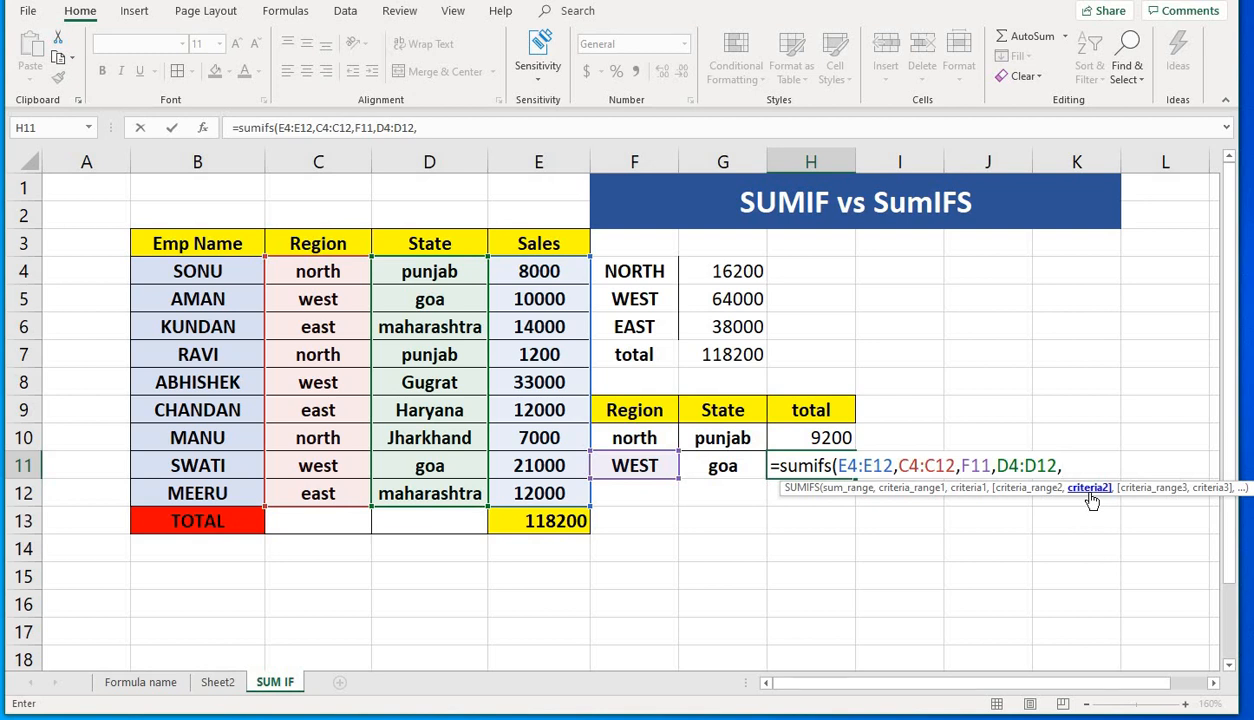
pyautogui.click(727, 465)
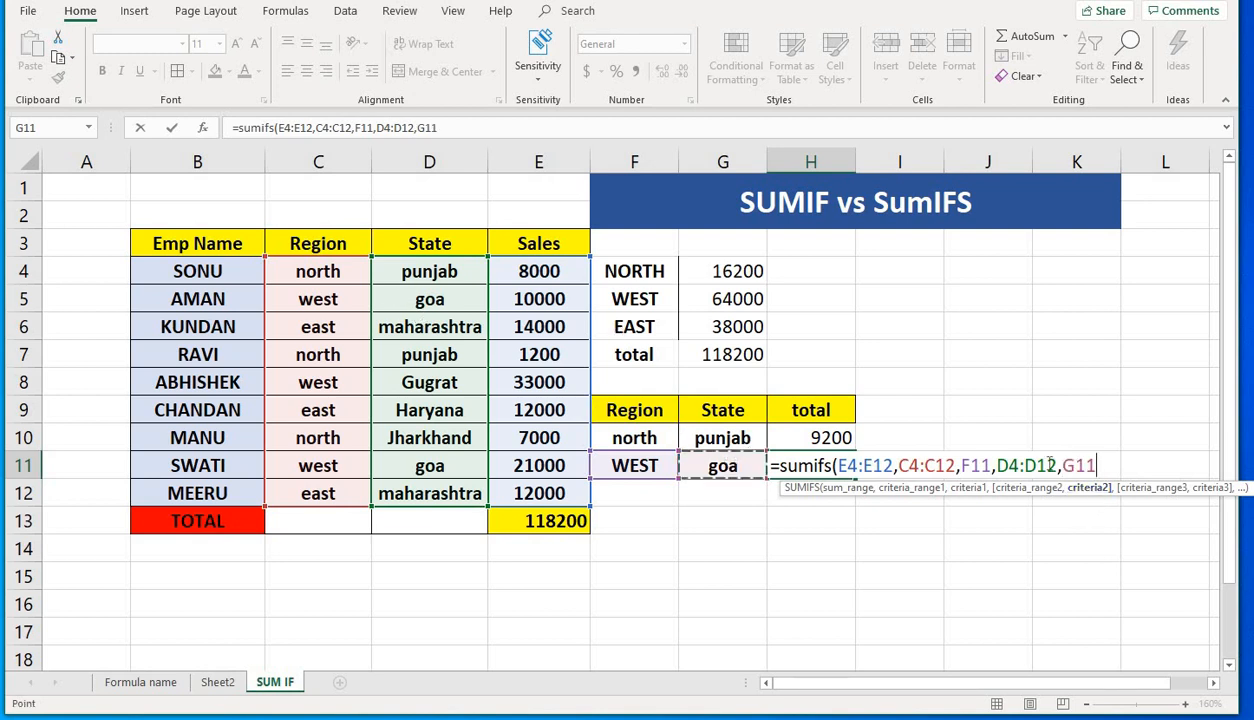
pyautogui.write(')')
pyautogui.press('Return')
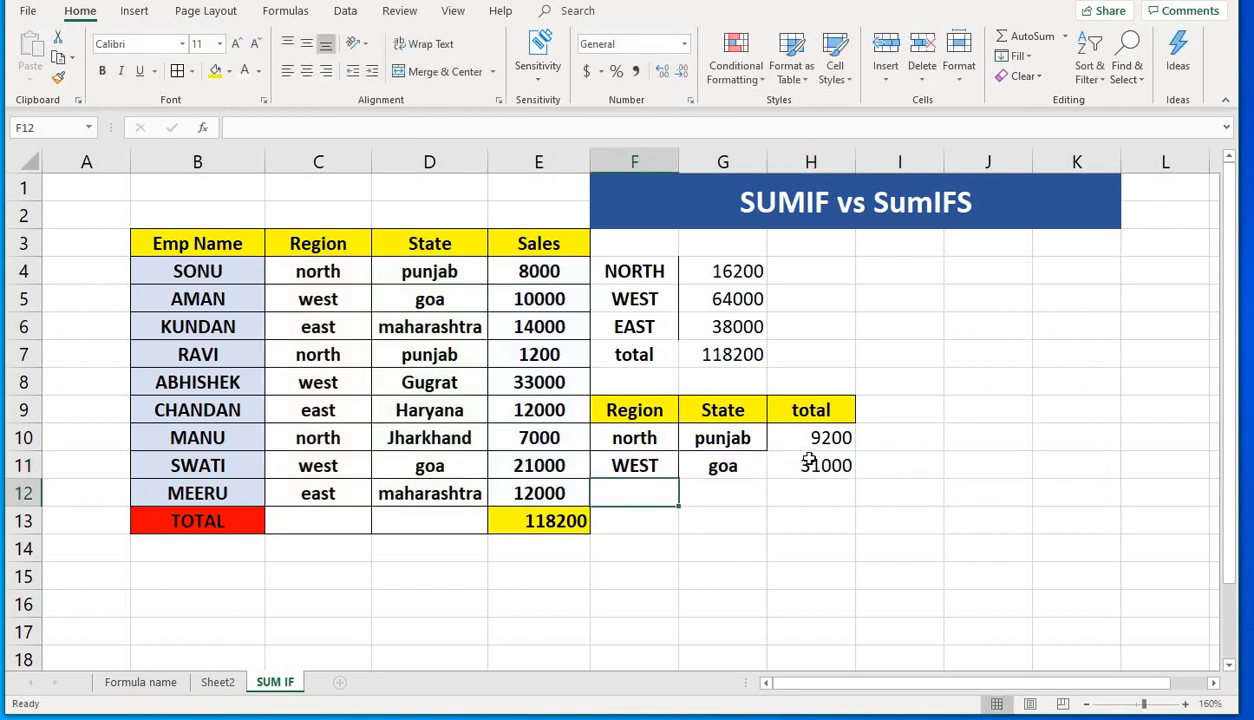
# - View the list of ten formulas on the Formula name sheet and return to the SUM IF sheet
pyautogui.click(815, 465)
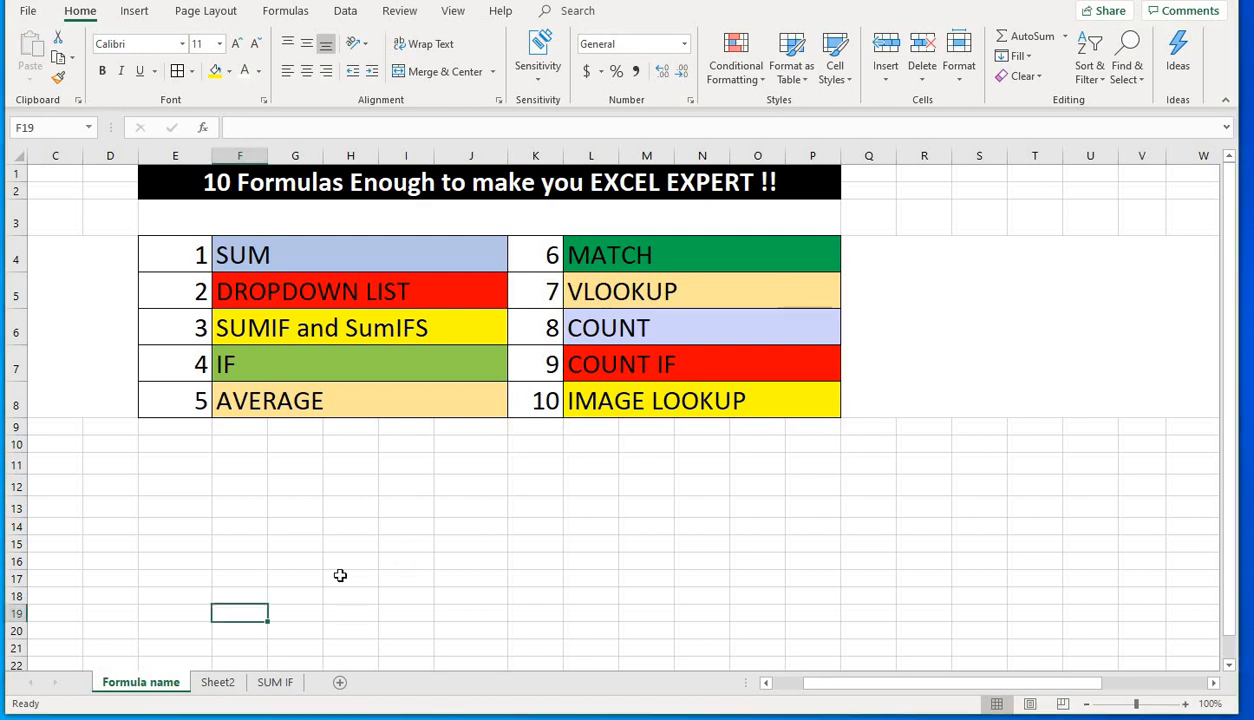
pyautogui.click(532, 482)
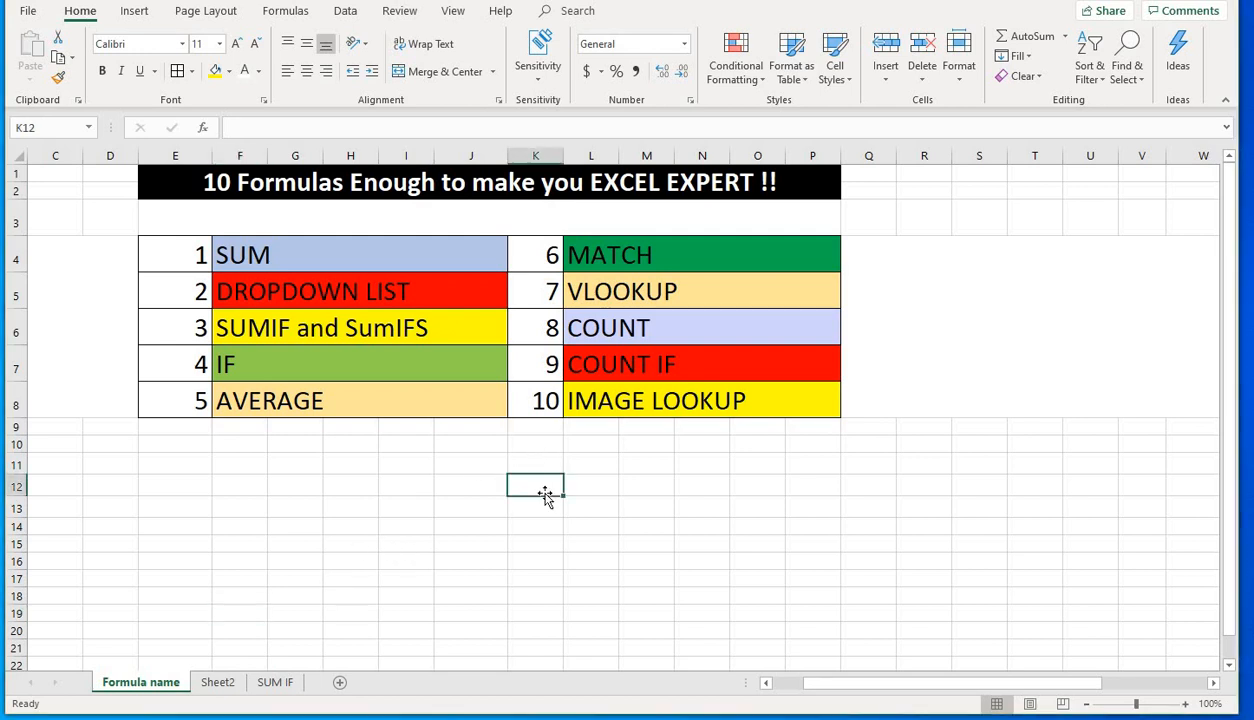
pyautogui.click(222, 682)
pyautogui.click(275, 682)
# - Review the SUMIFS formula in H11 against its criteria cells F11 and G11
pyautogui.click(633, 465)
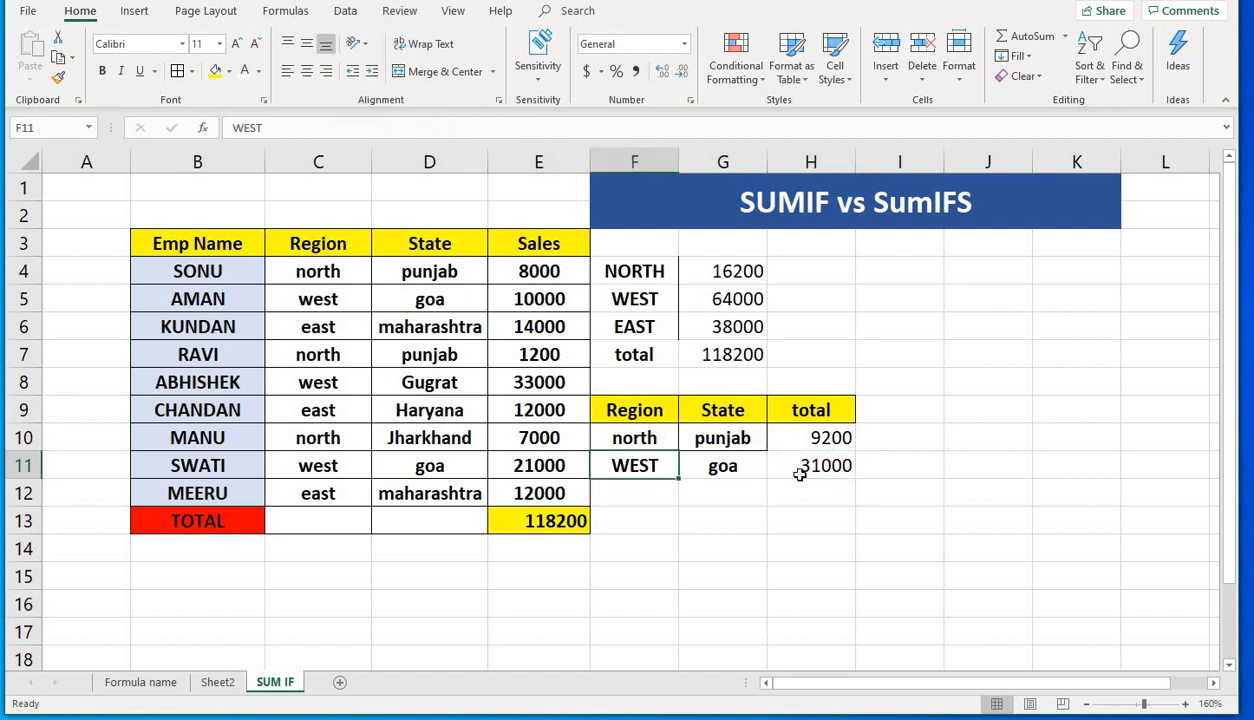
pyautogui.click(800, 475)
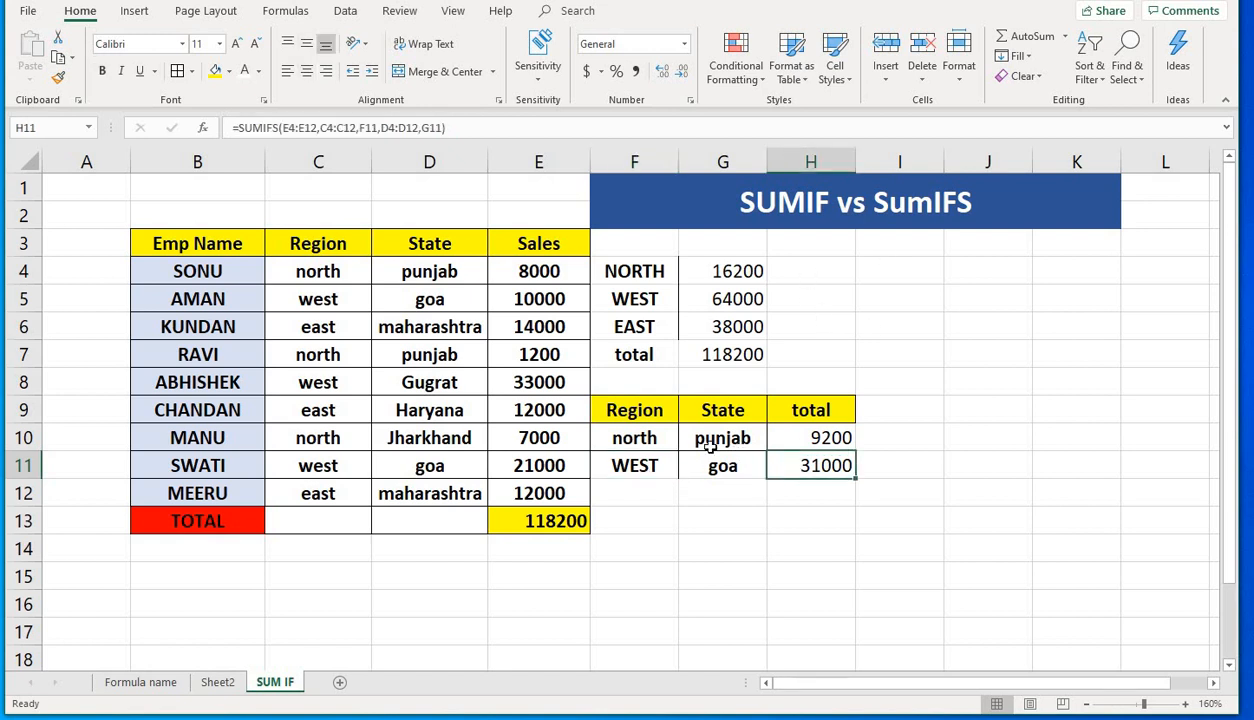
pyautogui.click(658, 468)
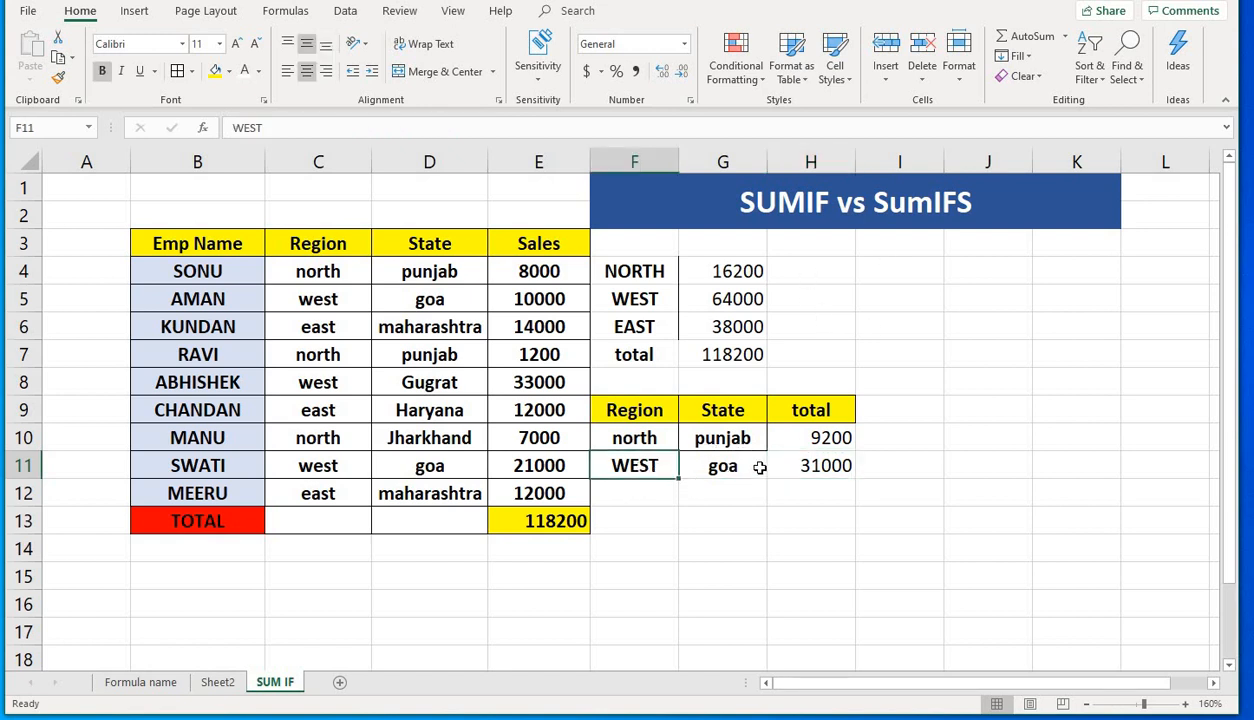
pyautogui.click(775, 462)
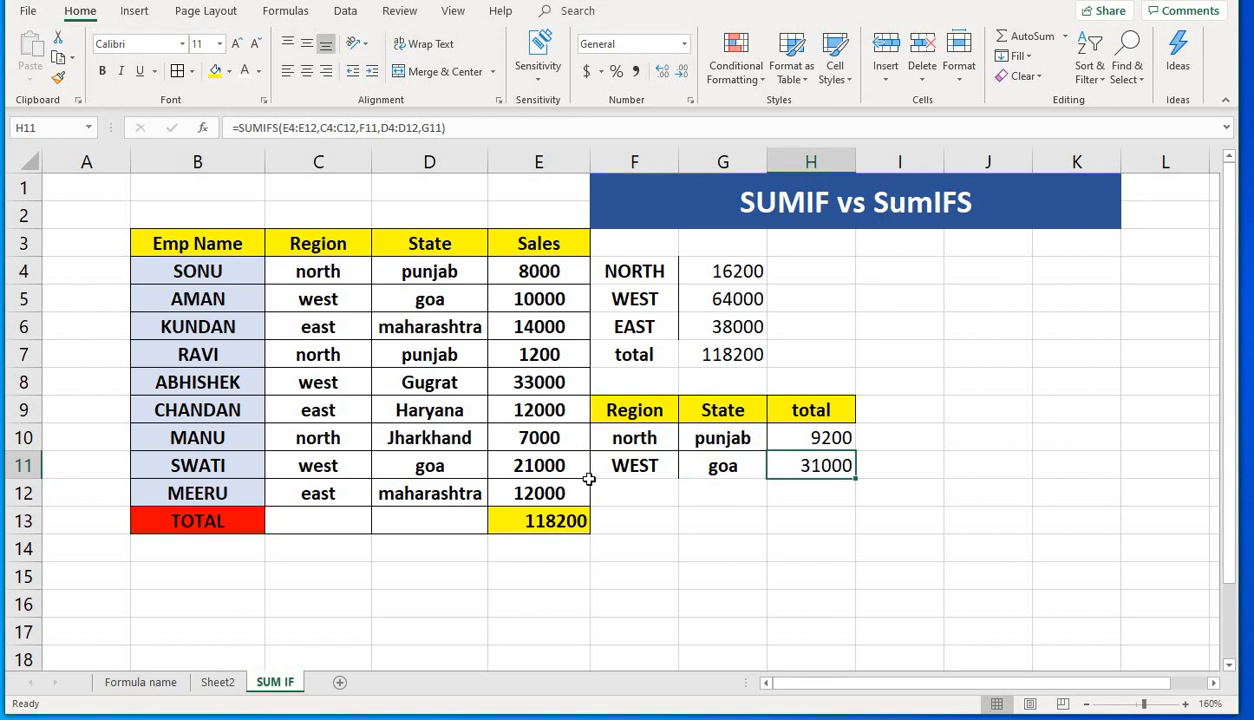
pyautogui.click(658, 468)
pyautogui.click(722, 466)
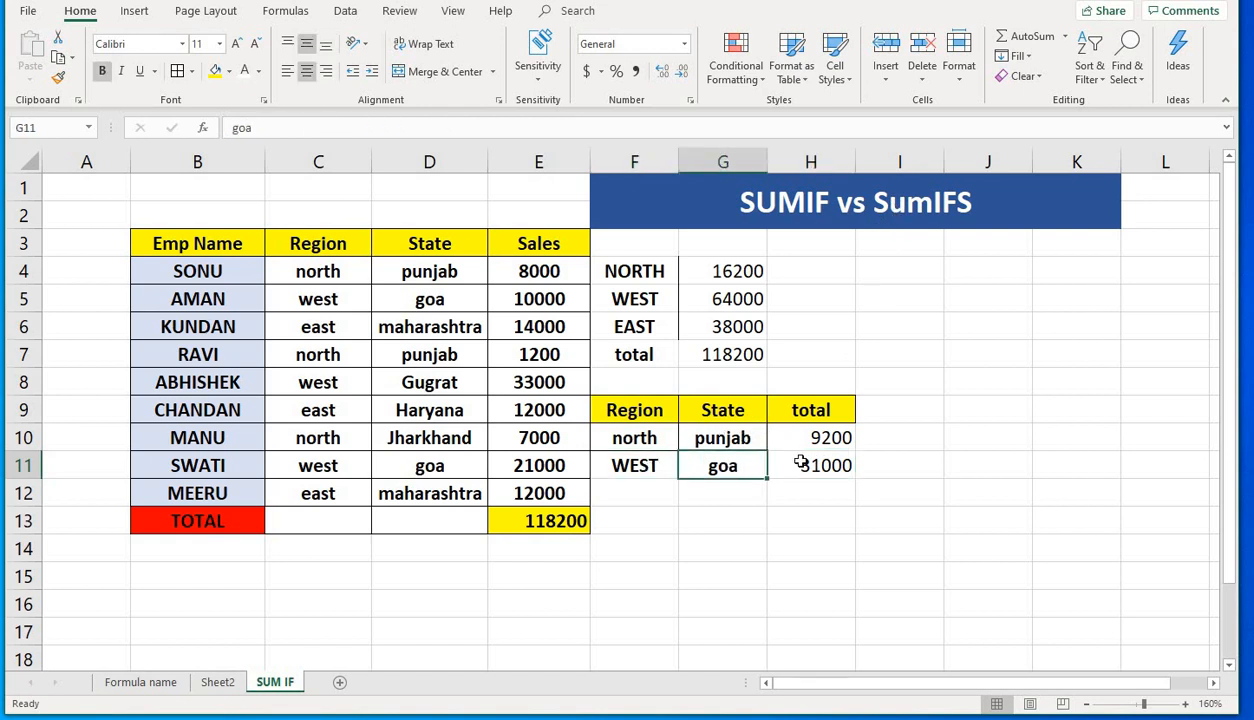
pyautogui.click(806, 463)
# - Open the Formula name sheet and locate the fourth entry, IF, in the formula list
pyautogui.click(245, 600)
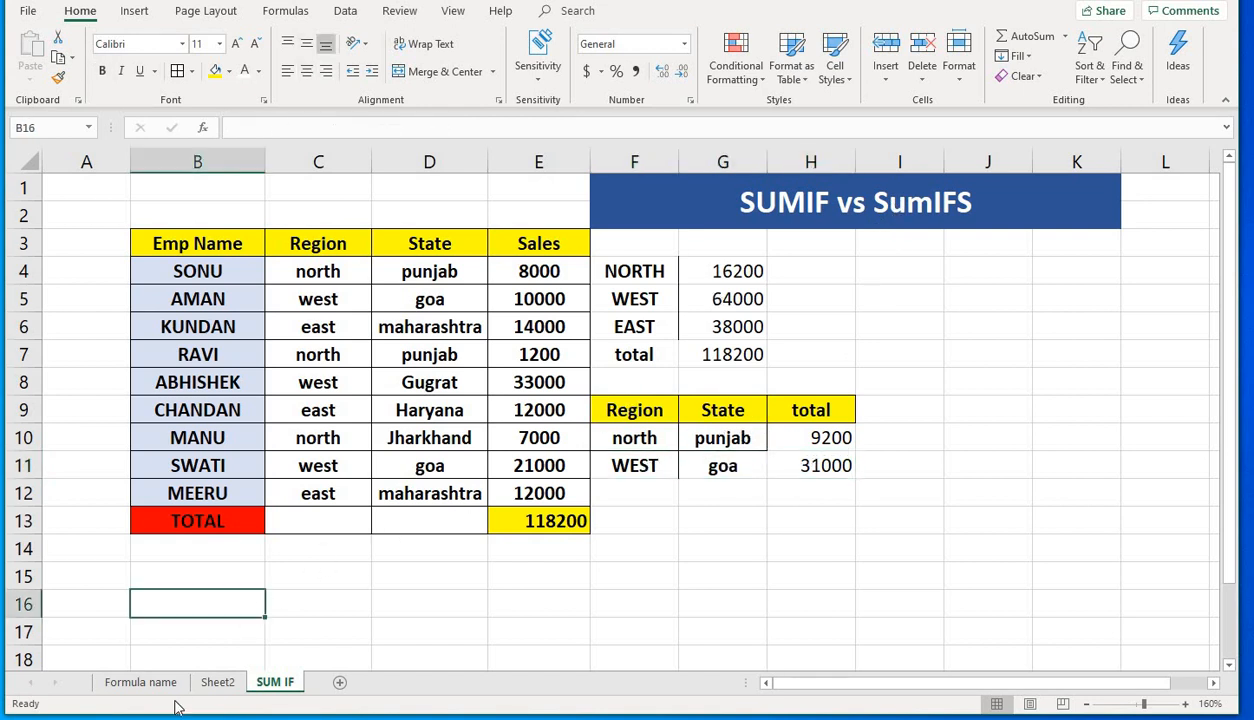
pyautogui.hotkey('ctrl', 'pageup')
pyautogui.hotkey('ctrl', 'pageup')
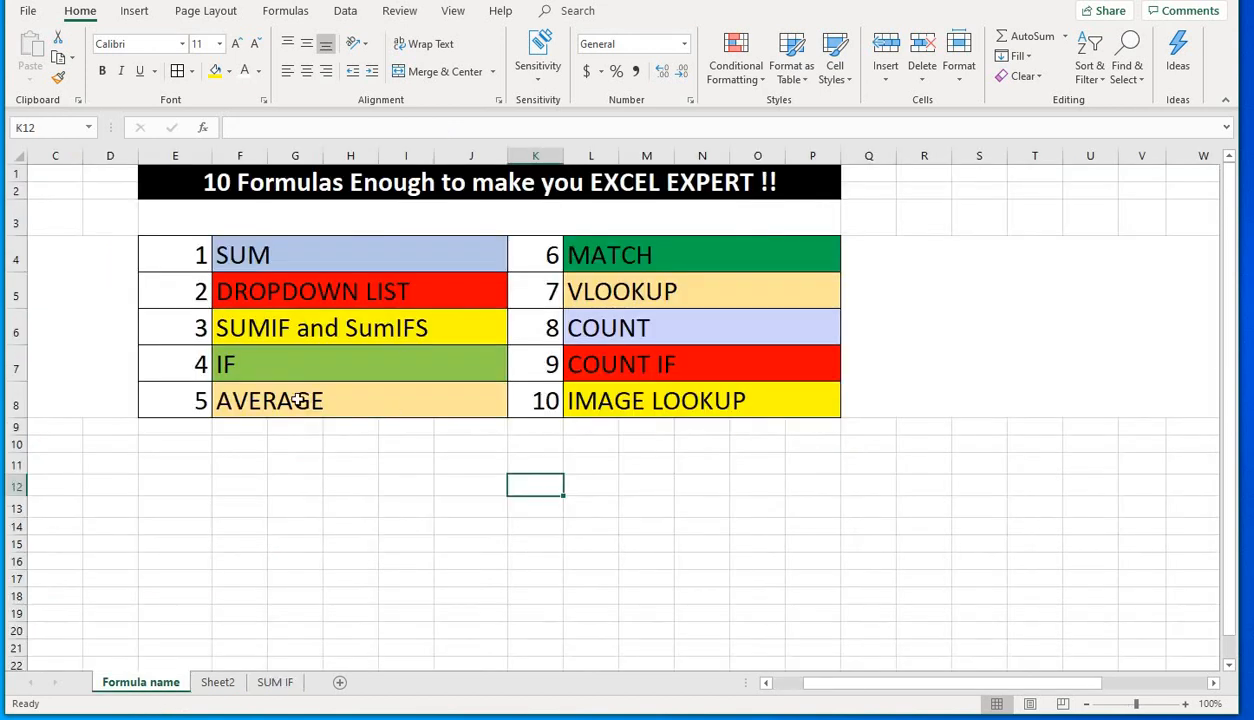
pyautogui.click(252, 370)
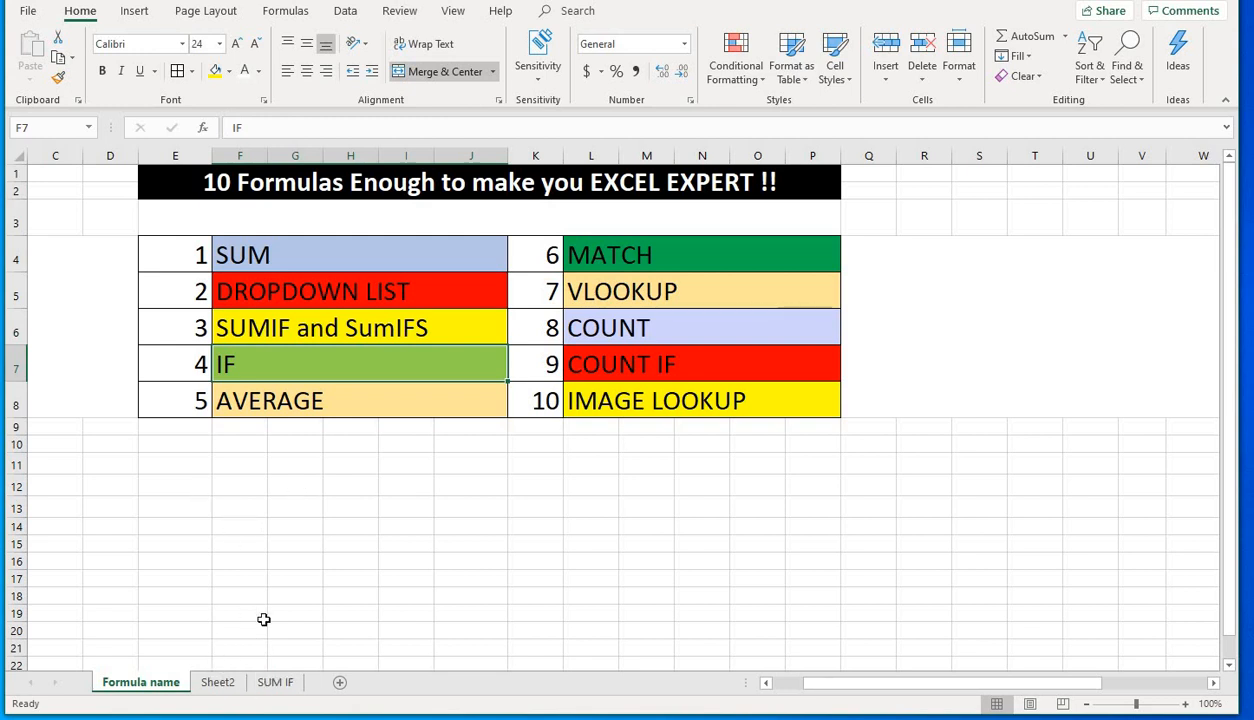
# - Delete the contents of both totals blocks in F4:H11 on the SUM IF sheet
pyautogui.click(276, 684)
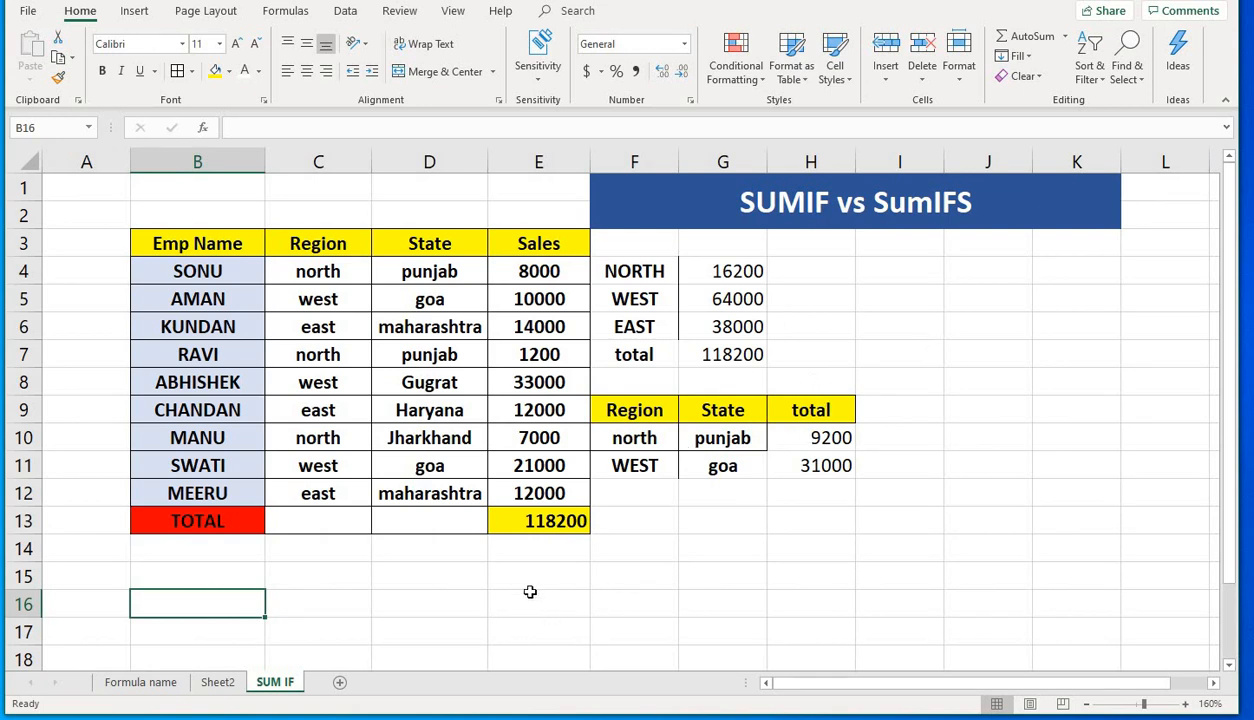
pyautogui.moveTo(634, 271); pyautogui.dragTo(845, 481)
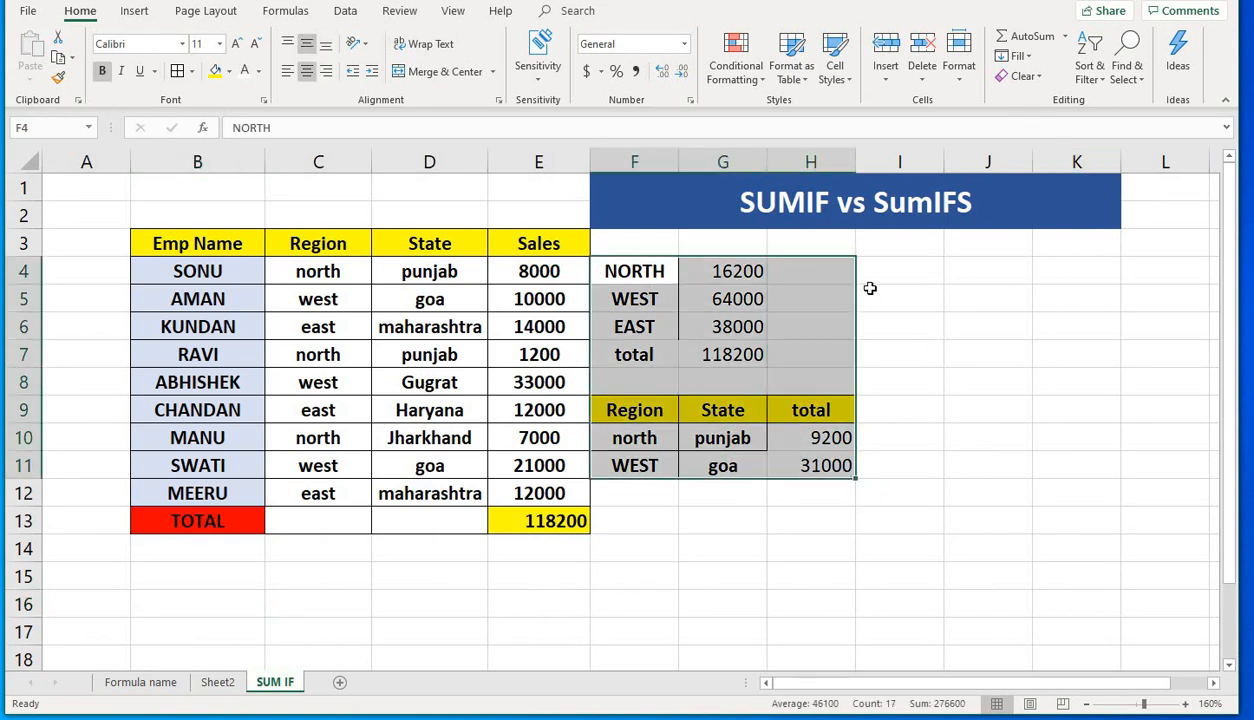
pyautogui.press('Delete')
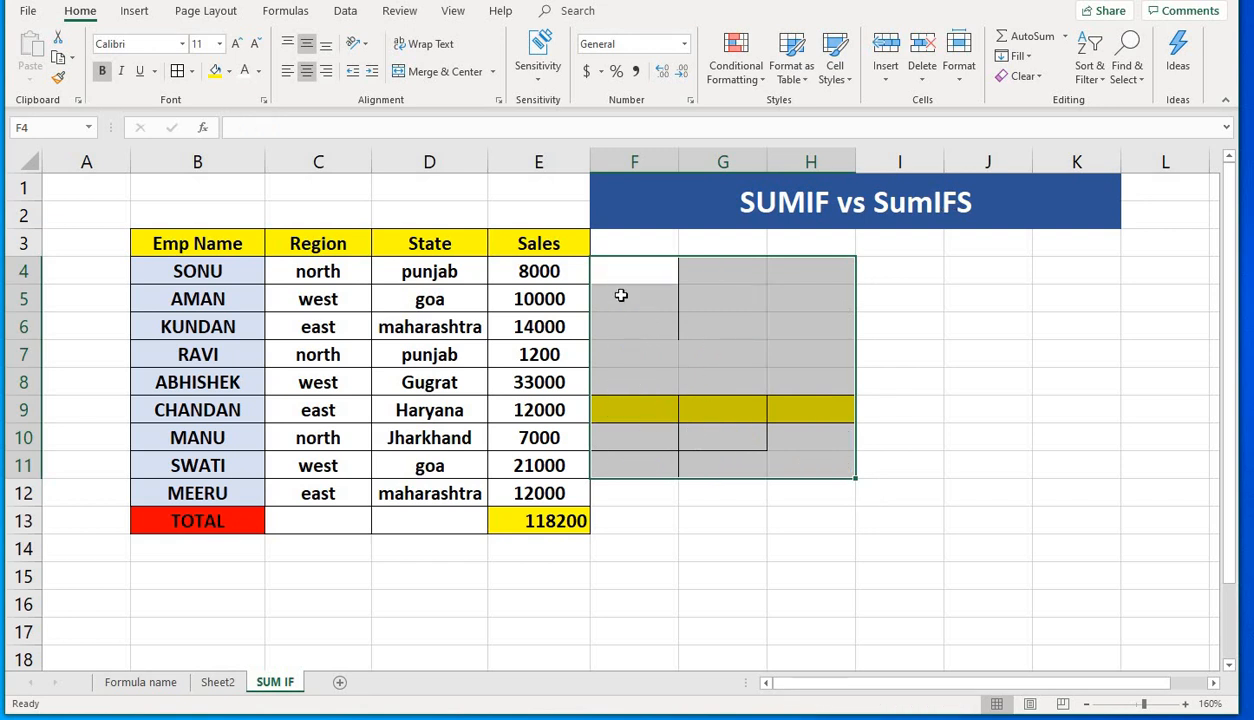
pyautogui.click(722, 411)
pyautogui.click(826, 429)
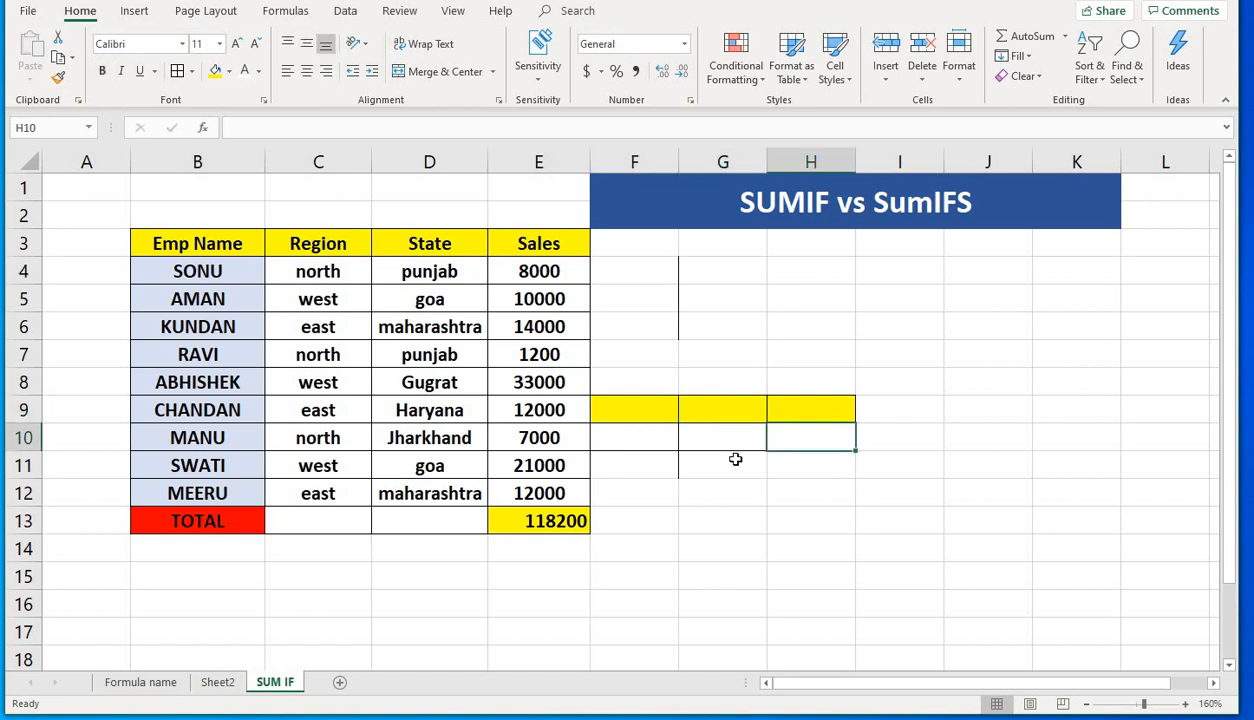
pyautogui.press('Down')
pyautogui.press('Left')
pyautogui.press('Up')
pyautogui.press('Right')
pyautogui.press('Down')
pyautogui.press('Left')
# - Clear all remaining fills, borders and other formatting from the range F3:H13 beside the sales table
pyautogui.moveTo(621, 249); pyautogui.dragTo(835, 525)
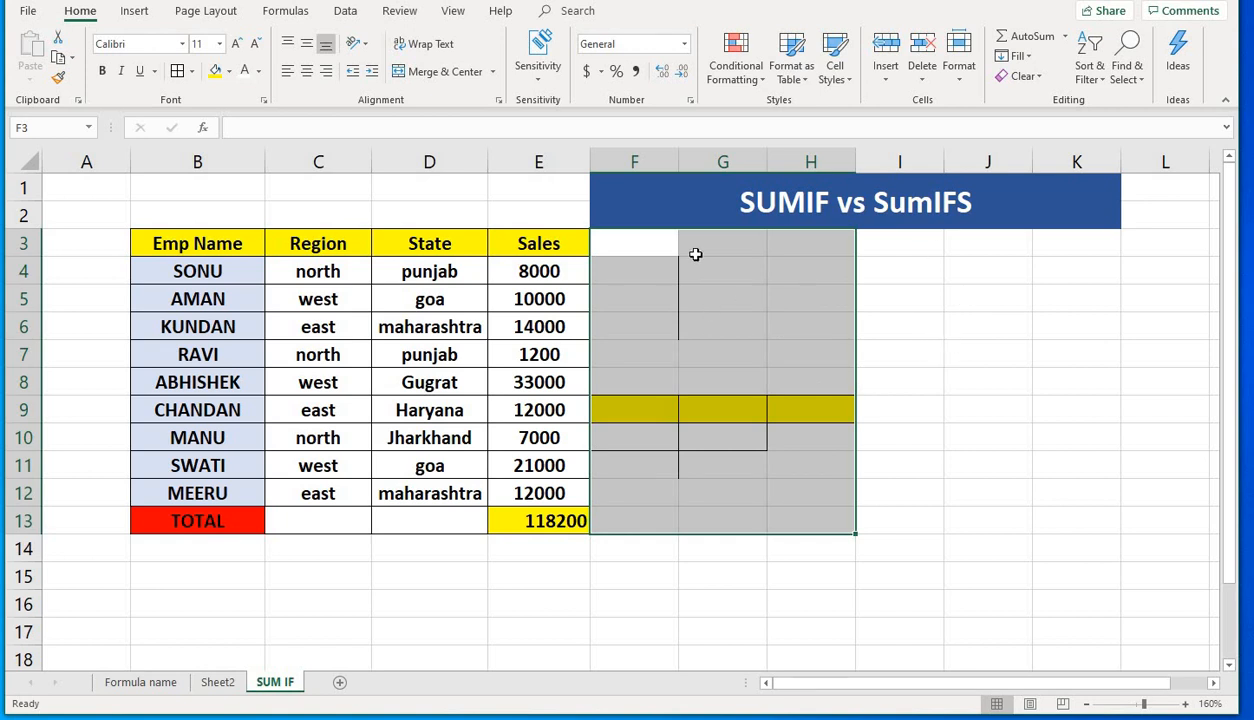
pyautogui.click(1023, 76)
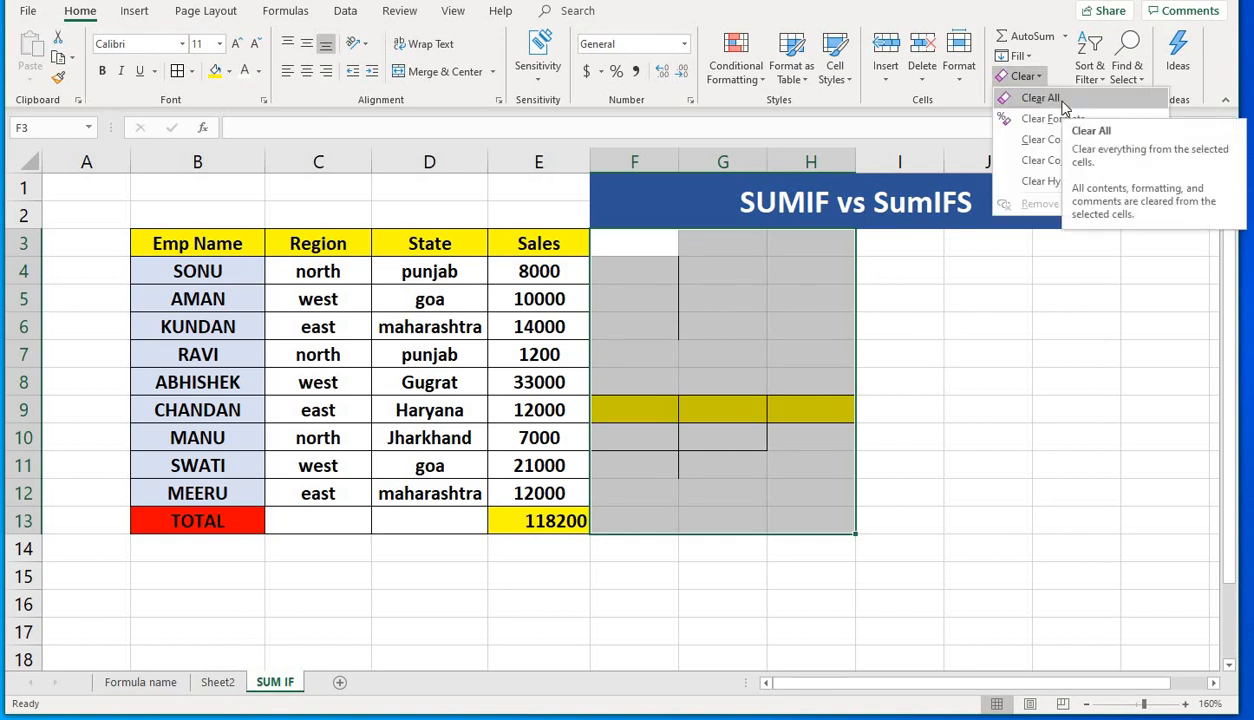
pyautogui.click(1060, 100)
pyautogui.click(731, 368)
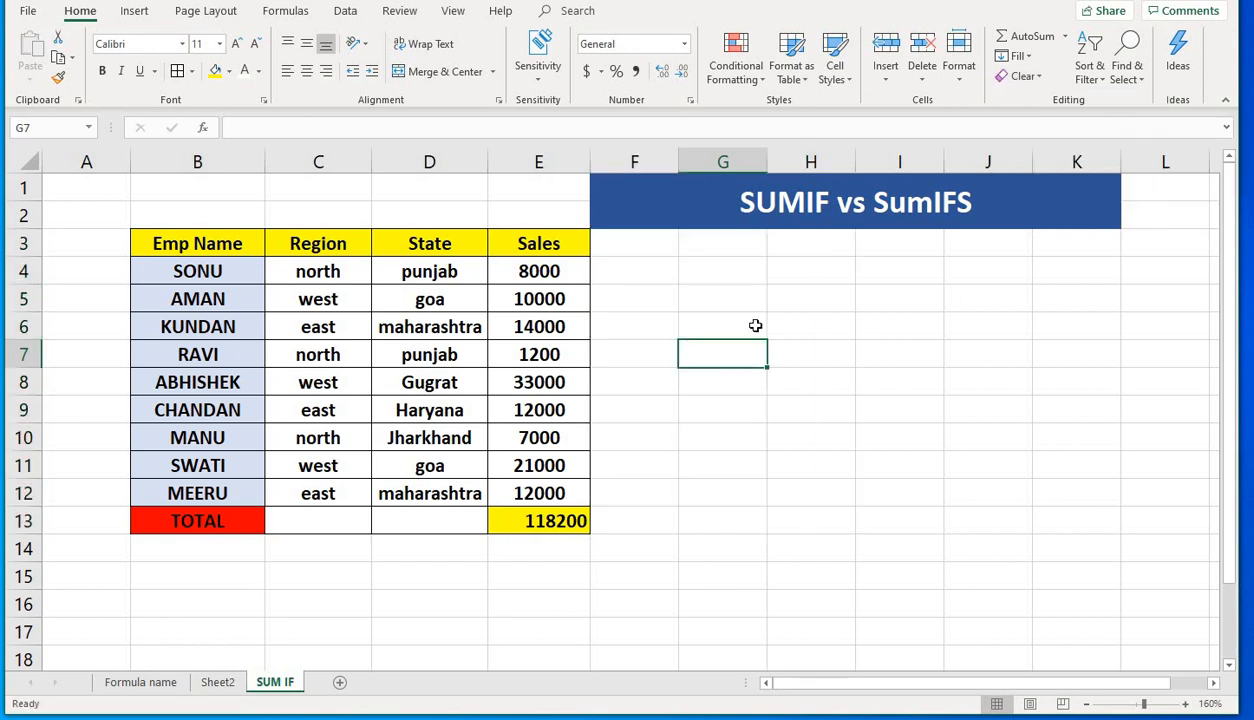
pyautogui.click(745, 322)
pyautogui.click(703, 375)
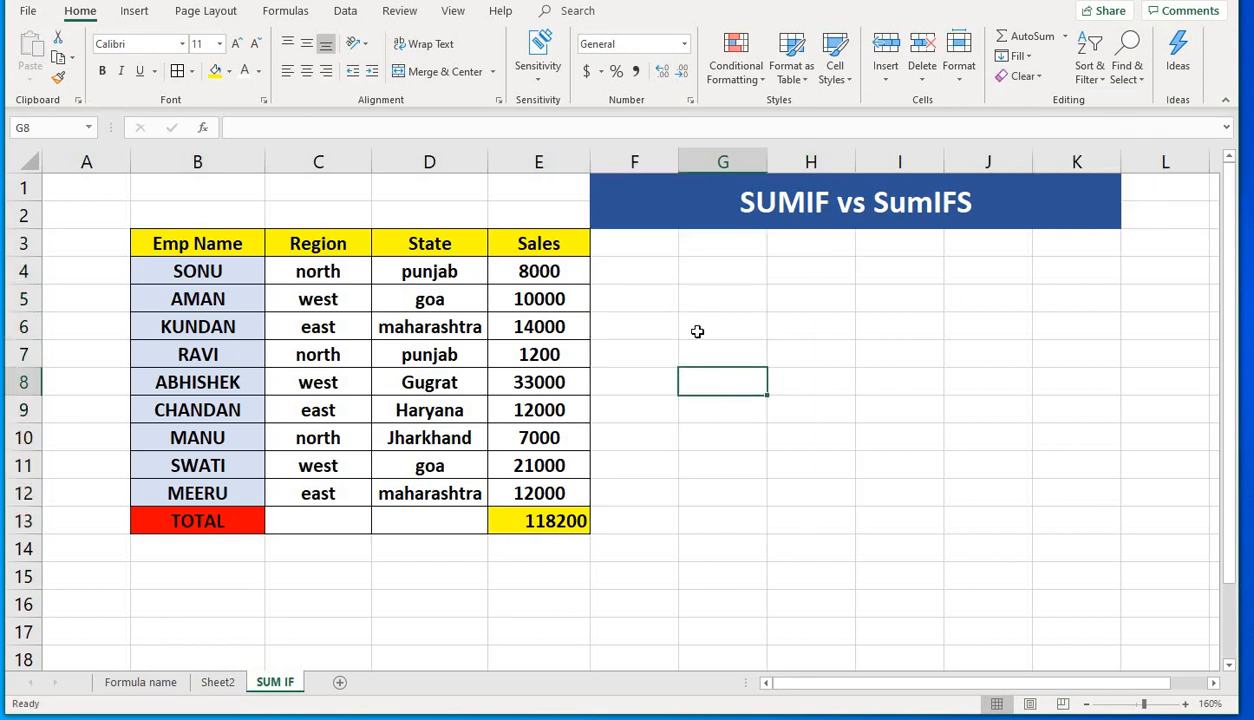
pyautogui.click(660, 378)
pyautogui.click(1022, 76)
pyautogui.click(750, 362)
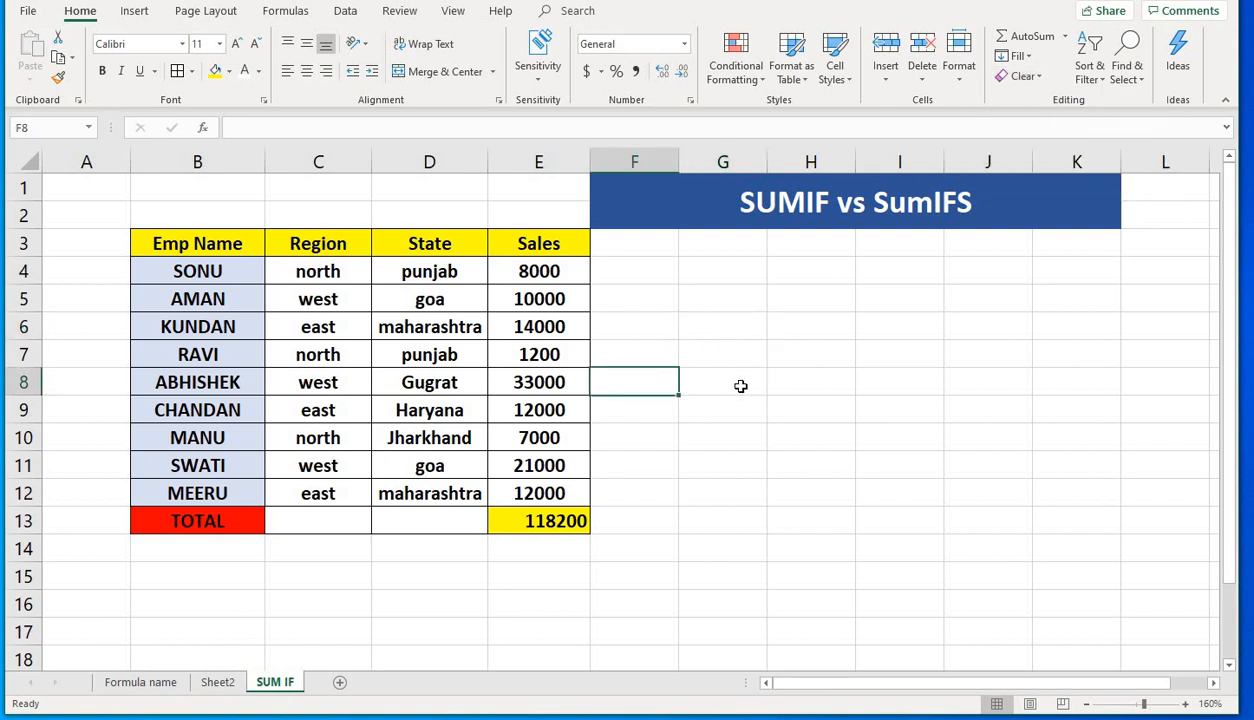
pyautogui.click(739, 383)
pyautogui.click(645, 355)
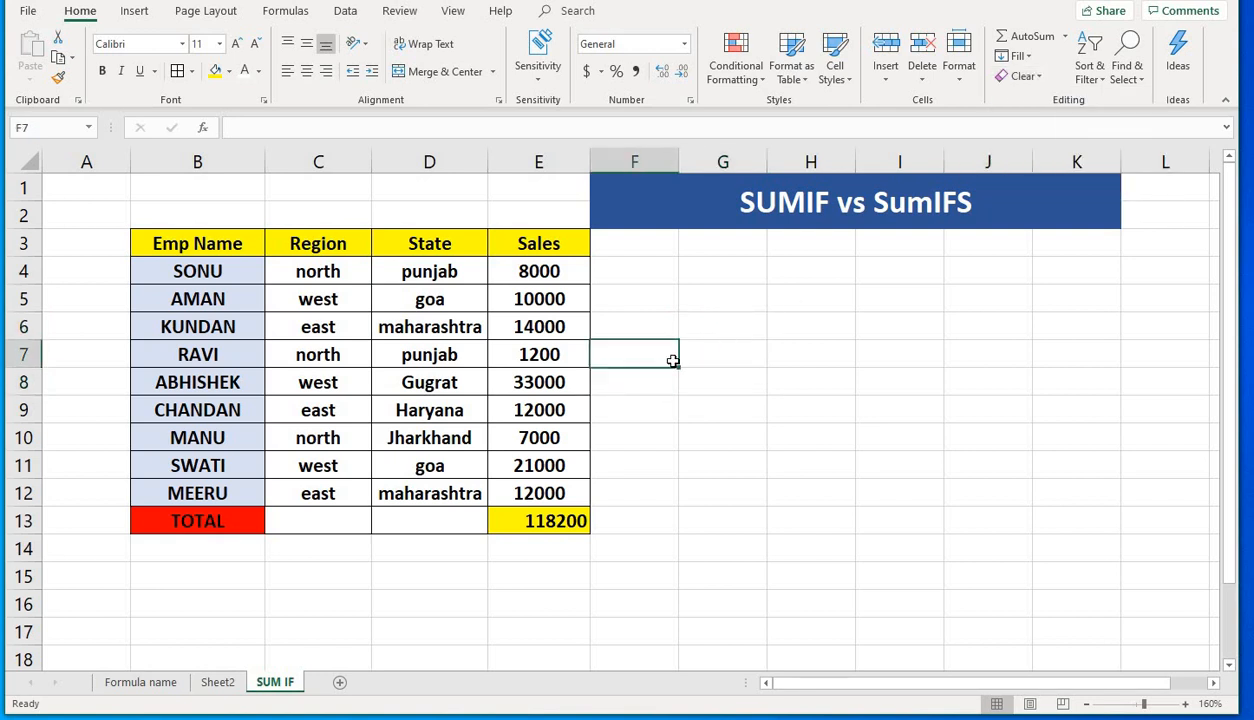
pyautogui.click(716, 372)
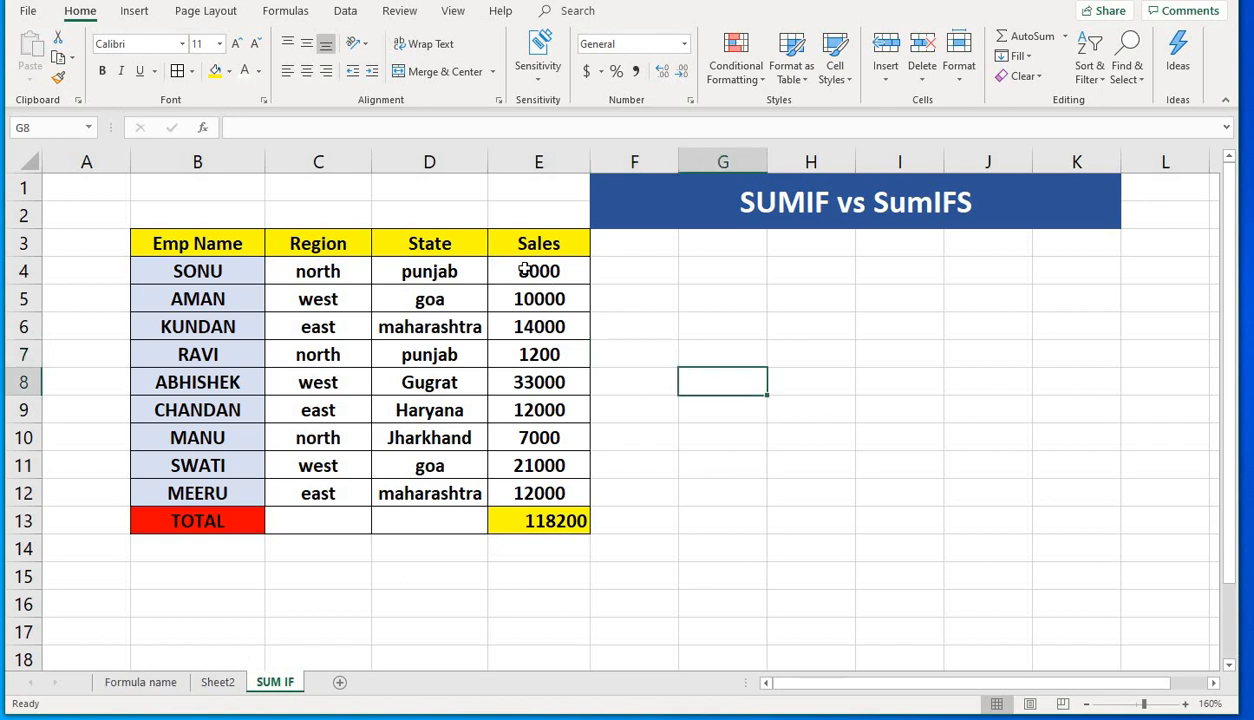
pyautogui.click(530, 269)
pyautogui.click(633, 269)
pyautogui.click(744, 272)
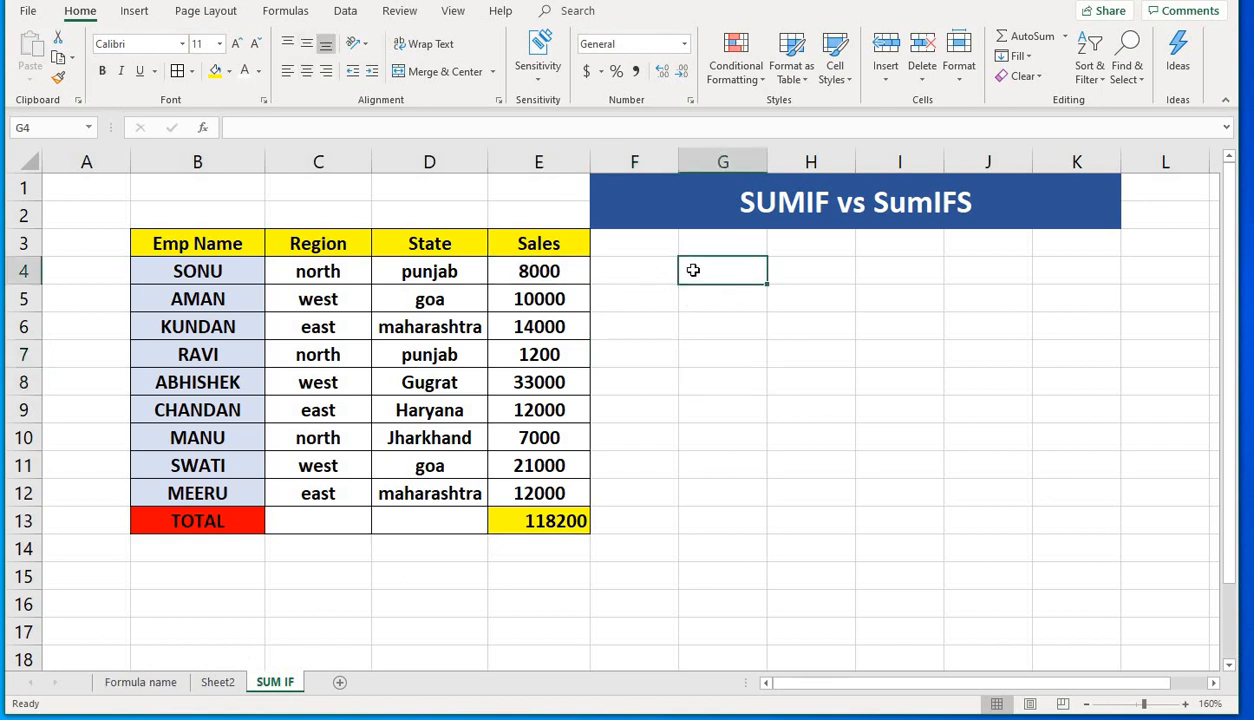
pyautogui.click(650, 268)
# - Enter the heading "target" in cell G3 beside the sales table
pyautogui.click(705, 234)
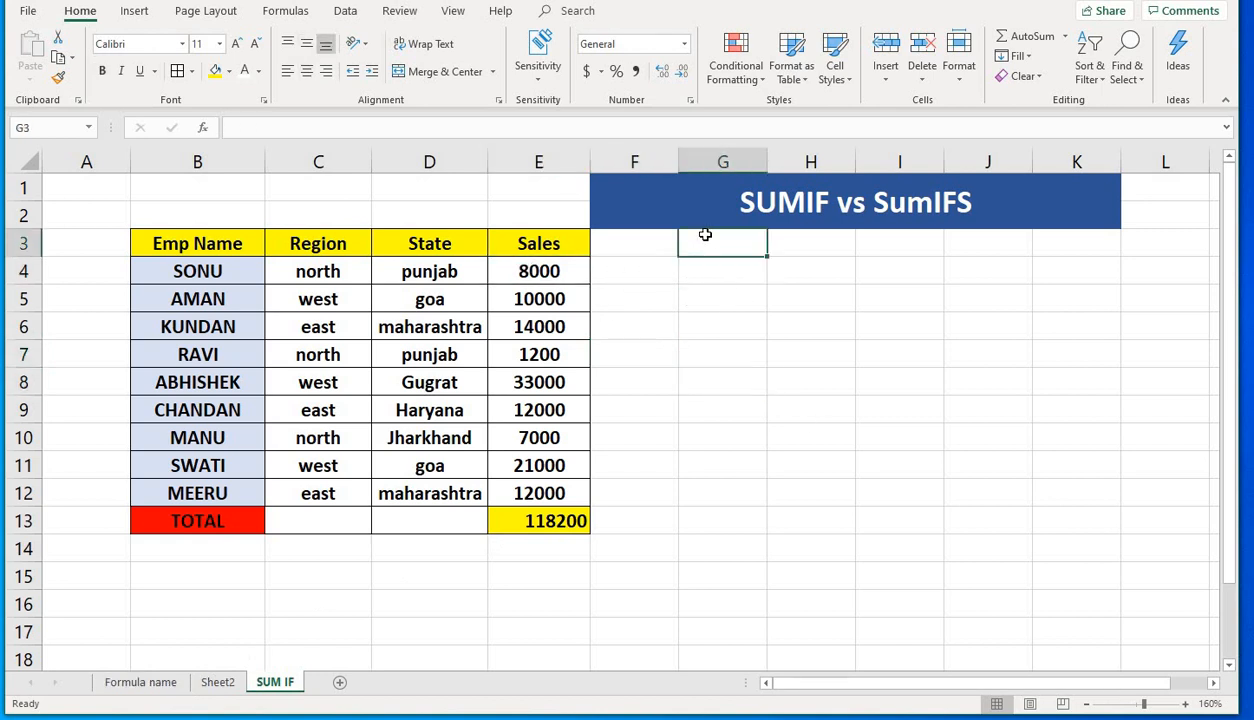
pyautogui.write('taget')
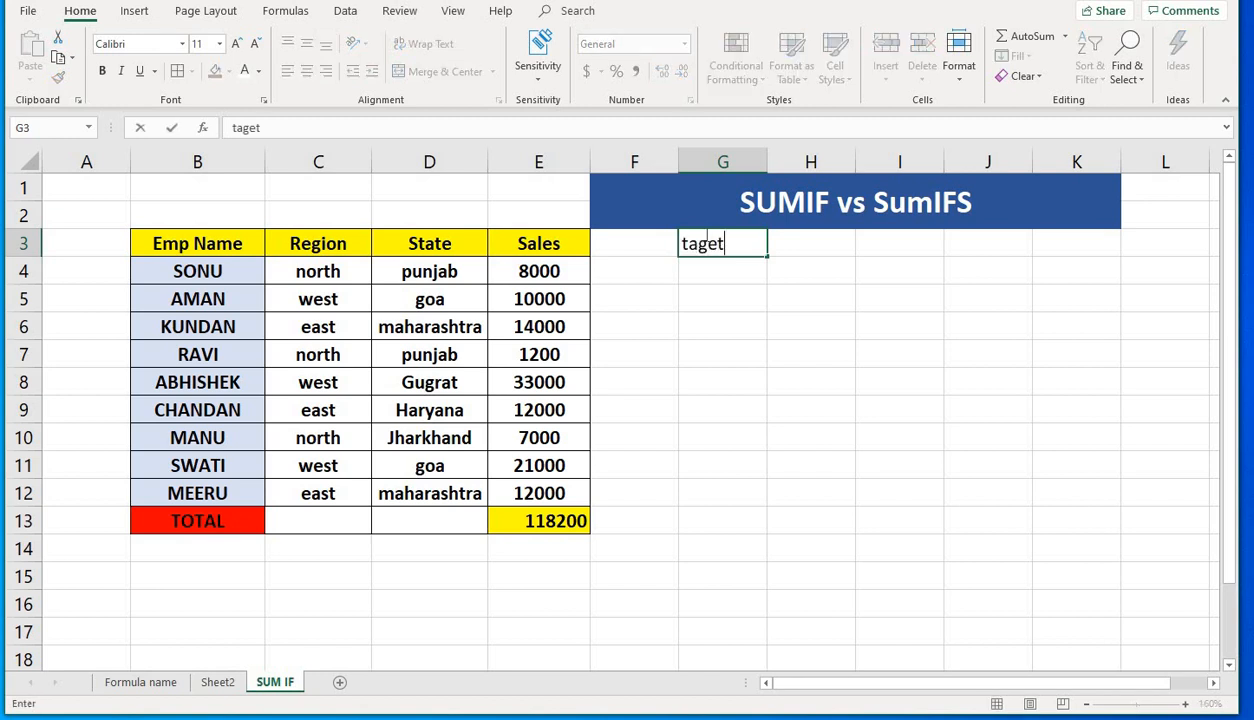
pyautogui.press('BackSpace')
pyautogui.press('BackSpace')
pyautogui.write('rget')
pyautogui.press('Return')
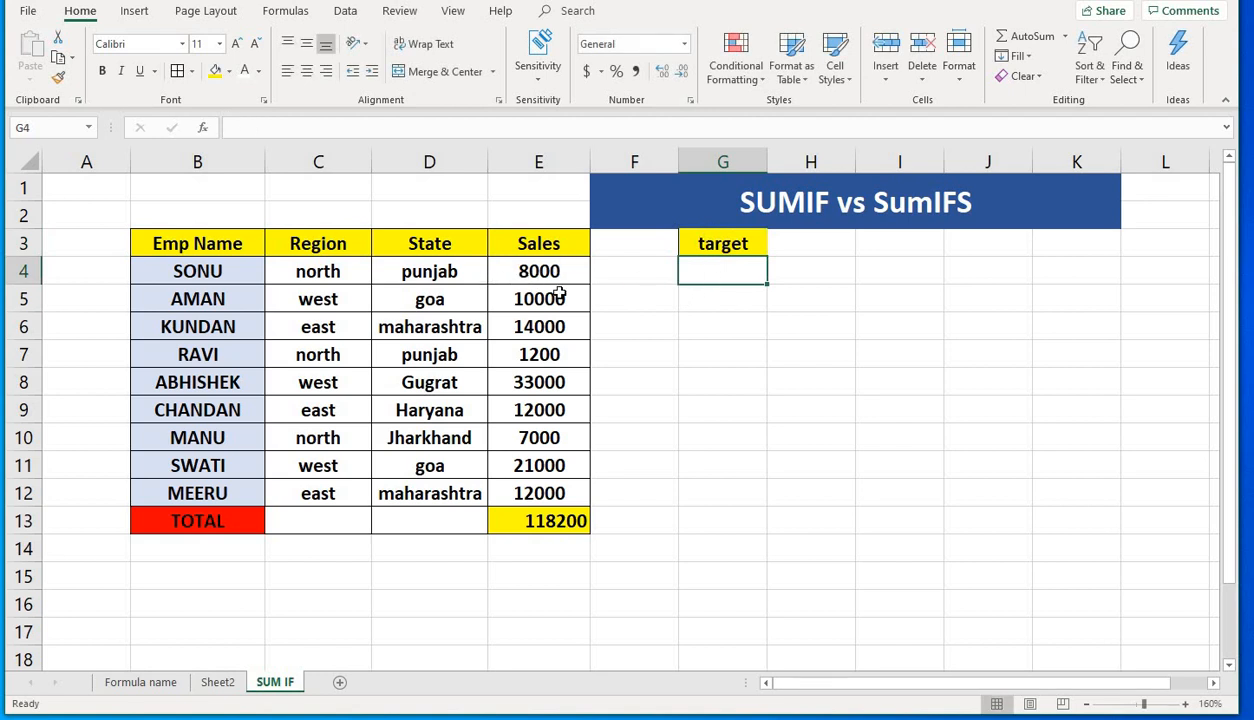
# - Start an IF formula in G4 with the logical test E4>8000
pyautogui.write('=if')
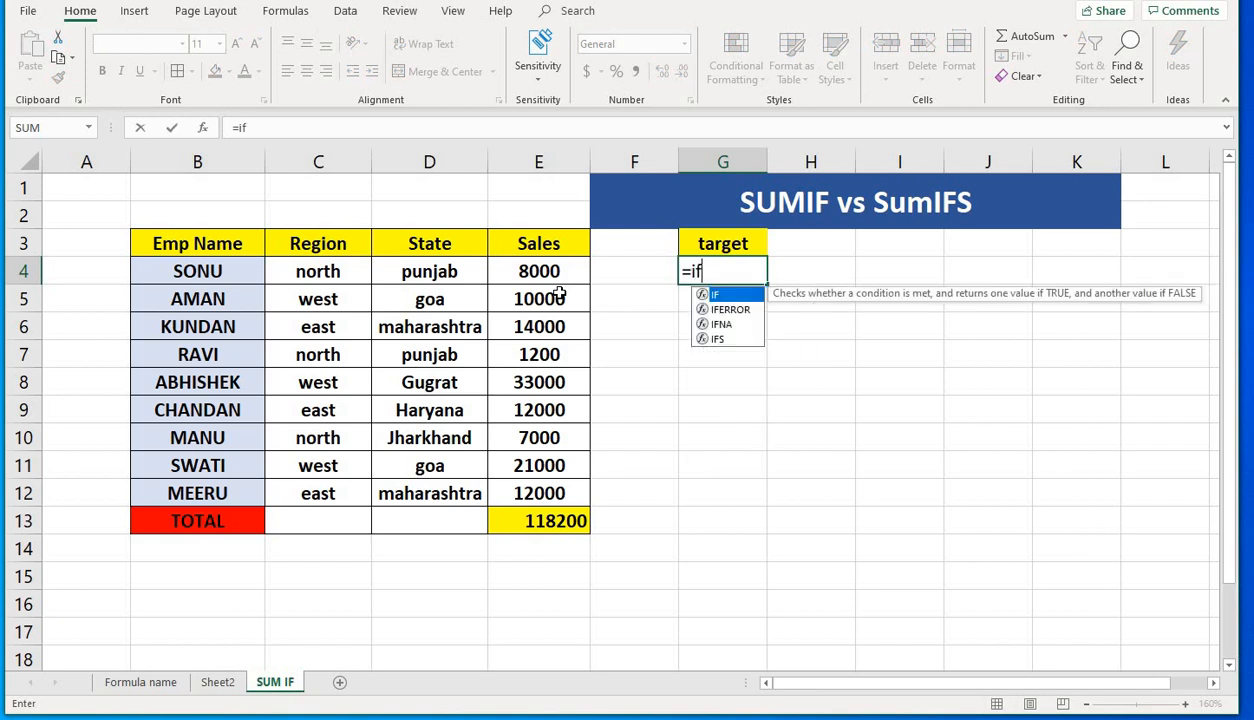
pyautogui.write('(')
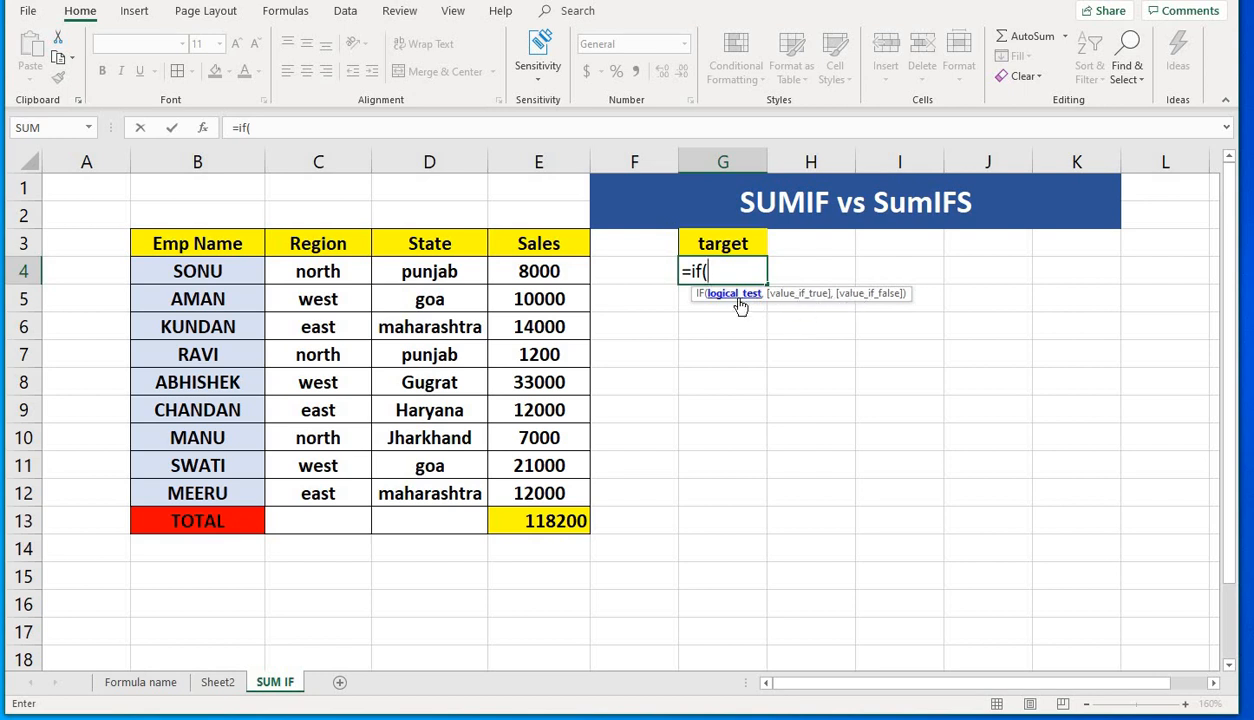
pyautogui.click(540, 271)
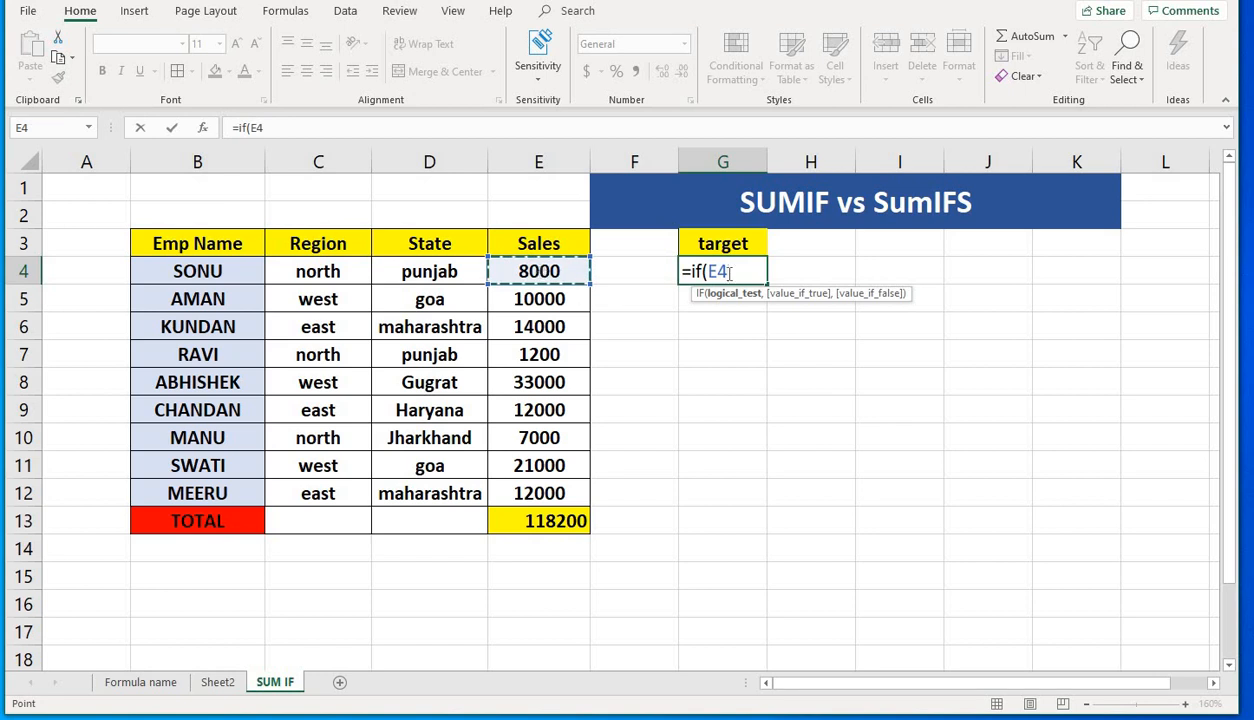
pyautogui.write('>')
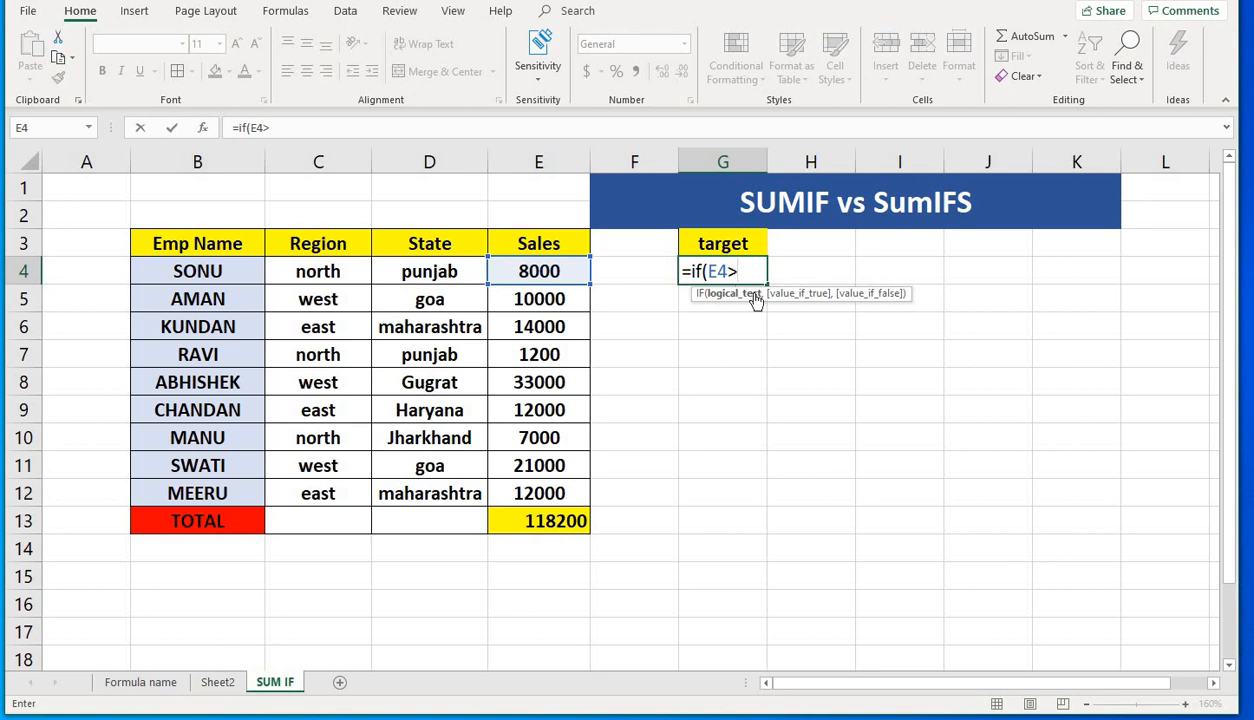
pyautogui.write('8')
pyautogui.press('BackSpace')
pyautogui.write('8000')
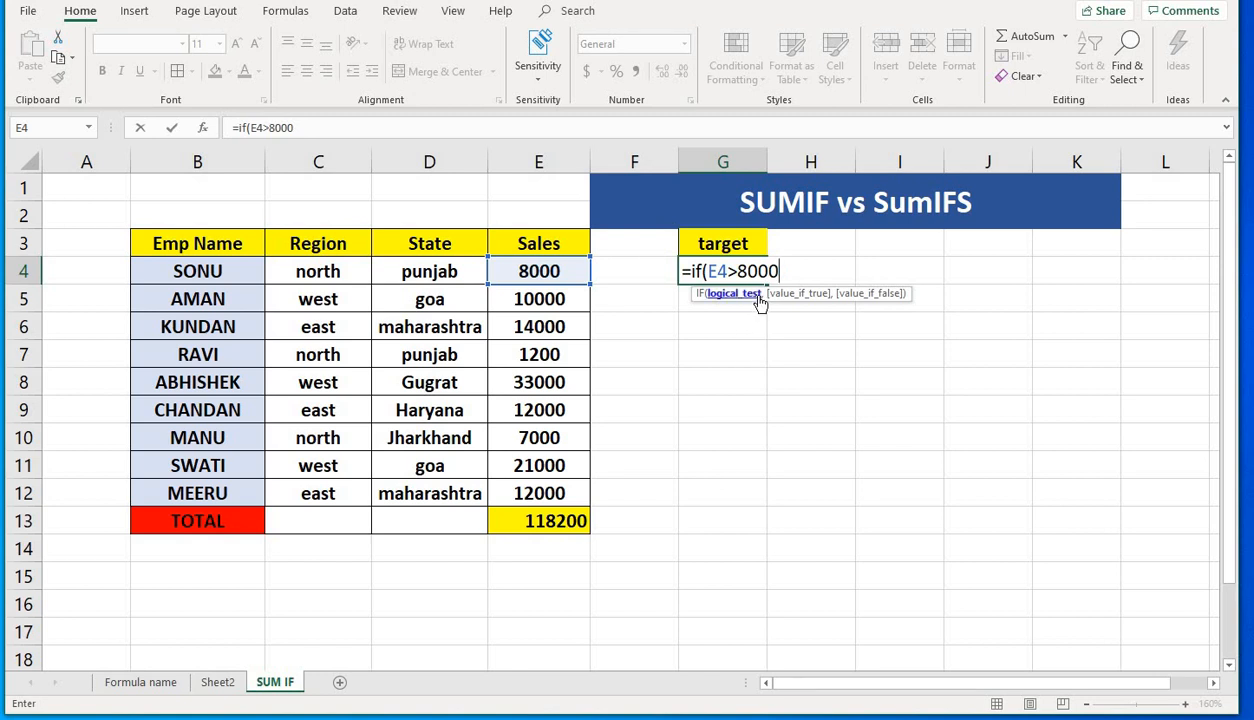
pyautogui.write(',')
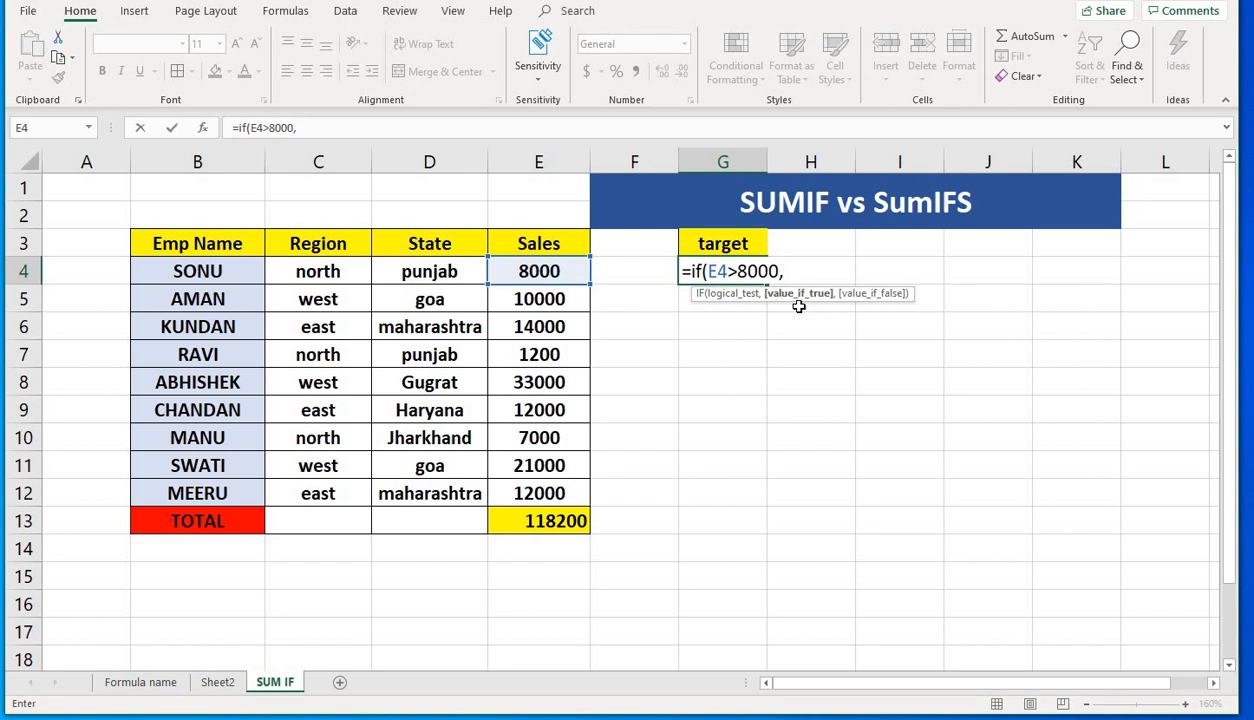
# - Add "taget completed" as the value-if-true argument of the IF formula in G4
pyautogui.write('"taget')
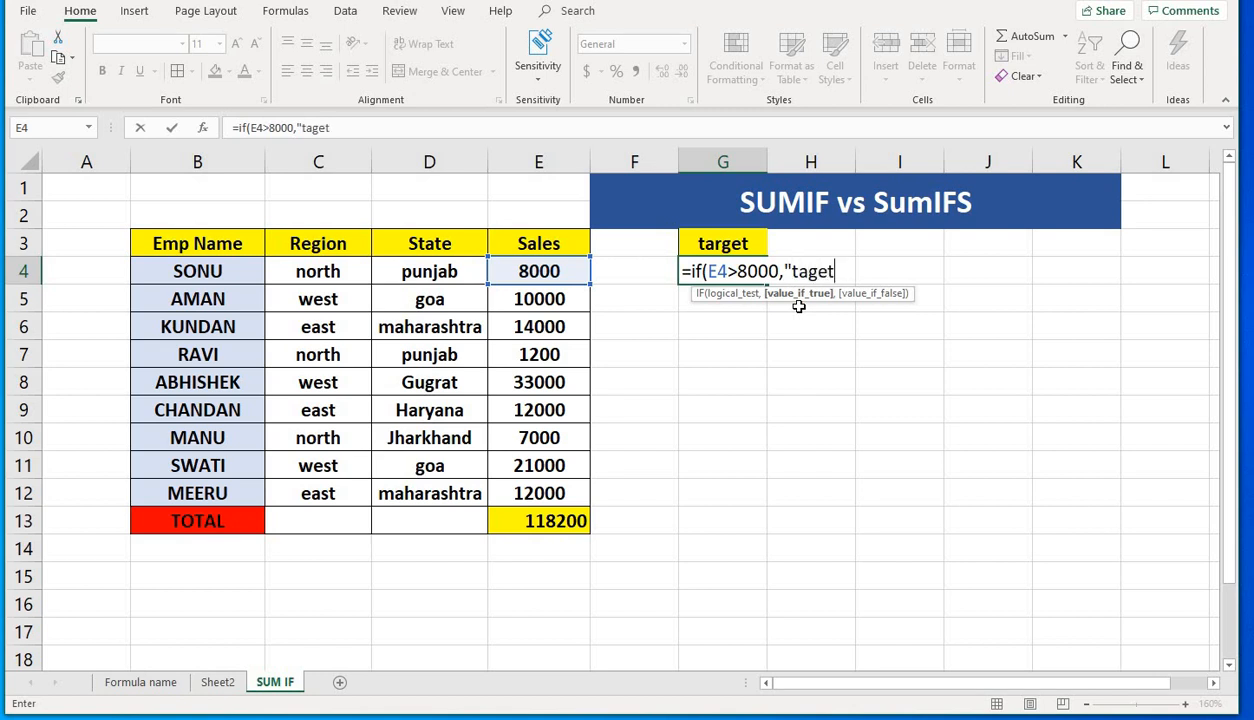
pyautogui.write(' compleet')
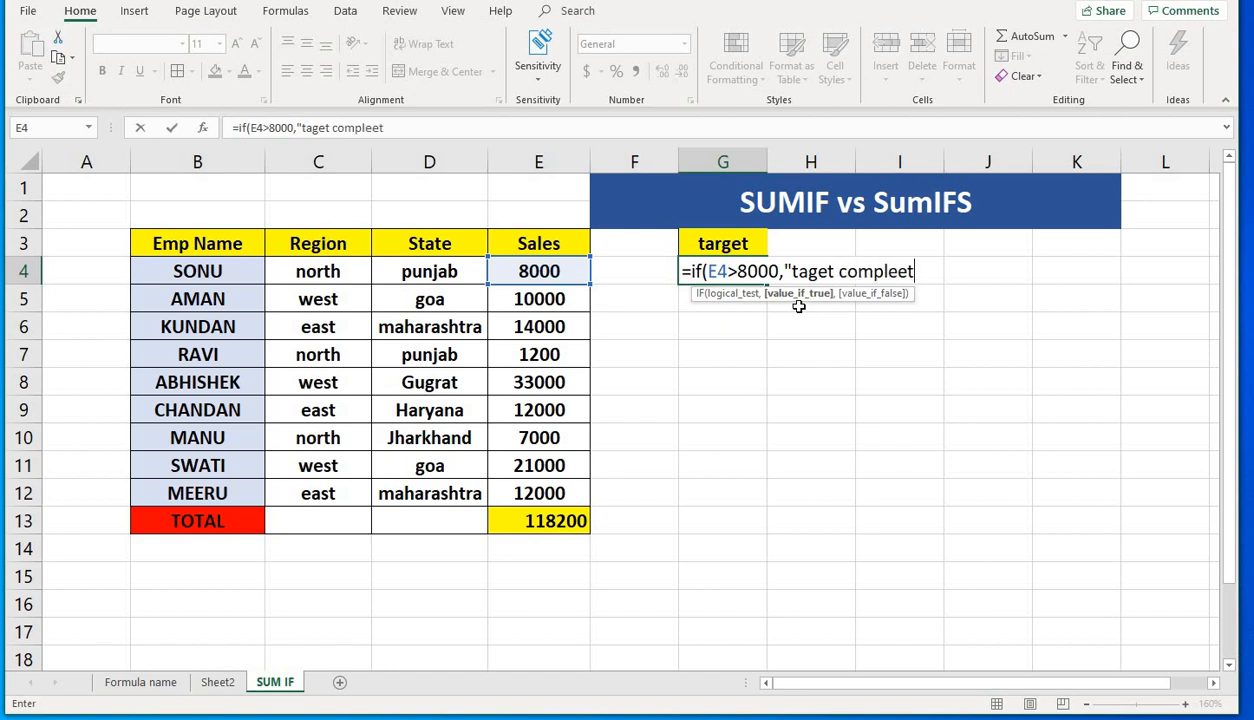
pyautogui.press('BackSpace')
pyautogui.press('BackSpace')
pyautogui.press('BackSpace')
pyautogui.press('BackSpace')
pyautogui.write('leted",')
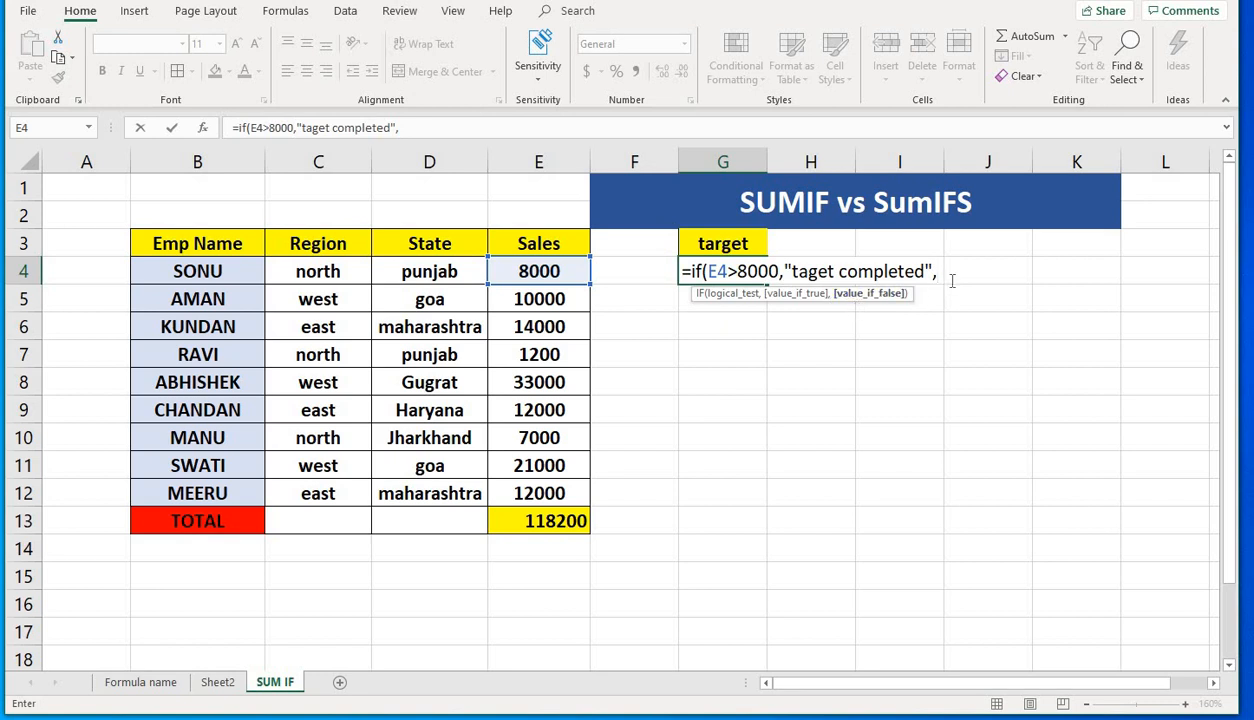
# - Add "target not completed" as the value-if-false argument and complete the IF formula in G4
pyautogui.write('"target ')
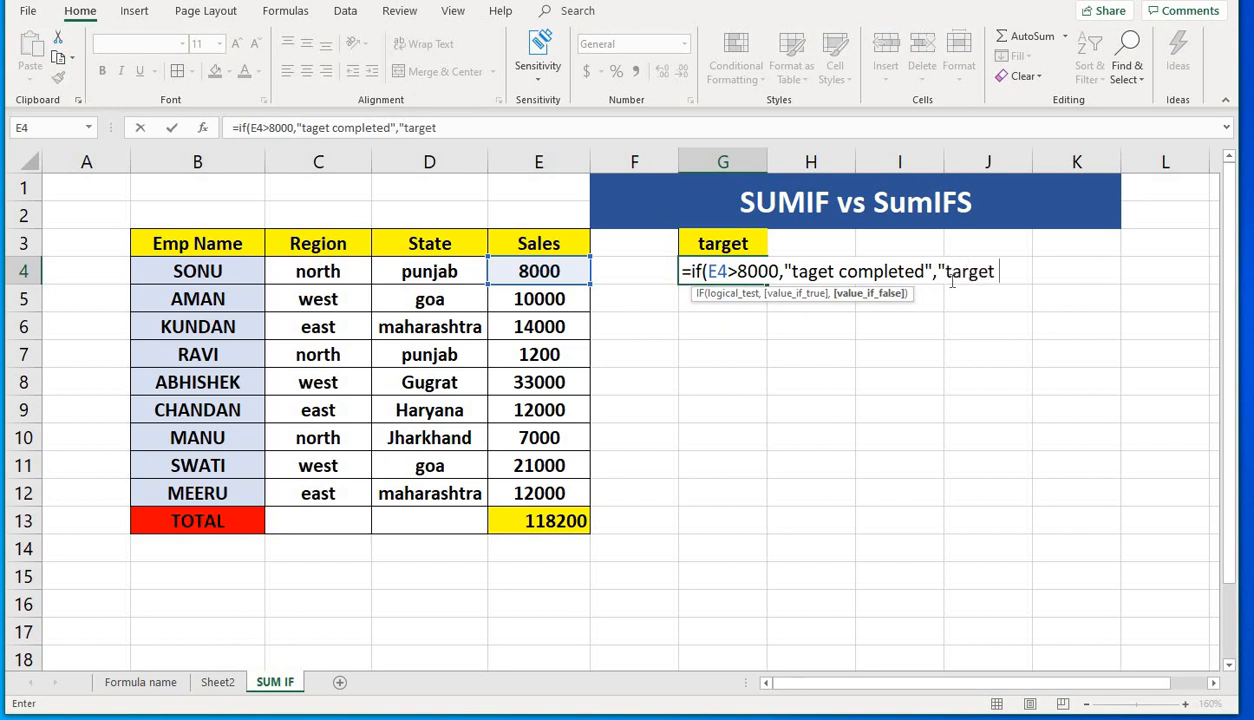
pyautogui.write('not coom')
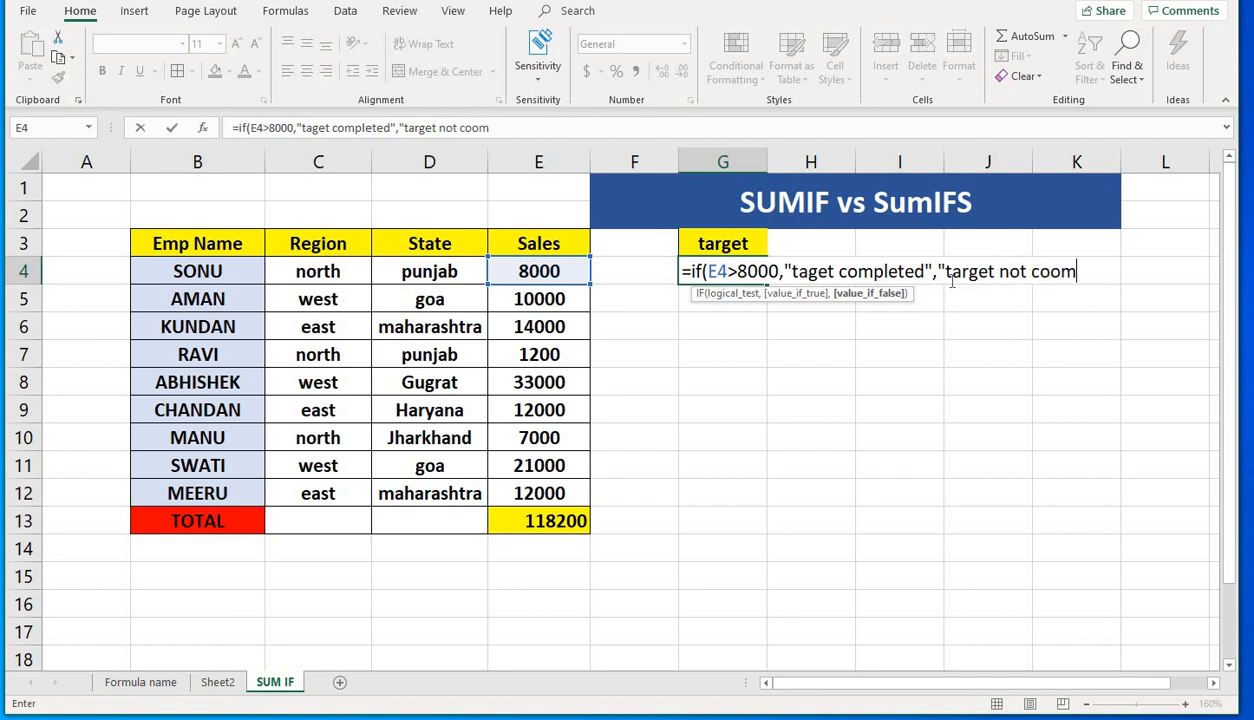
pyautogui.write('p')
pyautogui.press('BackSpace')
pyautogui.press('BackSpace')
pyautogui.press('BackSpace')
pyautogui.write('mpleted')
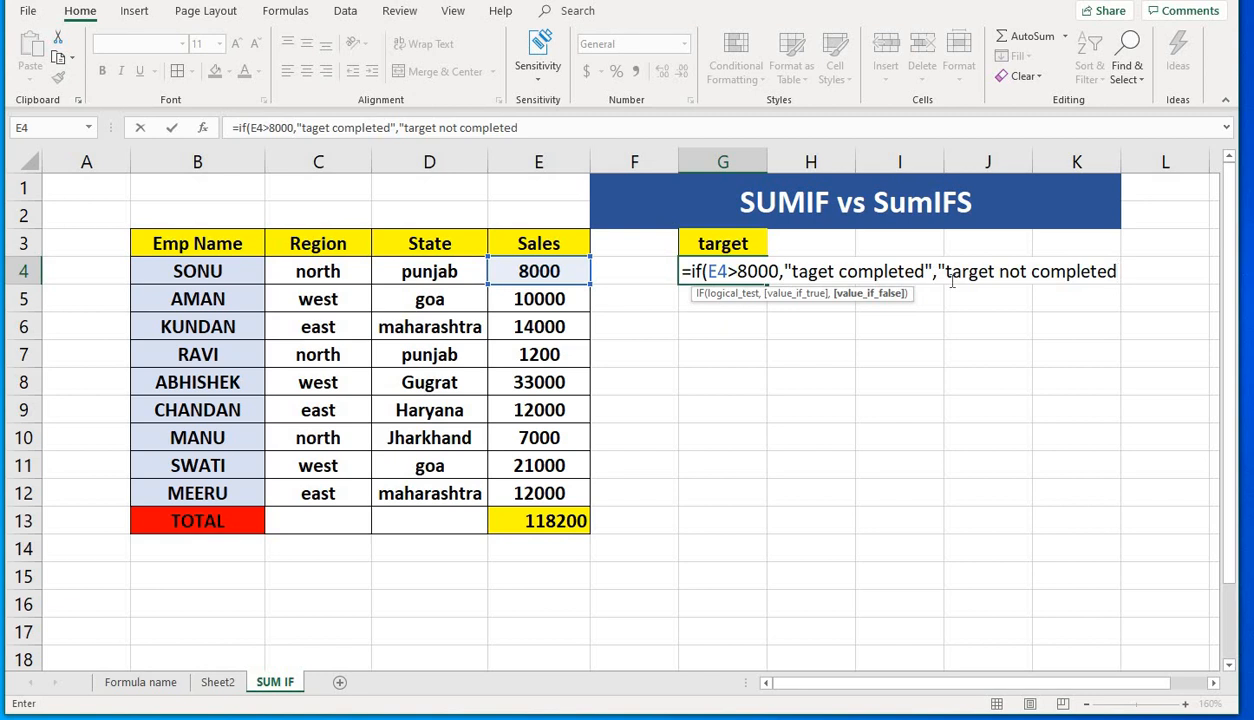
pyautogui.write('")')
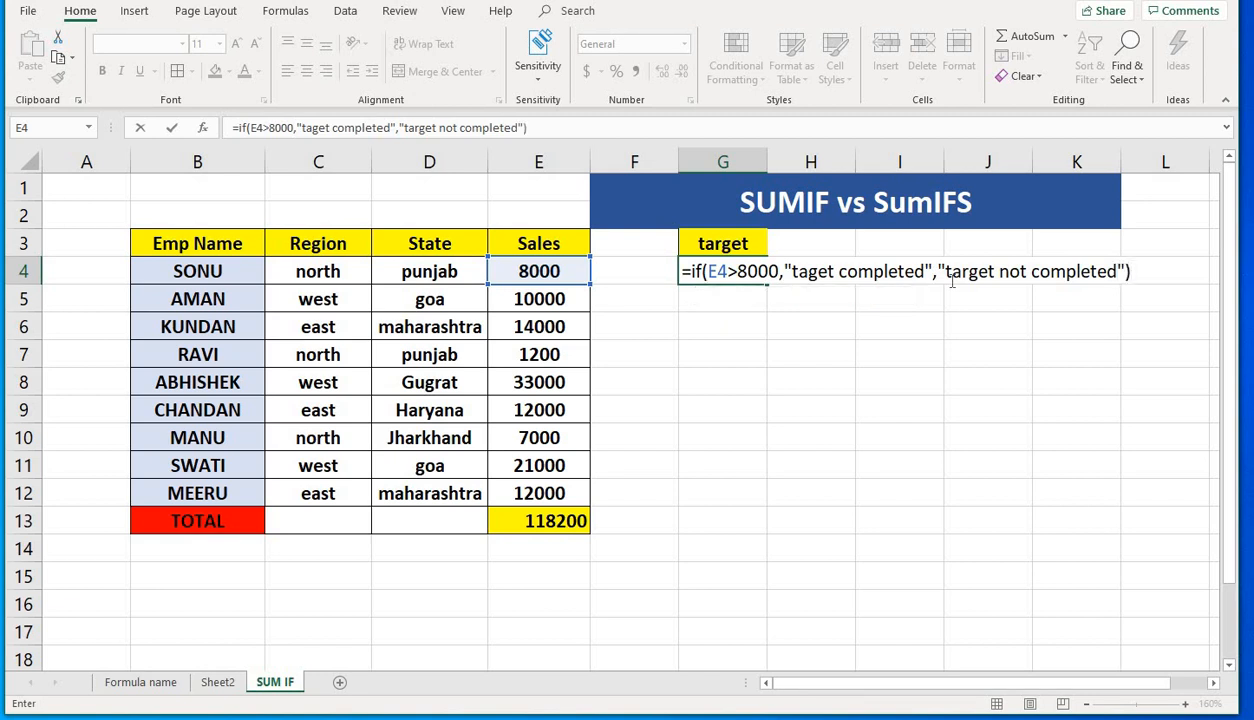
pyautogui.press('Return')
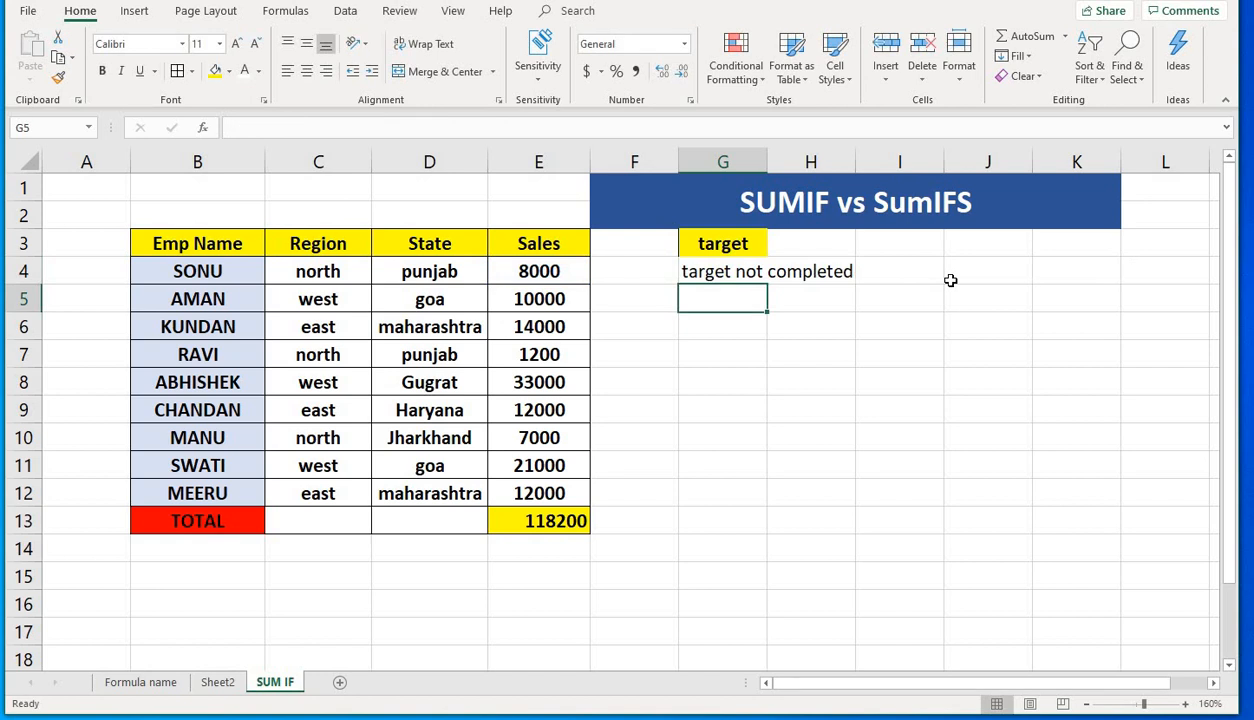
# - Auto-fit column G to its contents and compare the IF result in G4 with the sales value in E4
pyautogui.doubleClick(767, 161)
pyautogui.click(731, 269)
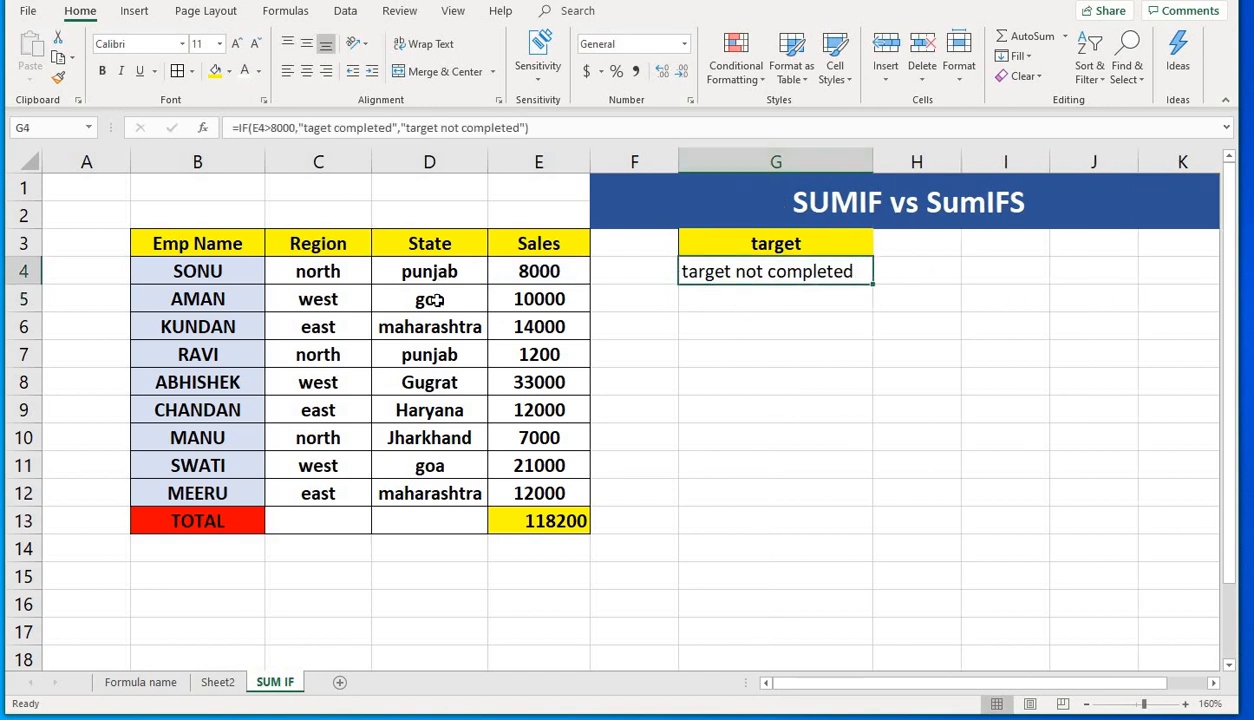
pyautogui.click(520, 275)
pyautogui.click(690, 266)
# - Change the first employee's sales figure in E4 to 8001 to test the IF condition
pyautogui.click(553, 270)
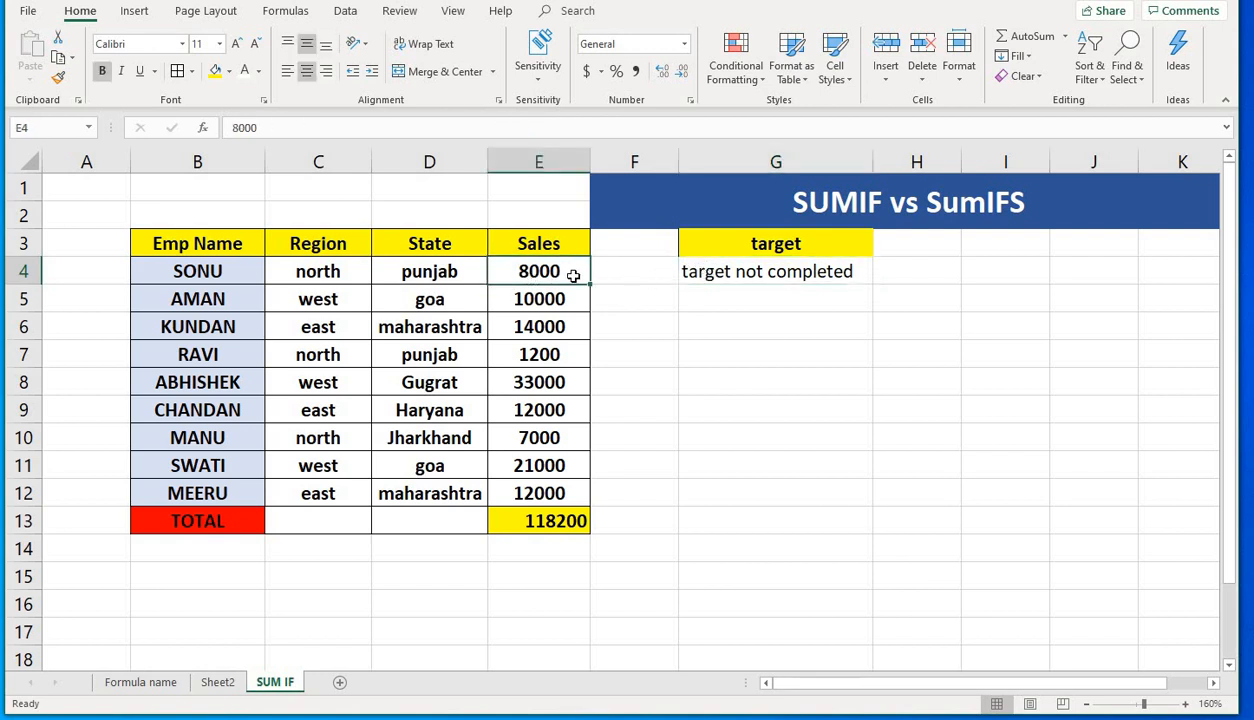
pyautogui.write('8')
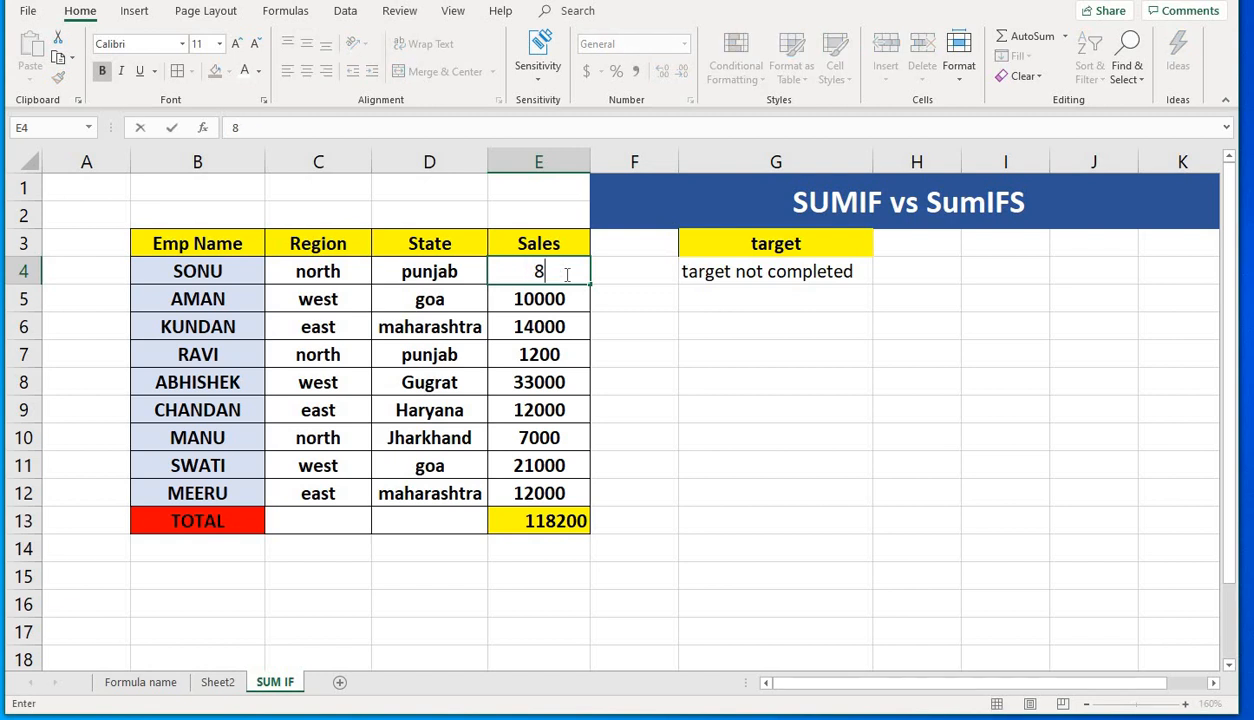
pyautogui.write('001')
pyautogui.press('Return')
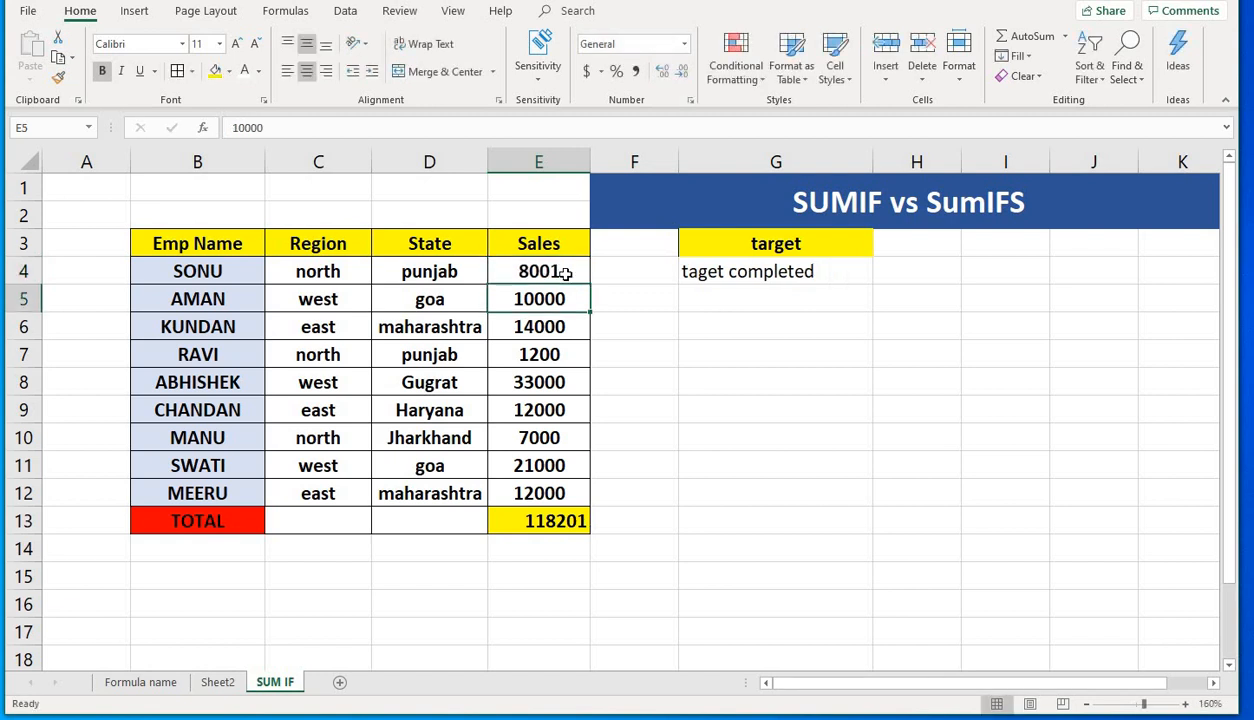
# - Examine the IF formula and its result in G4 against the changed sales value in E4
pyautogui.click(681, 264)
pyautogui.click(634, 276)
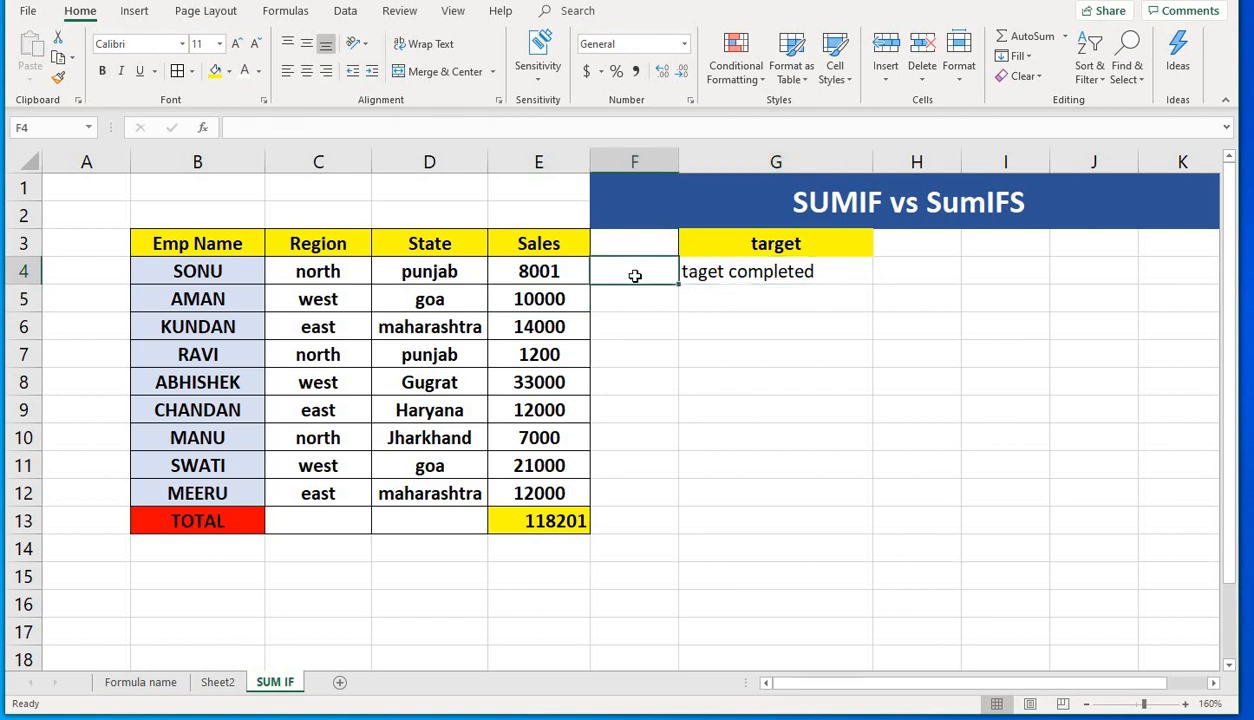
pyautogui.click(731, 286)
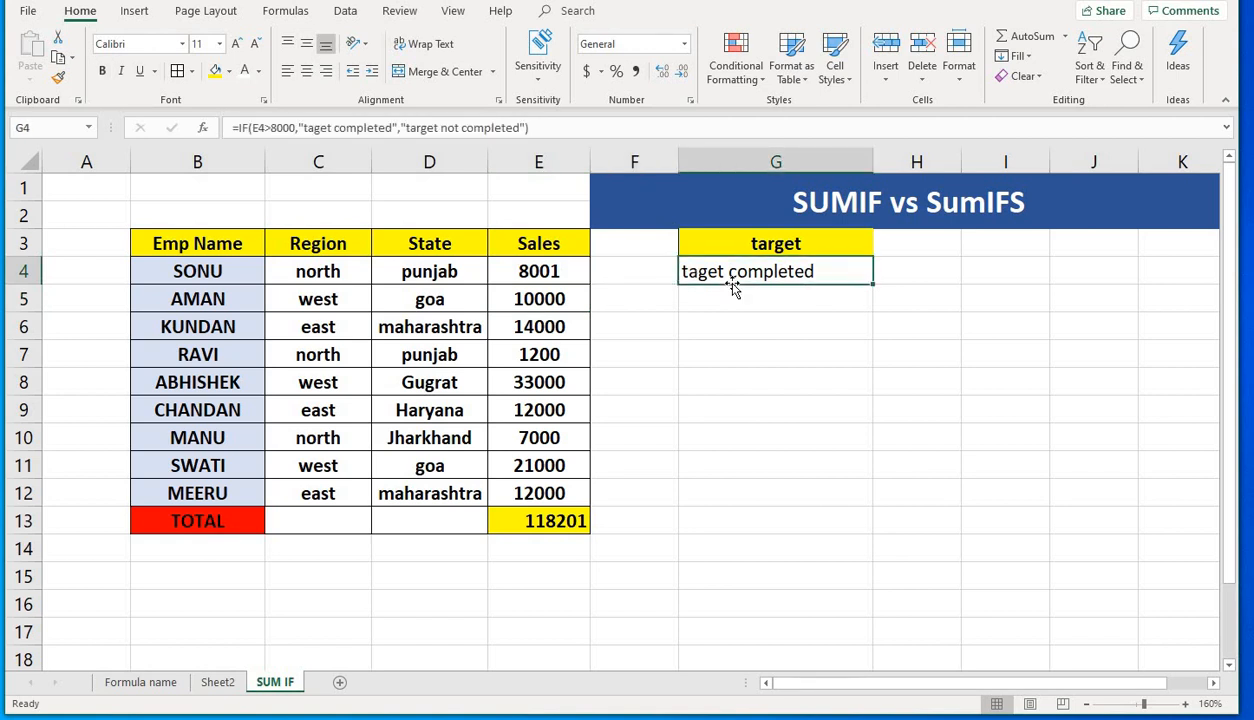
pyautogui.click(681, 300)
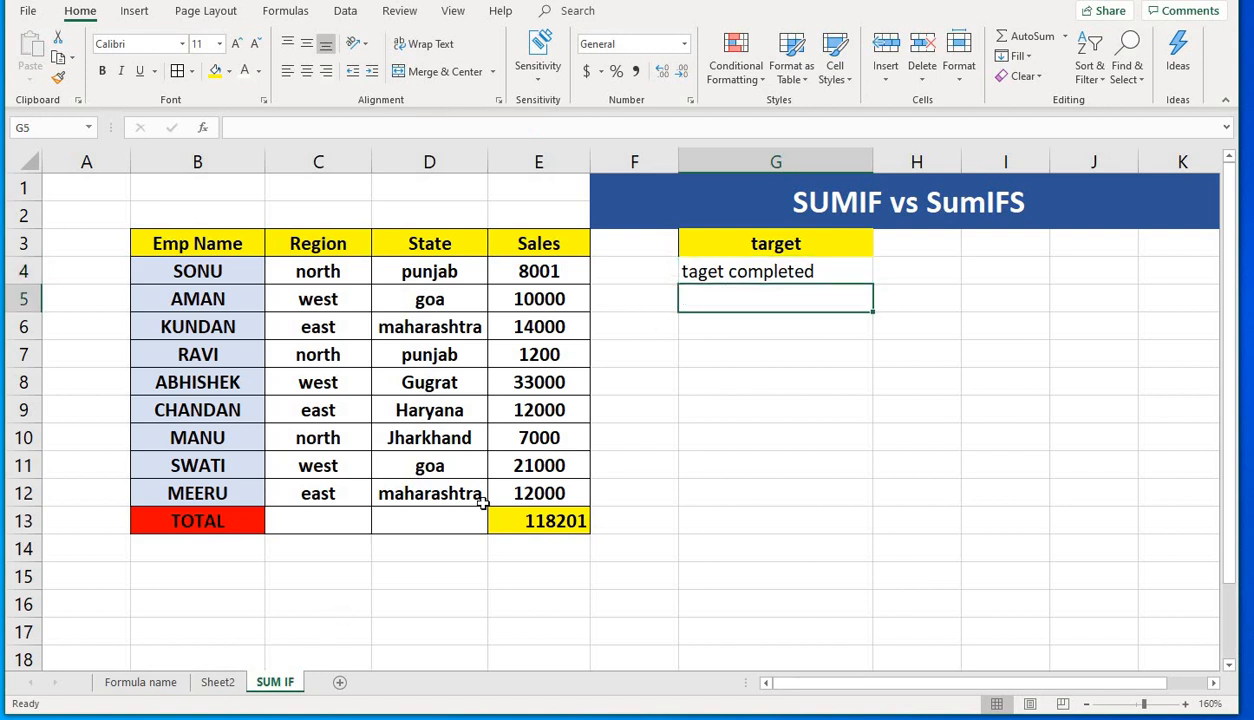
pyautogui.click(720, 280)
pyautogui.click(722, 288)
pyautogui.click(717, 272)
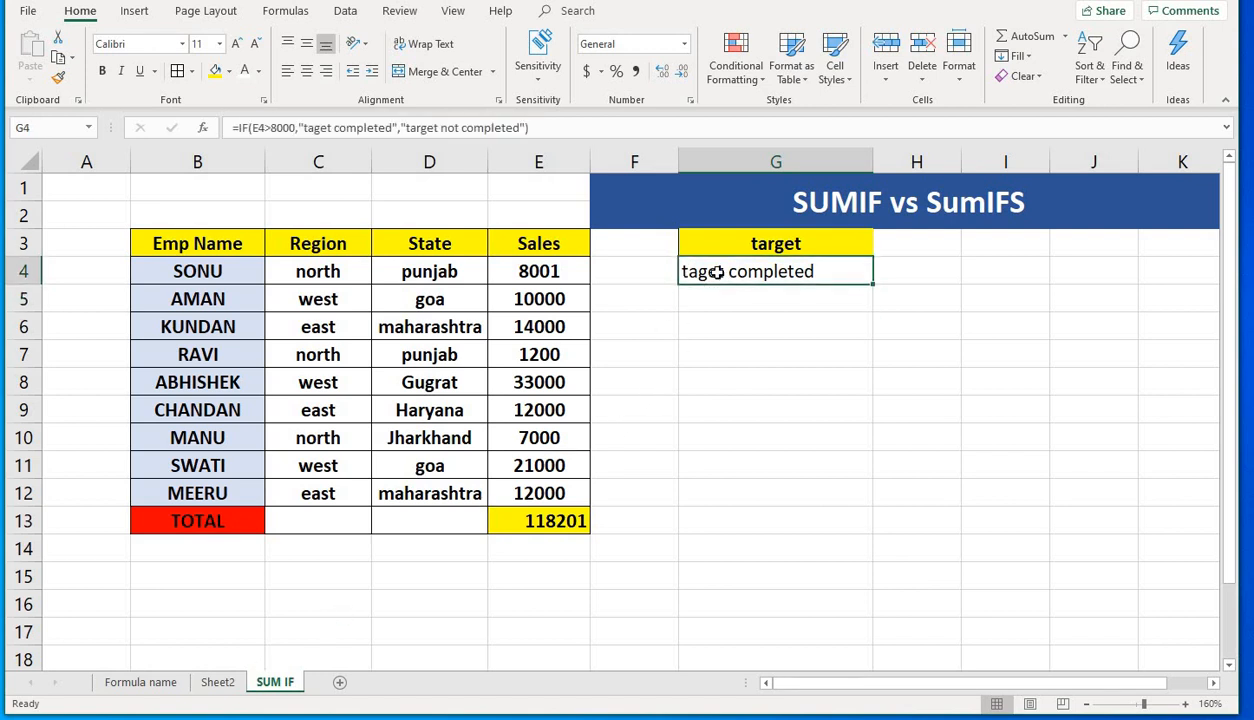
pyautogui.click(711, 299)
pyautogui.click(710, 278)
pyautogui.click(708, 290)
pyautogui.click(708, 273)
pyautogui.click(655, 270)
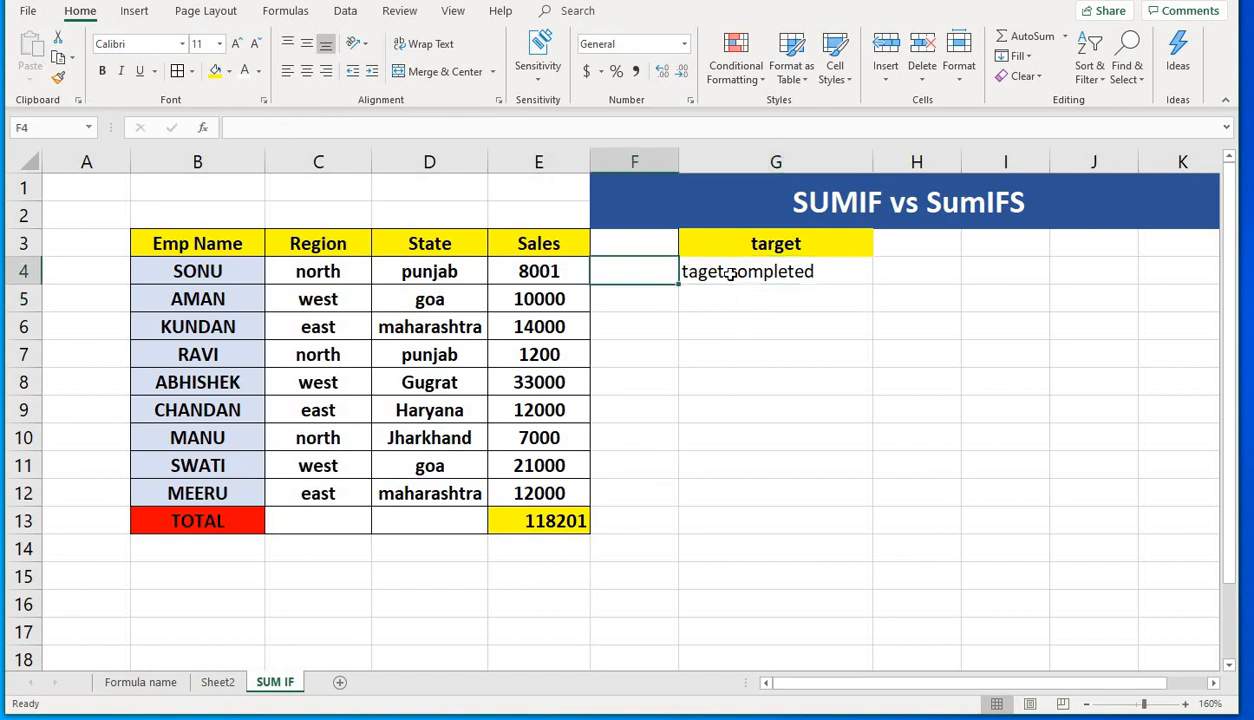
pyautogui.click(715, 270)
pyautogui.click(624, 270)
pyautogui.click(728, 270)
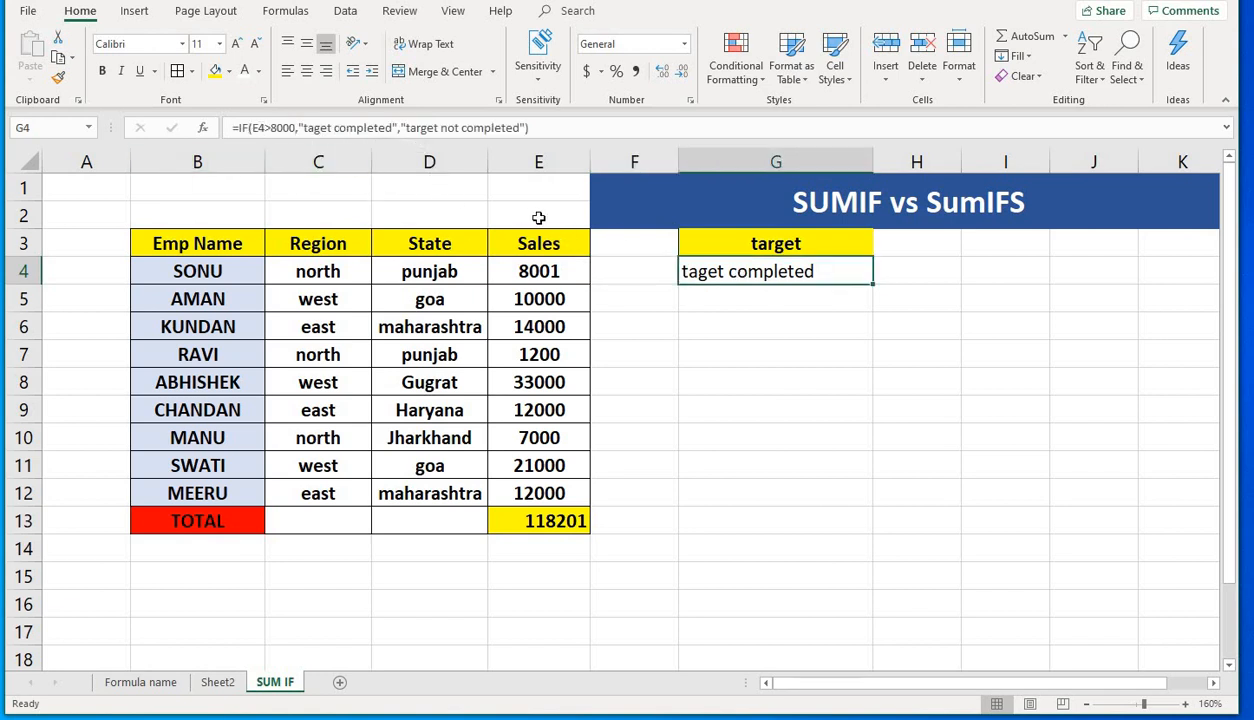
# - Replace the value-if-true text in G4's IF formula with "good"
pyautogui.doubleClick(704, 282)
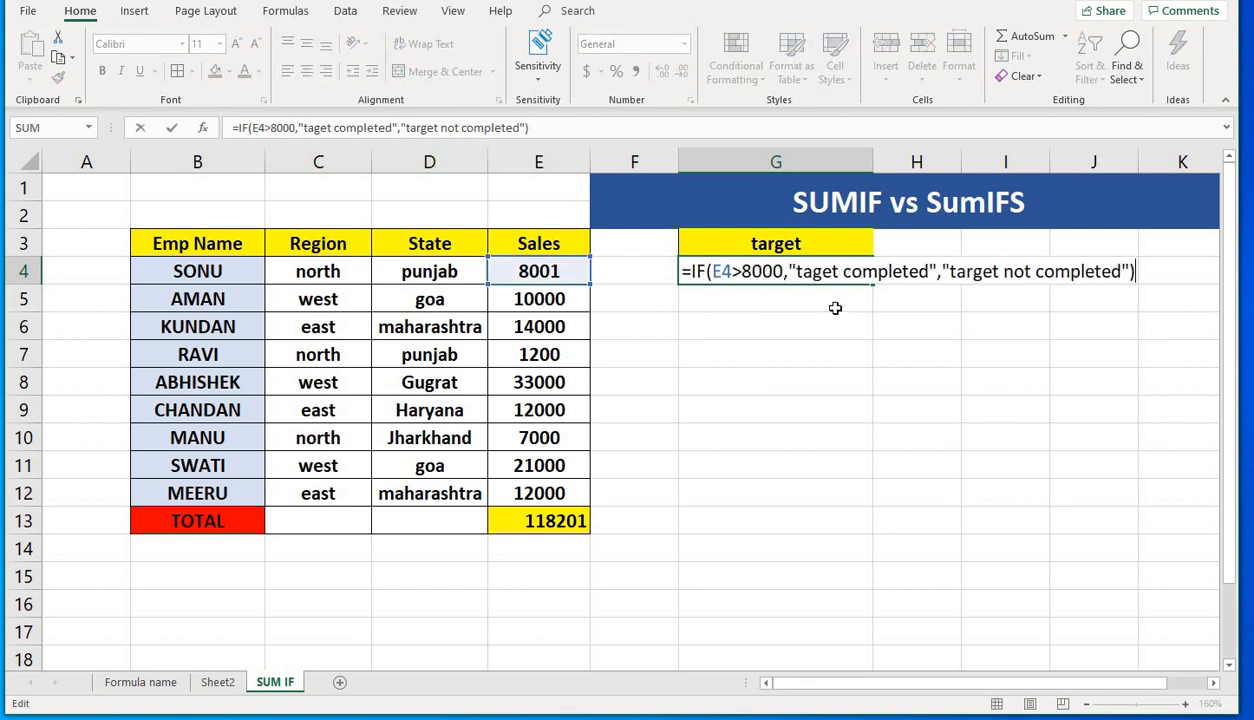
pyautogui.moveTo(912, 266); pyautogui.dragTo(797, 268)
pyautogui.write('good')
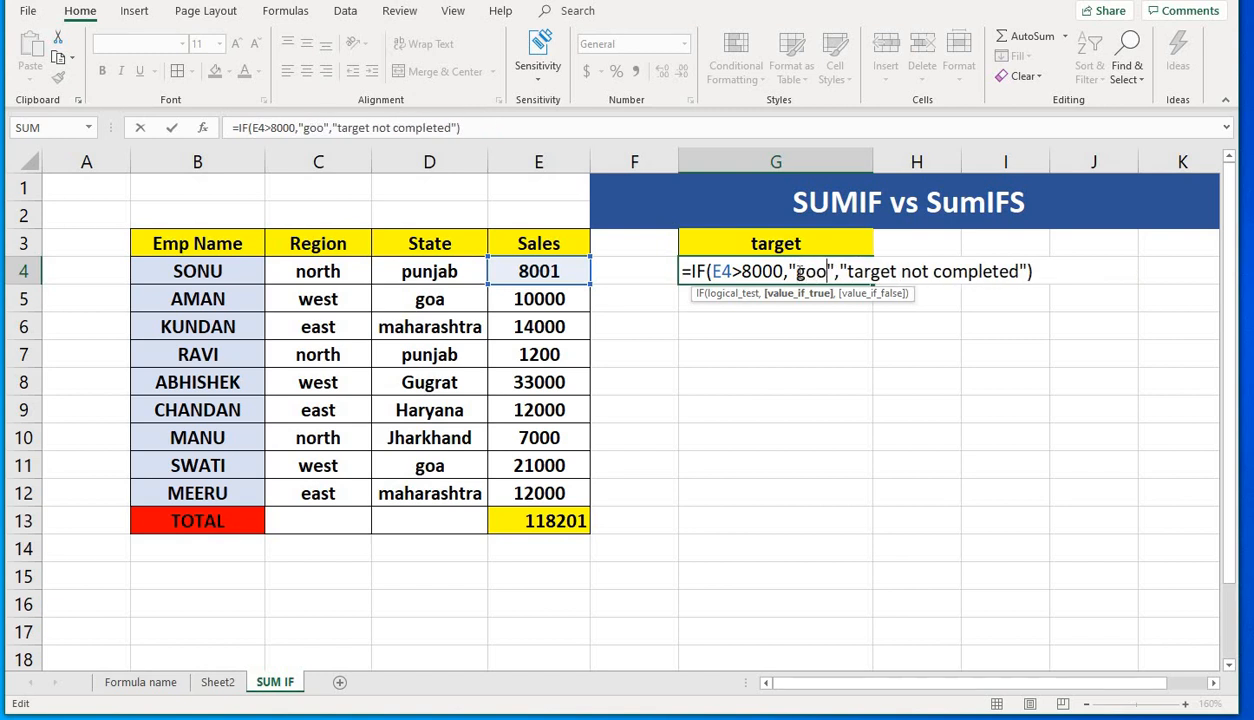
# - Replace the value-if-false text in G4's IF formula with "Bad"
pyautogui.press('Right')
pyautogui.press('Right')
pyautogui.press('Right')
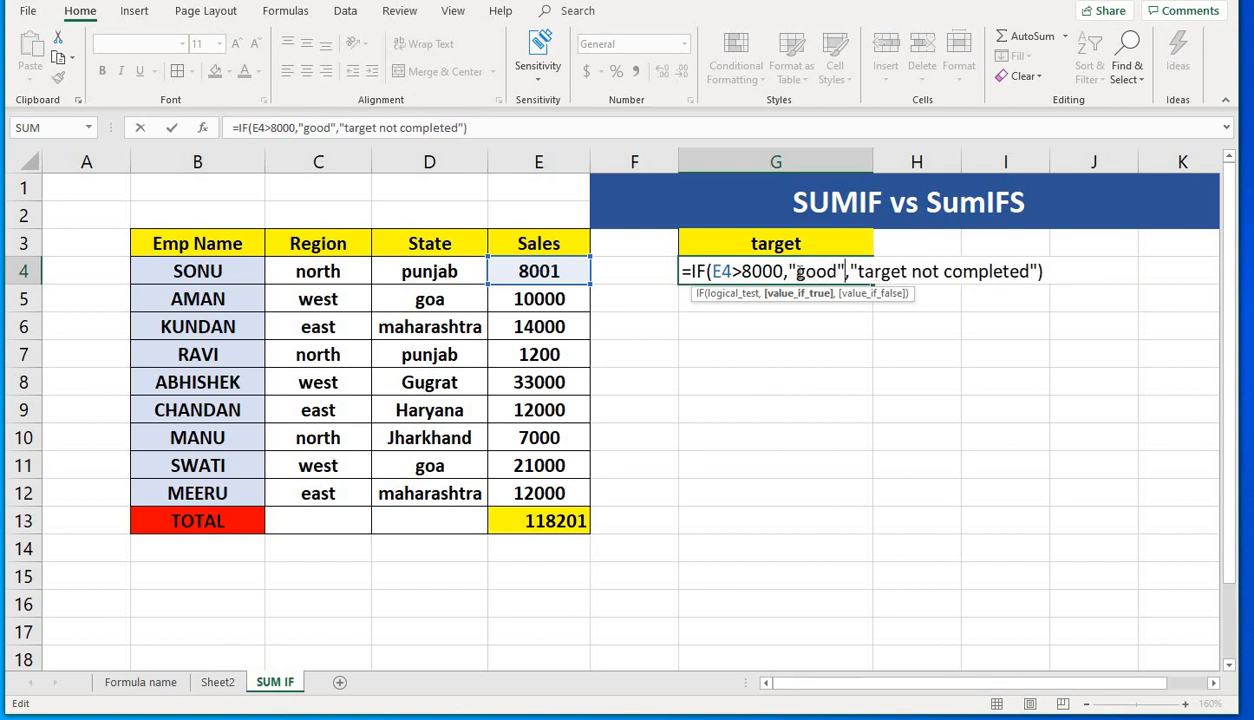
pyautogui.hotkey('shift', 'Right')
pyautogui.hotkey('shift', 'Right')
pyautogui.hotkey('shift', 'Right')
pyautogui.hotkey('shift', 'Right')
pyautogui.hotkey('shift', 'Right')
pyautogui.hotkey('shift', 'Right')
pyautogui.hotkey('shift', 'Right')
pyautogui.hotkey('shift', 'Right')
pyautogui.hotkey('shift', 'Right')
pyautogui.hotkey('shift', 'Right')
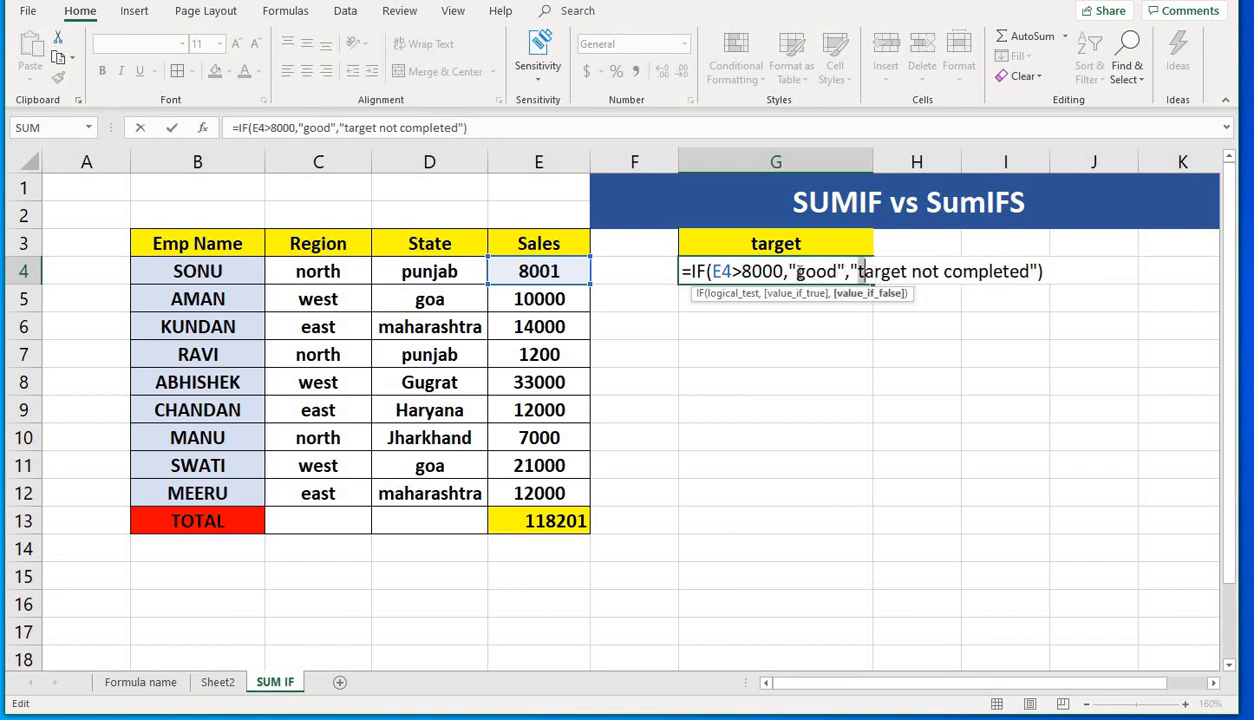
pyautogui.hotkey('shift', 'Right')
pyautogui.hotkey('shift', 'Right')
pyautogui.hotkey('shift', 'Right')
pyautogui.hotkey('shift', 'Right')
pyautogui.hotkey('shift', 'Right')
pyautogui.hotkey('shift', 'Right')
pyautogui.hotkey('shift', 'Right')
pyautogui.hotkey('shift', 'Right')
pyautogui.hotkey('shift', 'Right')
pyautogui.hotkey('shift', 'Right')
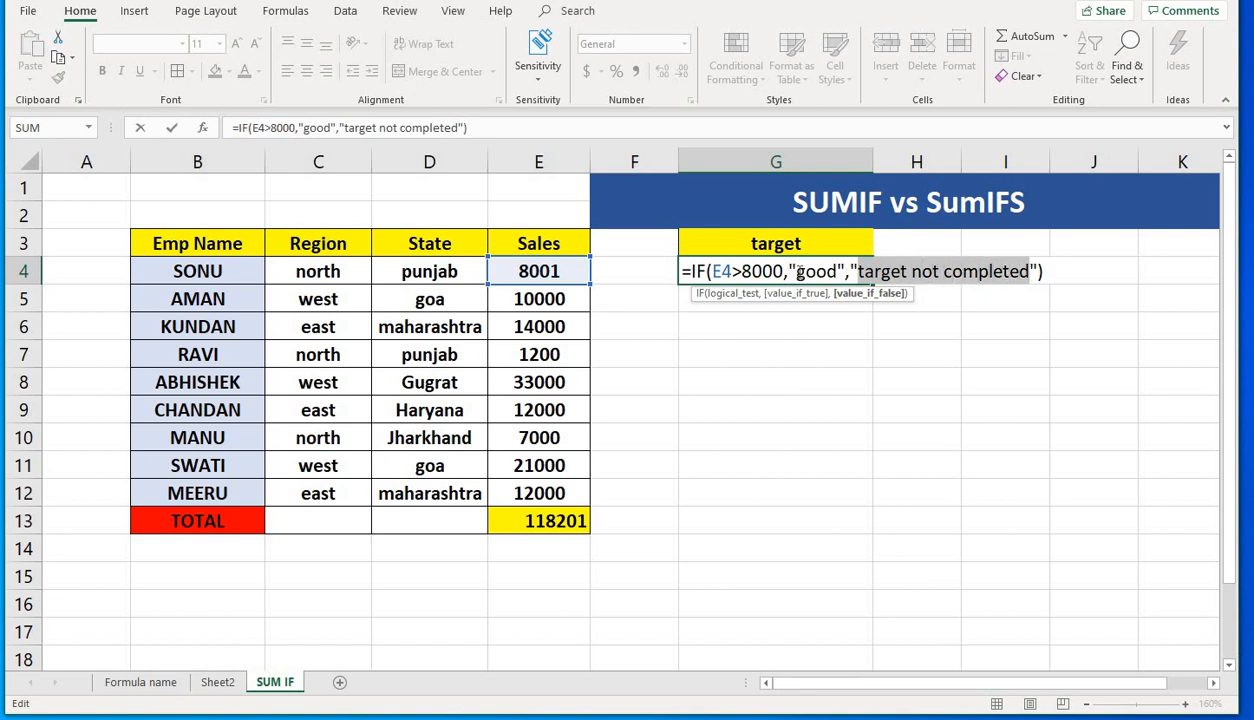
pyautogui.press('BackSpace')
pyautogui.write('Bad')
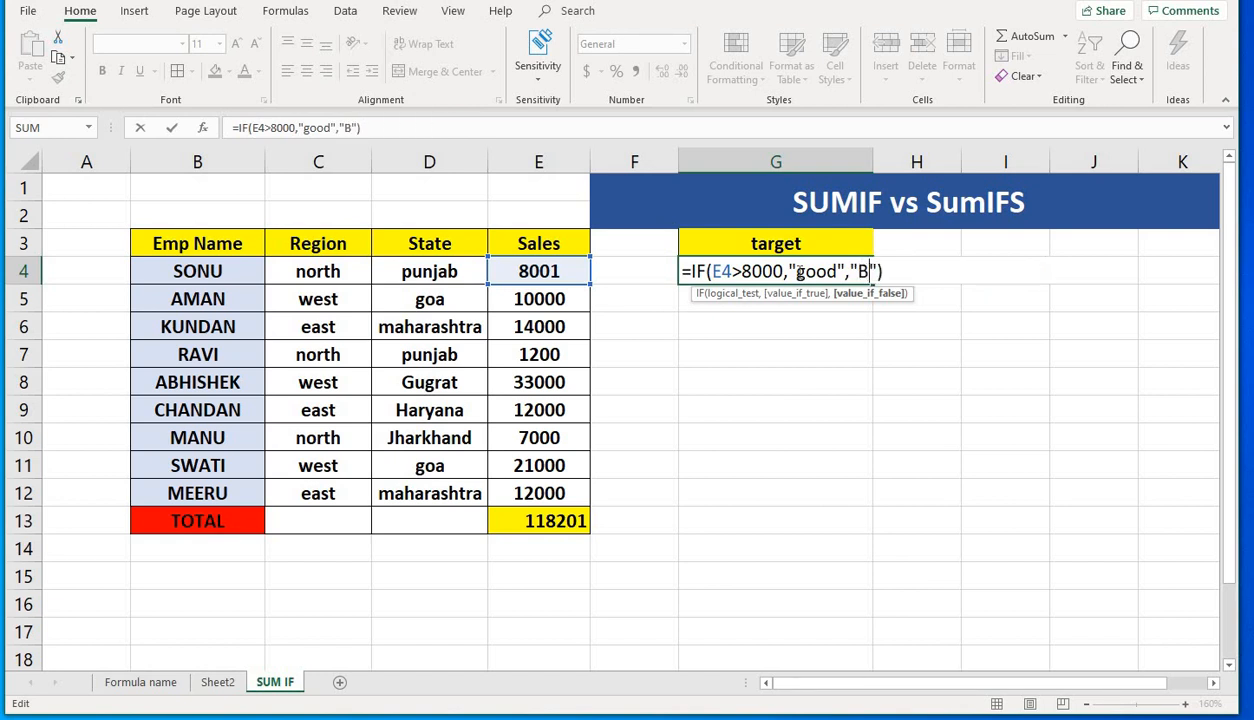
pyautogui.press('Return')
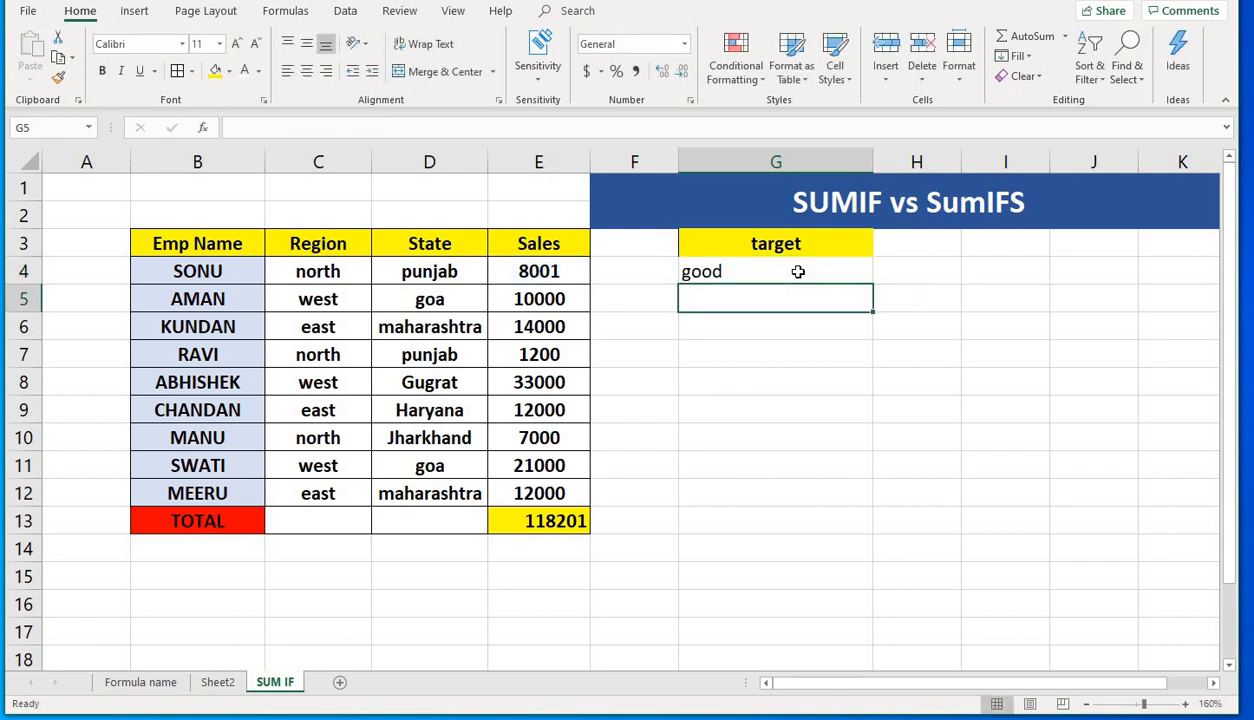
# - Change the first employee's sales figure in E4 to 7500 and check the IF result in G4
pyautogui.click(798, 271)
pyautogui.click(472, 265)
pyautogui.click(530, 270)
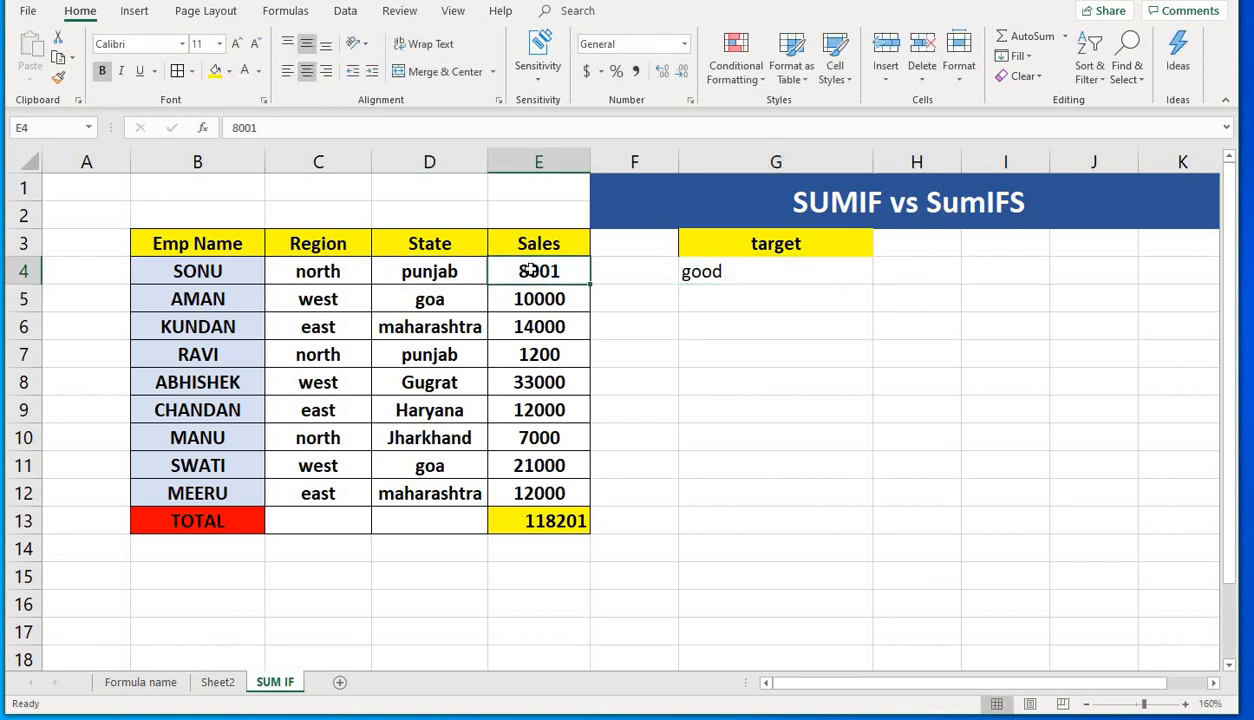
pyautogui.write('8')
pyautogui.press('BackSpace')
pyautogui.write('7500')
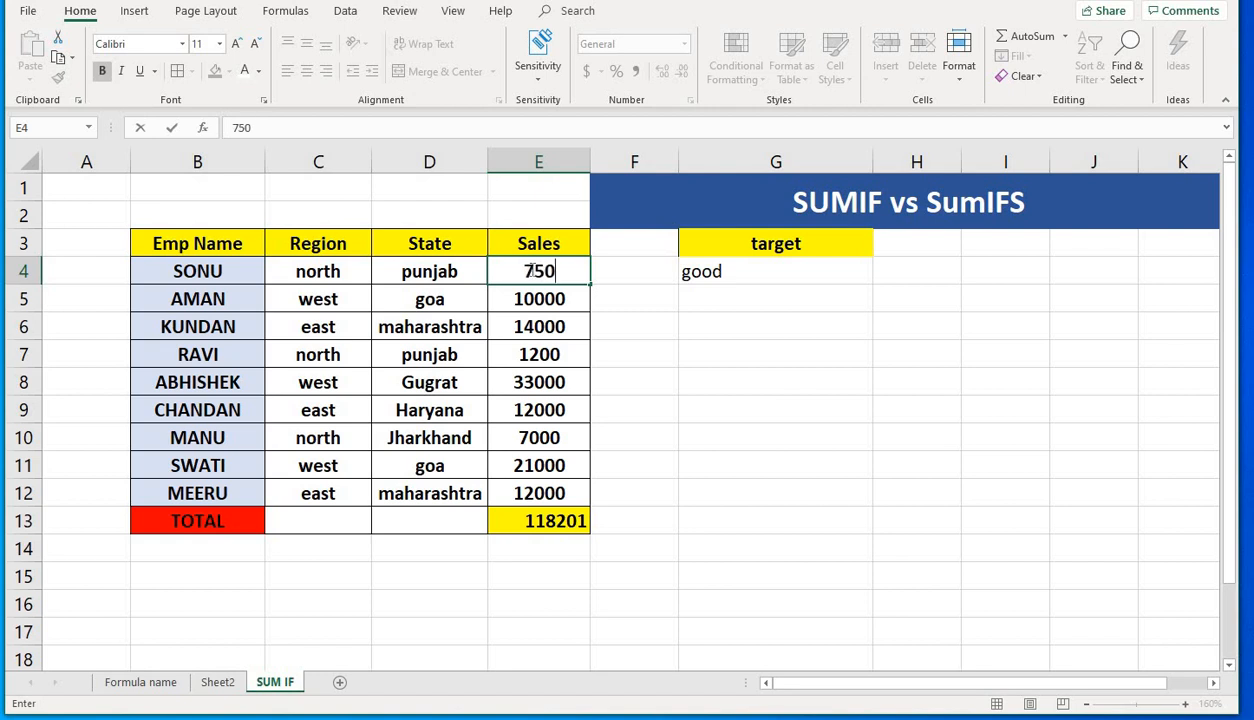
pyautogui.press('Return')
pyautogui.click(735, 274)
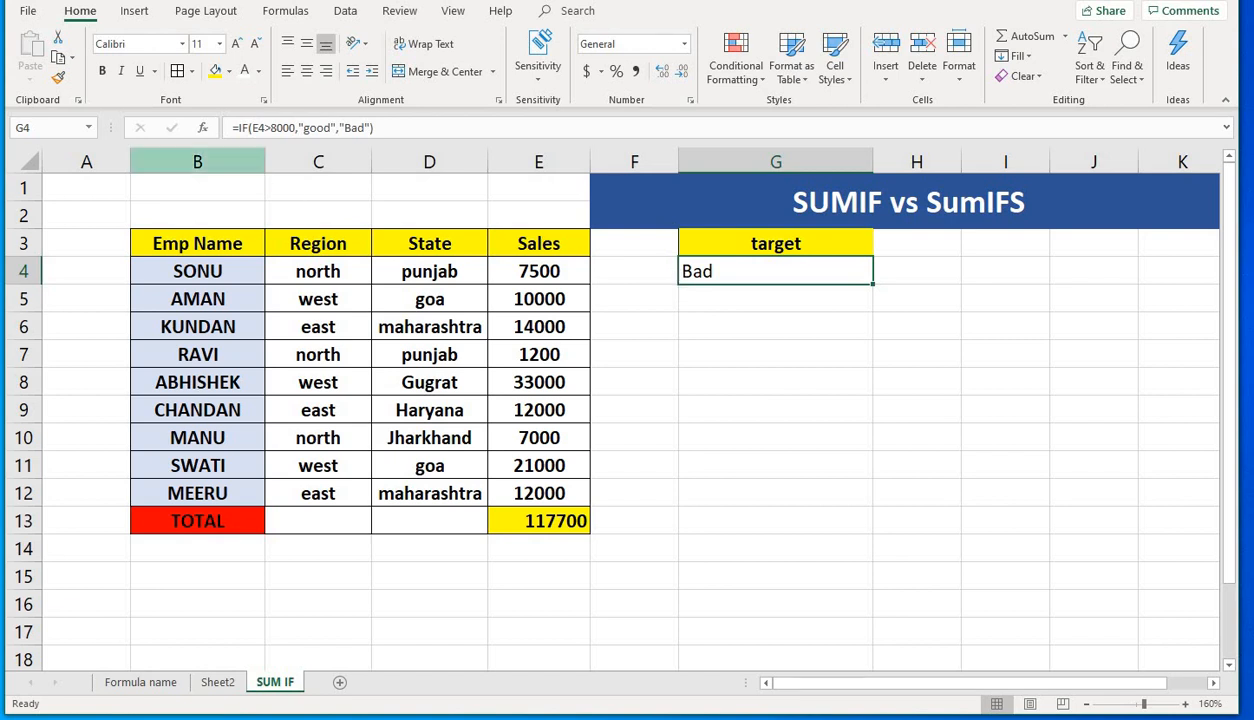
# - Look up the AVERAGE entry in the formula list on the Formula name sheet
pyautogui.click(118, 681)
pyautogui.click(428, 471)
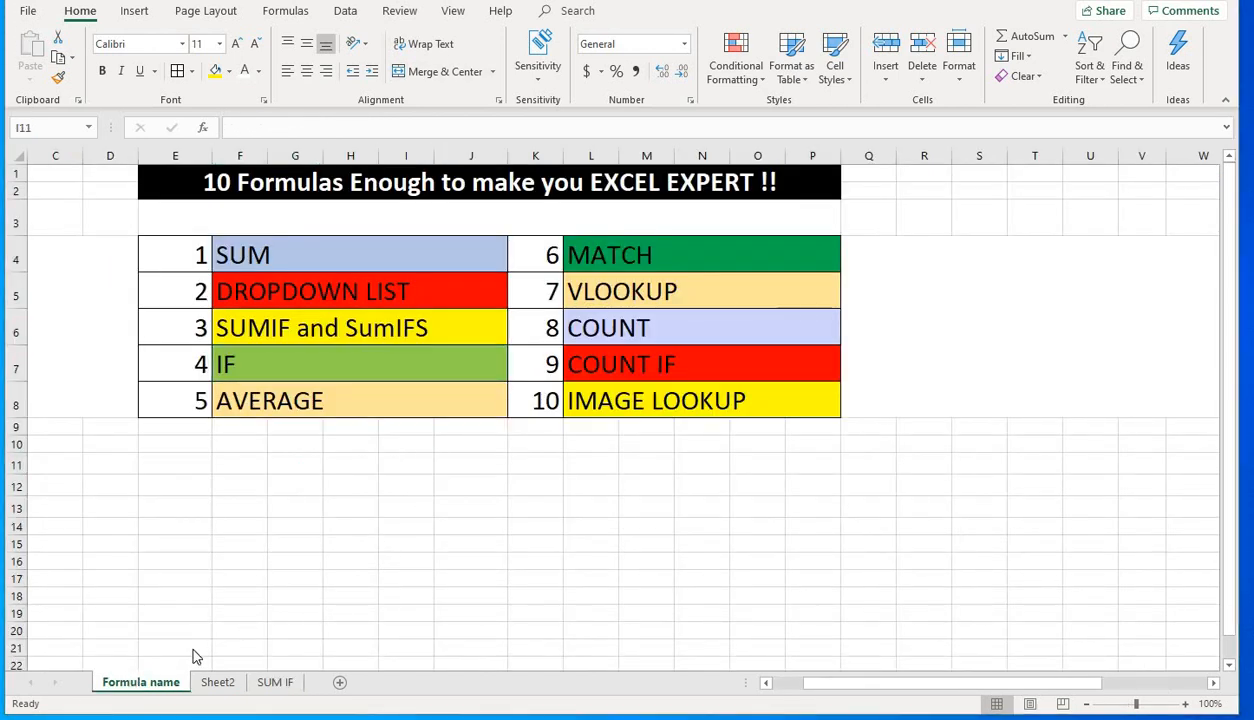
pyautogui.click(305, 400)
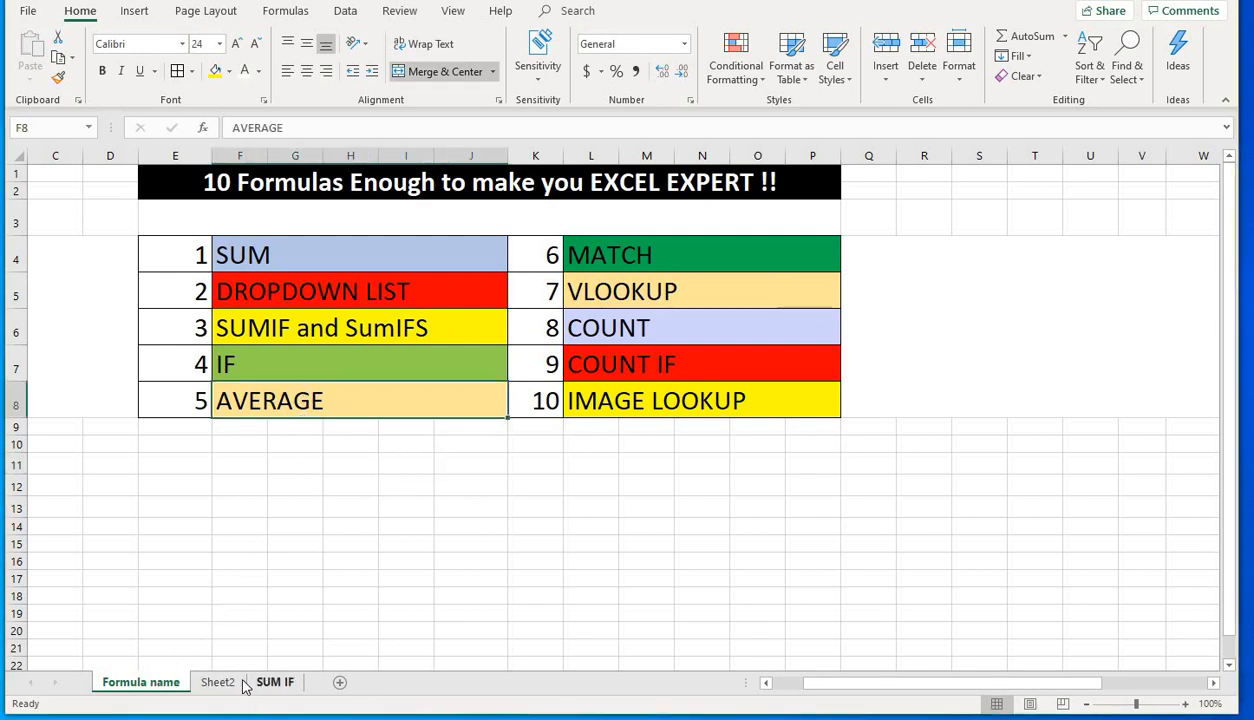
# - Calculate the average of the product sales G6:G13 in cell G15 of Sheet2 with the AVERAGE function
pyautogui.click(230, 682)
pyautogui.click(385, 510)
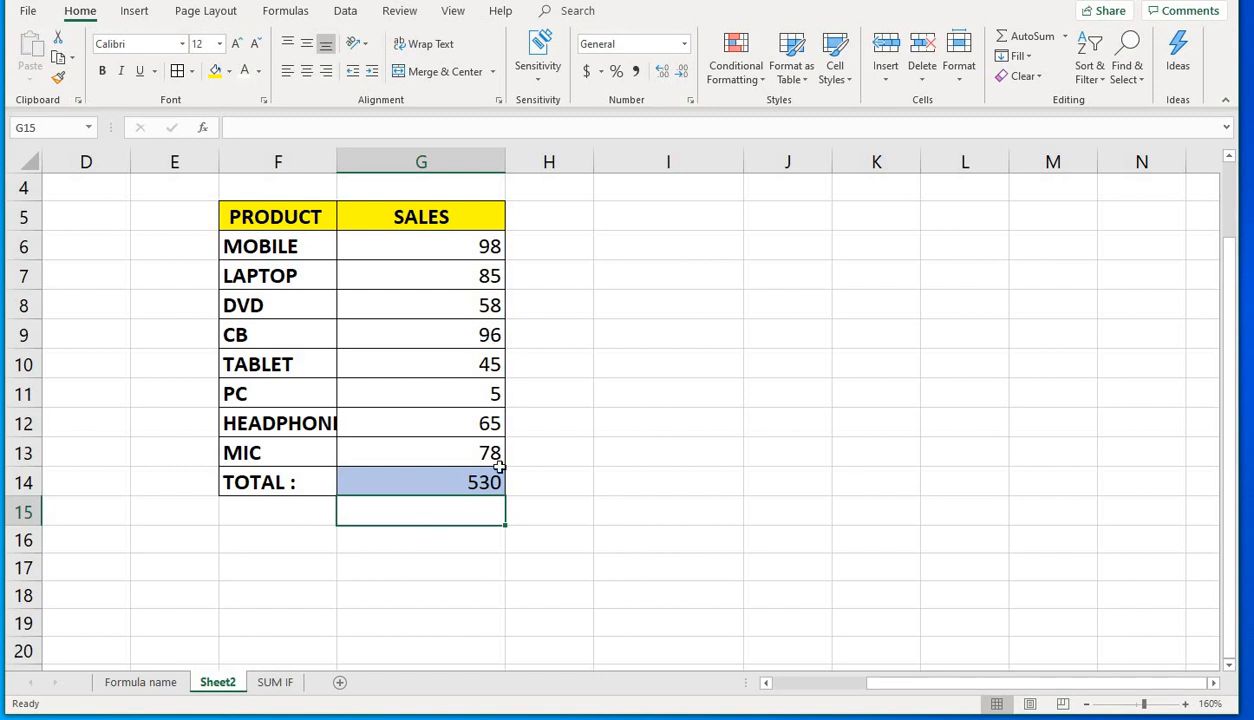
pyautogui.write('=')
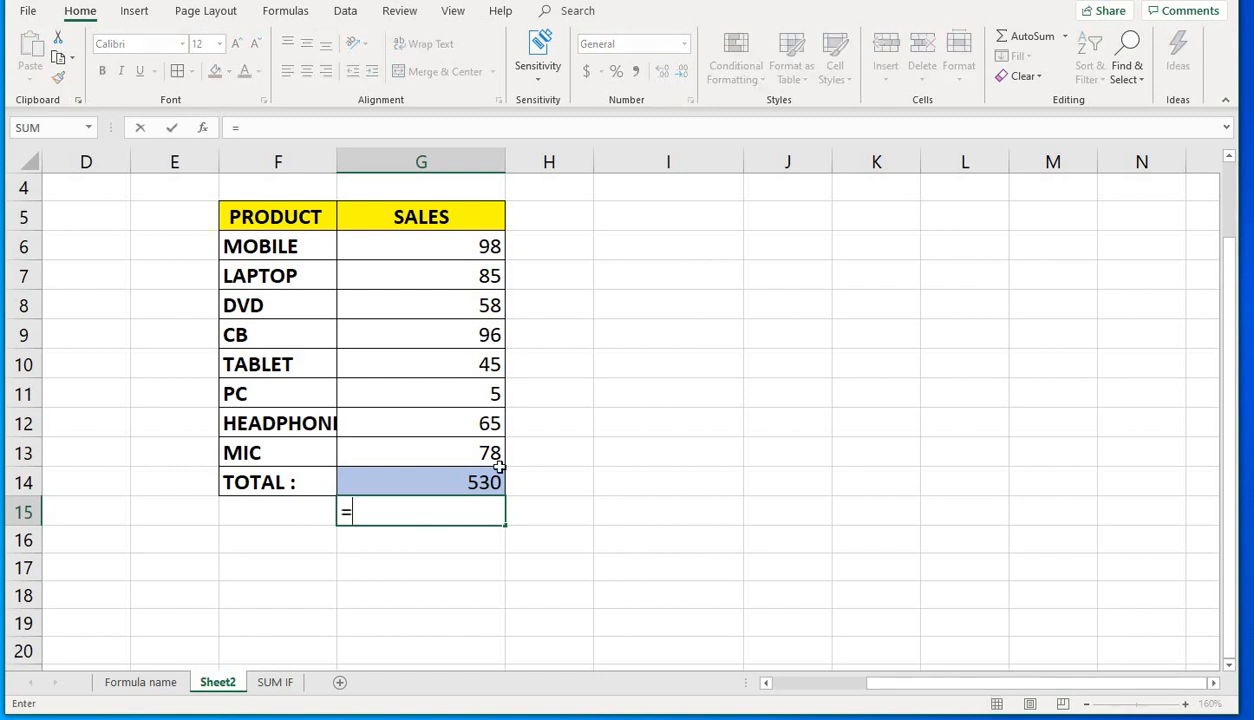
pyautogui.write('average')
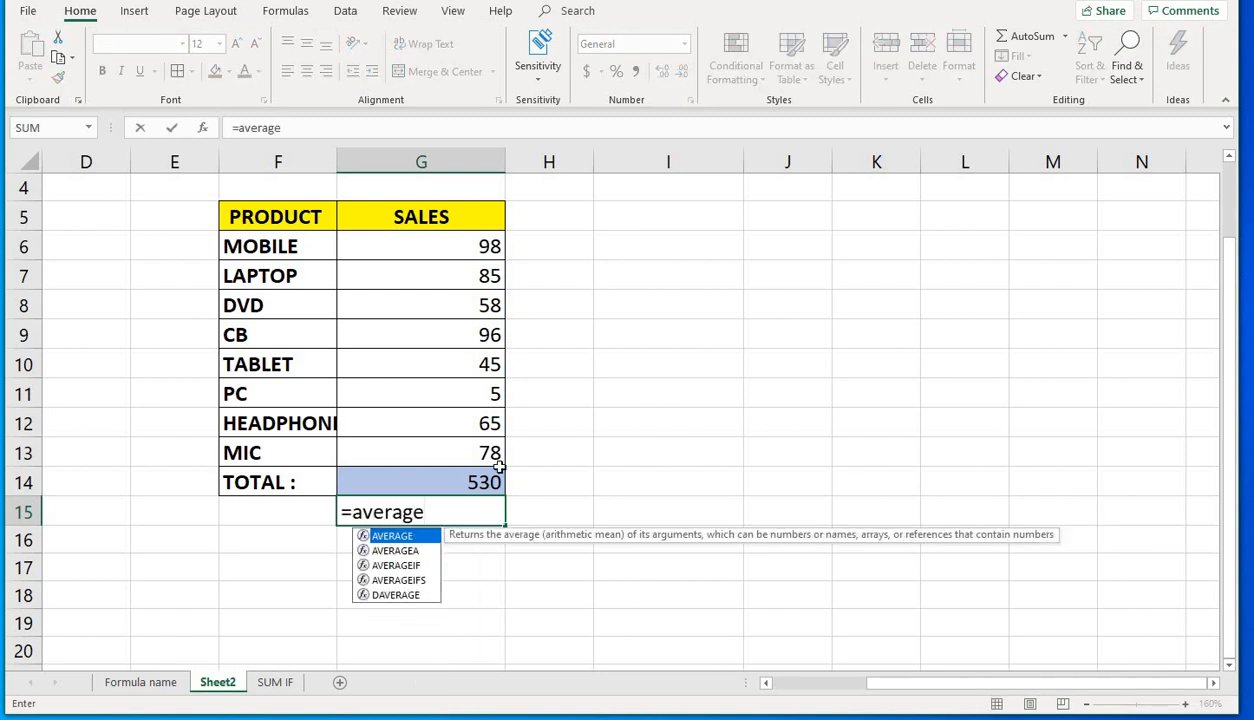
pyautogui.write('(')
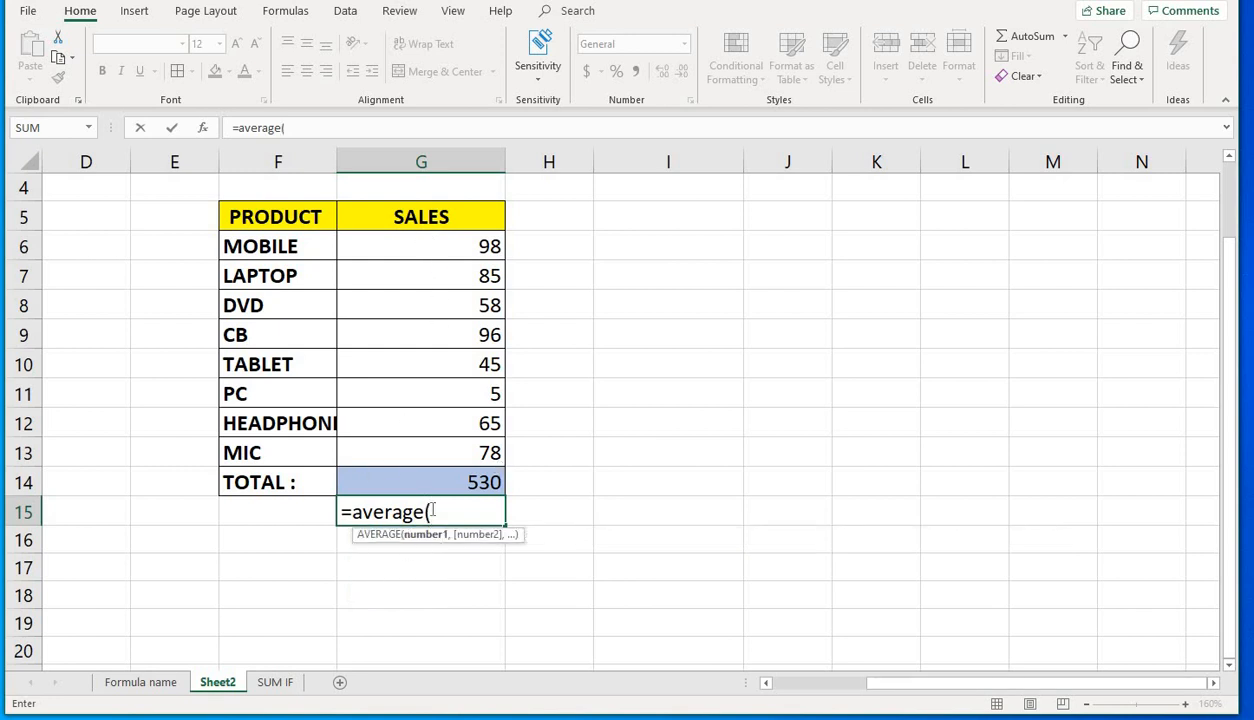
pyautogui.moveTo(428, 237); pyautogui.dragTo(440, 442)
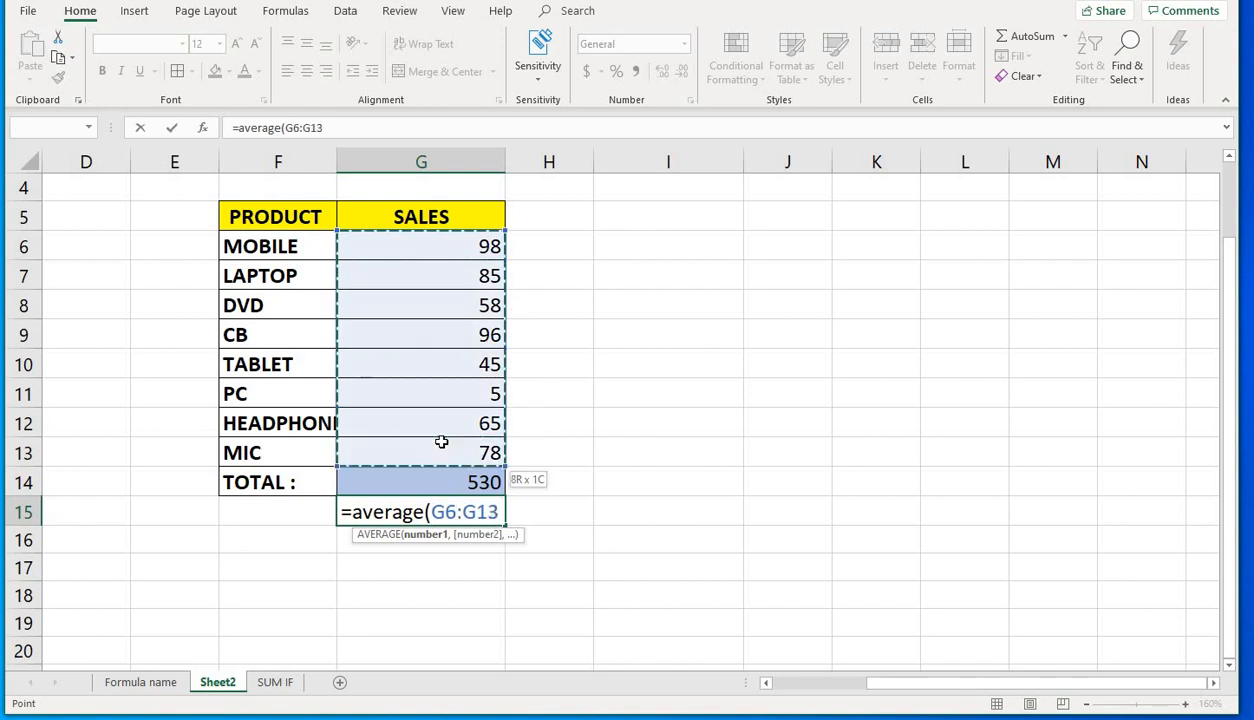
pyautogui.press('Return')
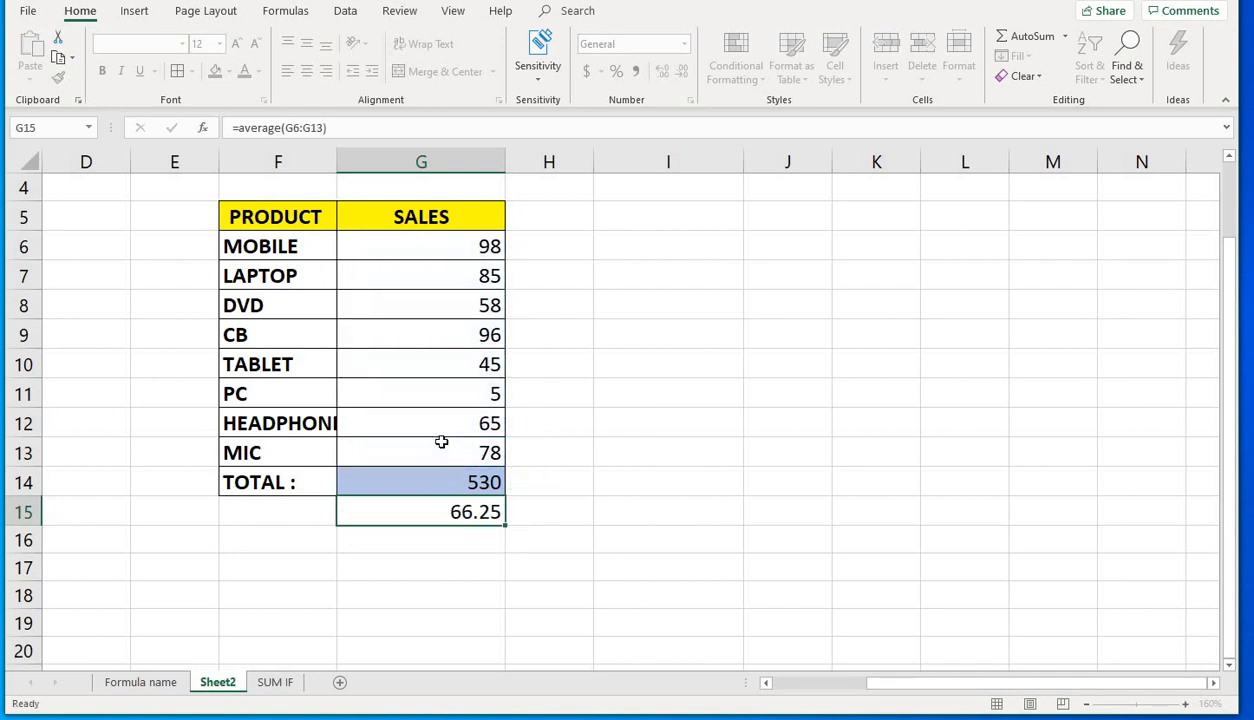
pyautogui.click(473, 520)
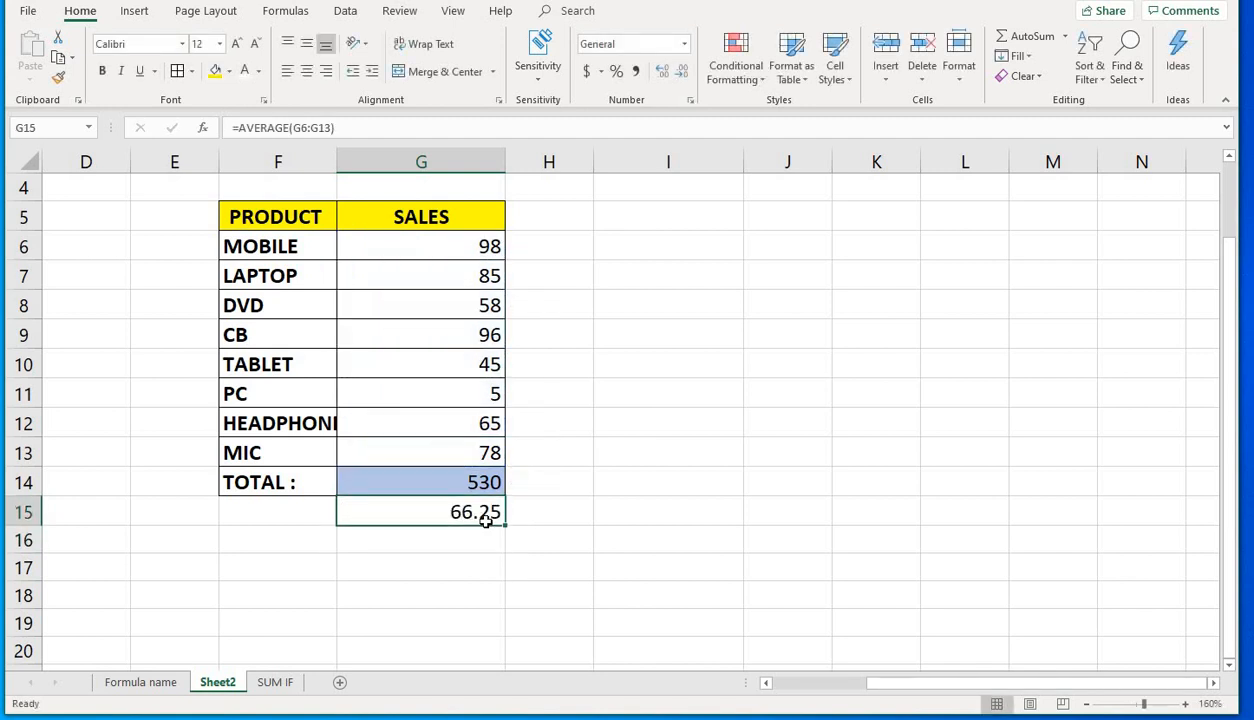
# - Review the first five formulas, SUM through AVERAGE, in the list on the Formula name sheet
pyautogui.click(166, 682)
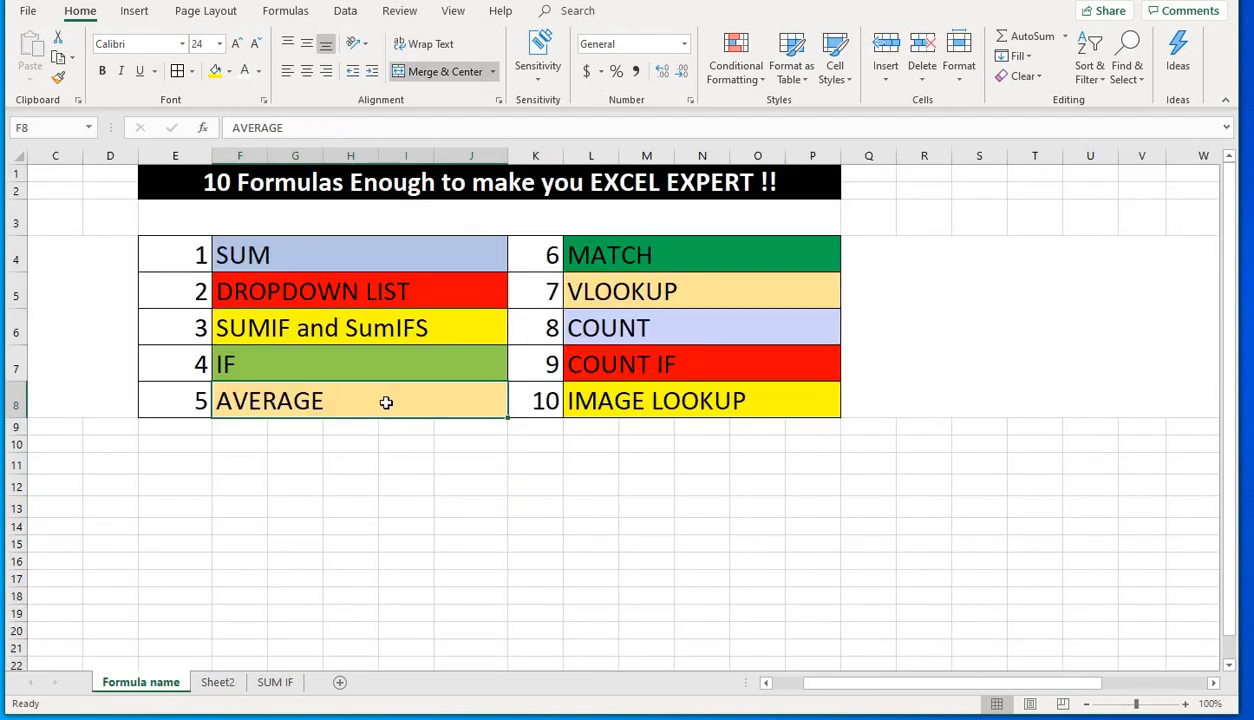
pyautogui.click(300, 464)
pyautogui.click(298, 412)
pyautogui.click(302, 478)
pyautogui.click(309, 410)
pyautogui.click(232, 576)
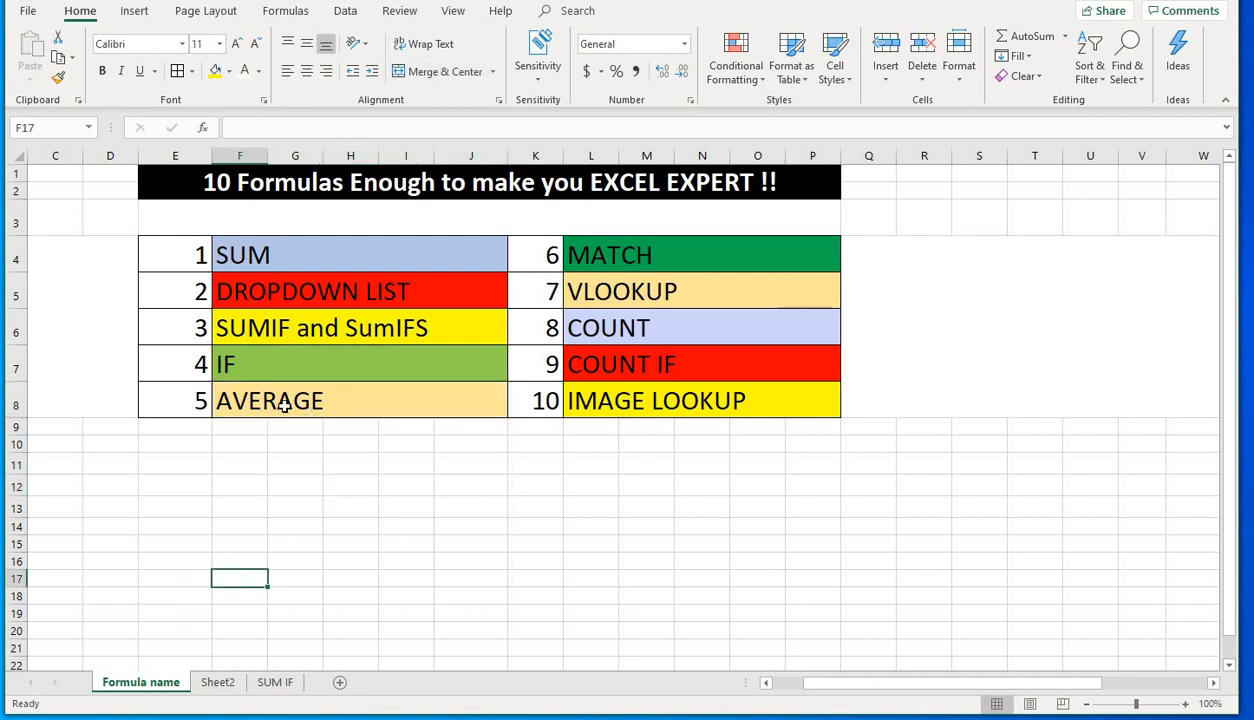
pyautogui.click(280, 402)
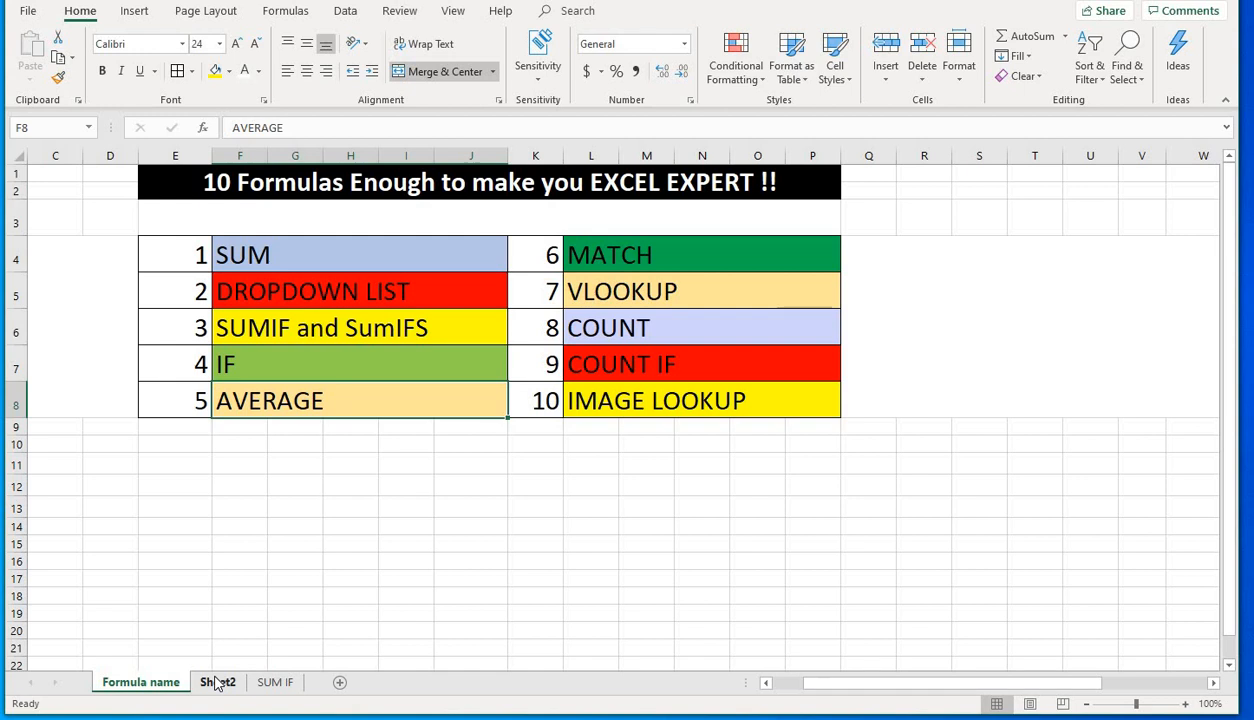
pyautogui.click(251, 262)
pyautogui.click(258, 287)
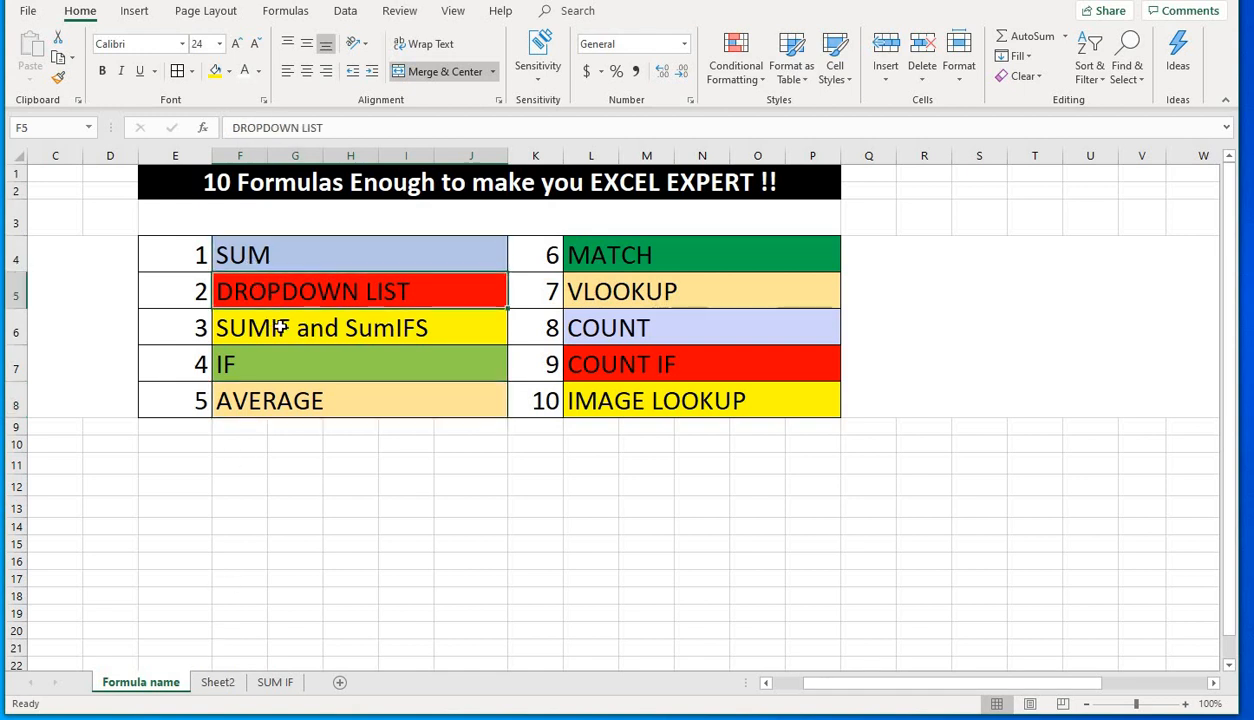
pyautogui.click(281, 327)
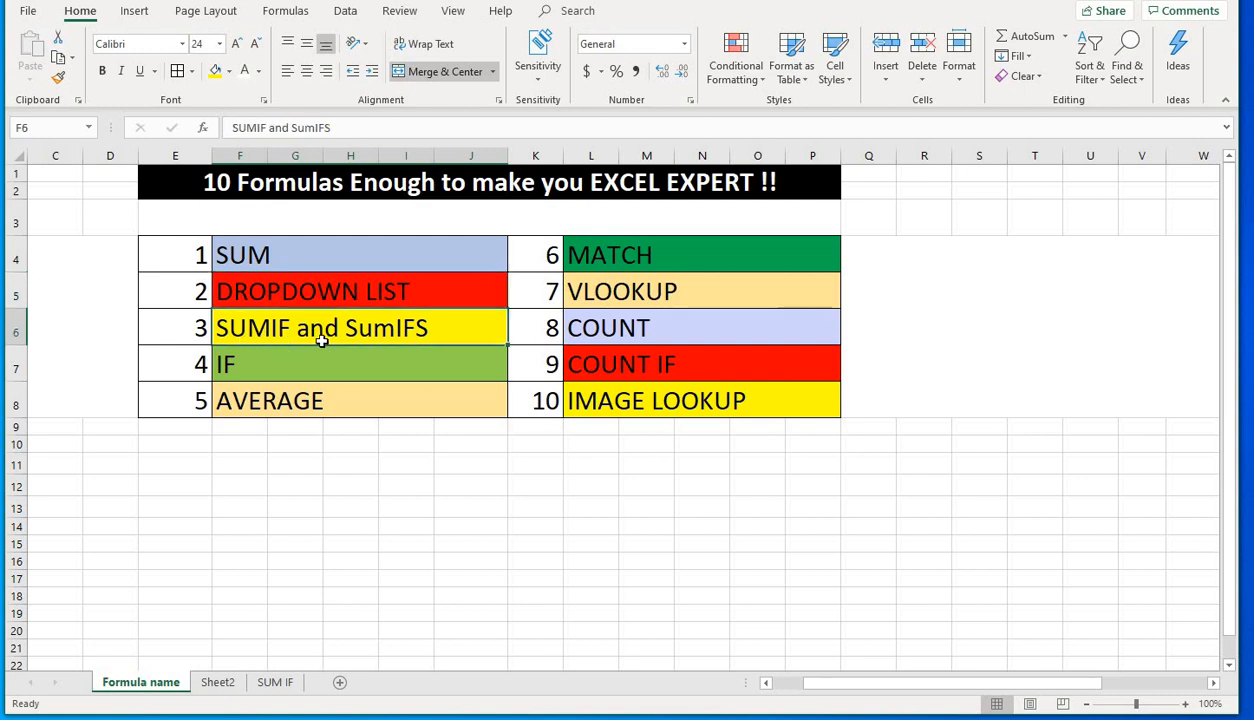
pyautogui.click(227, 372)
pyautogui.click(236, 395)
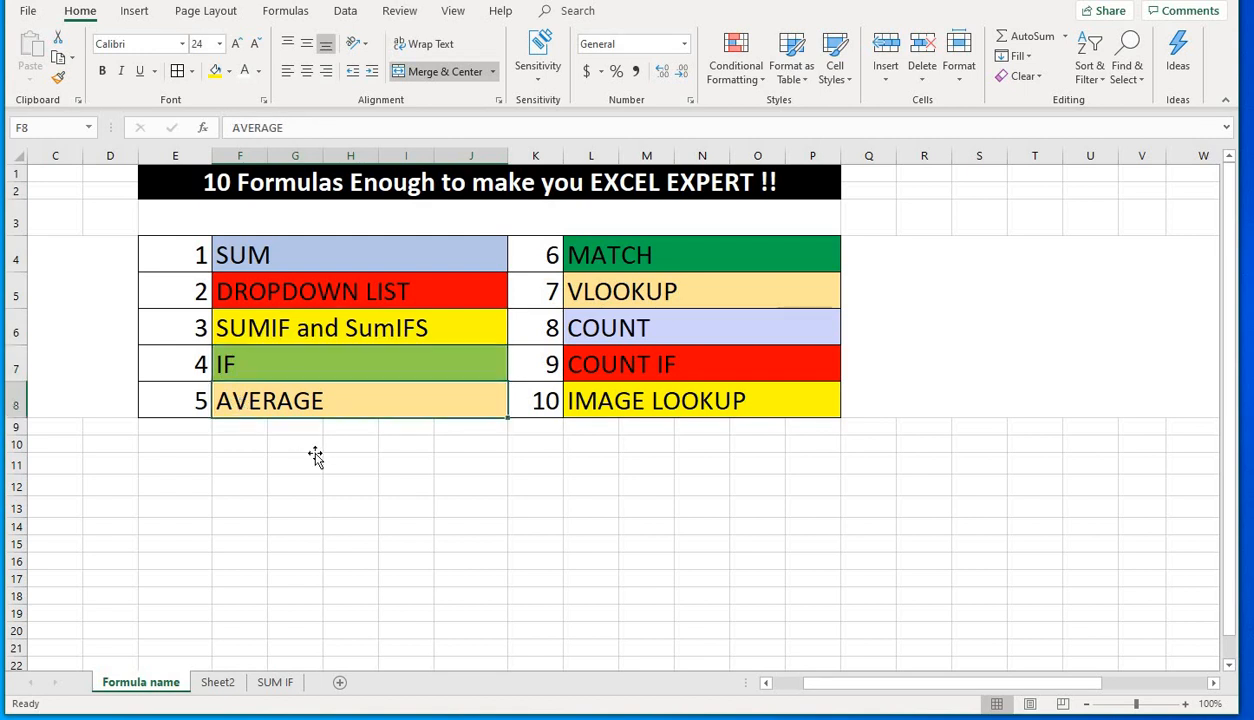
pyautogui.click(315, 456)
pyautogui.click(257, 440)
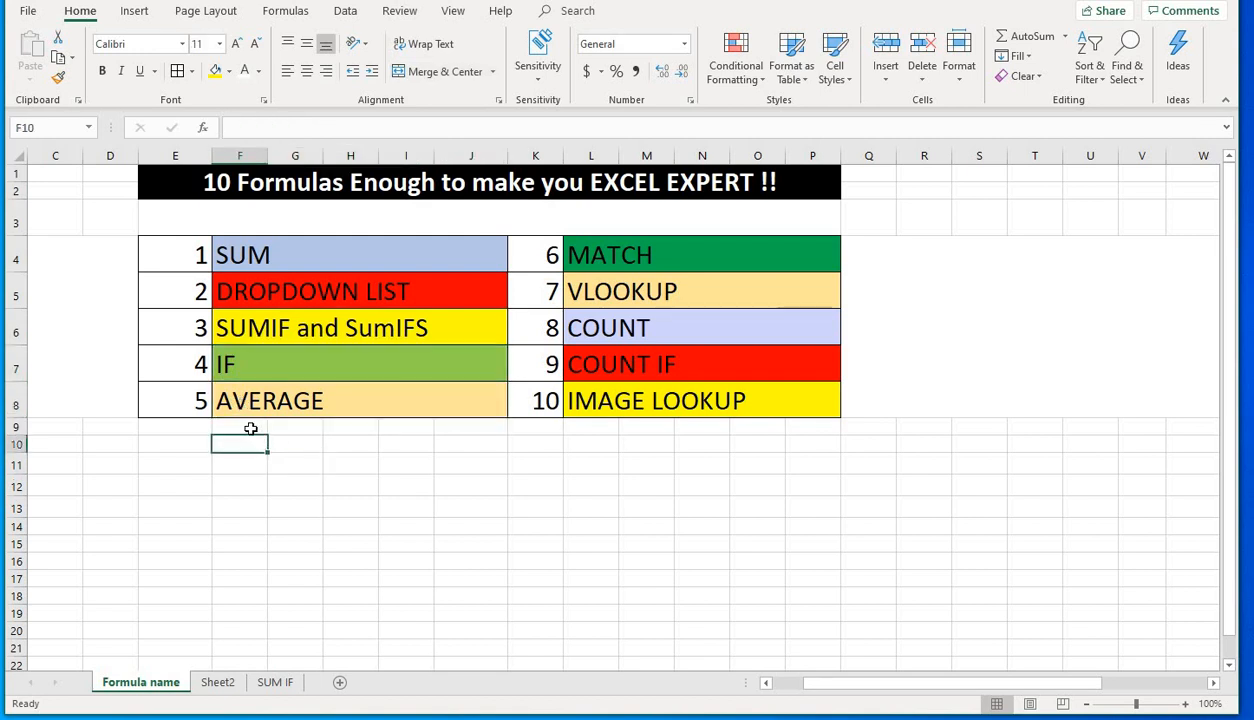
pyautogui.click(251, 428)
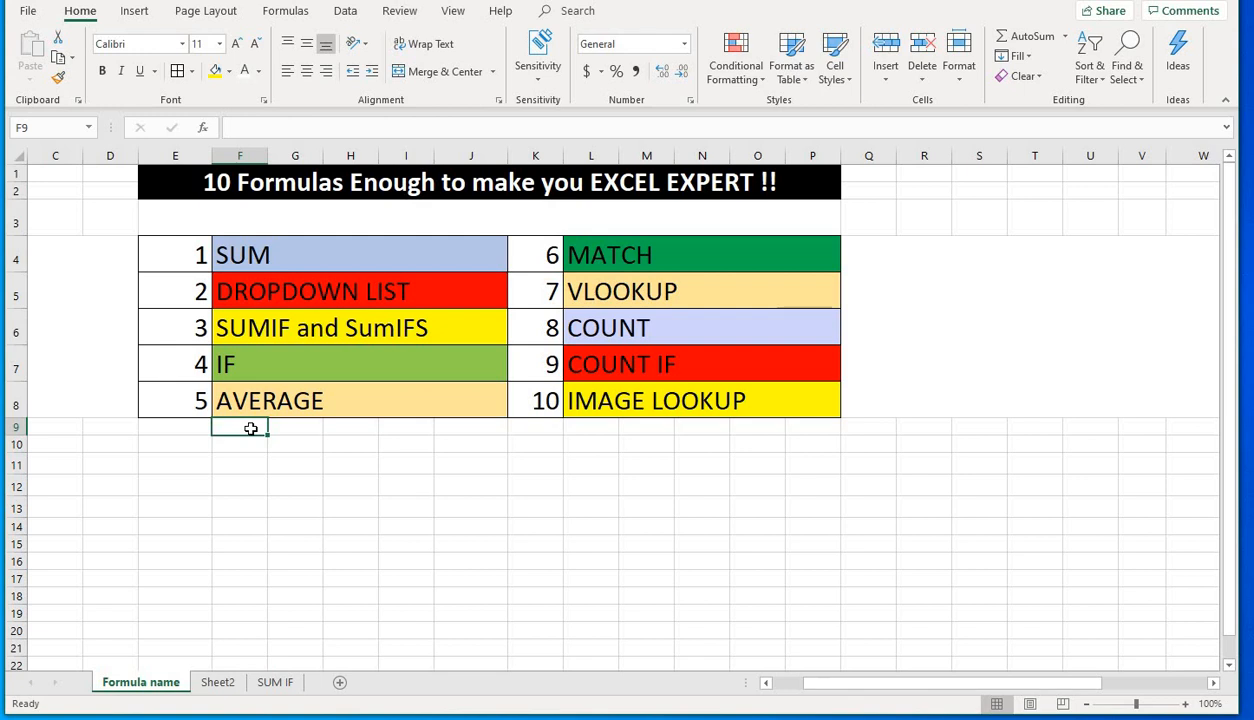